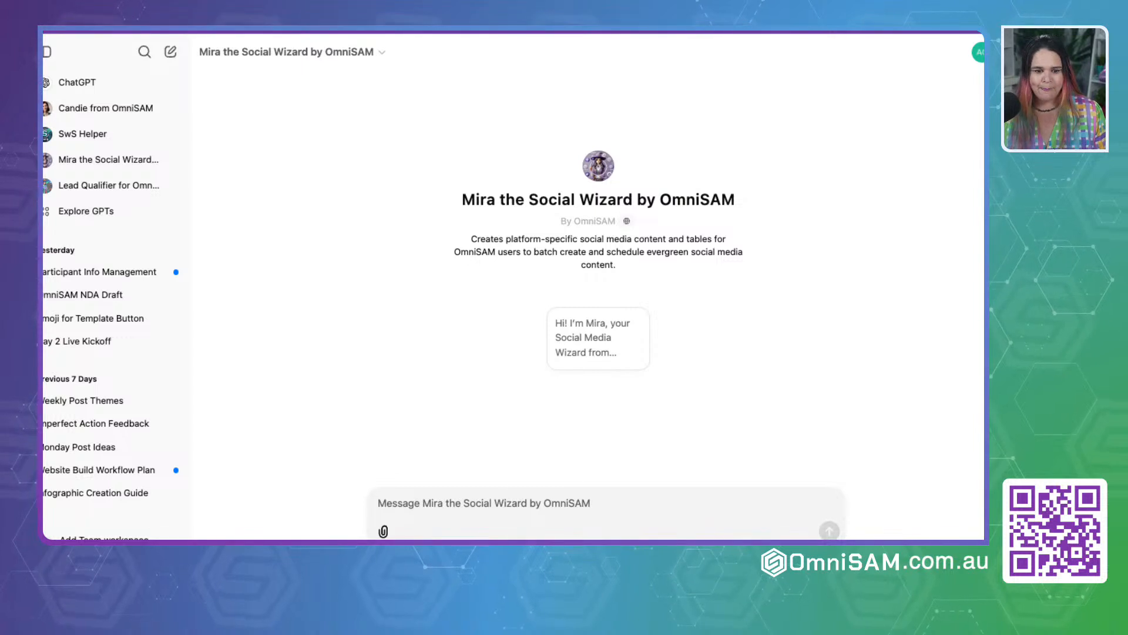
Step: Start a conversation with Mira the Social Wizard by OmniSAM using the suggested greeting prompt
{"action": "left_click_drag", "start_coordinate": [460, 204], "coordinate": [808, 203]}
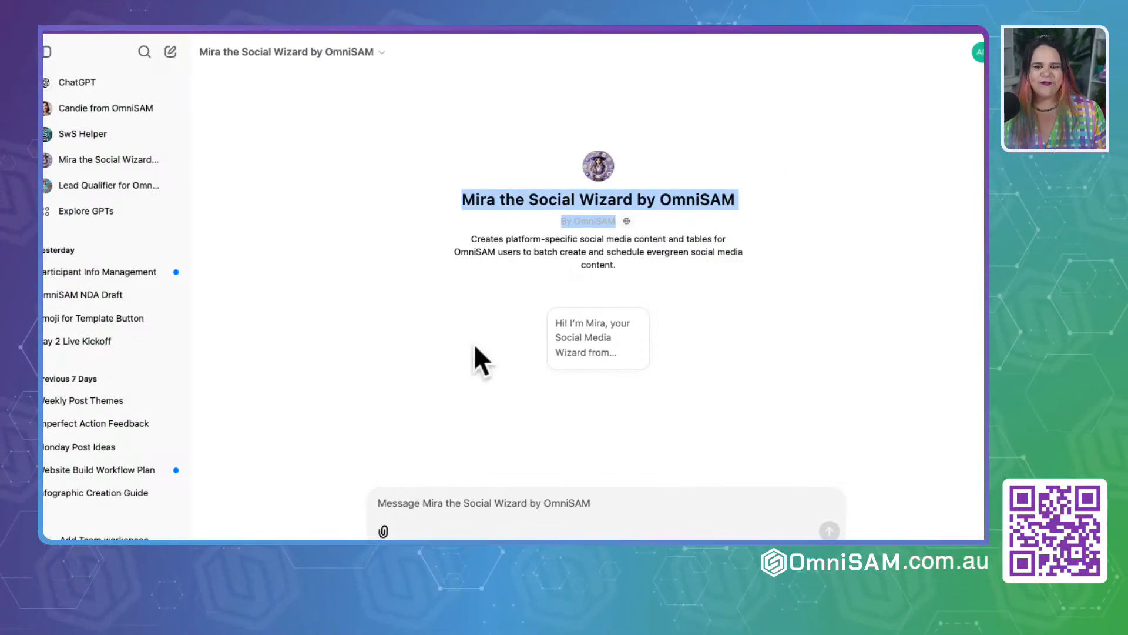
{"action": "left_click_drag", "start_coordinate": [462, 237], "coordinate": [789, 279]}
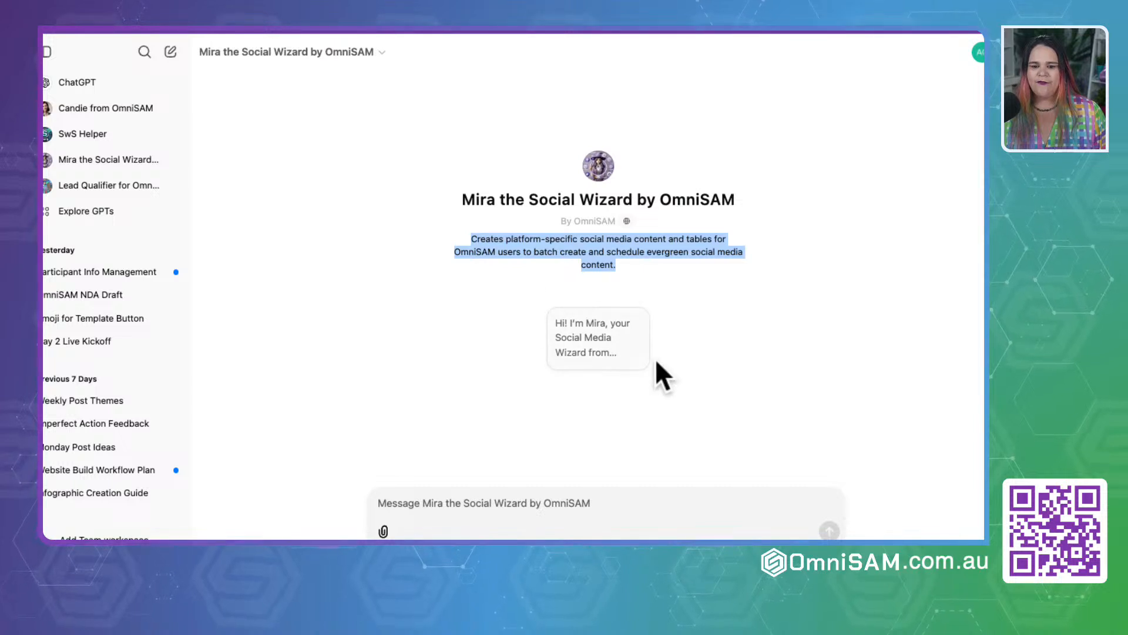
{"action": "left_click", "coordinate": [578, 344]}
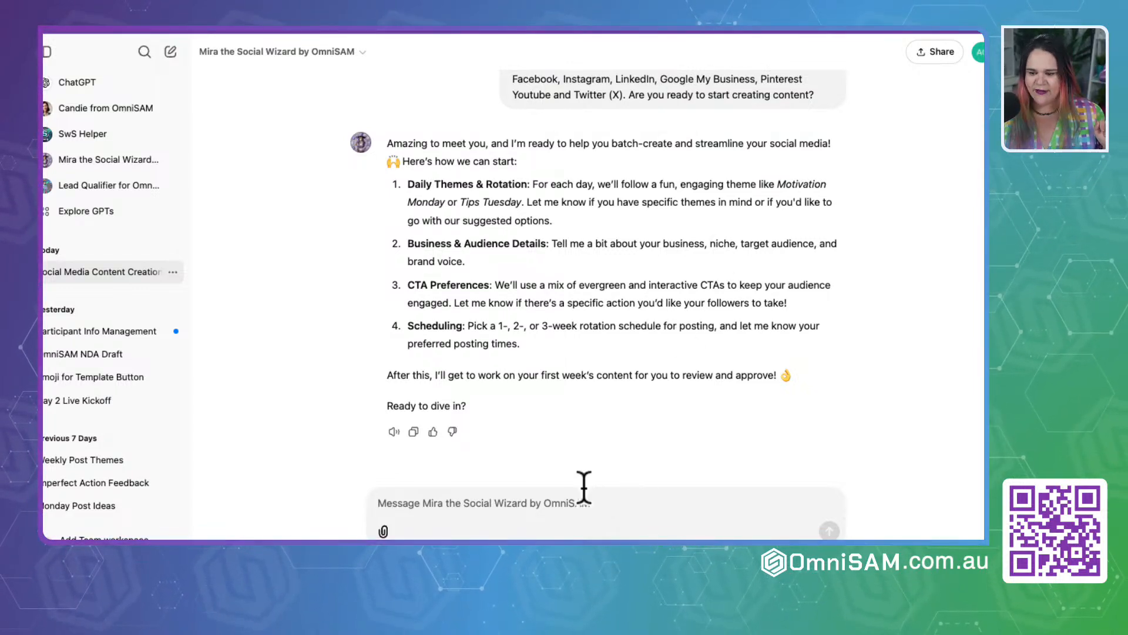
Step: Begin the reply to Mira with the heading "Daily Themes & Rotation:" copied from the first item of the response
{"action": "left_click", "coordinate": [533, 510]}
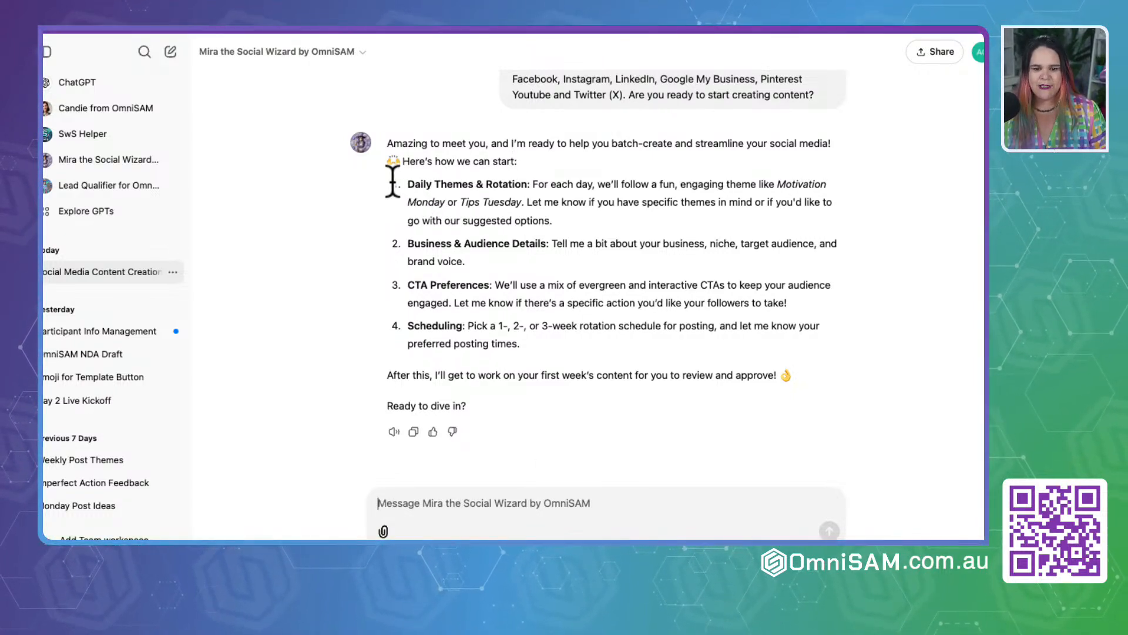
{"action": "left_click_drag", "start_coordinate": [408, 184], "coordinate": [537, 187]}
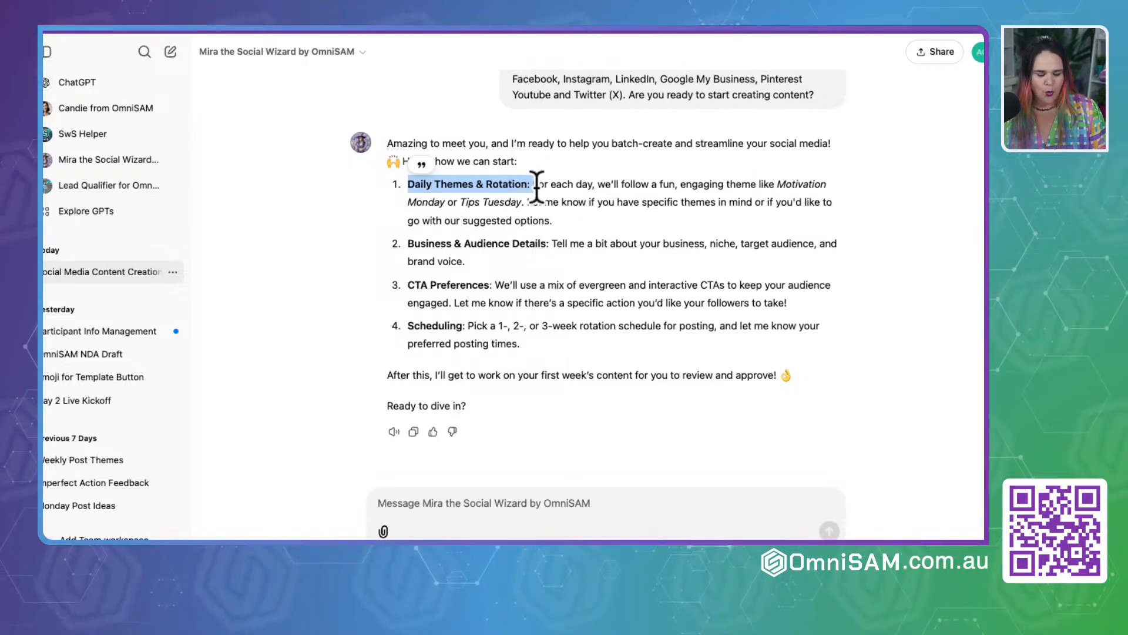
{"action": "left_click", "coordinate": [397, 501]}
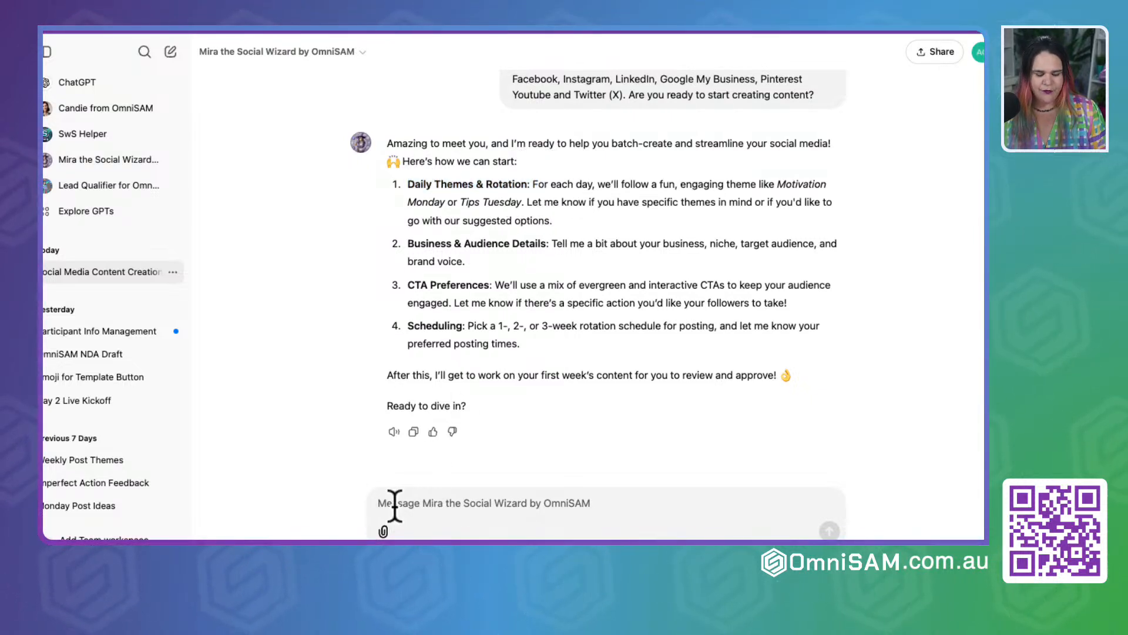
{"action": "type", "text": "Daily Themes & Rotation: F"}
{"action": "key", "text": "BackSpace"}
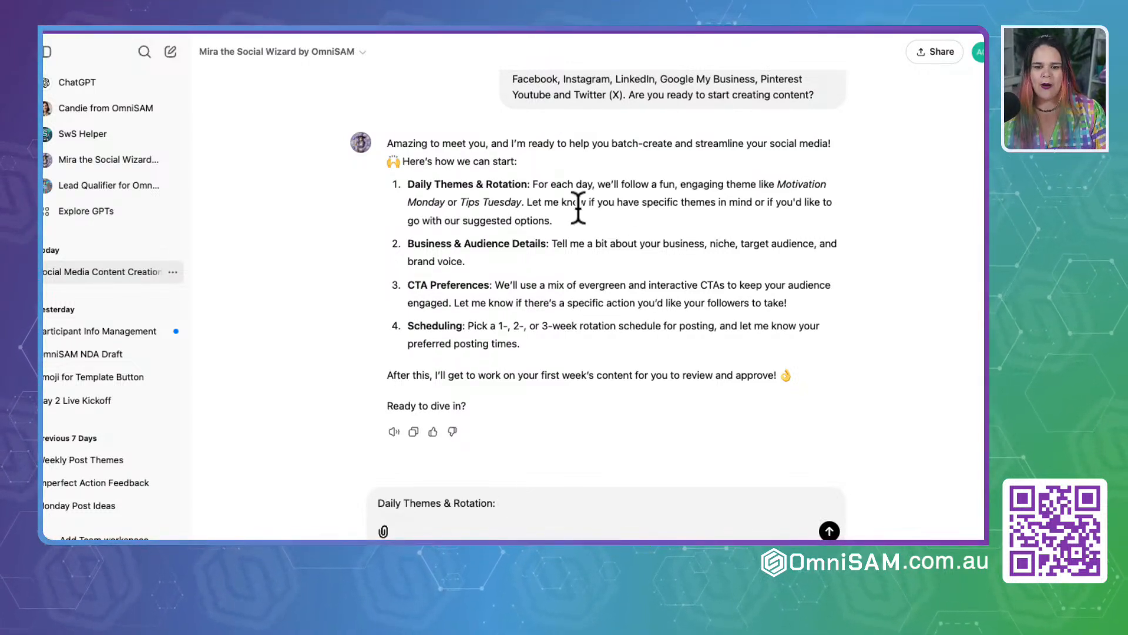
{"action": "left_click_drag", "start_coordinate": [476, 184], "coordinate": [526, 184]}
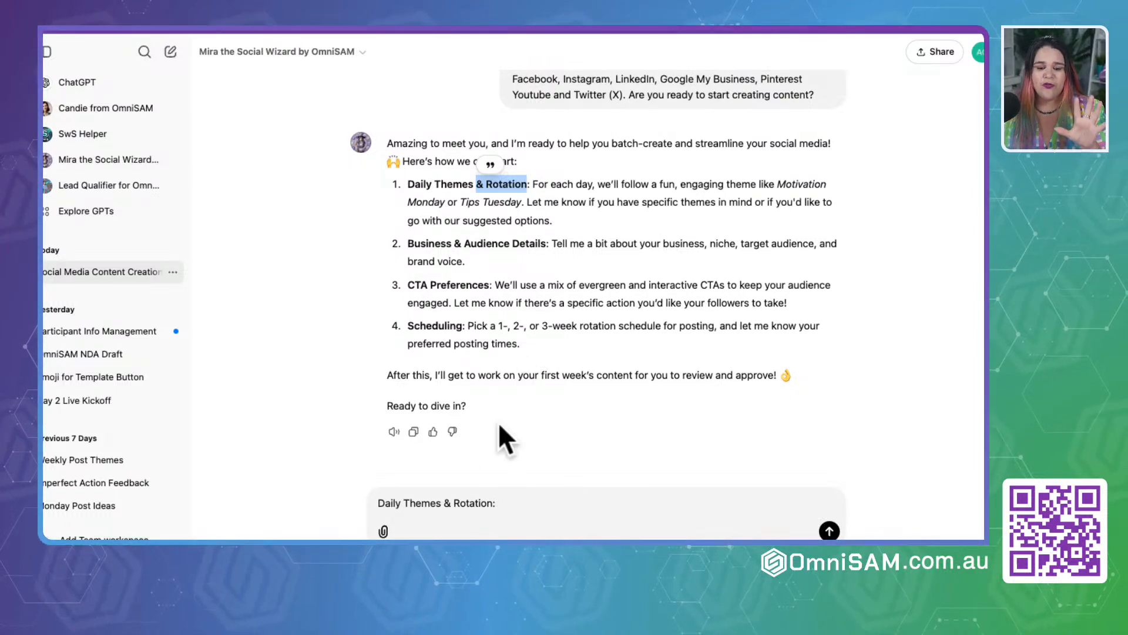
Step: List Motivation Monday and Tech Tips Tuesday on separate lines under the Daily Themes & Rotation heading of the unsent message
{"action": "left_click", "coordinate": [544, 503]}
{"action": "key", "text": "shift+Return"}
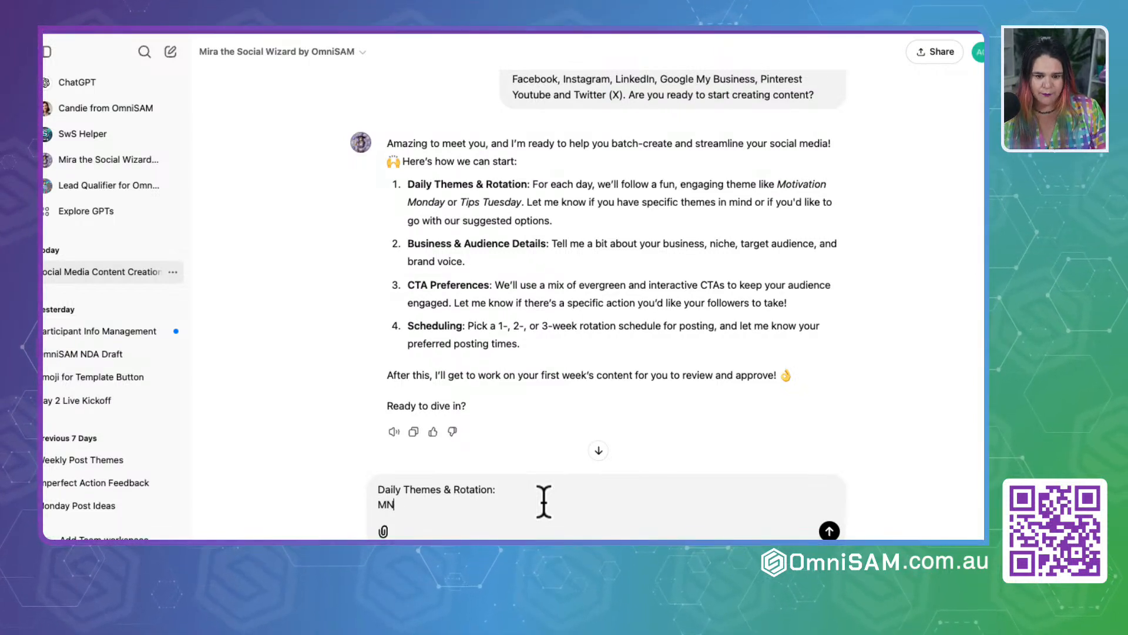
{"action": "type", "text": "Motivation "}
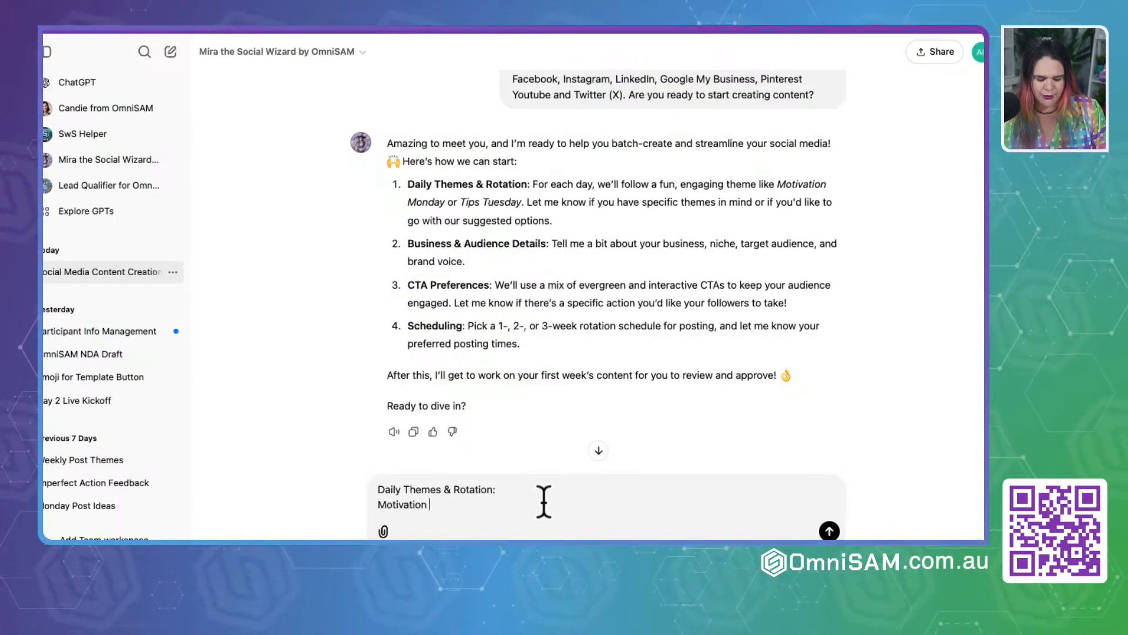
{"action": "type", "text": "Monday"}
{"action": "key", "text": "shift+Return"}
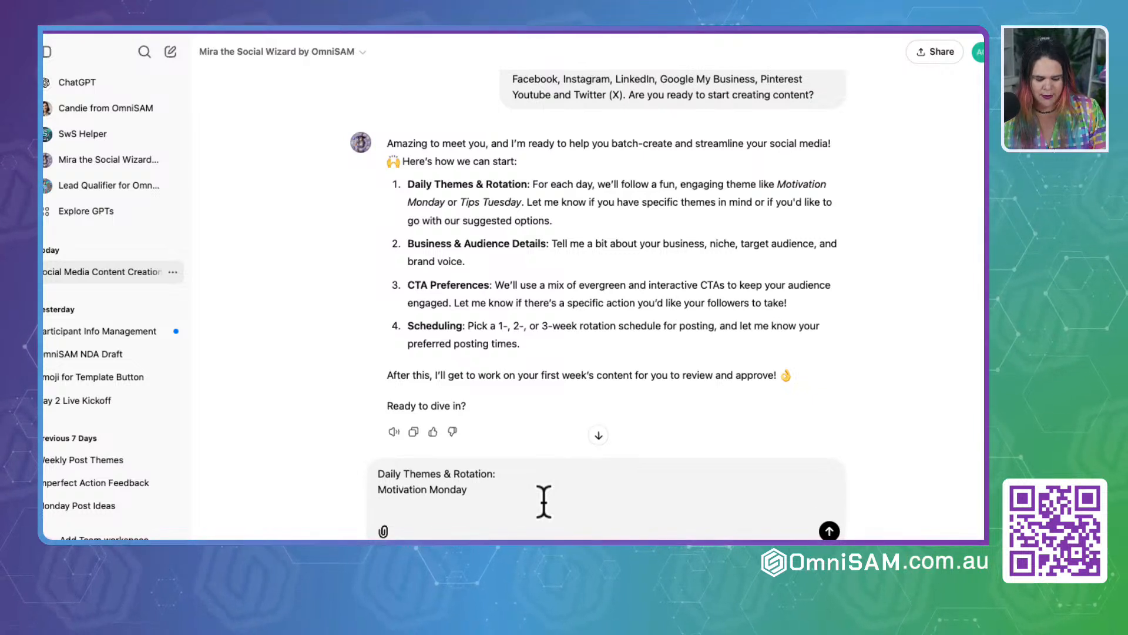
{"action": "type", "text": "Tech Tips"}
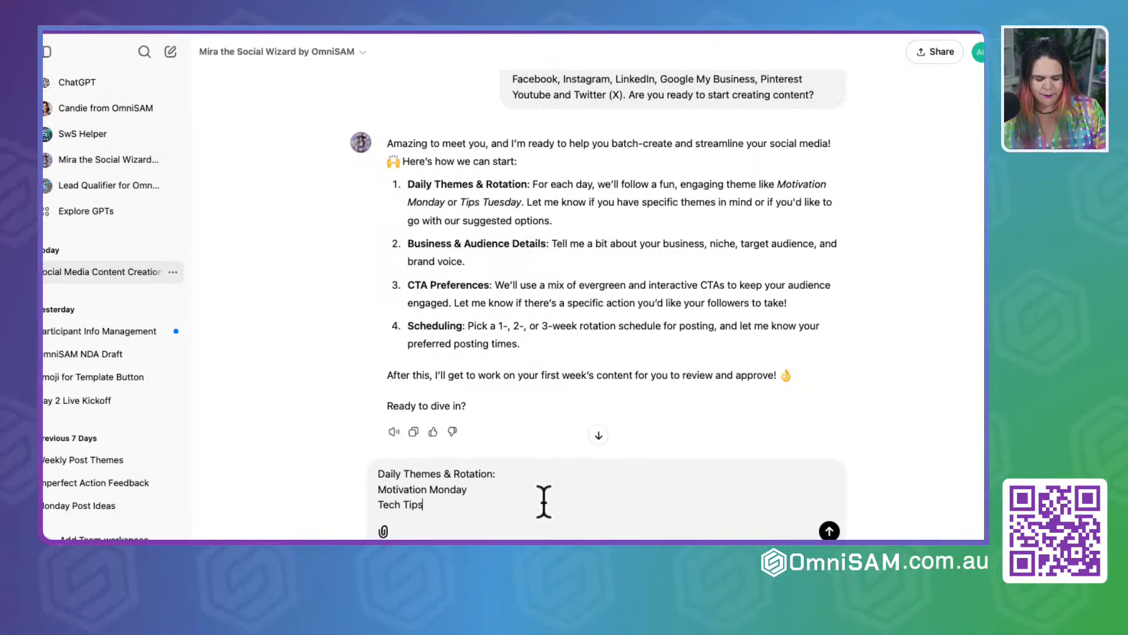
{"action": "type", "text": " Tuesda"}
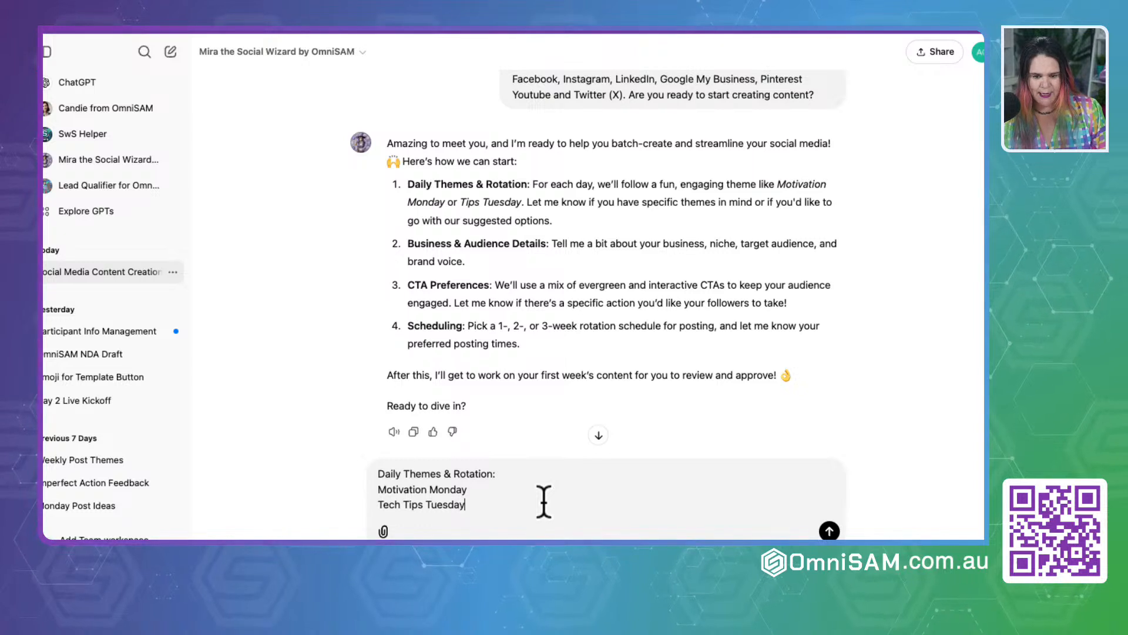
{"action": "type", "text": "y"}
{"action": "key", "text": "shift+Return"}
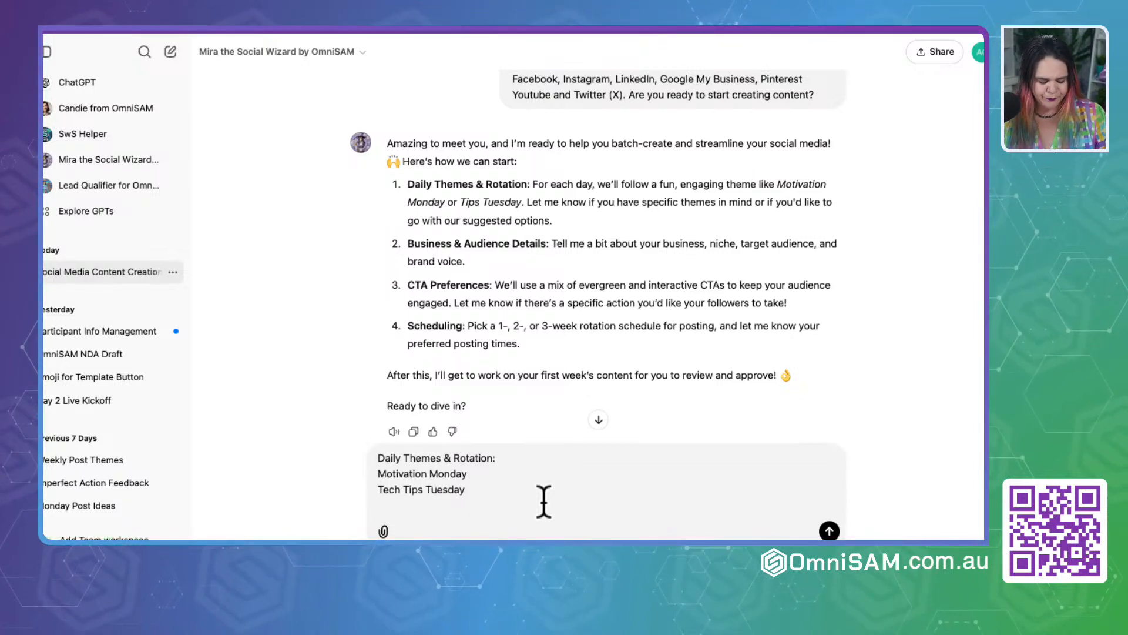
Step: Add Wednesday Marketing and Thoghtful Thursday as the next two lines of the daily theme list
{"action": "type", "text": "Wedn"}
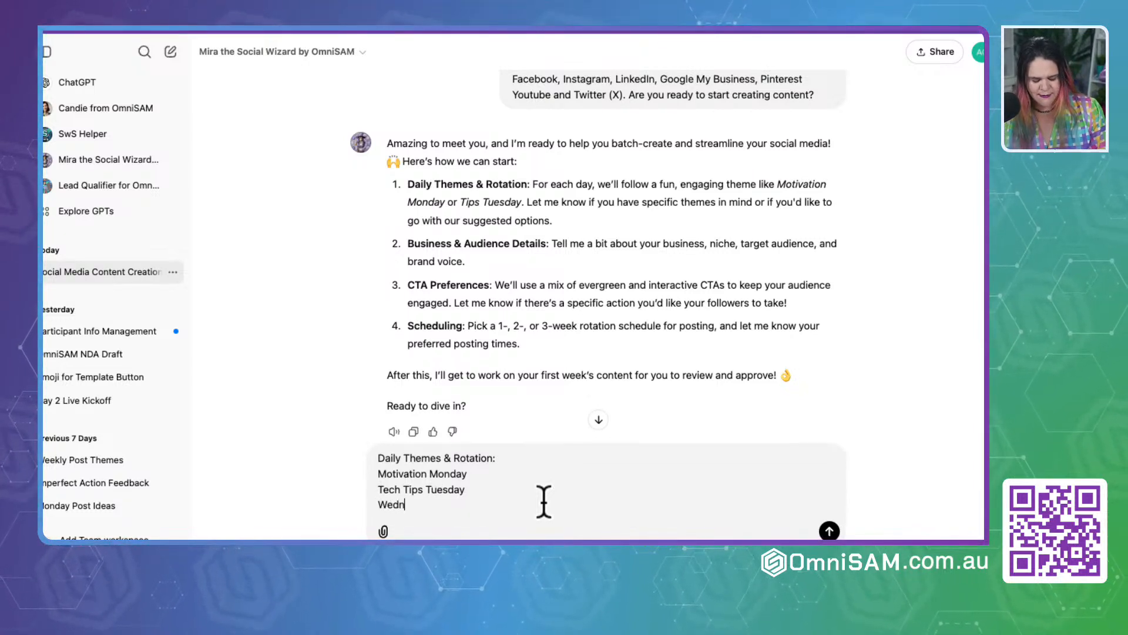
{"action": "type", "text": "esday "}
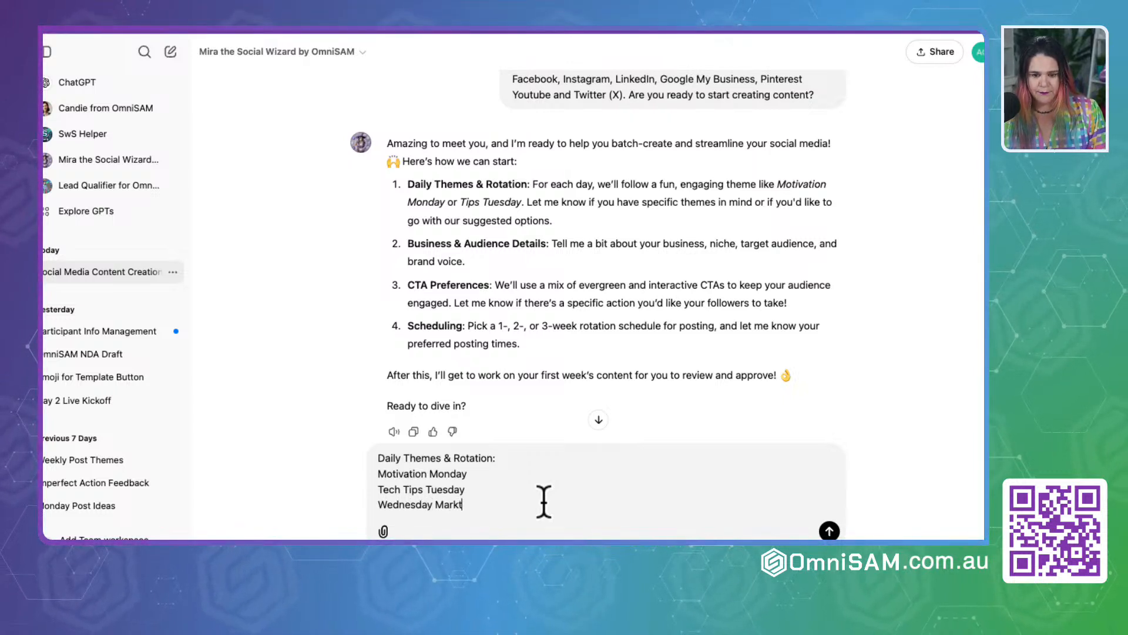
{"action": "type", "text": "Market"}
{"action": "key", "text": "BackSpace"}
{"action": "type", "text": "eting"}
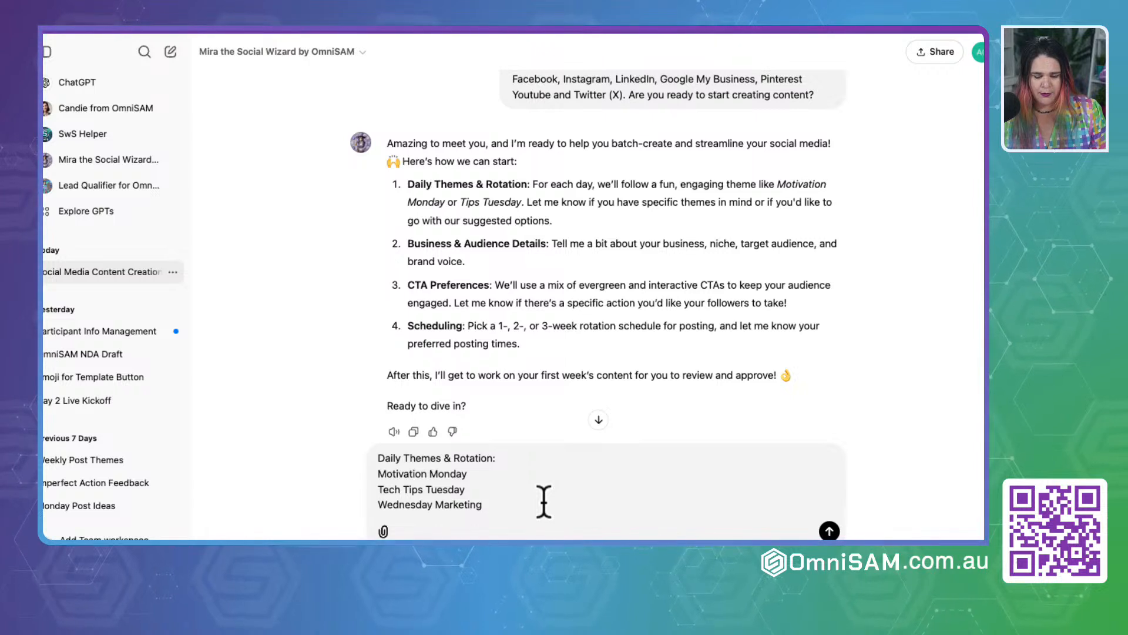
{"action": "key", "text": "shift+Return"}
{"action": "type", "text": "Thu"}
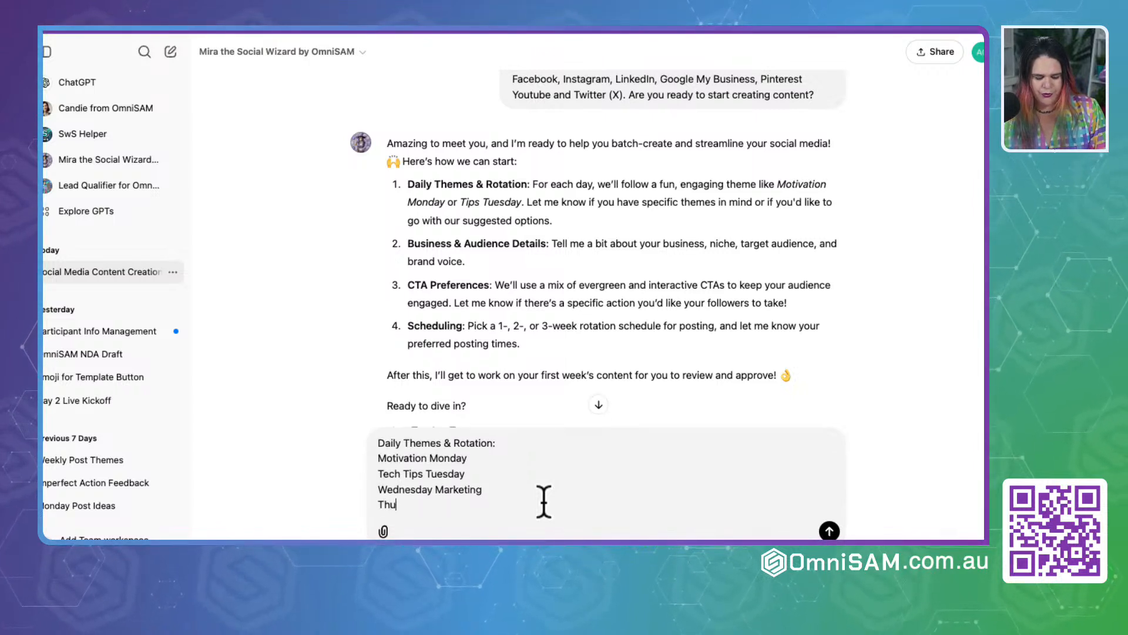
{"action": "key", "text": "BackSpace"}
{"action": "type", "text": "og"}
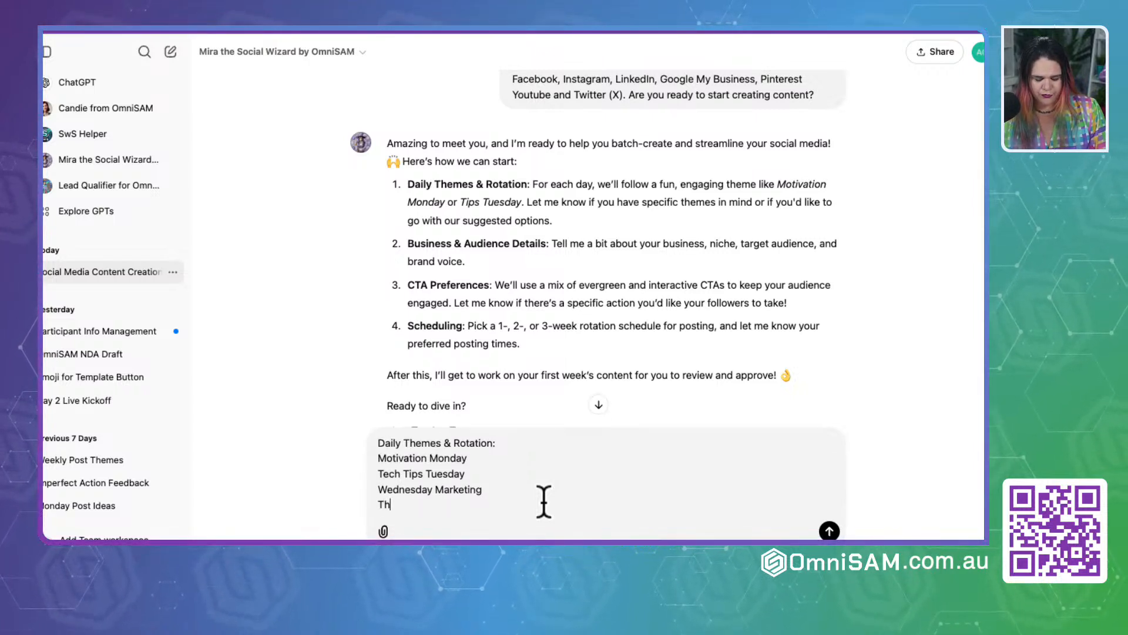
{"action": "type", "text": "htful"}
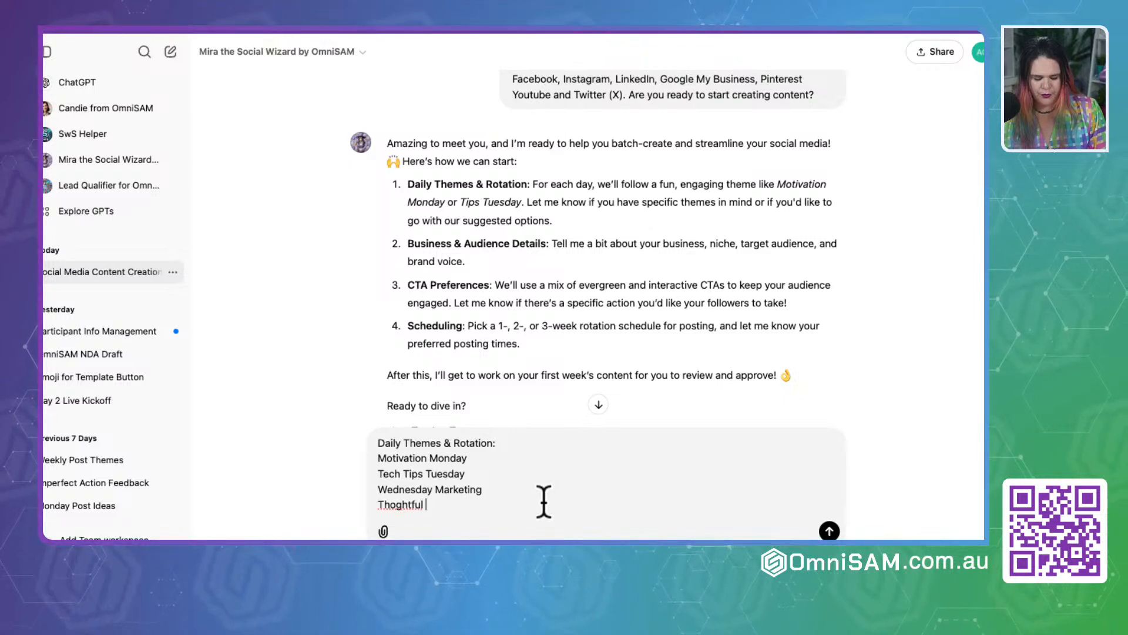
{"action": "type", "text": " Thursday"}
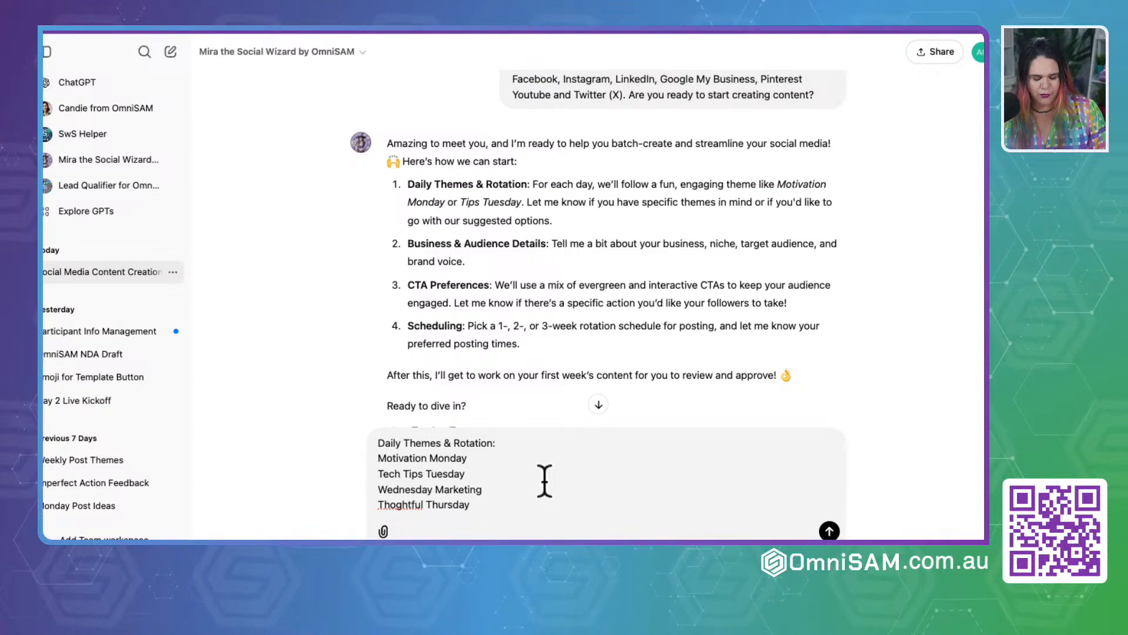
{"action": "key", "text": "shift+Return"}
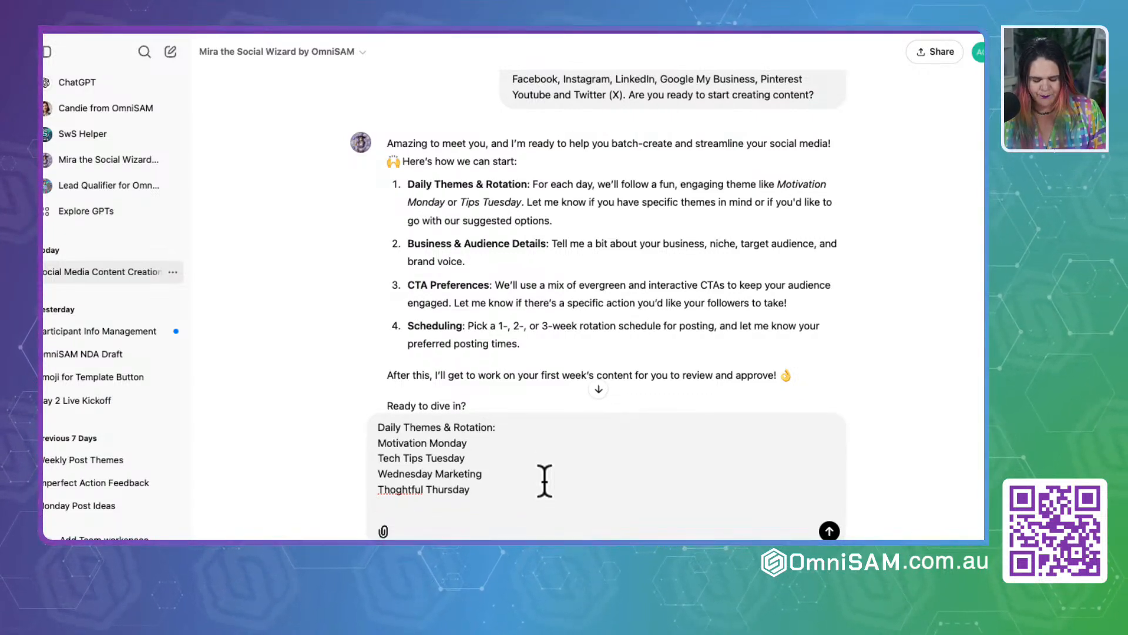
Step: Complete the weekly theme list with Fun Fact Friday, Social Saturday and Self Care Sunday, each on its own line
{"action": "type", "text": "F"}
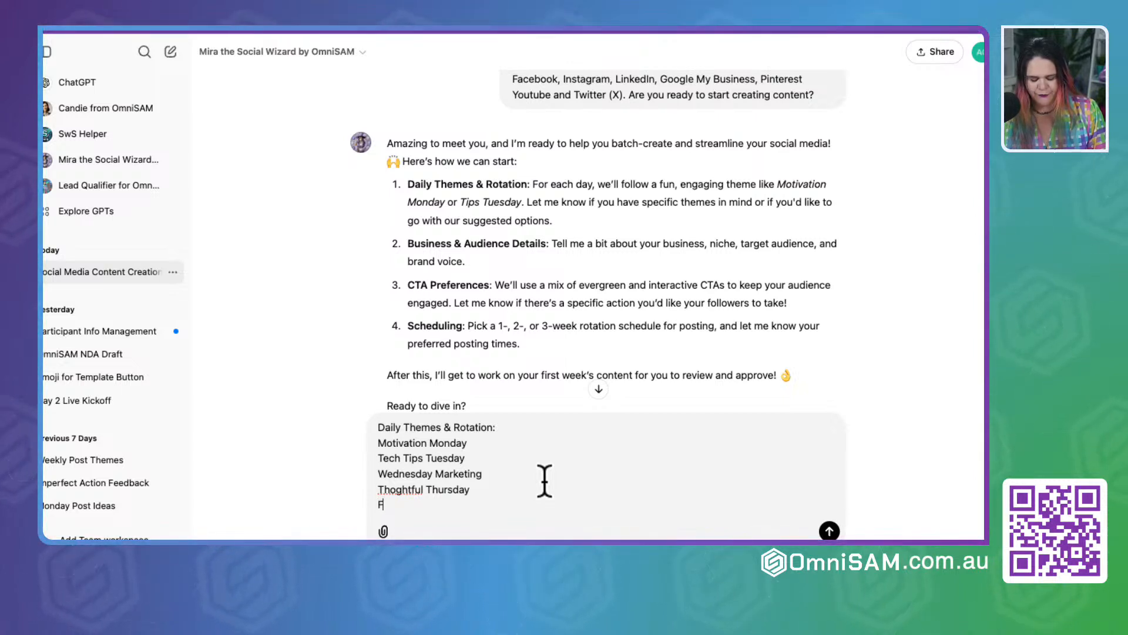
{"action": "type", "text": "un Face"}
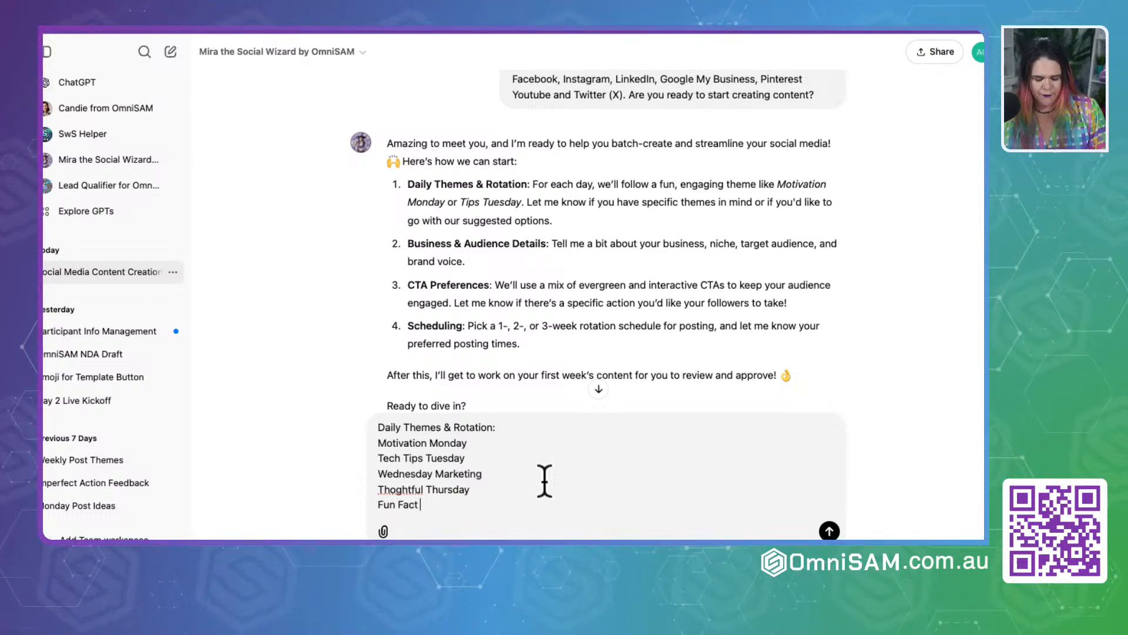
{"action": "type", "text": " Friday"}
{"action": "key", "text": "Return"}
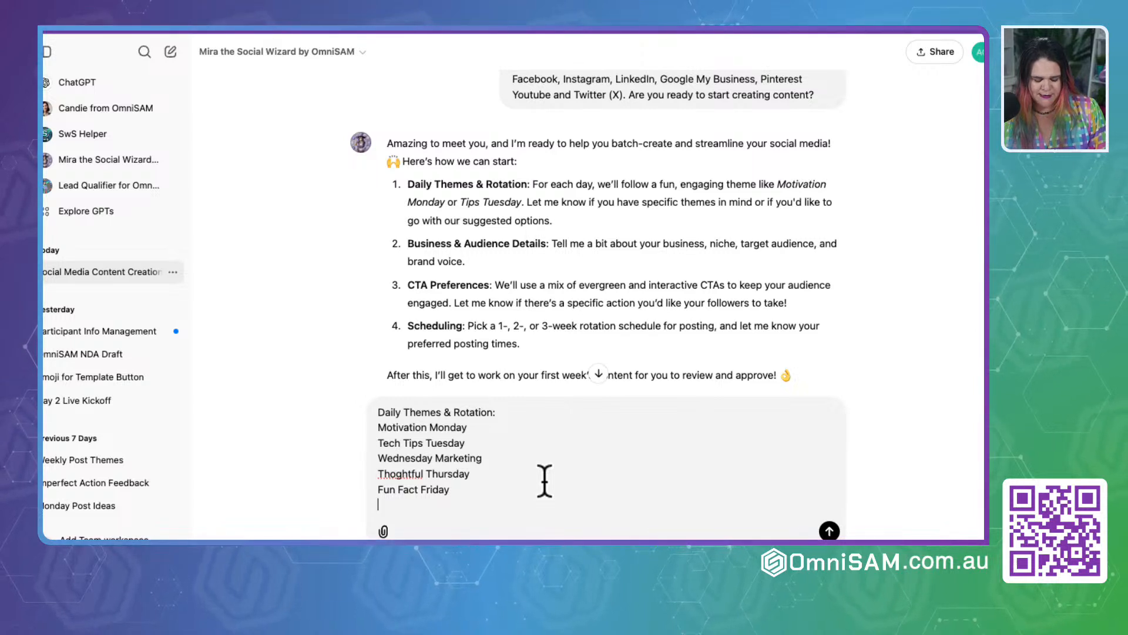
{"action": "type", "text": "S"}
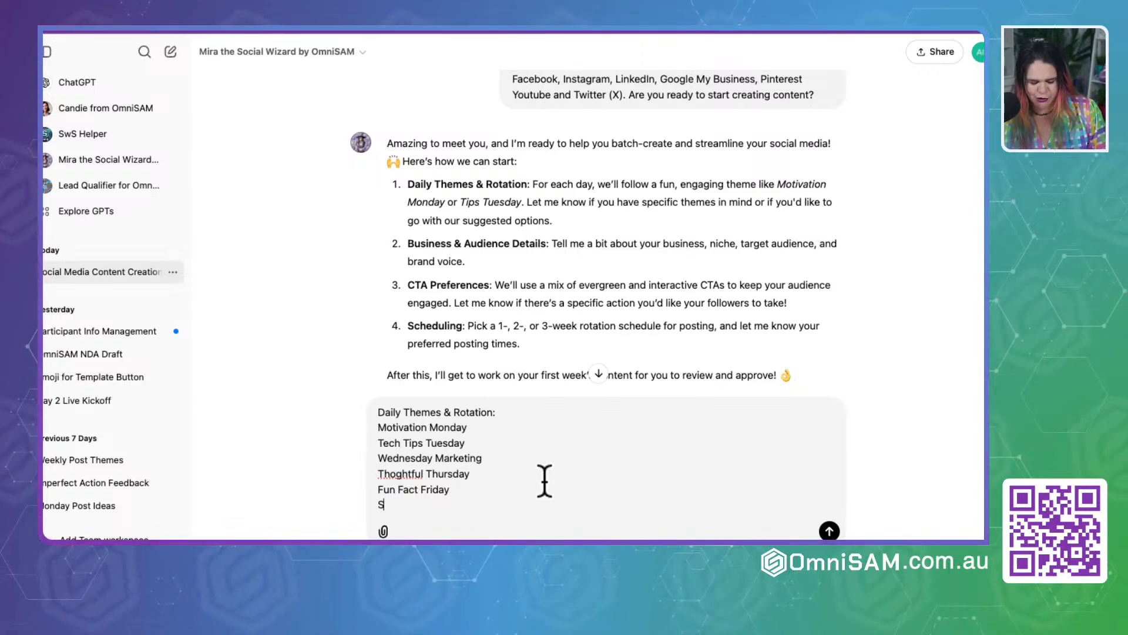
{"action": "type", "text": "ocial Sa"}
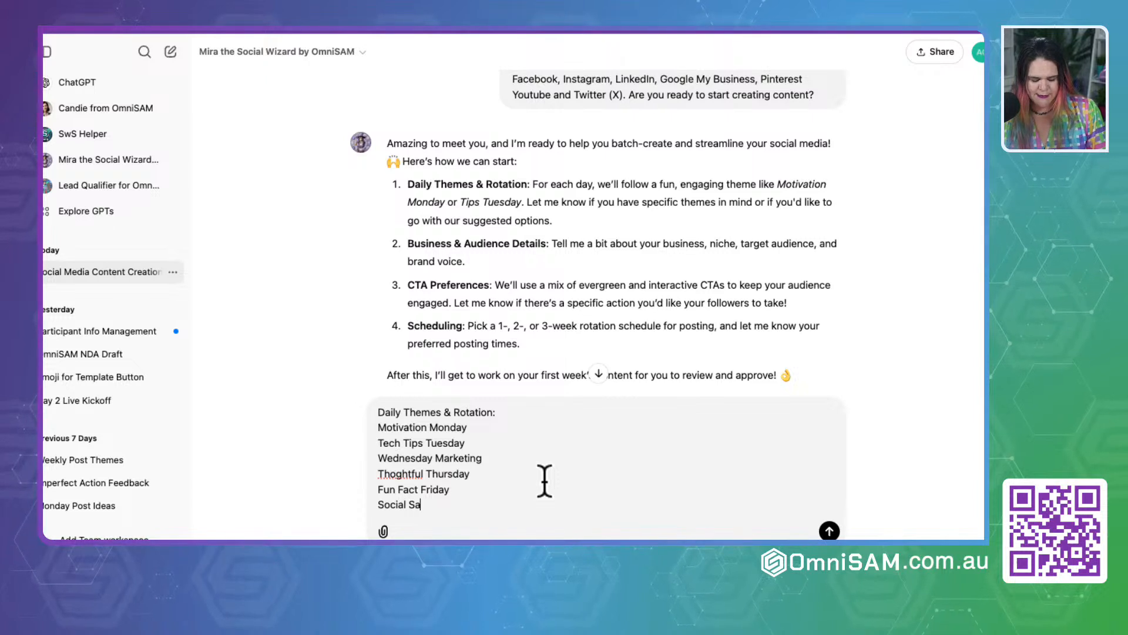
{"action": "type", "text": "turday"}
{"action": "key", "text": "shift+Return"}
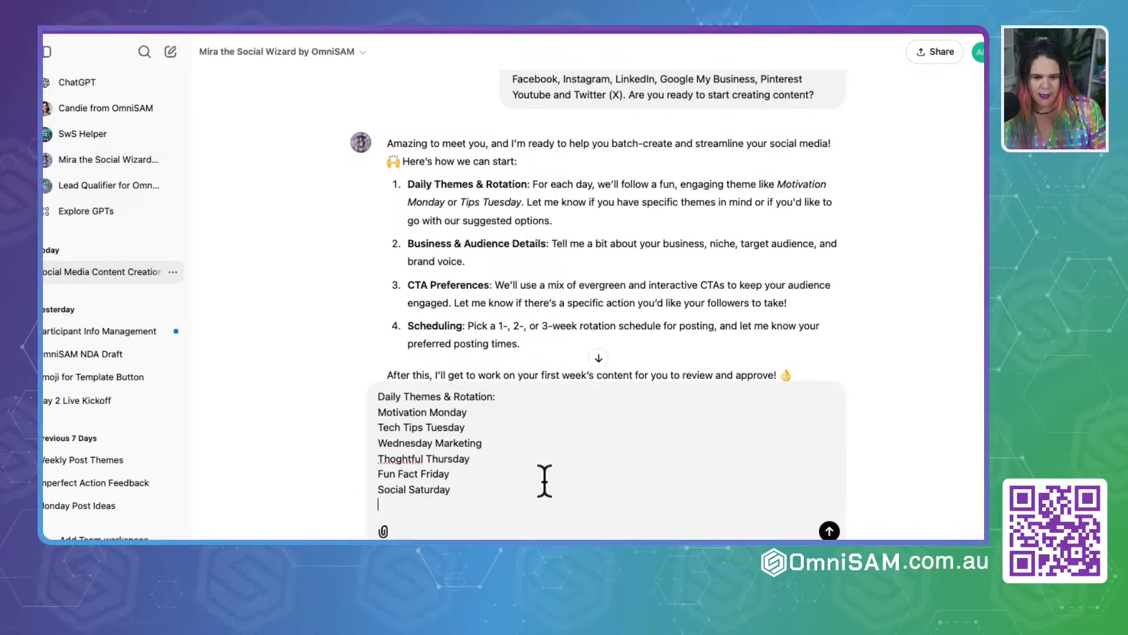
{"action": "type", "text": "Self Care"}
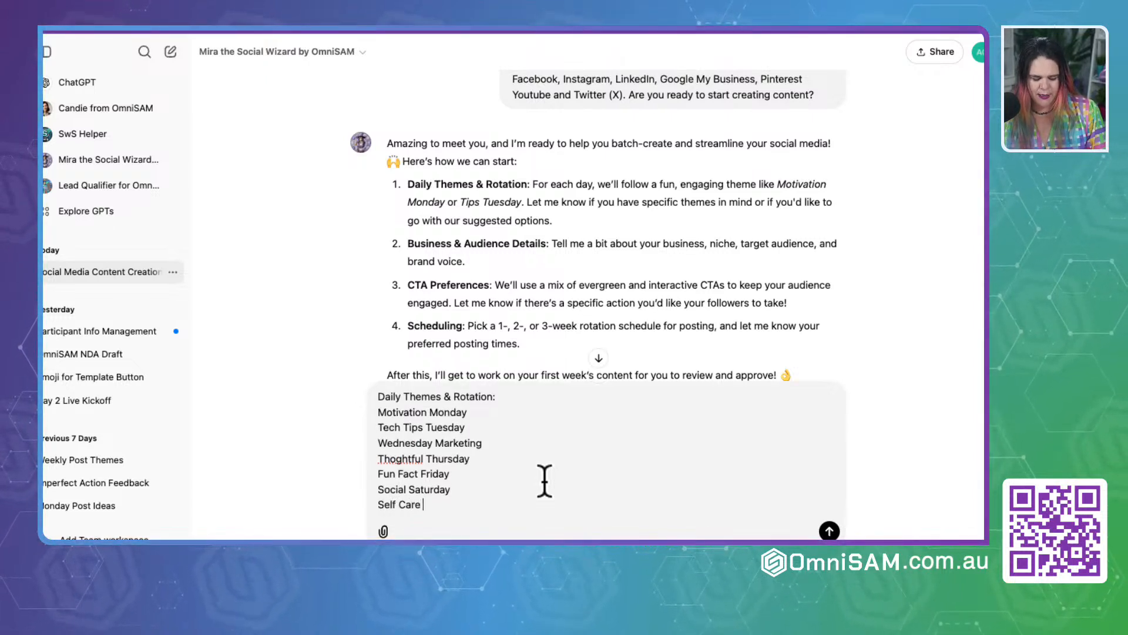
{"action": "type", "text": " Sunday"}
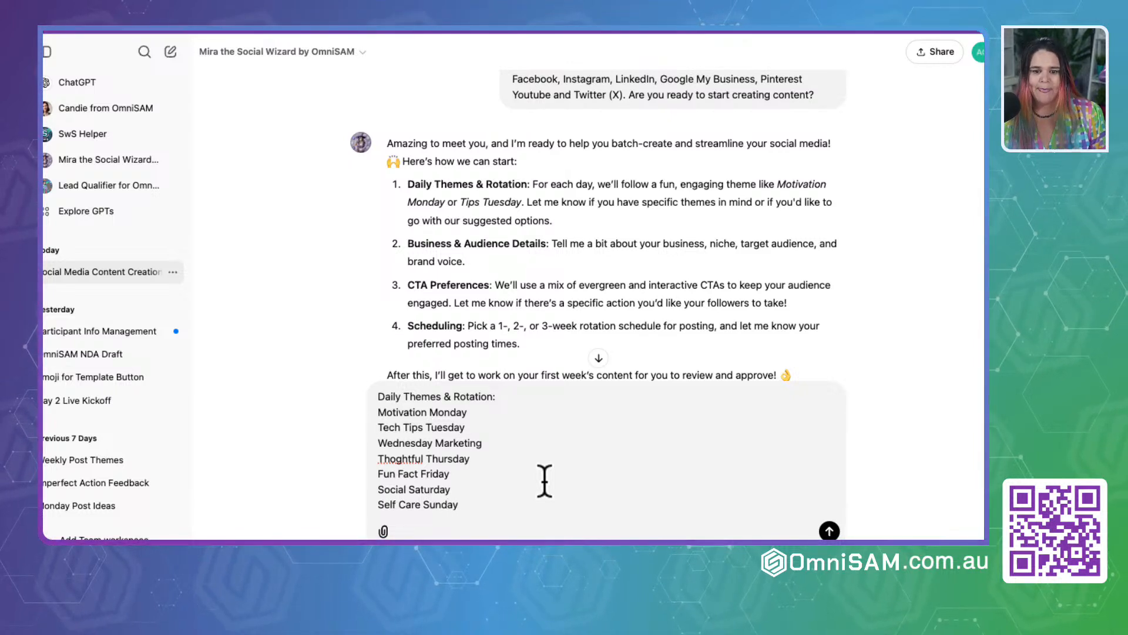
Step: Leave a blank line below Self Care Sunday in the message, ready to answer the Business & Audience Details item
{"action": "key", "text": "shift+Return"}
{"action": "key", "text": "shift+Return"}
{"action": "scroll", "coordinate": [494, 231], "scroll_direction": "down", "scroll_amount": 2}
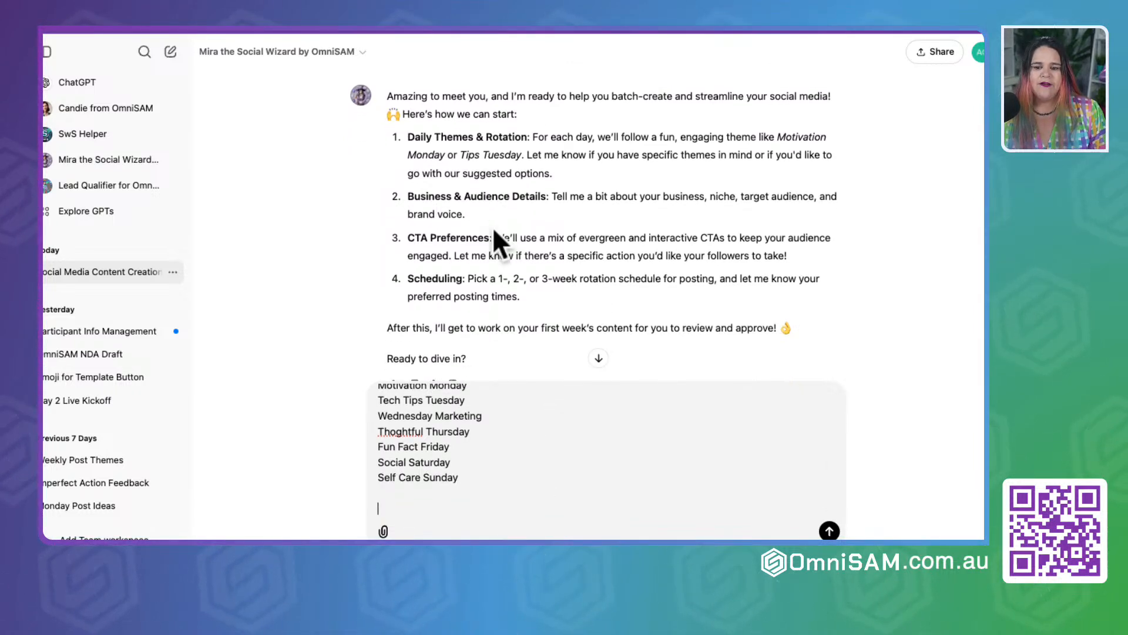
{"action": "left_click_drag", "start_coordinate": [407, 200], "coordinate": [495, 214]}
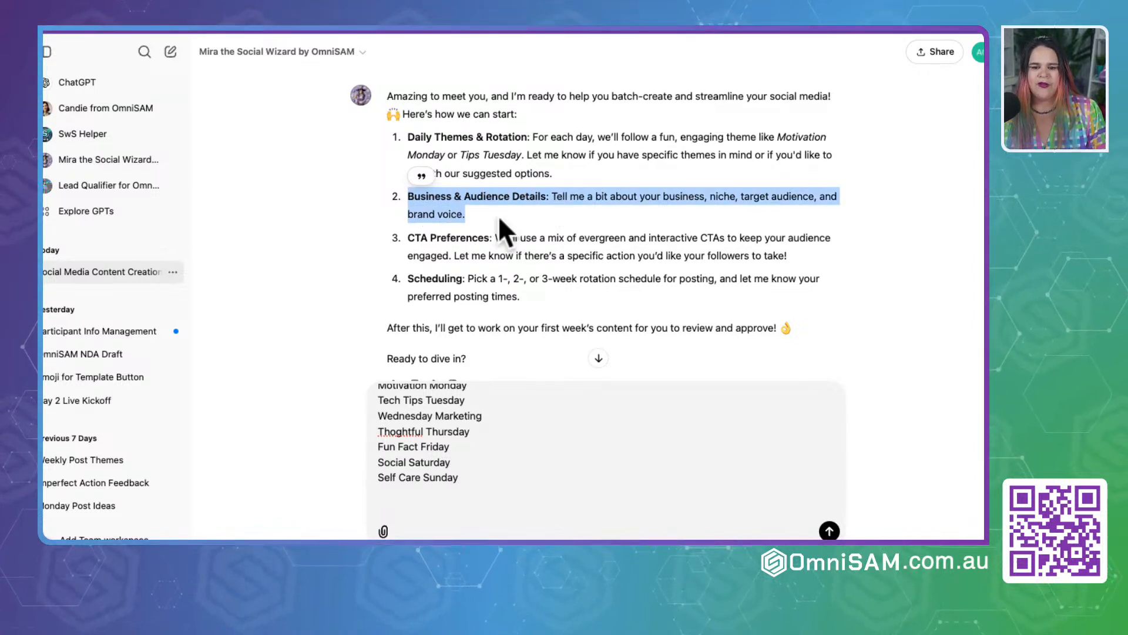
{"action": "left_click", "coordinate": [489, 197]}
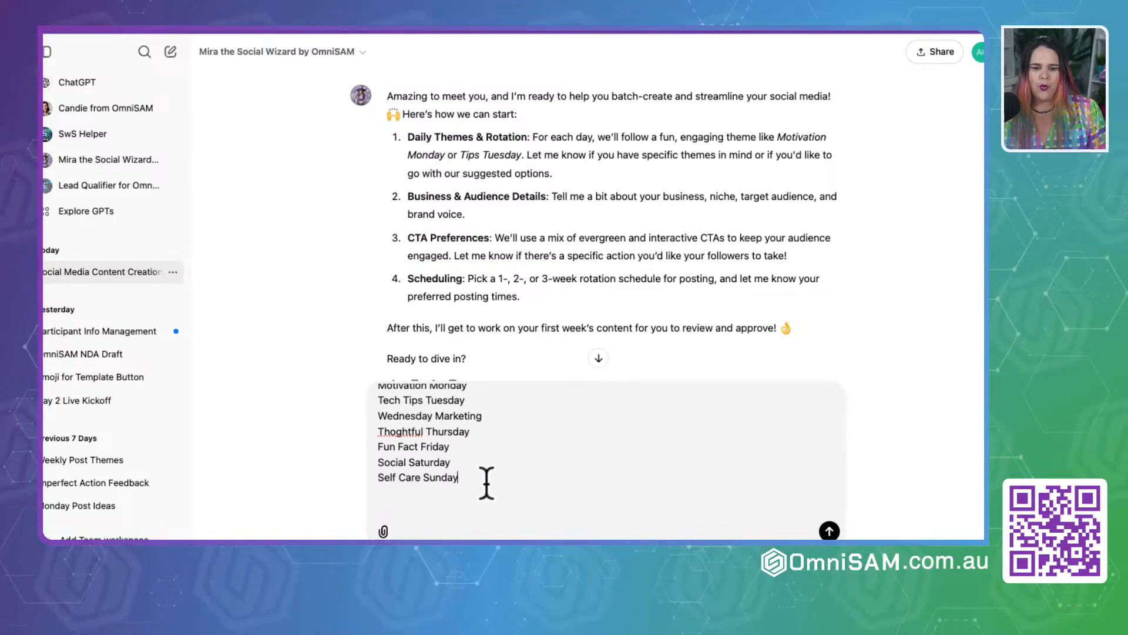
{"action": "key", "text": "shift+Return"}
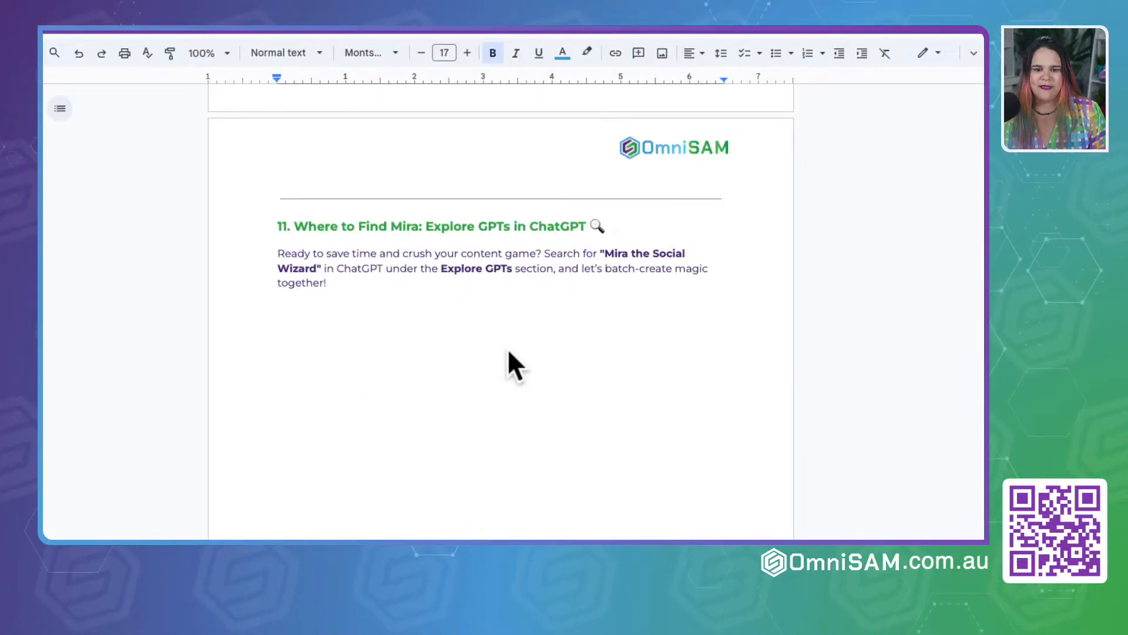
Step: Switch to the Mira guide in Google Docs and review the questions under "Tailor the Content to Your Brand & Audience"
{"action": "scroll", "coordinate": [509, 351], "scroll_direction": "up", "scroll_amount": 20}
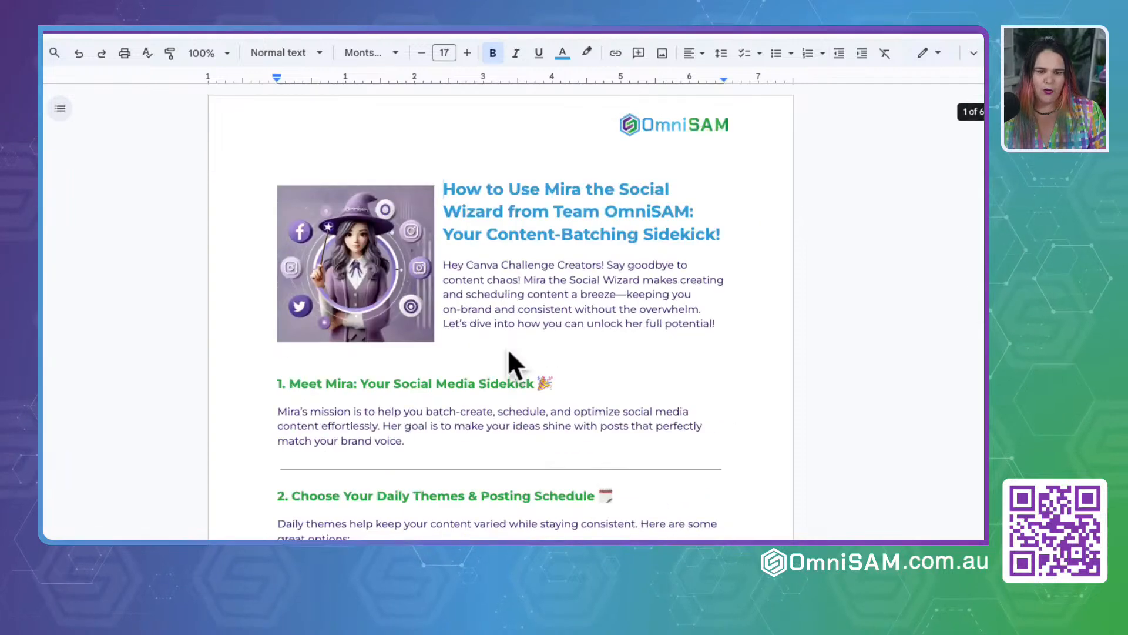
{"action": "scroll", "coordinate": [507, 347], "scroll_direction": "down", "scroll_amount": 4}
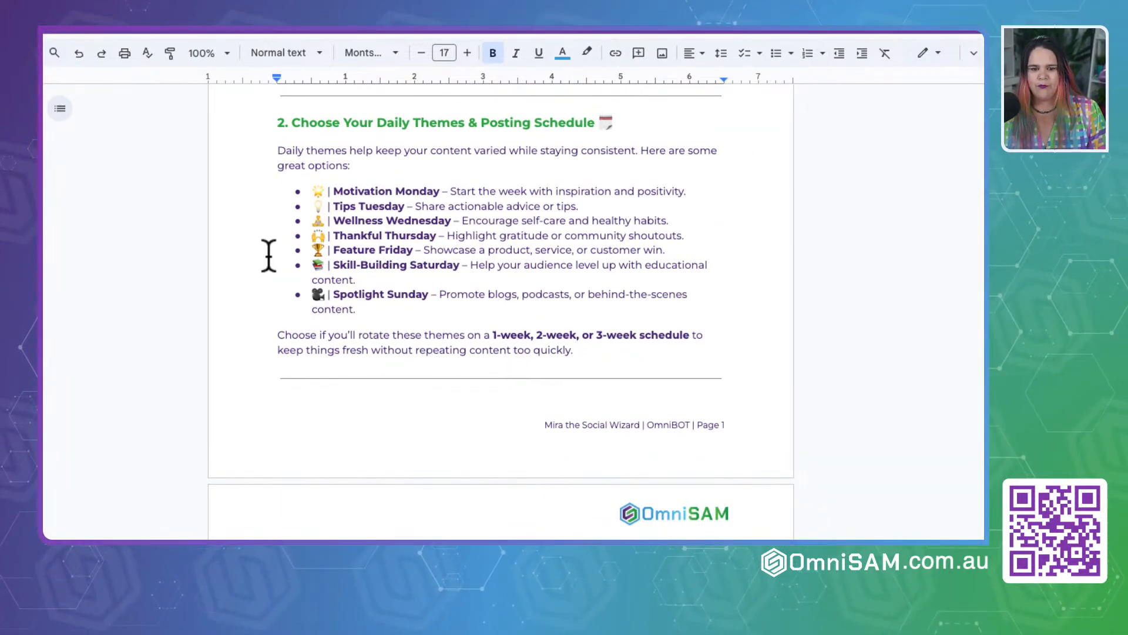
{"action": "scroll", "coordinate": [411, 335], "scroll_direction": "down", "scroll_amount": 7}
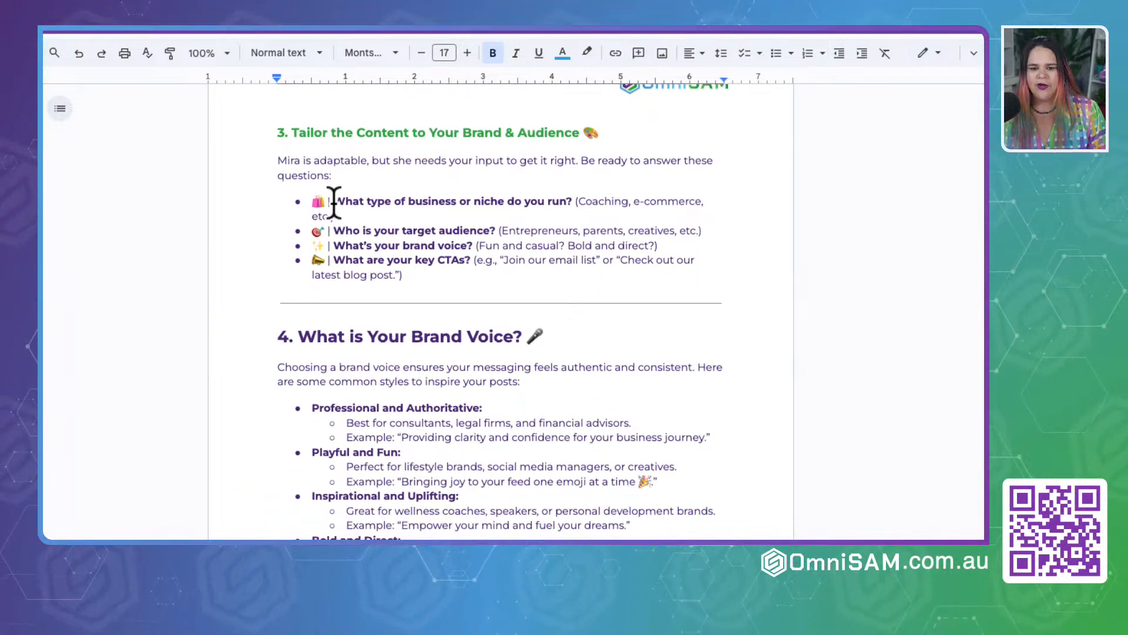
{"action": "left_click_drag", "start_coordinate": [334, 201], "coordinate": [476, 267]}
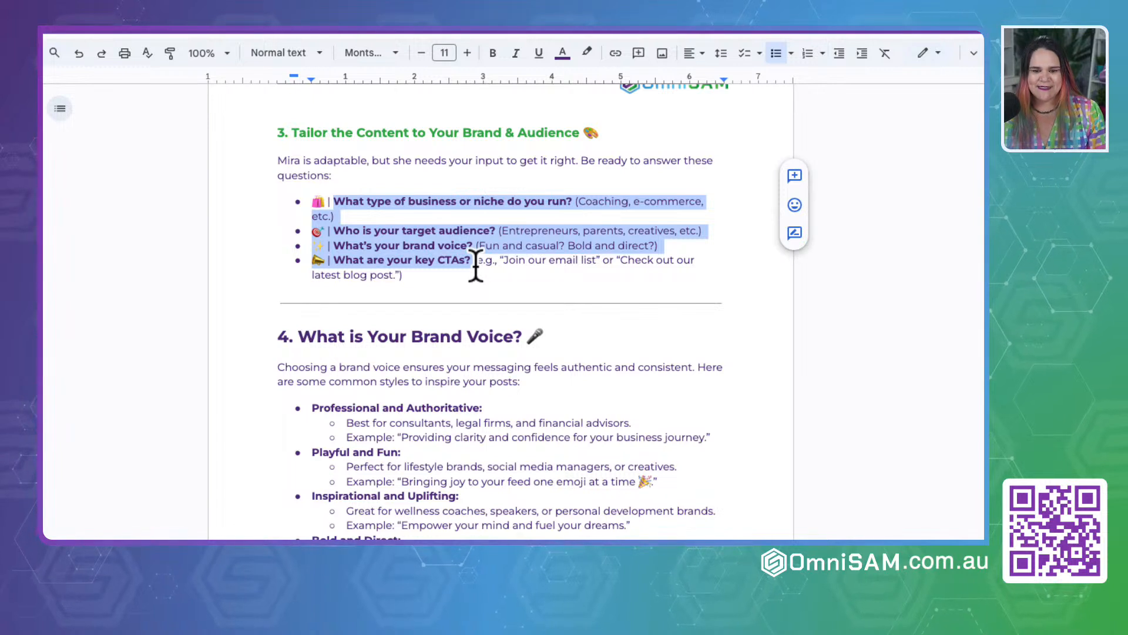
{"action": "left_click", "coordinate": [503, 272]}
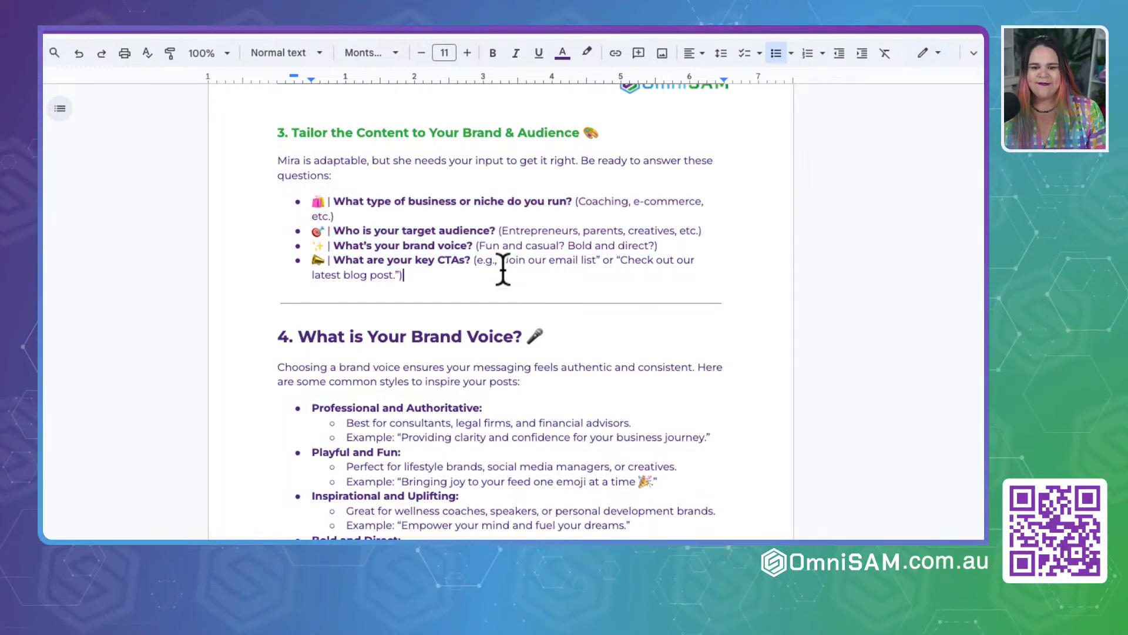
{"action": "left_click_drag", "start_coordinate": [478, 245], "coordinate": [700, 247]}
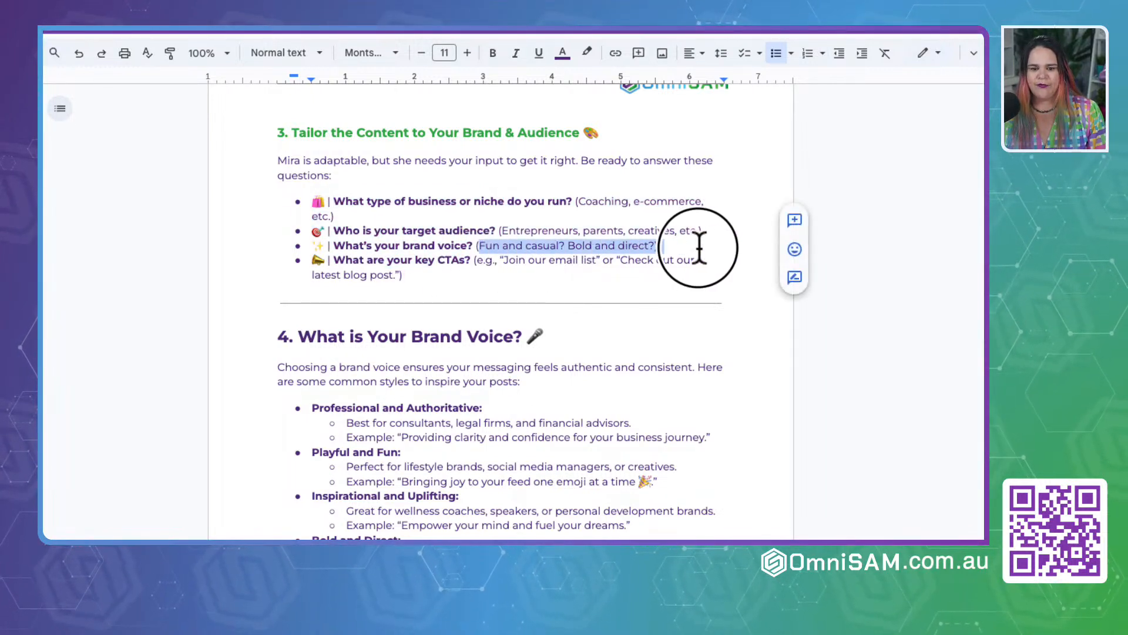
{"action": "left_click", "coordinate": [506, 270]}
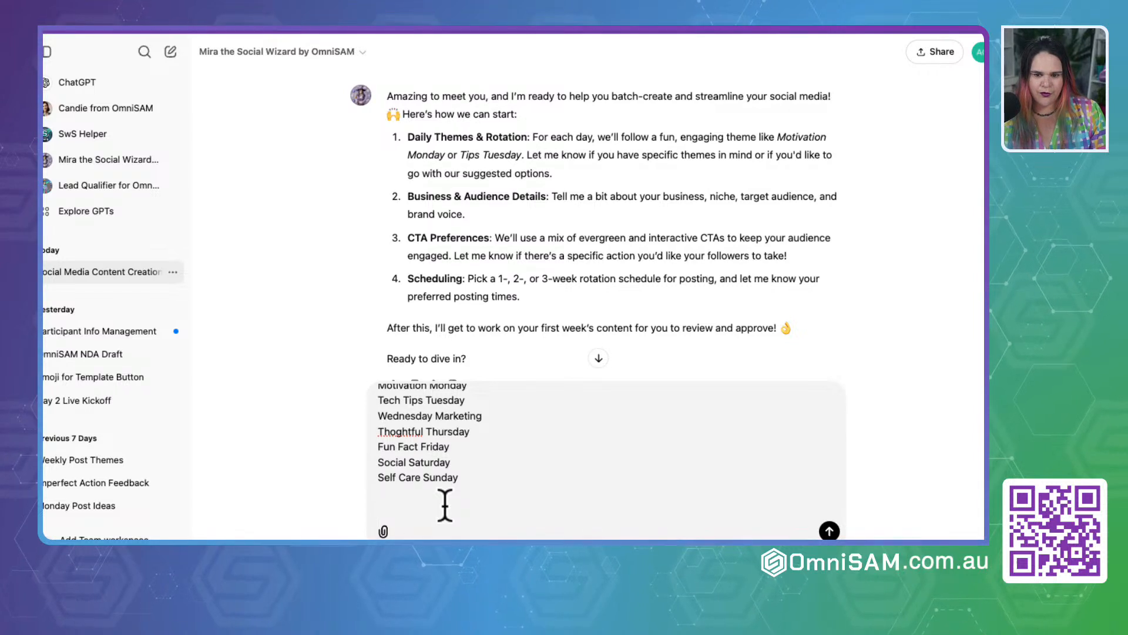
Step: Back in ChatGPT, add the line "Beuness Details: We are a software company that helps with Sales Automation and Marketing."
{"action": "type", "text": "Beun"}
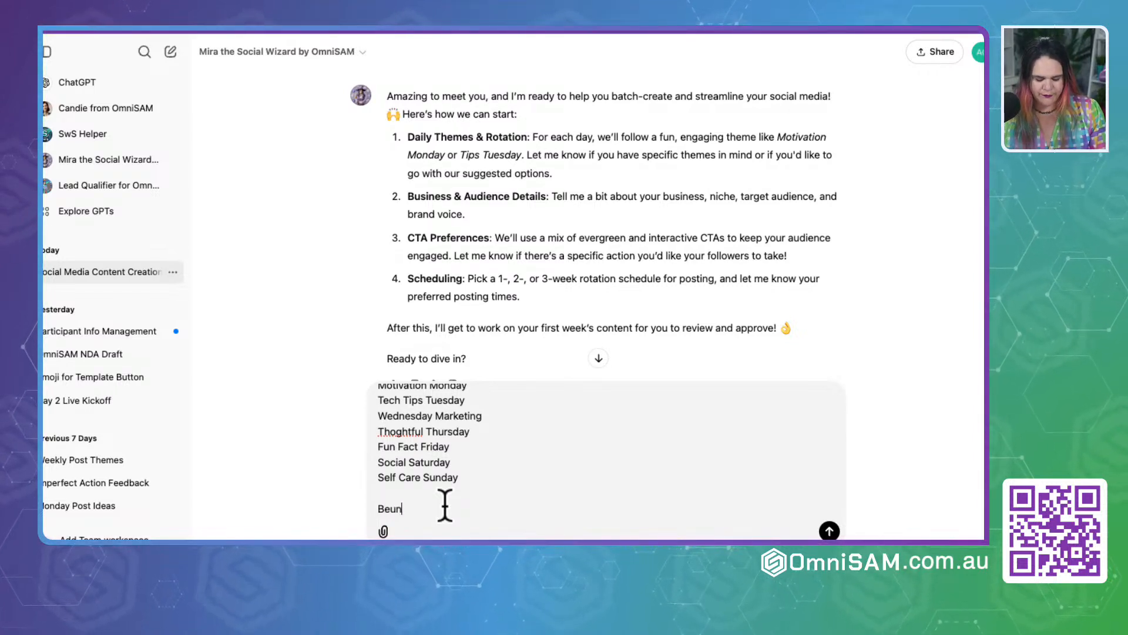
{"action": "type", "text": "ess Details:"}
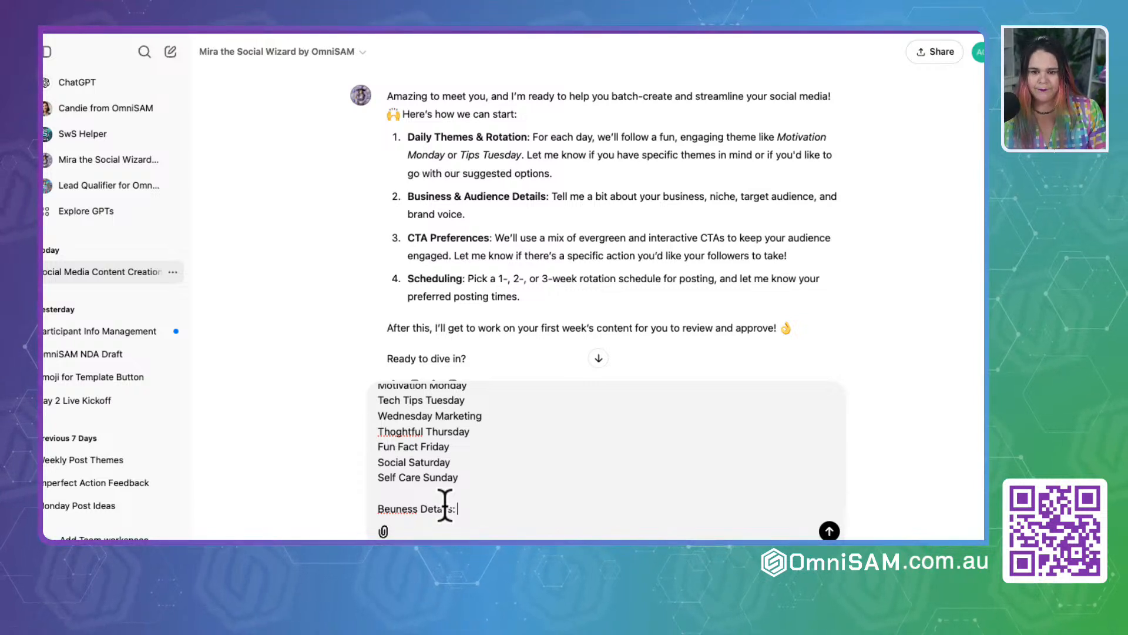
{"action": "type", "text": " We are a software company"}
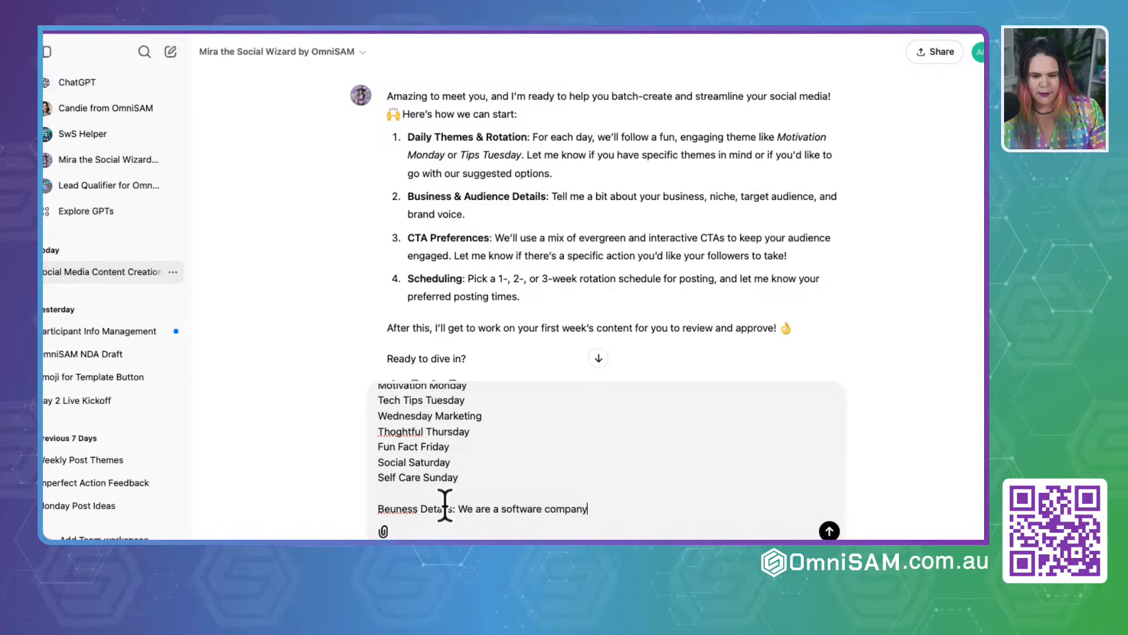
{"action": "type", "text": "at helps with S"}
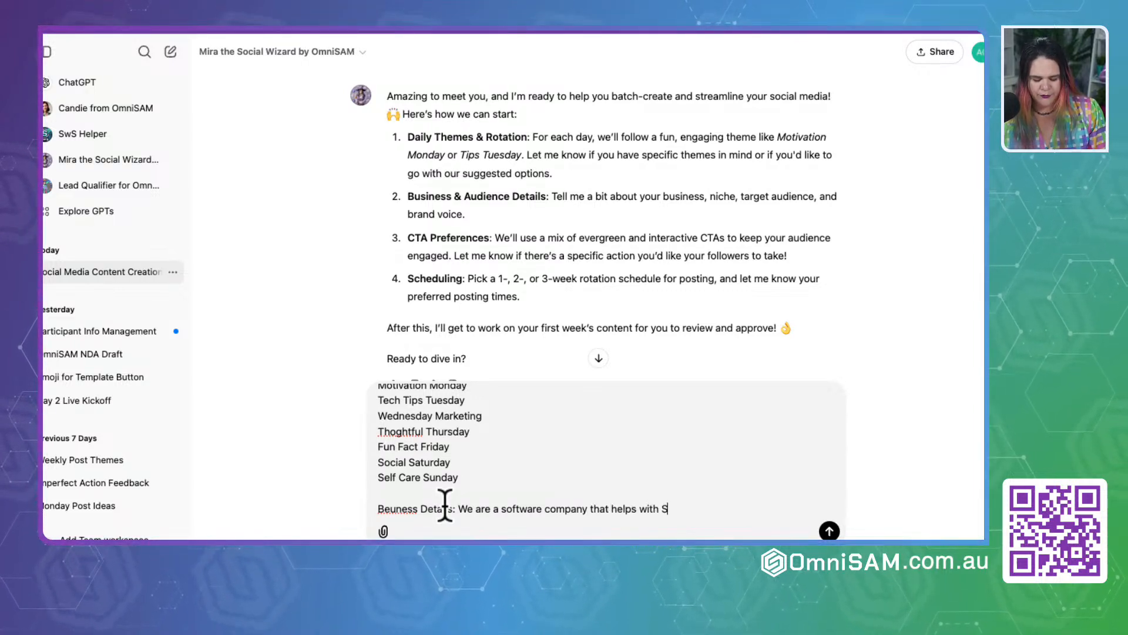
{"action": "type", "text": "ales Automation and Marketing. Ni"}
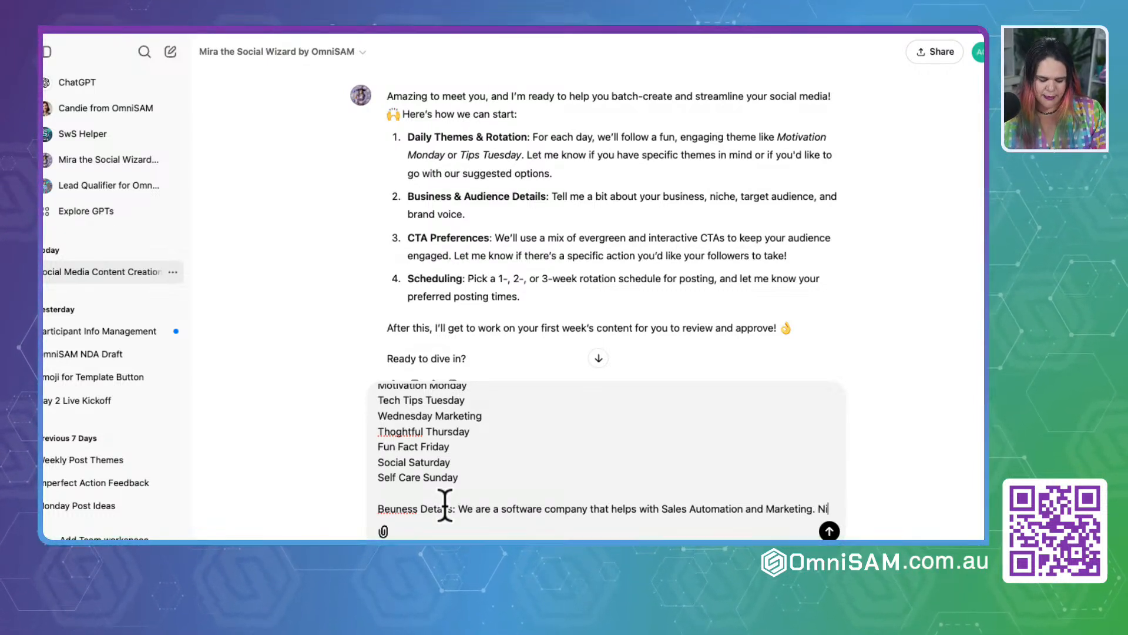
Step: Add the line "Niche is Coaches, Consultants, Teachers, Course Creator and service based businesses." below the business details and start a new line
{"action": "key", "text": "shift+Return"}
{"action": "type", "text": "Niche is "}
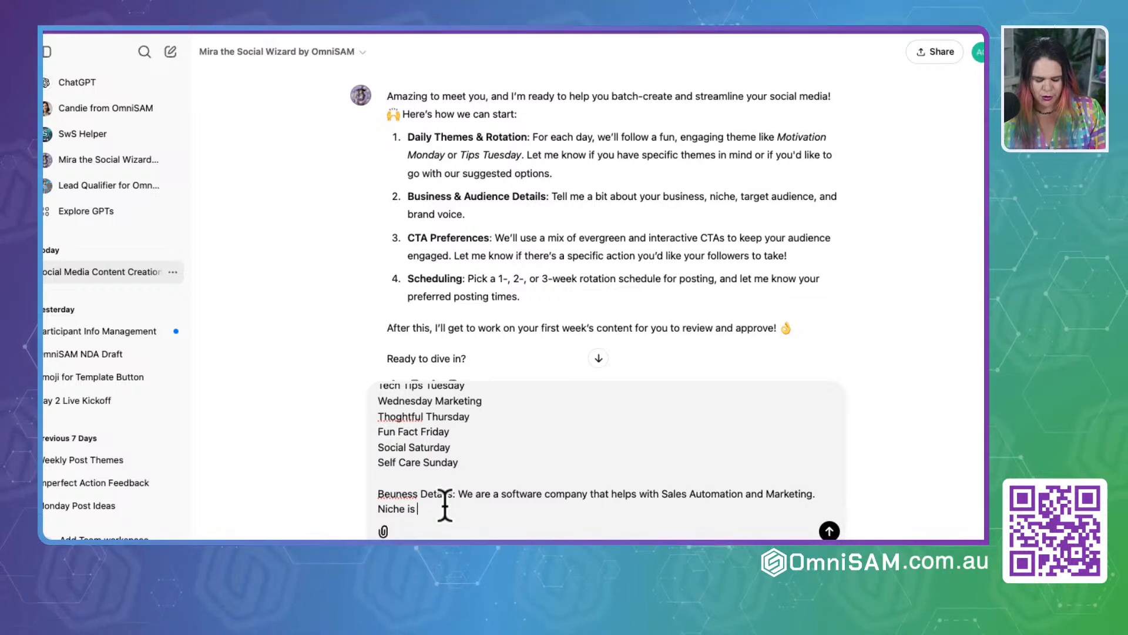
{"action": "type", "text": "Coaches, Con"}
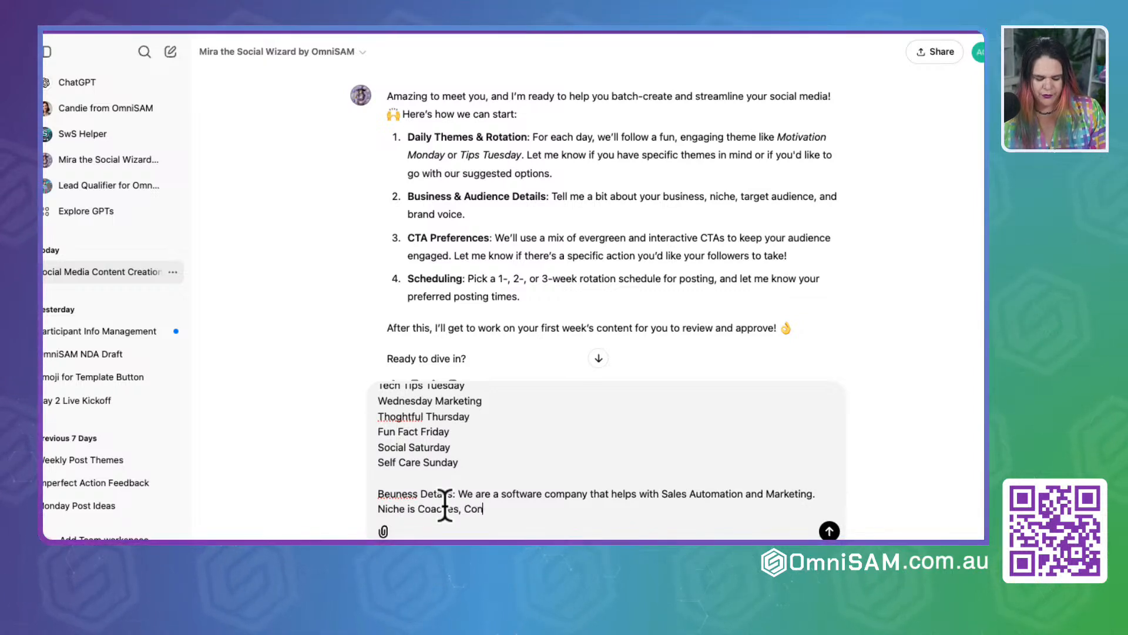
{"action": "type", "text": "sultants,"}
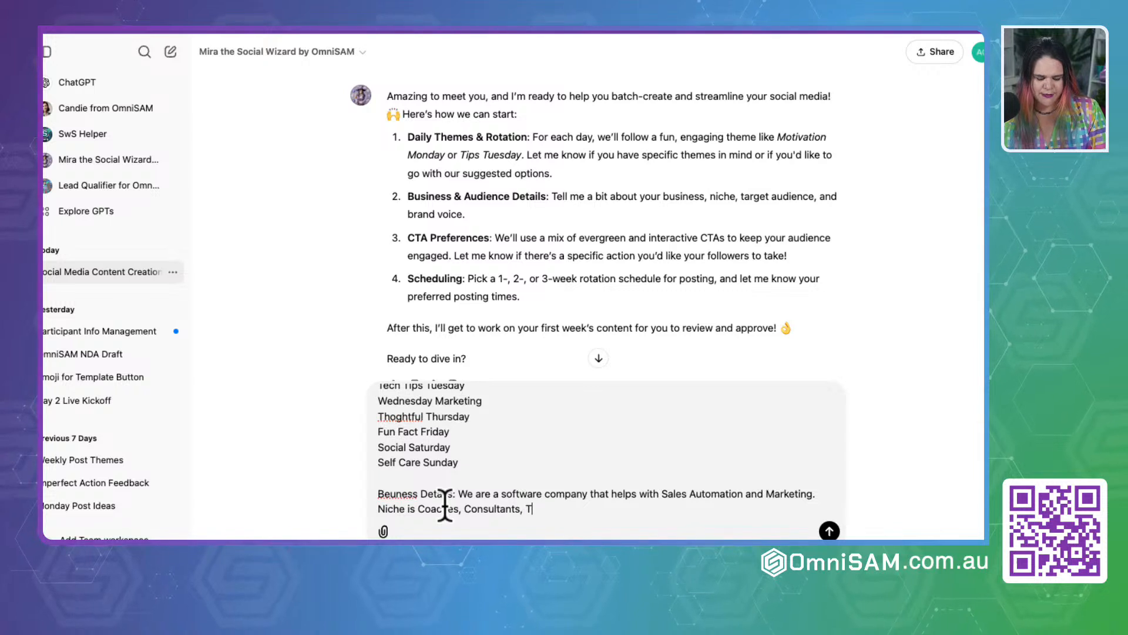
{"action": "type", "text": " Teachers, Course Creator"}
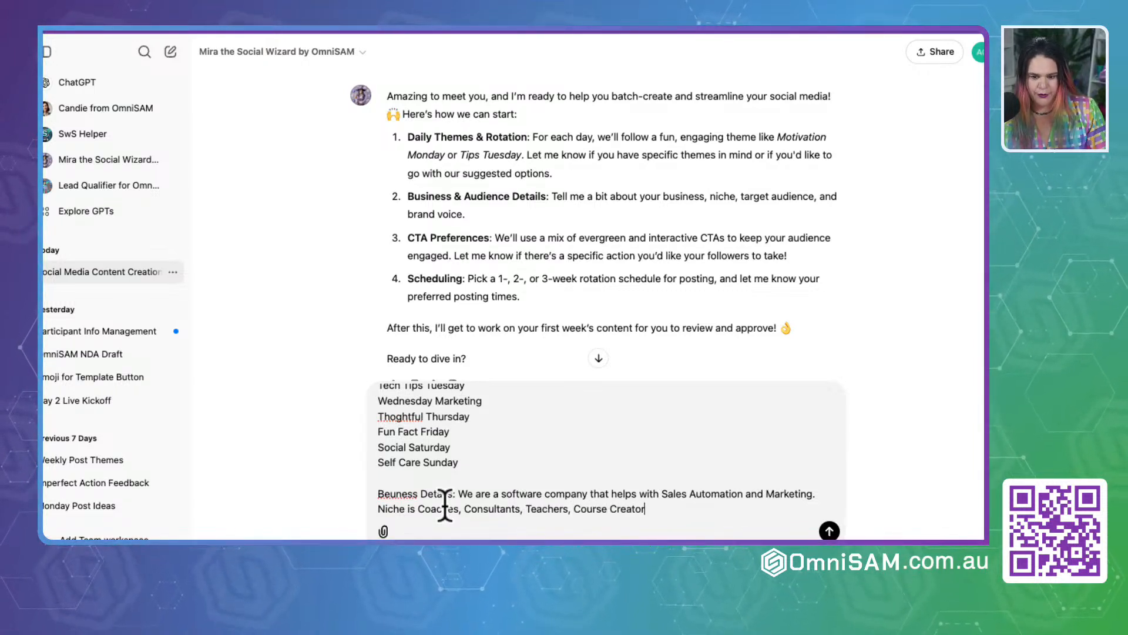
{"action": "type", "text": " and service based businesse"}
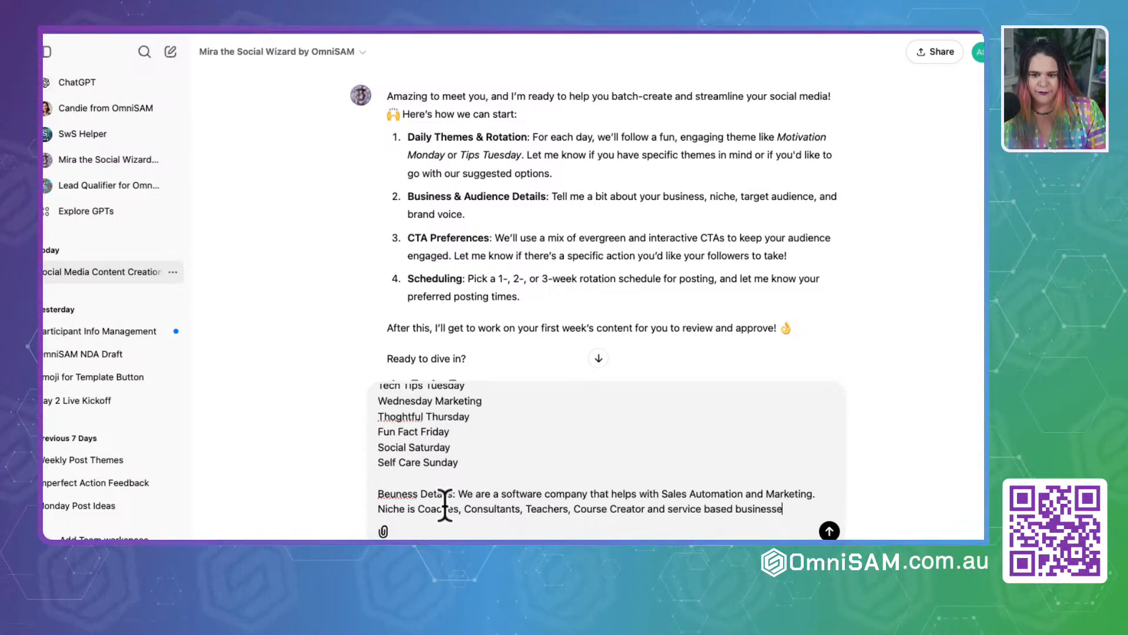
{"action": "type", "text": "s."}
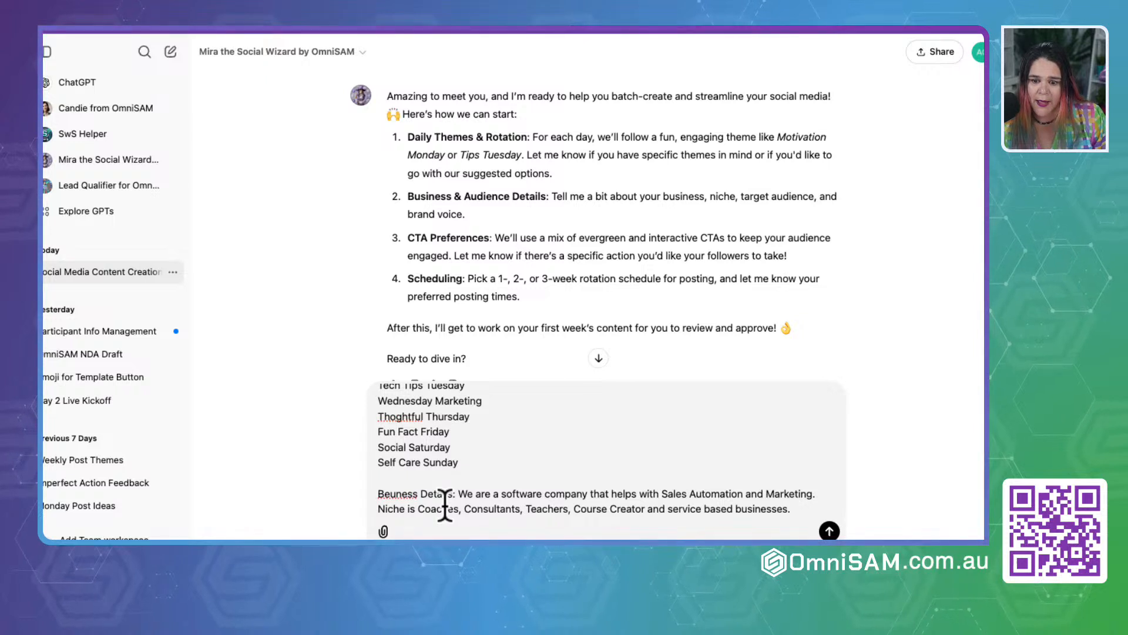
{"action": "key", "text": "shift+Return"}
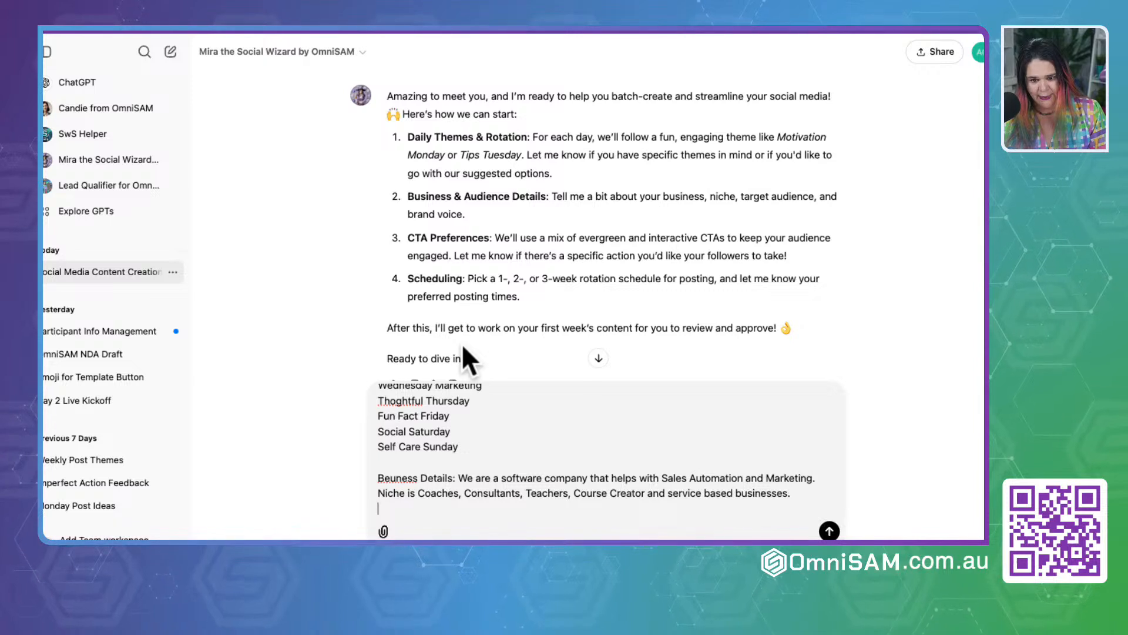
{"action": "key", "text": "shift+Return"}
{"action": "type", "text": "Engag"}
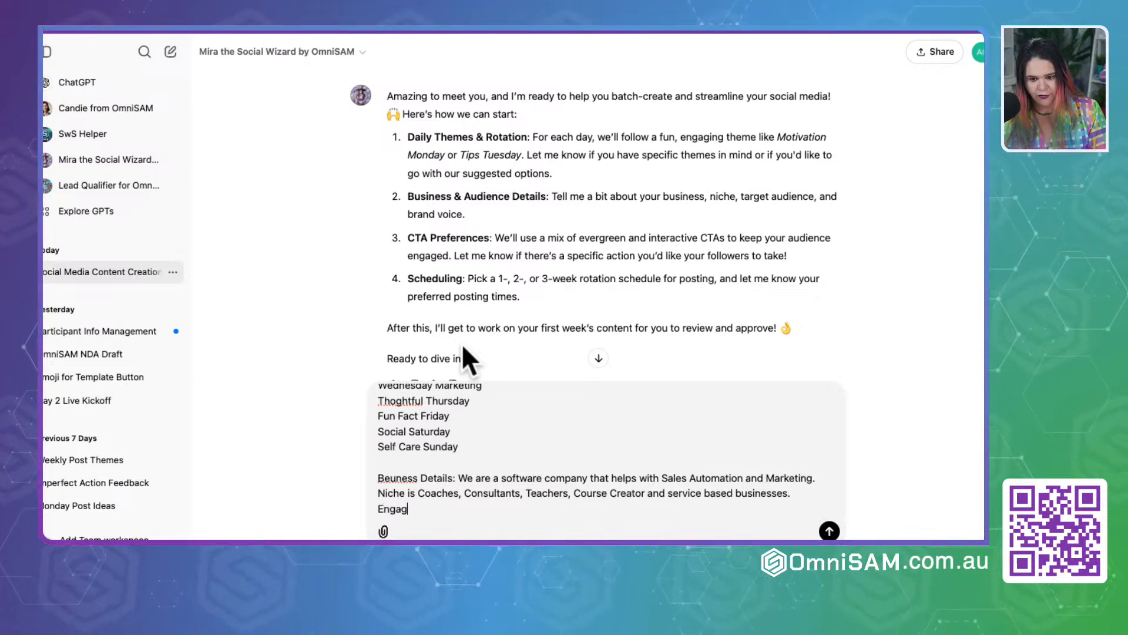
{"action": "type", "text": "ement on post"}
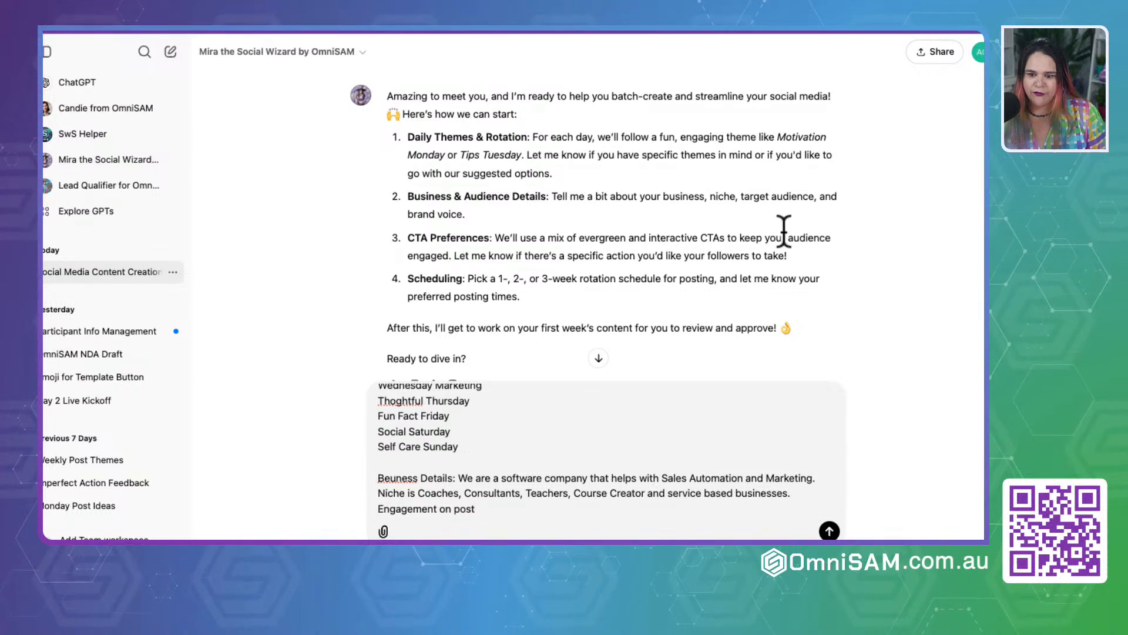
Step: Replace the "Engagement on post" line with the label "Brand Voice:", following the second item of the response
{"action": "left_click_drag", "start_coordinate": [740, 196], "coordinate": [838, 196]}
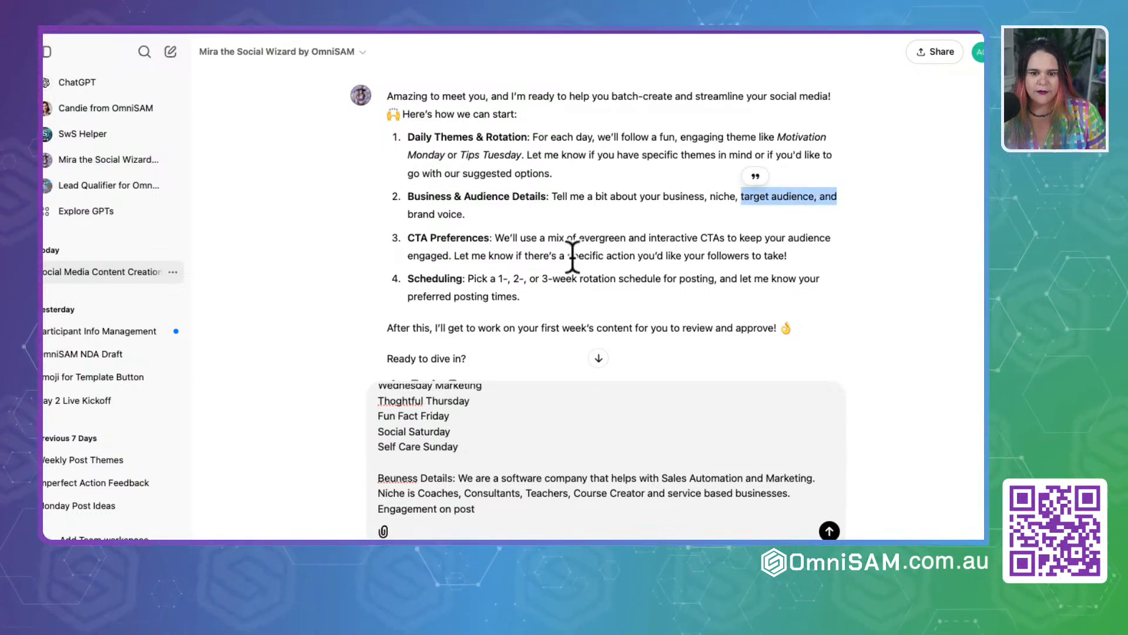
{"action": "left_click_drag", "start_coordinate": [408, 214], "coordinate": [465, 214]}
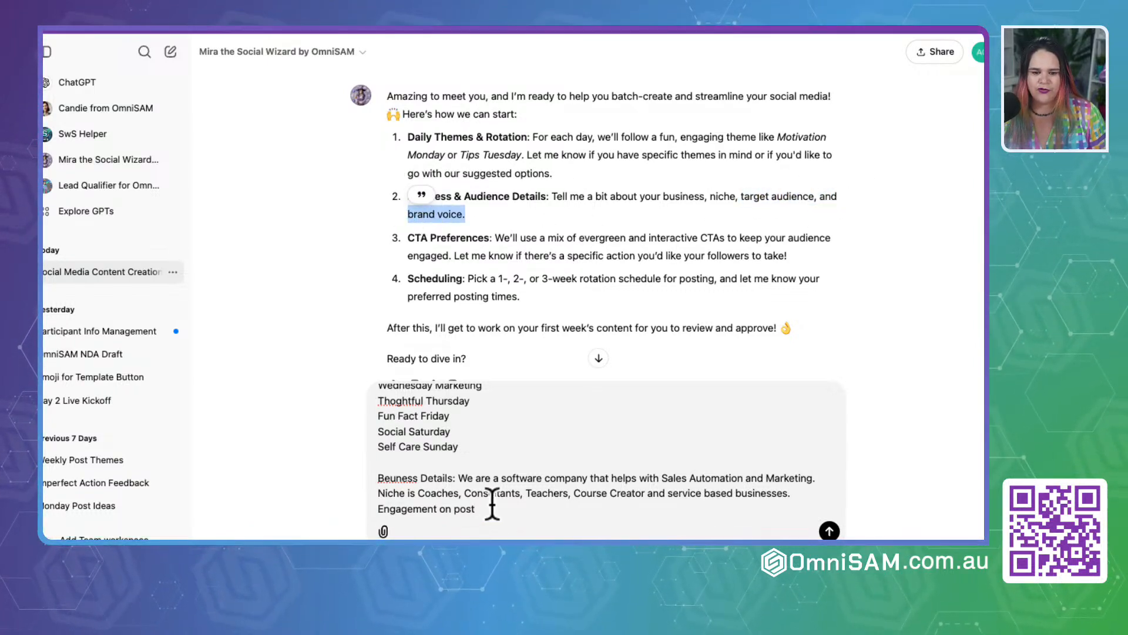
{"action": "left_click", "coordinate": [797, 494]}
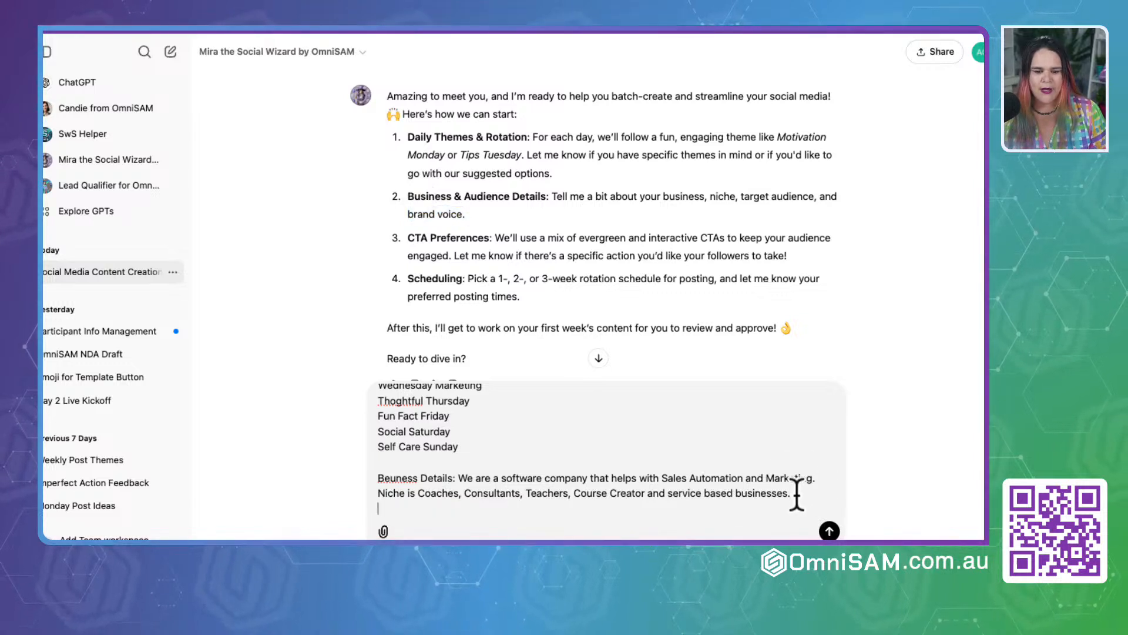
{"action": "type", "text": "Brand"}
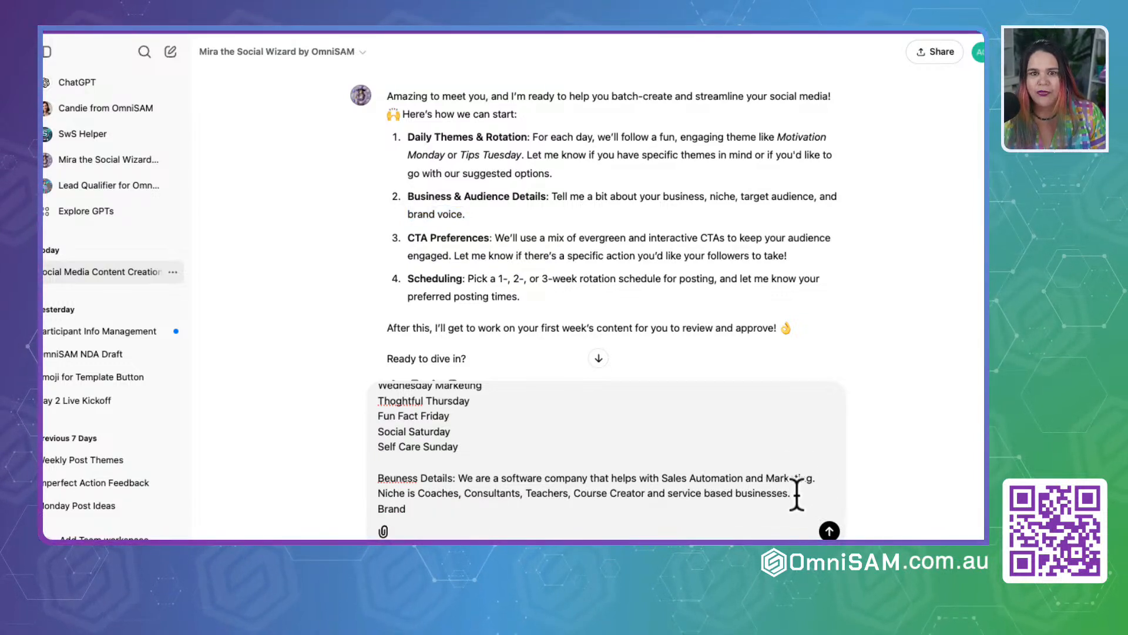
{"action": "type", "text": " Voice:"}
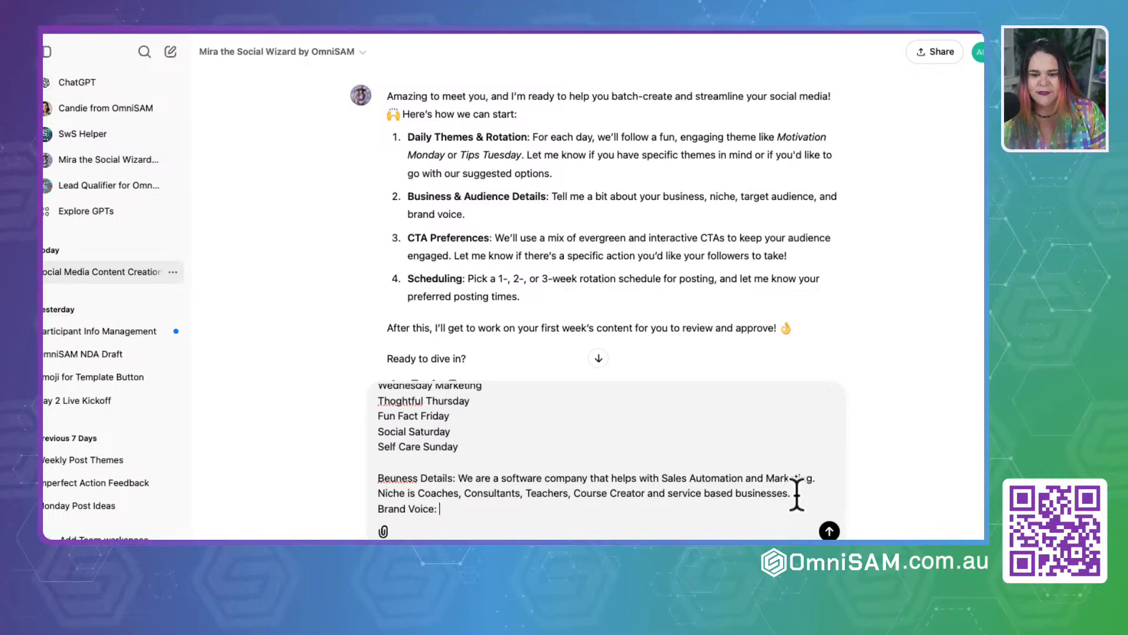
Step: Copy "Inspirational" from the brand voice styles in the Google Docs guide into the "Brand Voice:" line of the ChatGPT message
{"action": "left_click", "coordinate": [705, 30]}
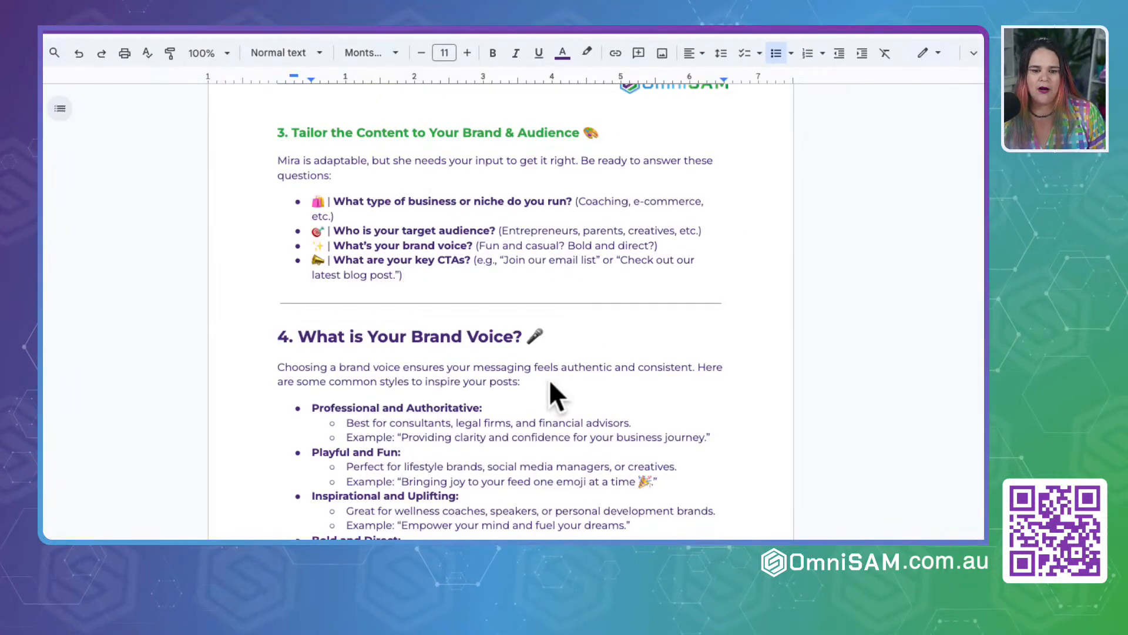
{"action": "scroll", "coordinate": [551, 382], "scroll_direction": "down", "scroll_amount": 4}
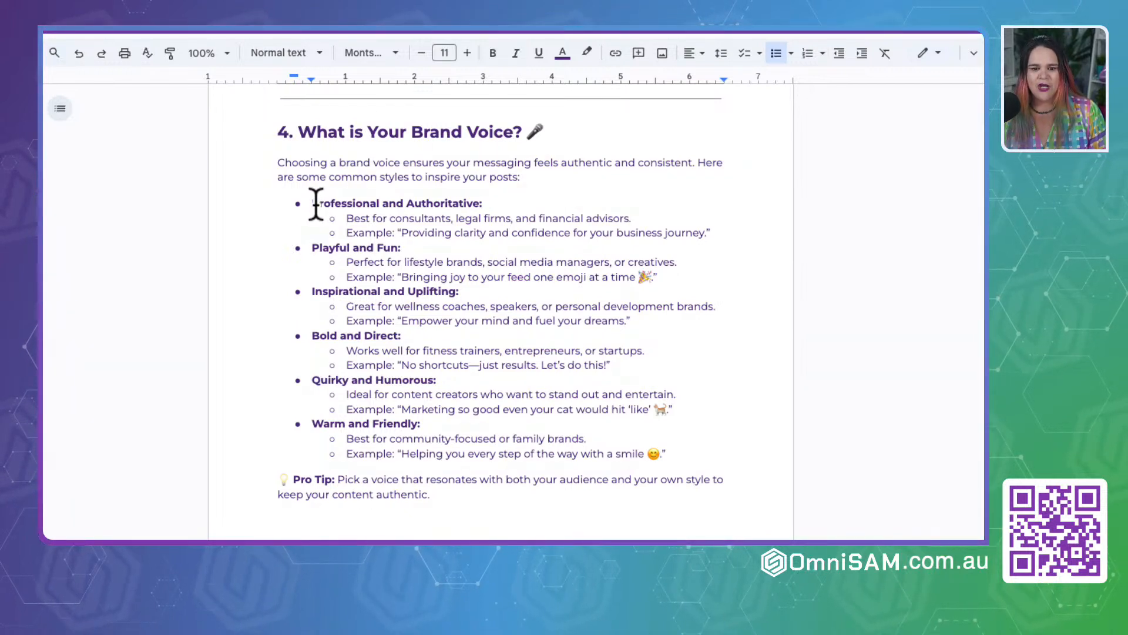
{"action": "left_click_drag", "start_coordinate": [312, 203], "coordinate": [495, 200]}
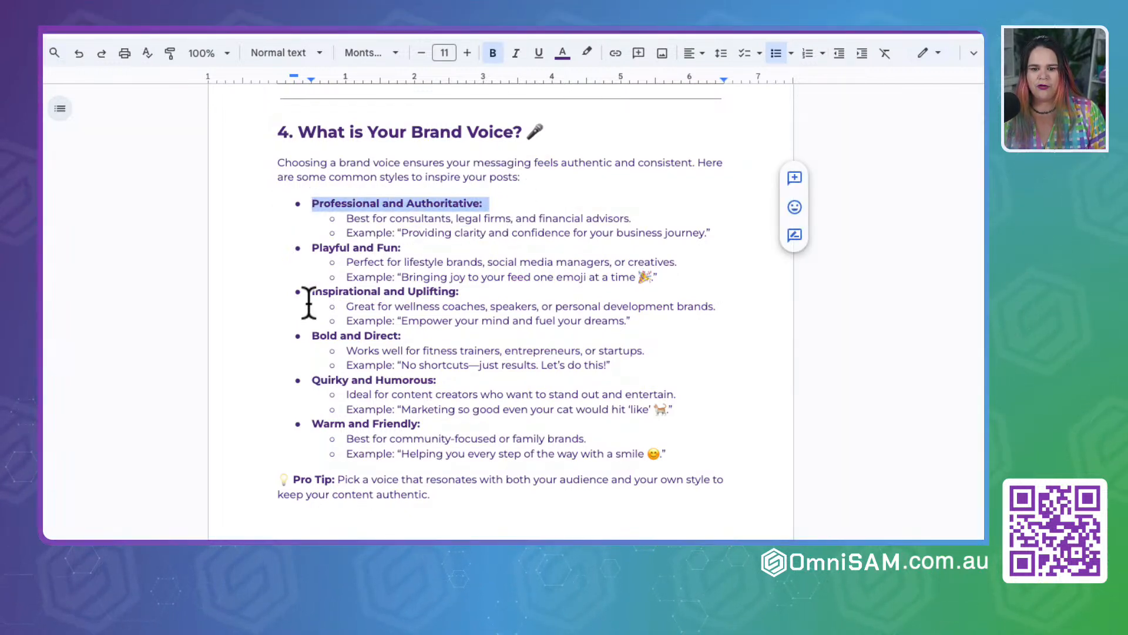
{"action": "left_click_drag", "start_coordinate": [312, 247], "coordinate": [405, 247]}
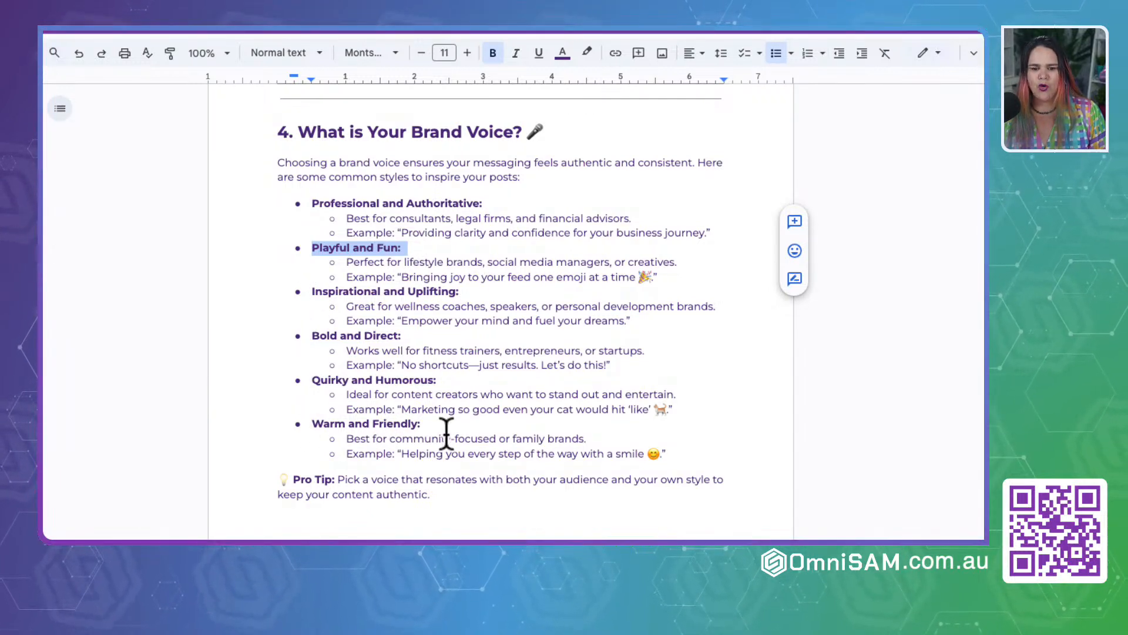
{"action": "double_click", "coordinate": [336, 291]}
{"action": "key", "text": "super+c"}
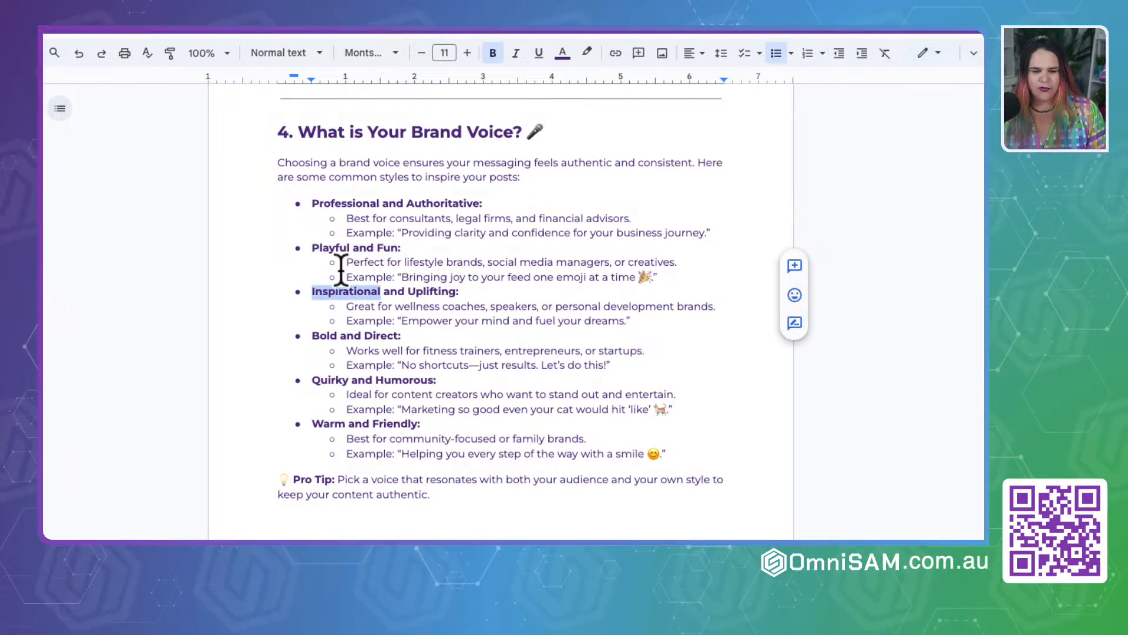
{"action": "left_click", "coordinate": [376, 29]}
{"action": "key", "text": "super+v"}
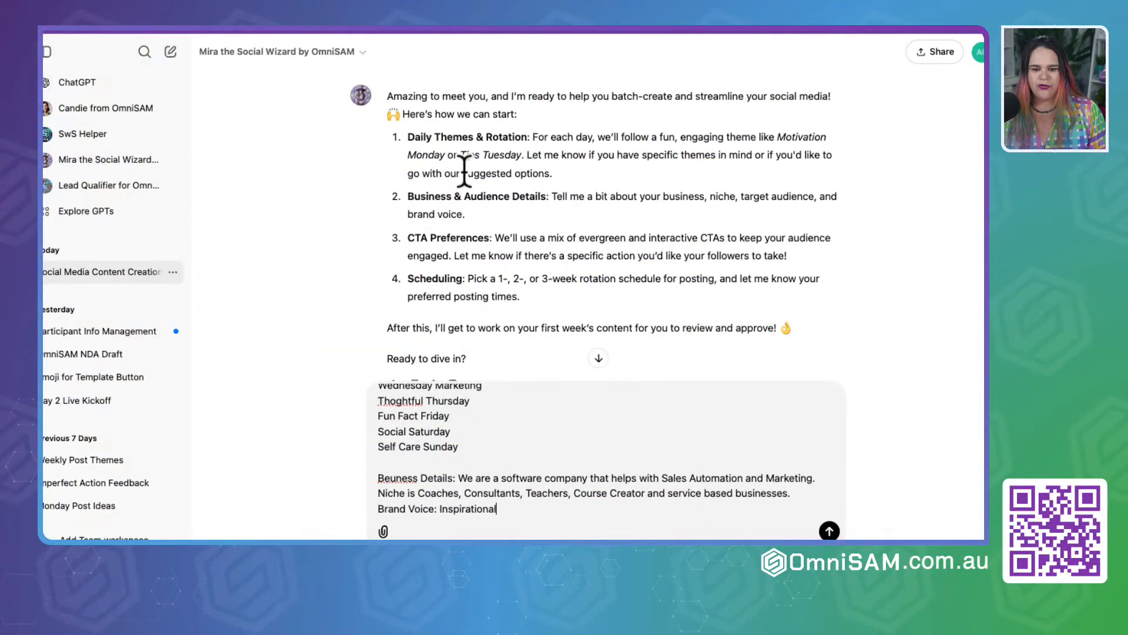
Step: Copy "Quirky" from the guide's brand voice styles and extend the ChatGPT brand voice line with ". Quirky, Funny and Friendly,"
{"action": "key", "text": "super+Tab"}
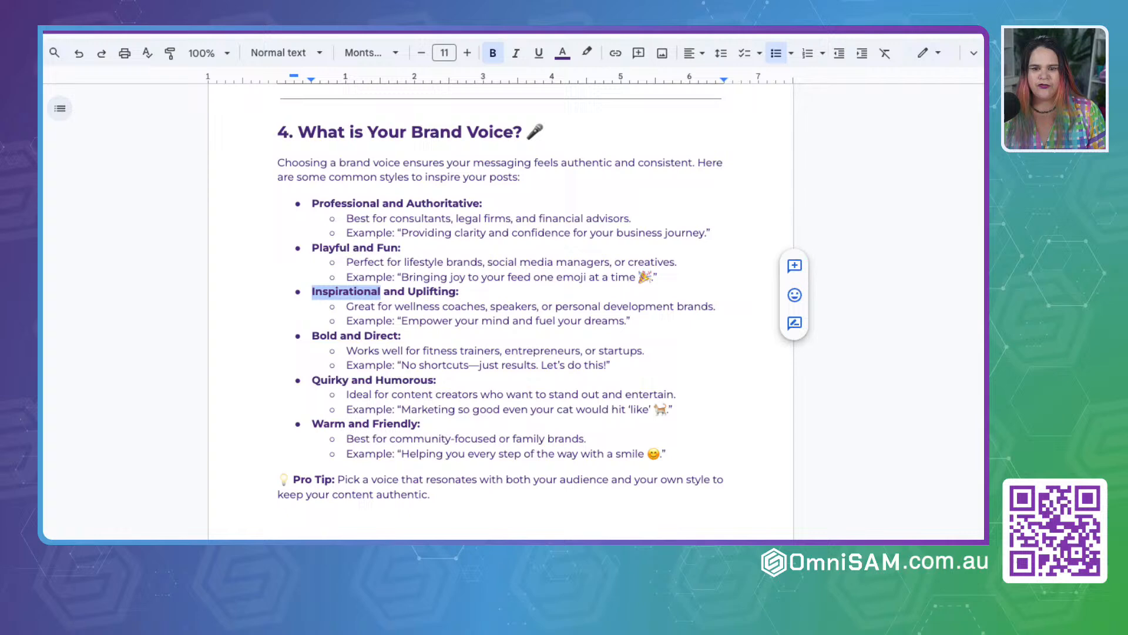
{"action": "double_click", "coordinate": [329, 380]}
{"action": "key", "text": "super+Tab"}
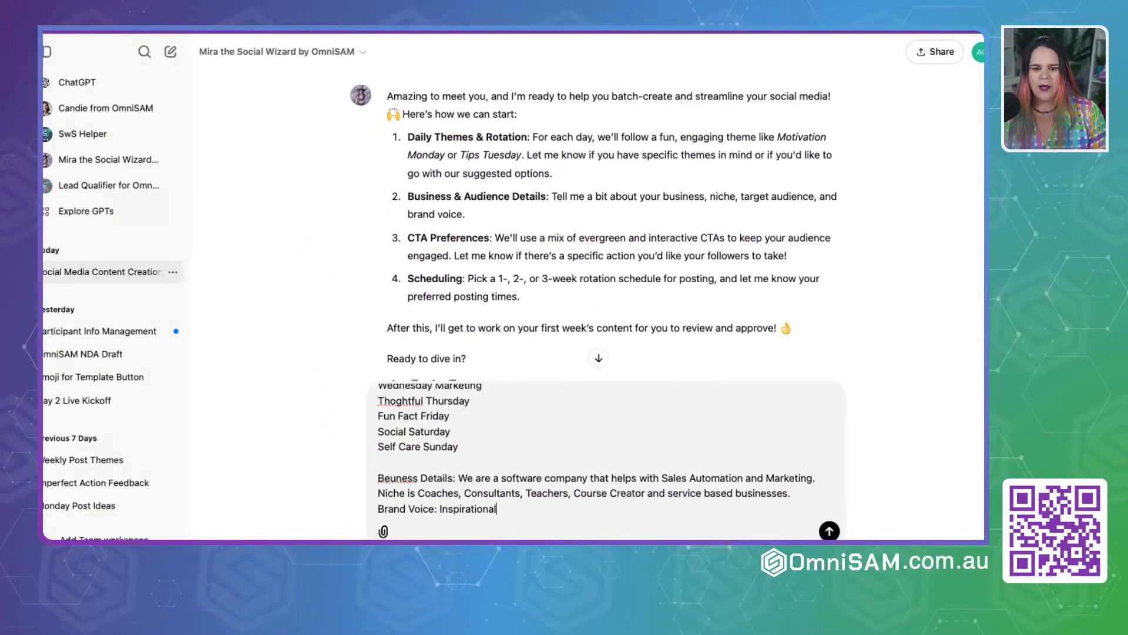
{"action": "type", "text": "."}
{"action": "type", "text": "Quirky"}
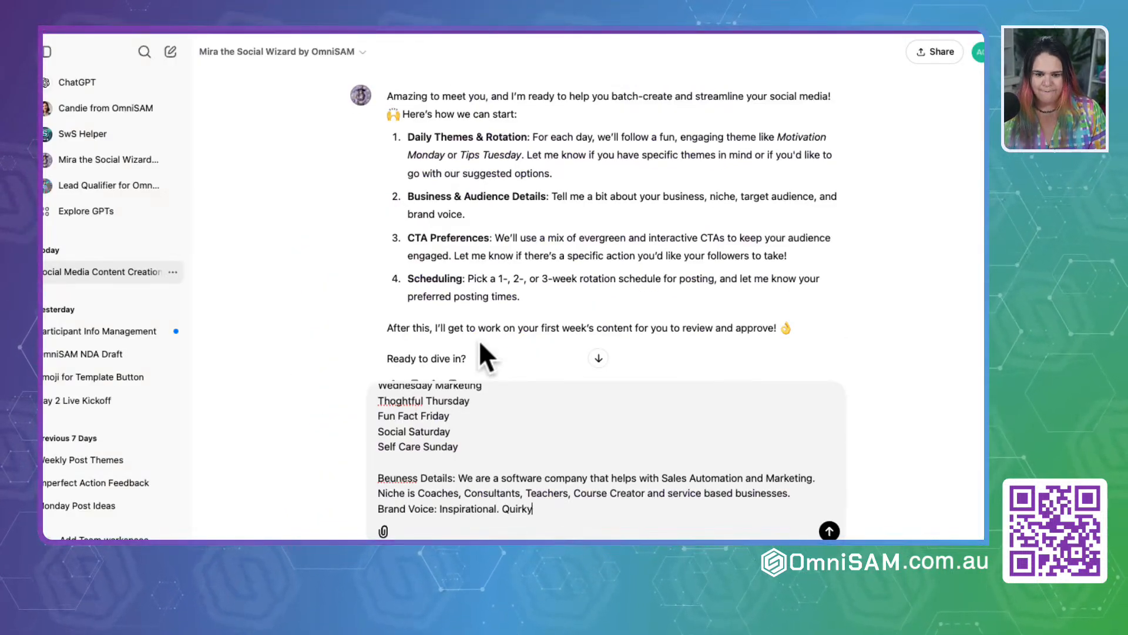
{"action": "type", "text": ", Funny and"}
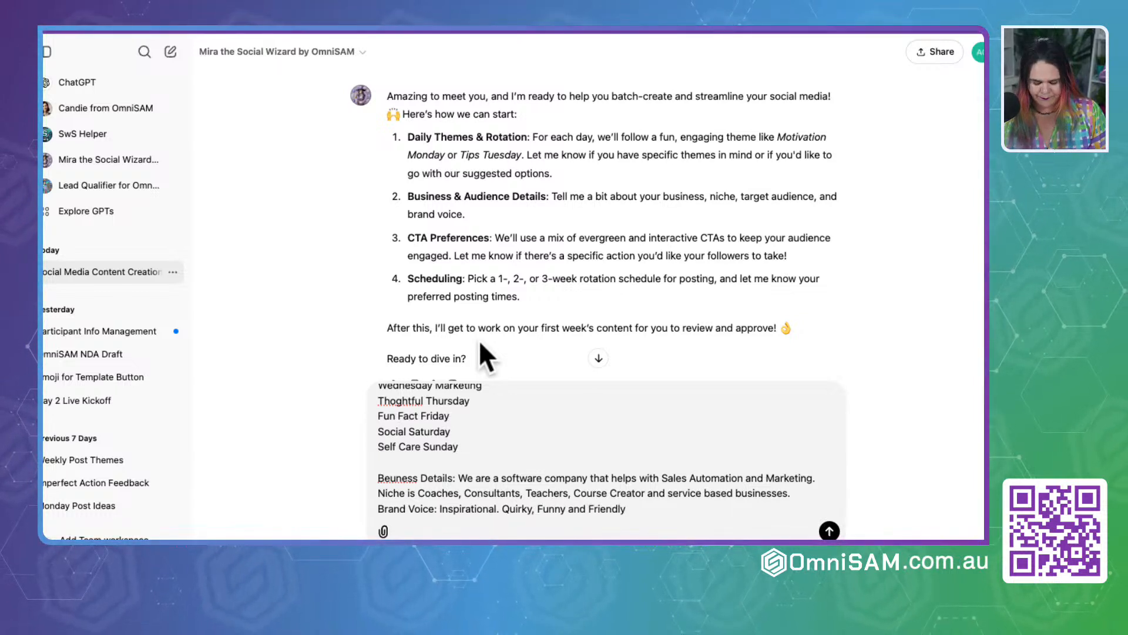
{"action": "type", "text": " Friendly,"}
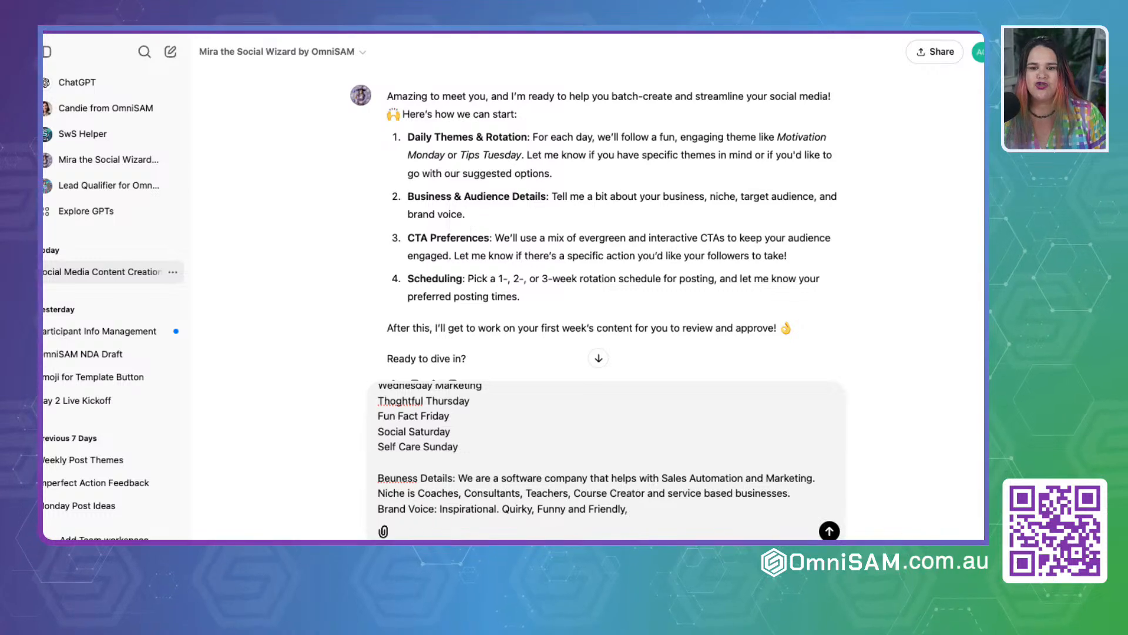
Step: Append "Professional" from the guide's brand voice styles to the ChatGPT brand voice line and start a "CTA:" line below it
{"action": "left_click", "coordinate": [542, 29]}
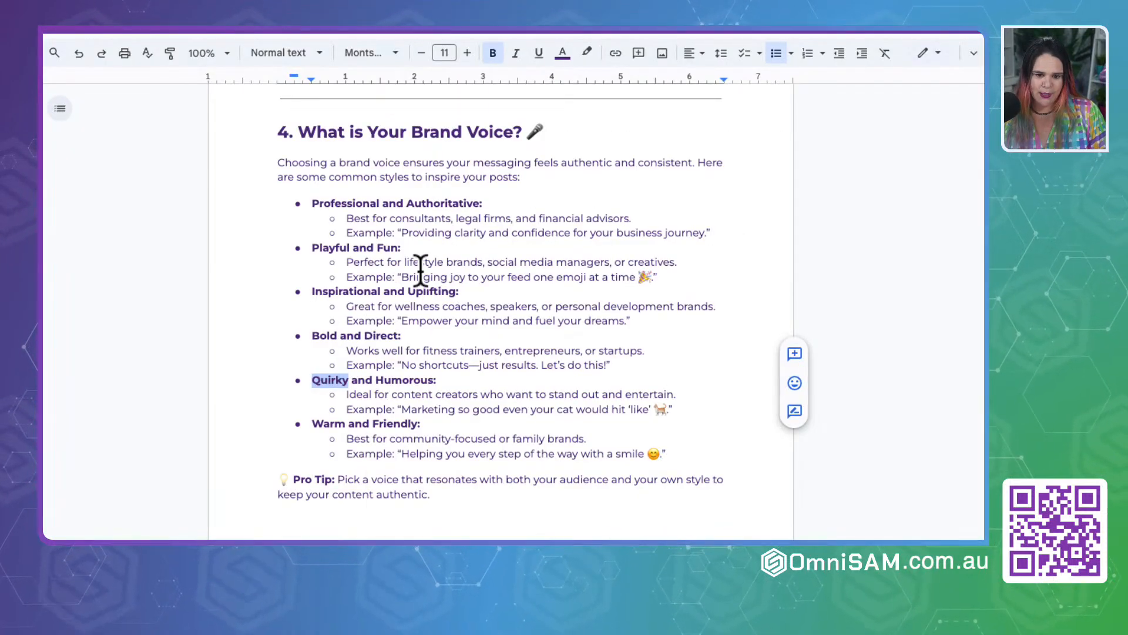
{"action": "double_click", "coordinate": [331, 204]}
{"action": "key", "text": "ctrl+c"}
{"action": "left_click", "coordinate": [353, 29]}
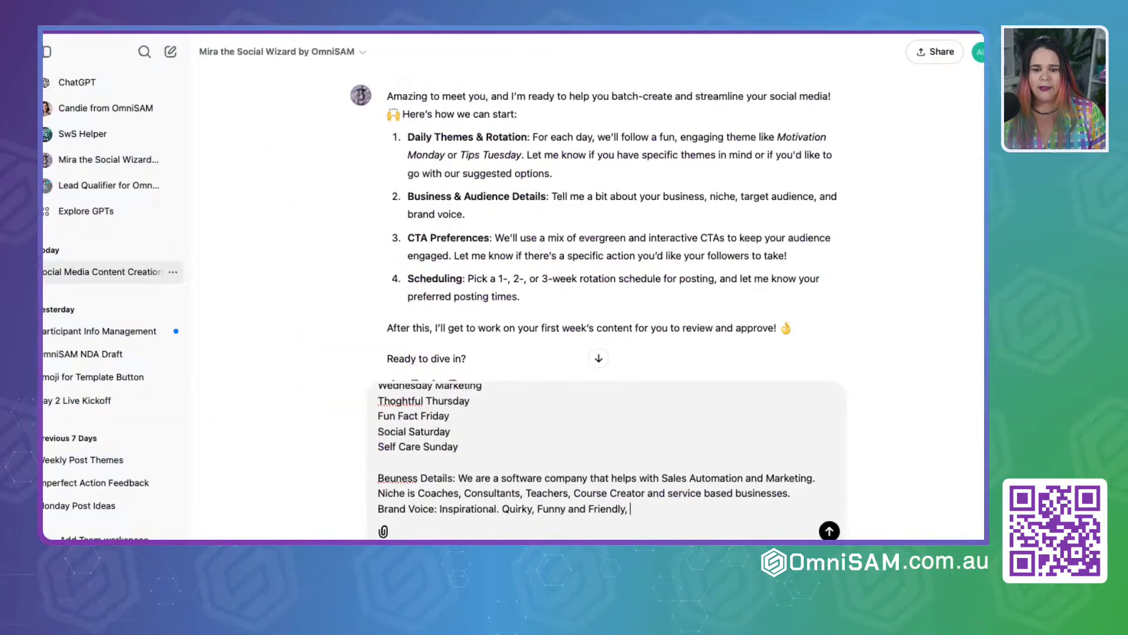
{"action": "key", "text": "ctrl+v"}
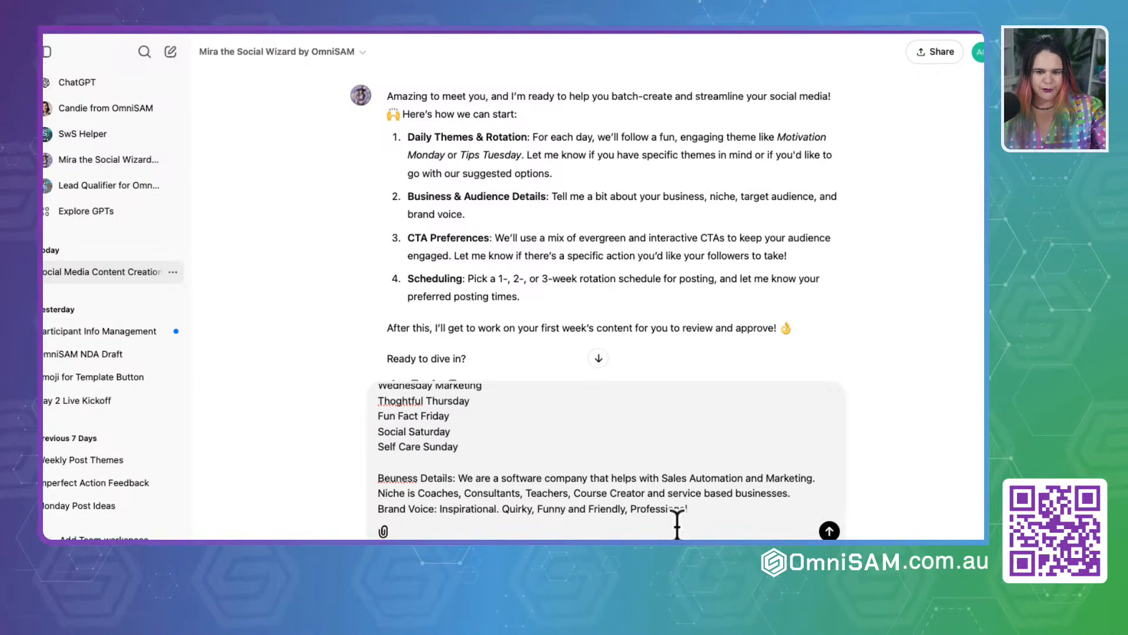
{"action": "key", "text": "shift+Return"}
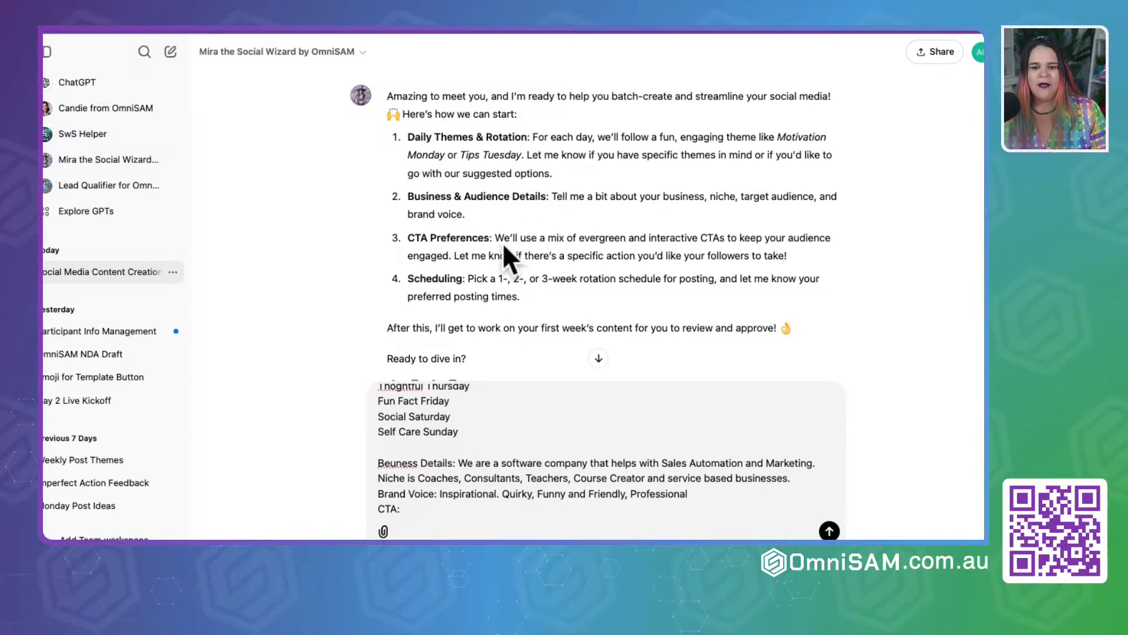
Step: Review the CTA Preferences item in the response, including the evergreen CTAs and the request for a specific follower action
{"action": "left_click_drag", "start_coordinate": [504, 237], "coordinate": [695, 239]}
{"action": "left_click", "coordinate": [637, 252]}
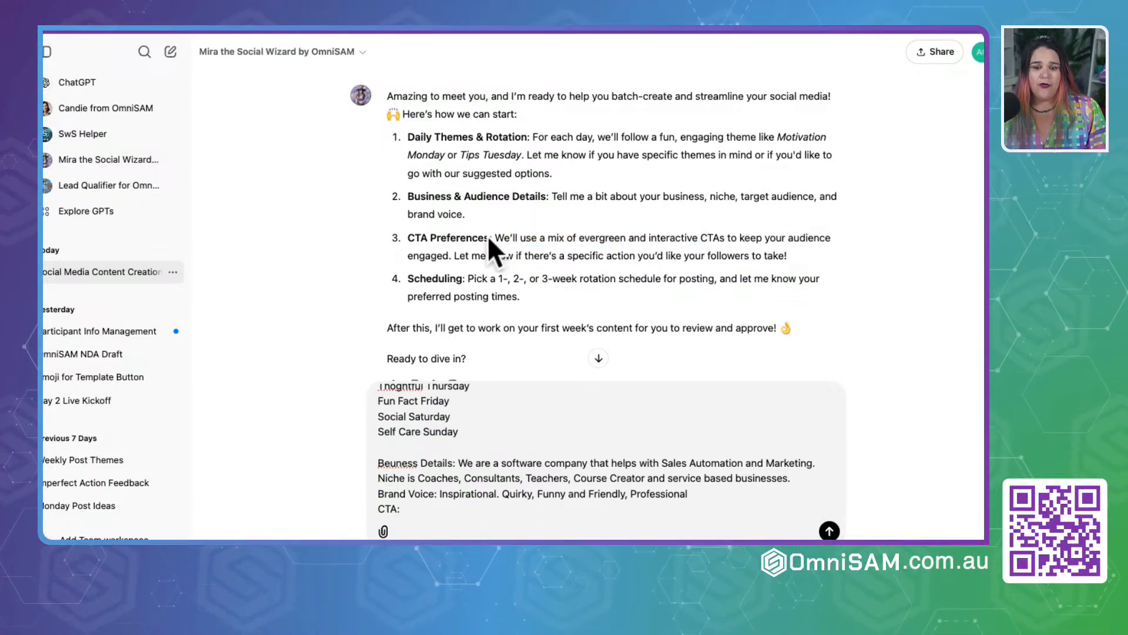
{"action": "left_click_drag", "start_coordinate": [489, 238], "coordinate": [671, 235]}
{"action": "left_click", "coordinate": [614, 247]}
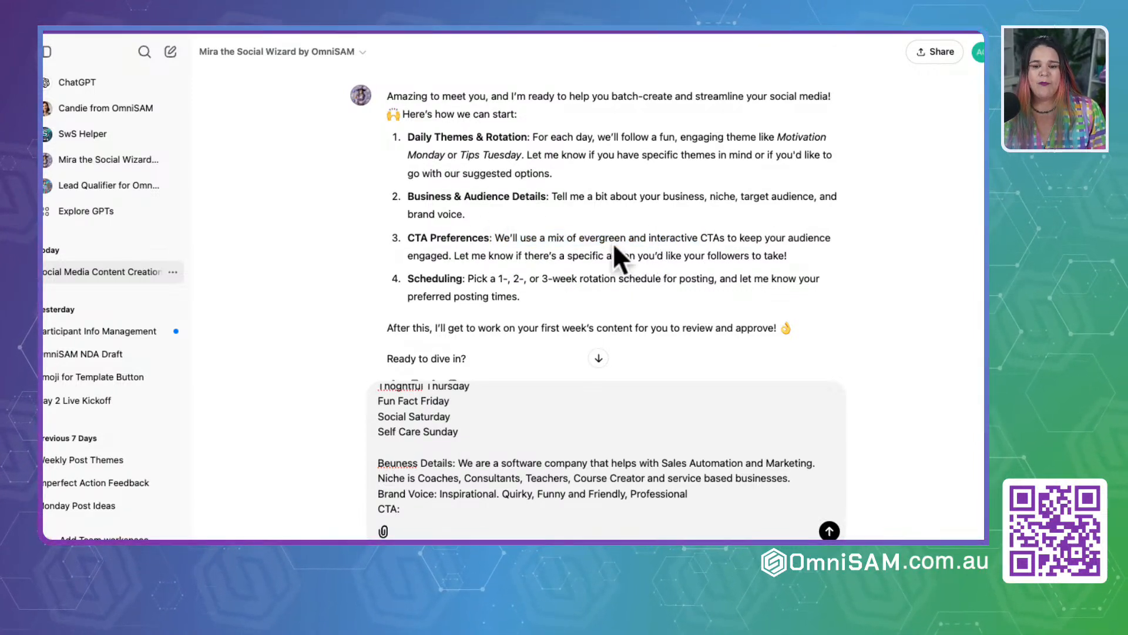
{"action": "double_click", "coordinate": [604, 238]}
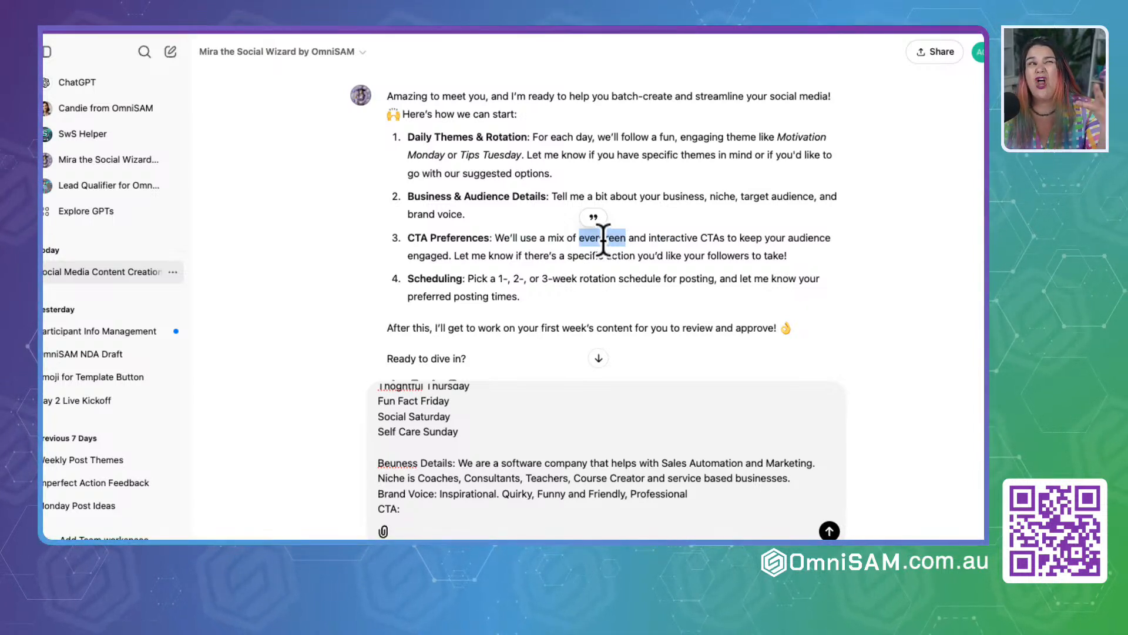
{"action": "left_click", "coordinate": [751, 255]}
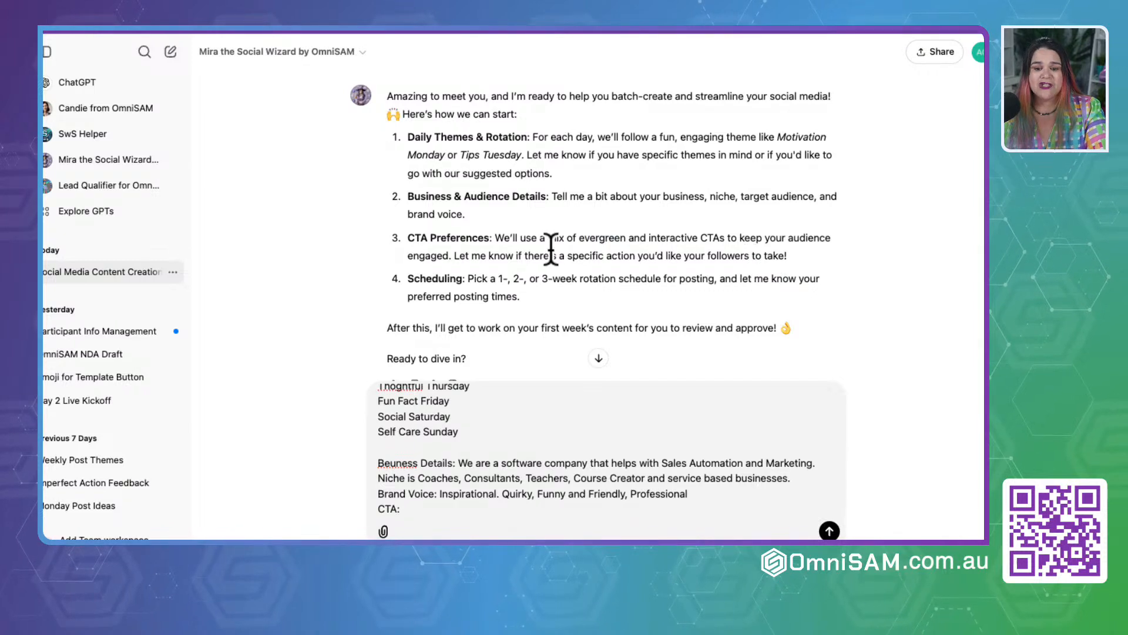
{"action": "left_click_drag", "start_coordinate": [448, 255], "coordinate": [833, 254]}
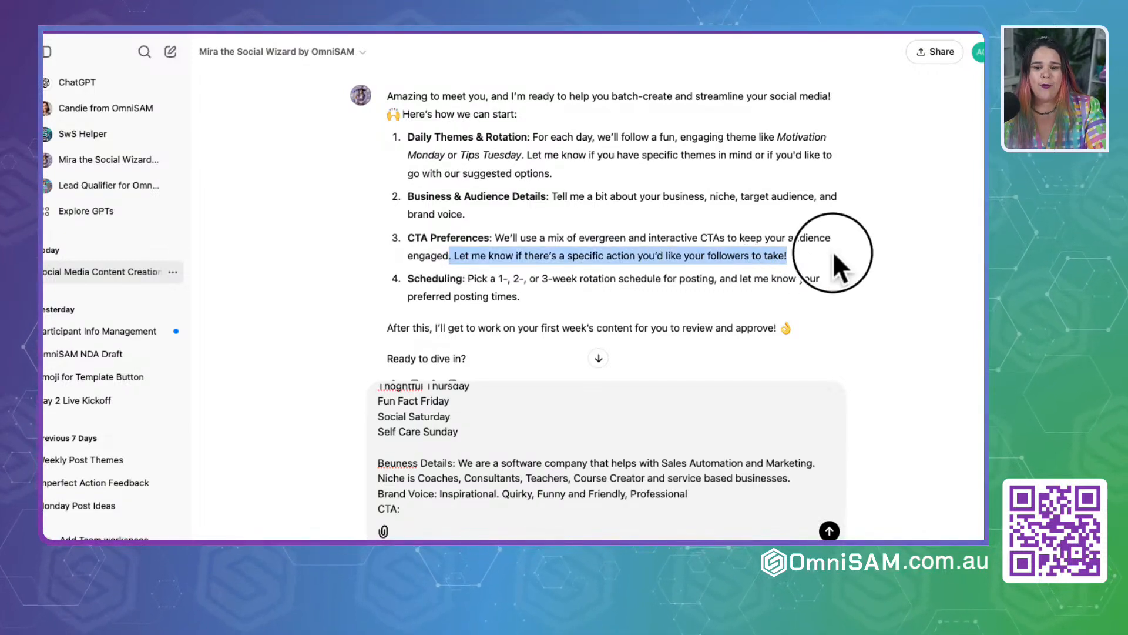
Step: Complete the CTA line with "Like, Follow, or Comment below with a certian word to help with engagement."
{"action": "left_click", "coordinate": [436, 516]}
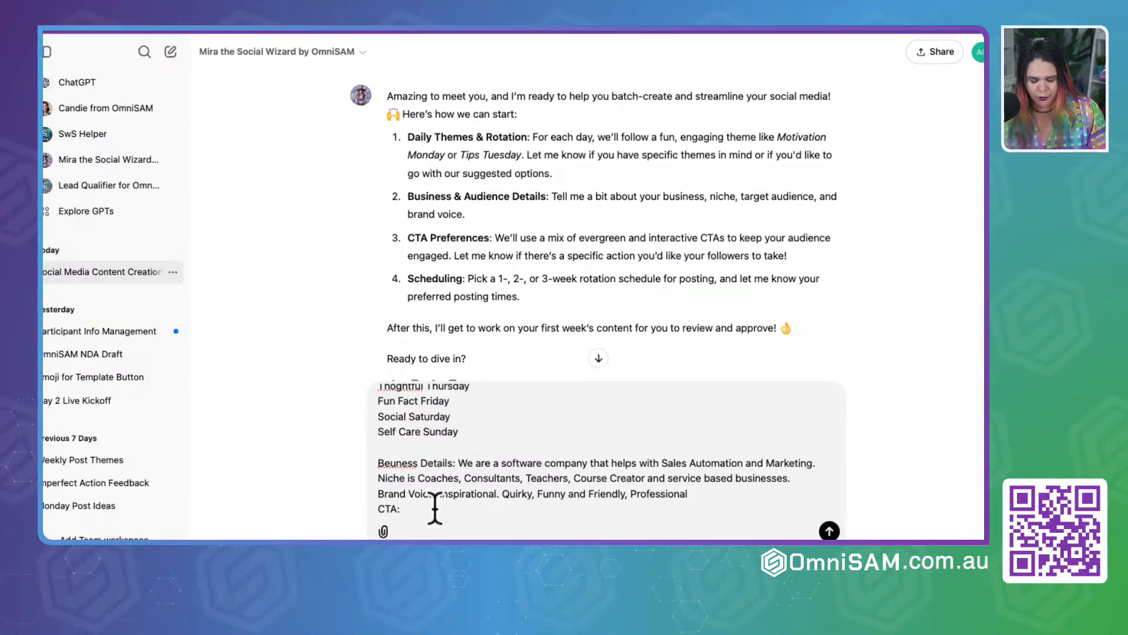
{"action": "type", "text": "Li"}
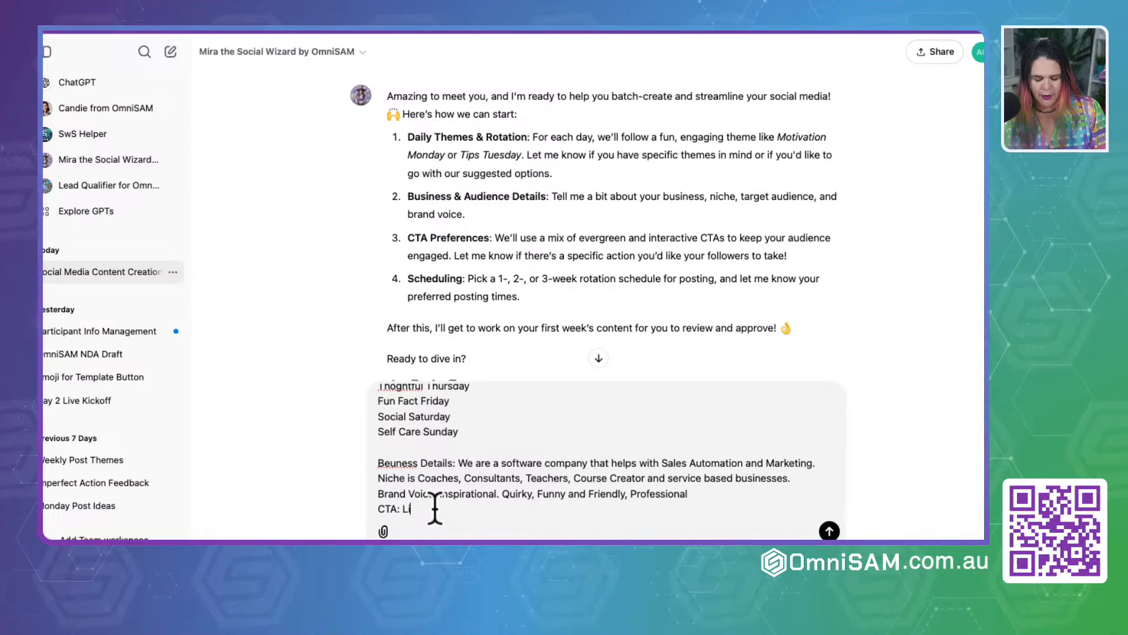
{"action": "type", "text": "ke, Fol"}
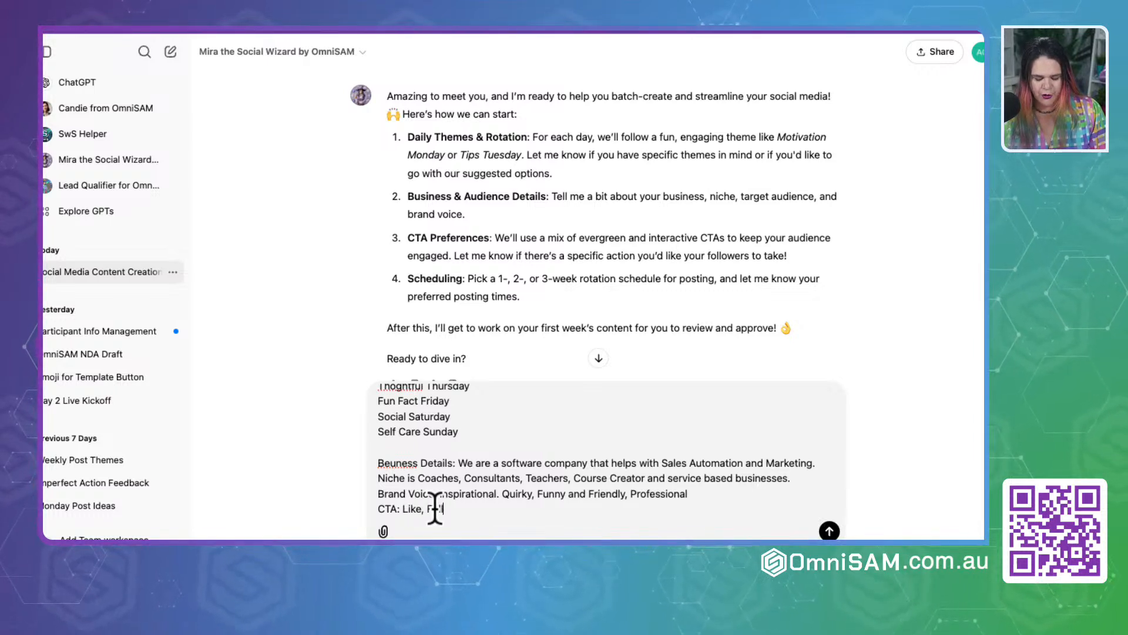
{"action": "type", "text": "low, or Com"}
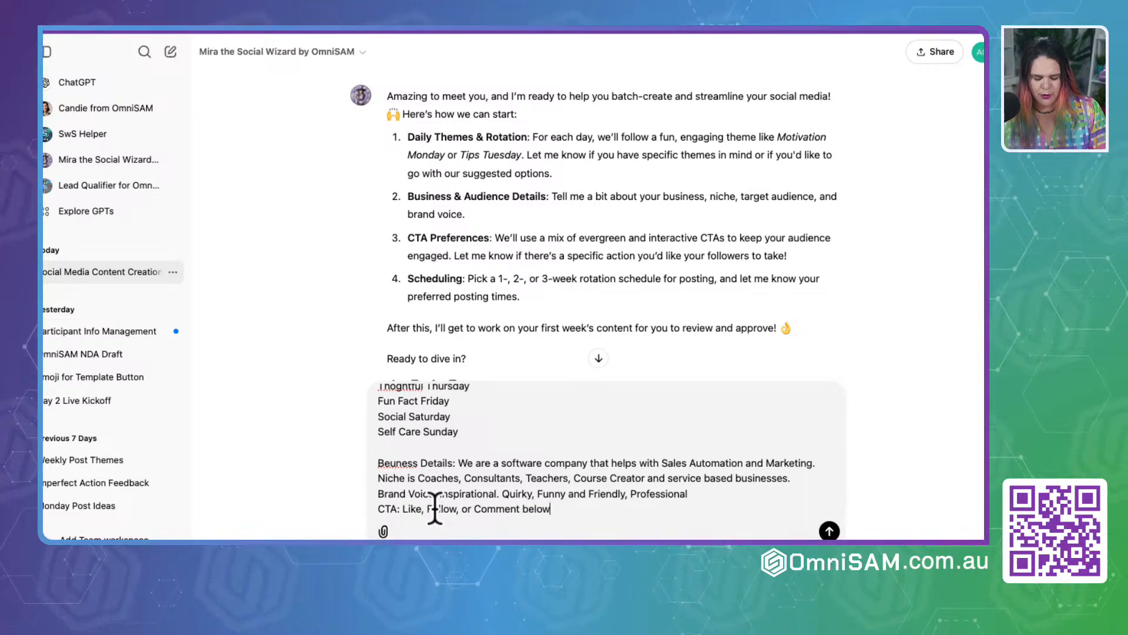
{"action": "type", "text": "ment below with a ce"}
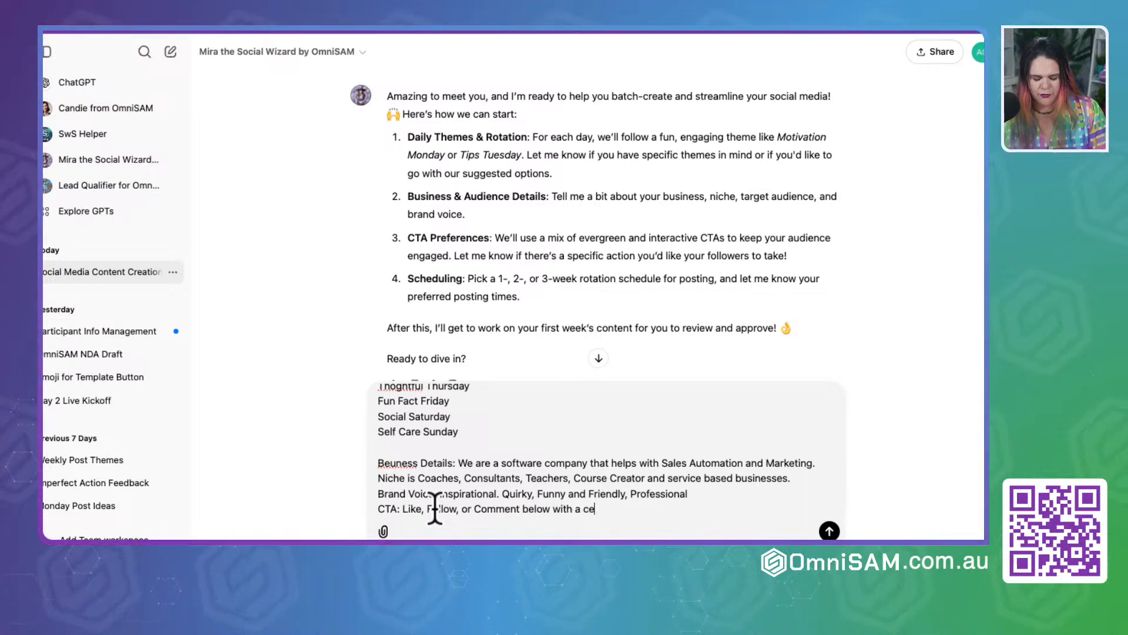
{"action": "type", "text": "rtian word"}
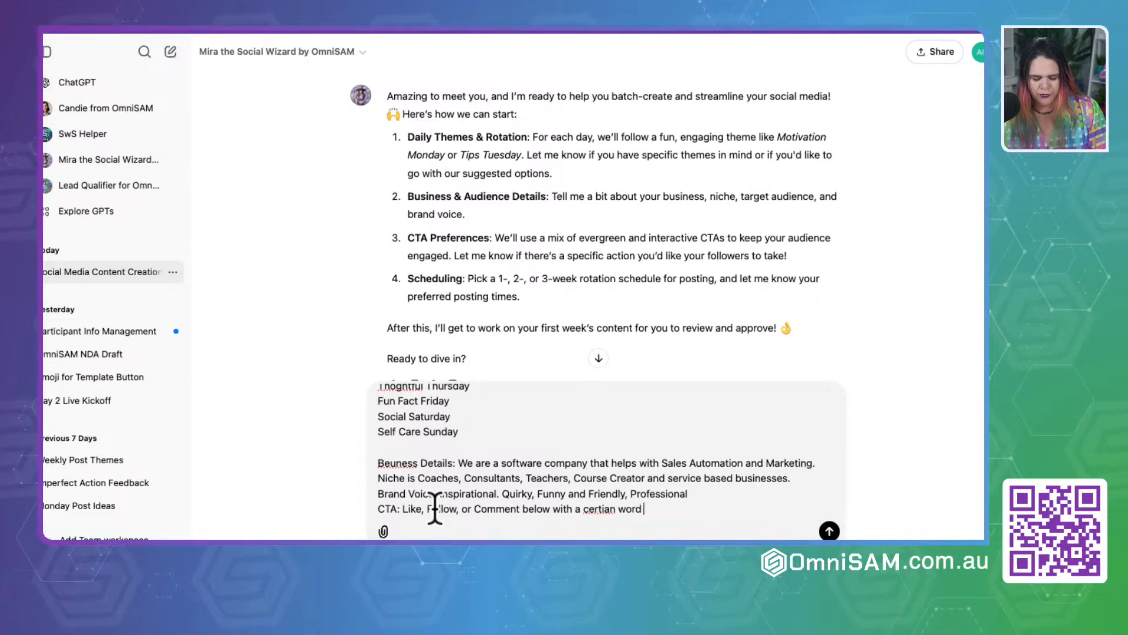
{"action": "type", "text": " to help wi"}
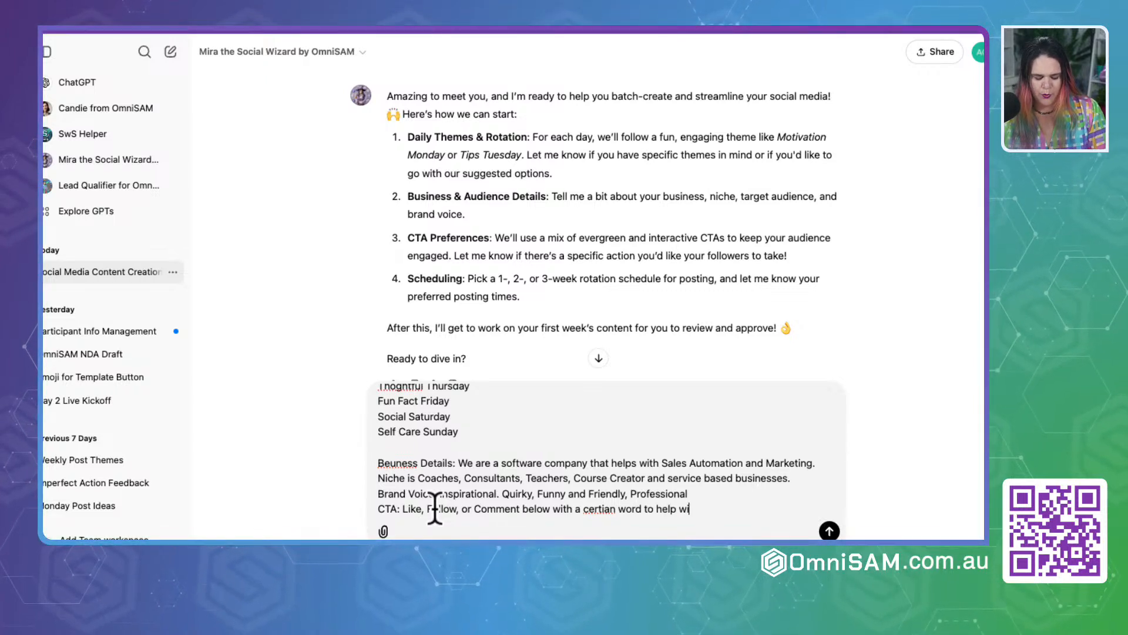
{"action": "type", "text": "th engagement."}
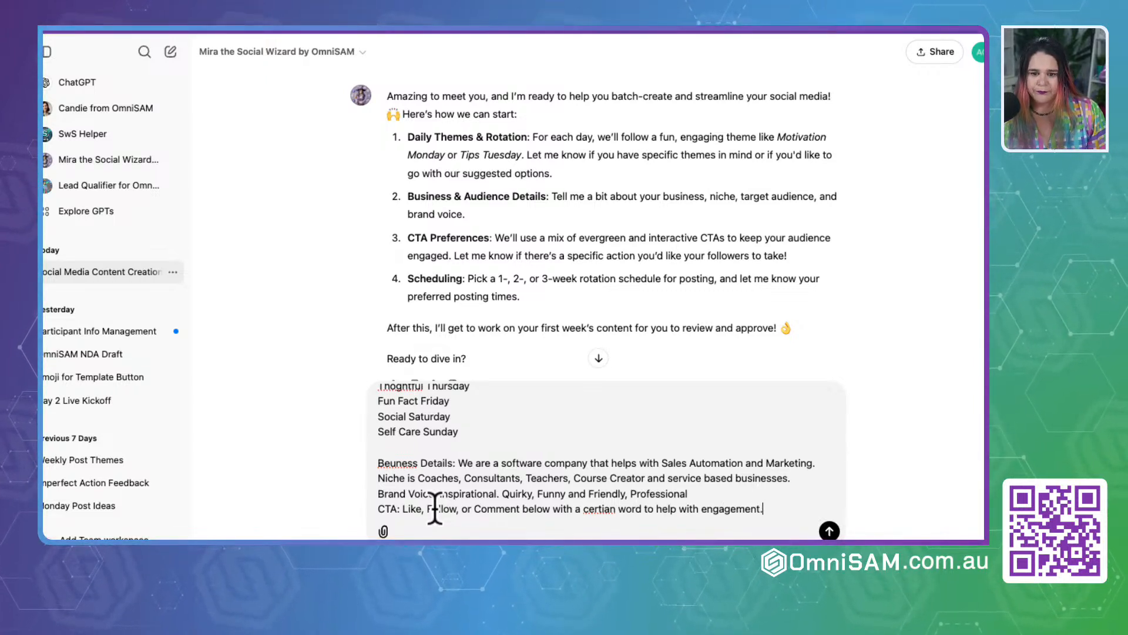
Step: Add the line "1 Week rotation of theme, 4 weeks worth of content." below the CTA, followed by a blank line
{"action": "scroll", "coordinate": [435, 508], "scroll_direction": "down", "scroll_amount": 1}
{"action": "scroll", "coordinate": [454, 274], "scroll_direction": "down", "scroll_amount": 2}
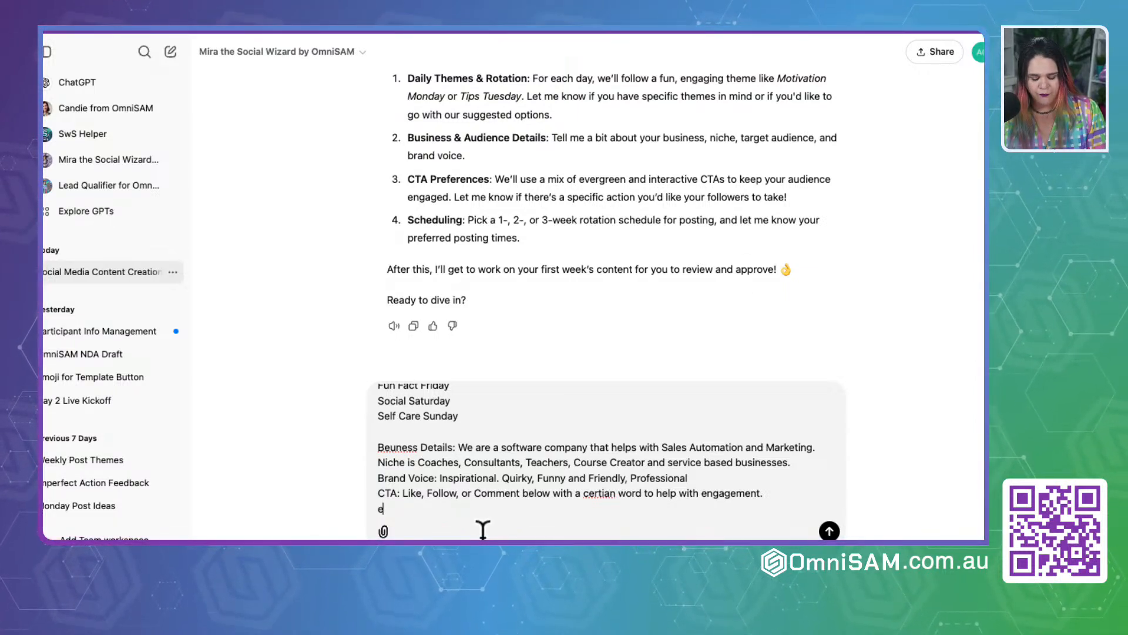
{"action": "type", "text": "eek"}
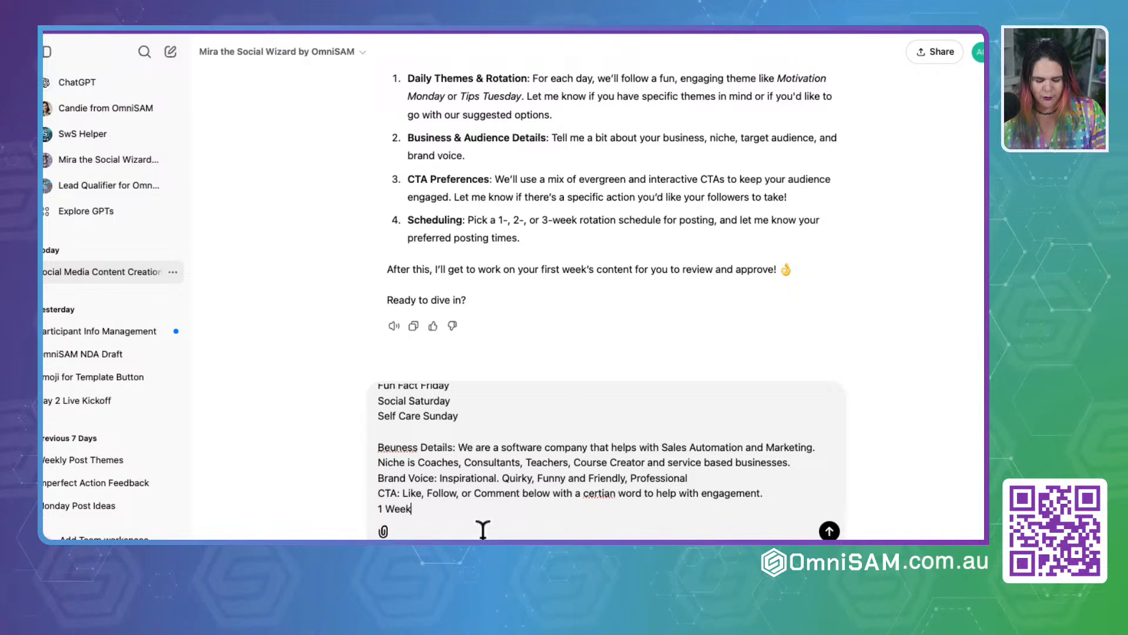
{"action": "type", "text": "rotation "}
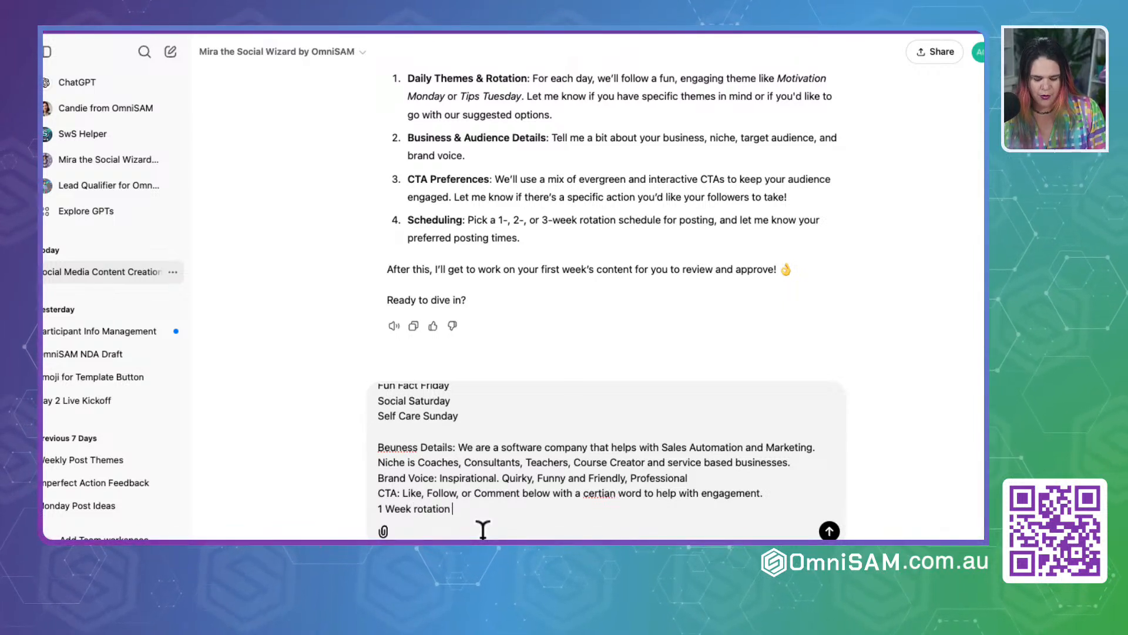
{"action": "type", "text": "of theme, 4"}
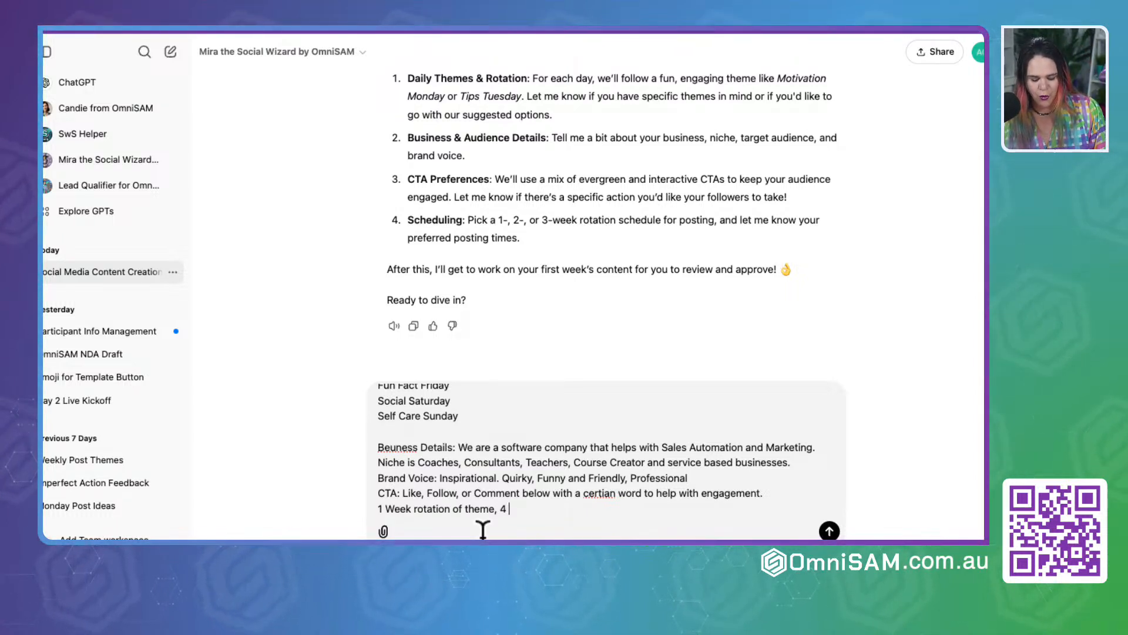
{"action": "type", "text": "weeks worth"}
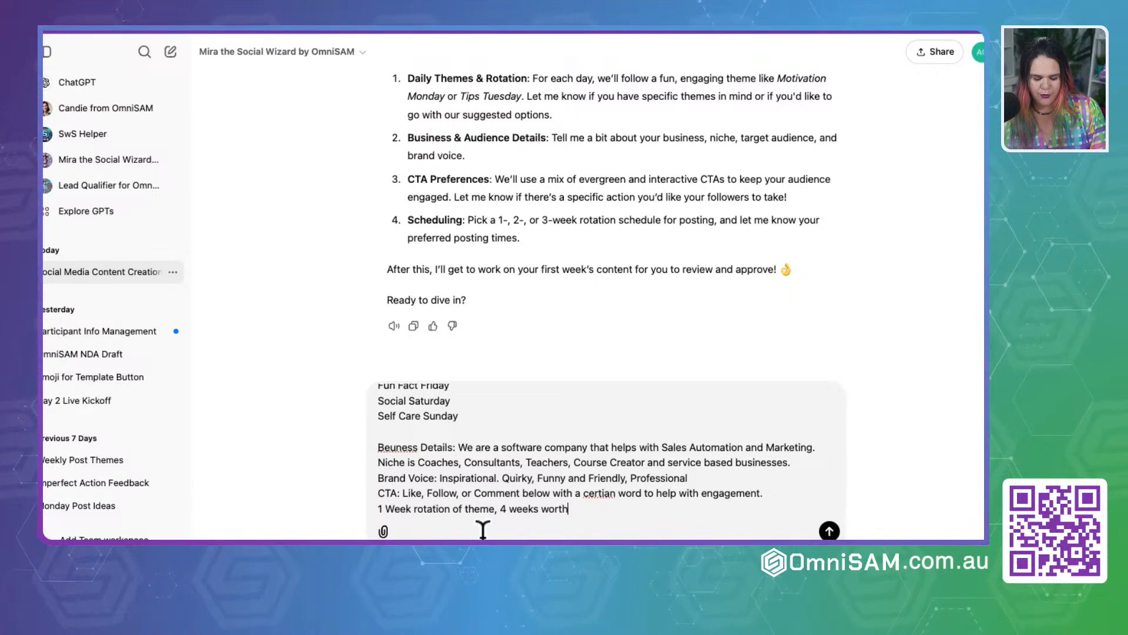
{"action": "type", "text": " of content."}
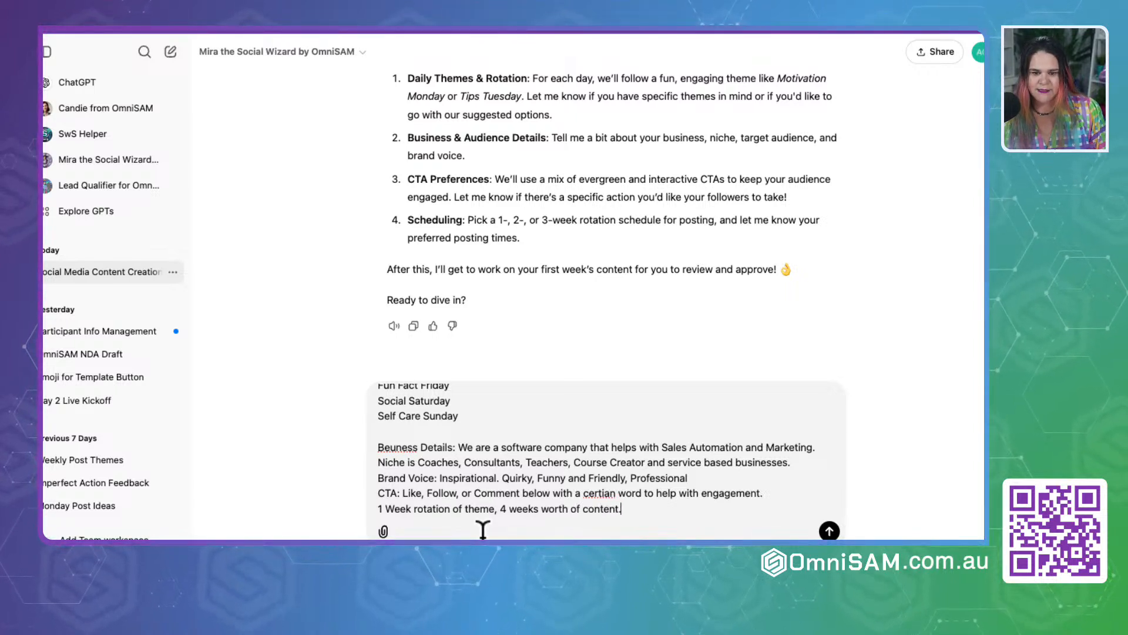
{"action": "key", "text": "shift+Return"}
{"action": "key", "text": "shift+Return"}
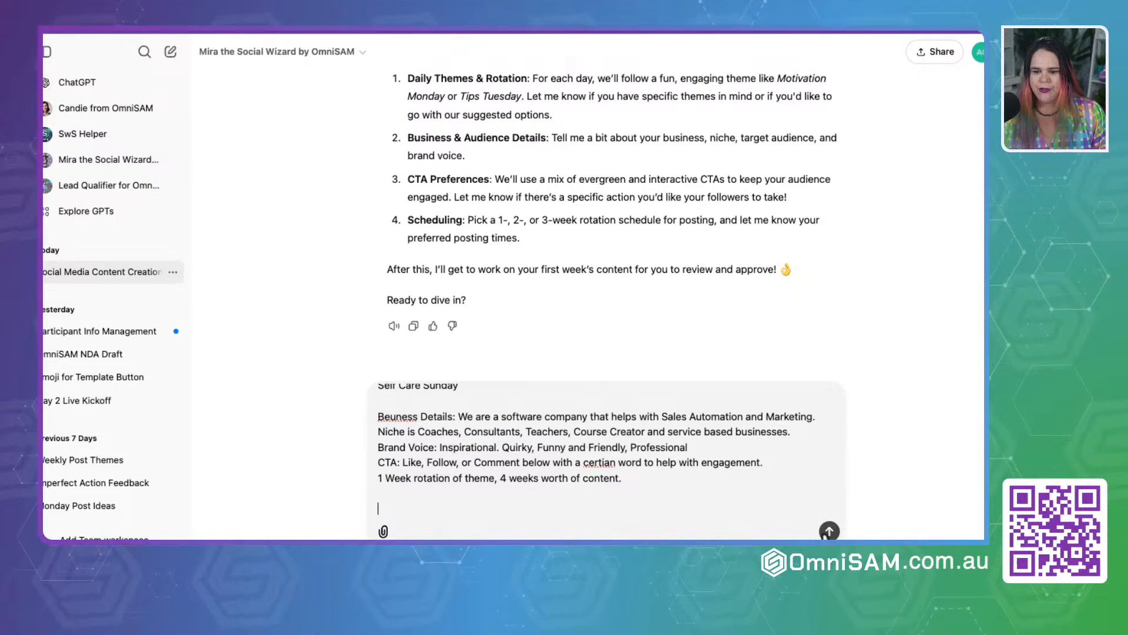
Step: Send the content brief to Mira and review the Motivation Monday graphic text and Facebook & LinkedIn description
{"action": "left_click", "coordinate": [830, 531]}
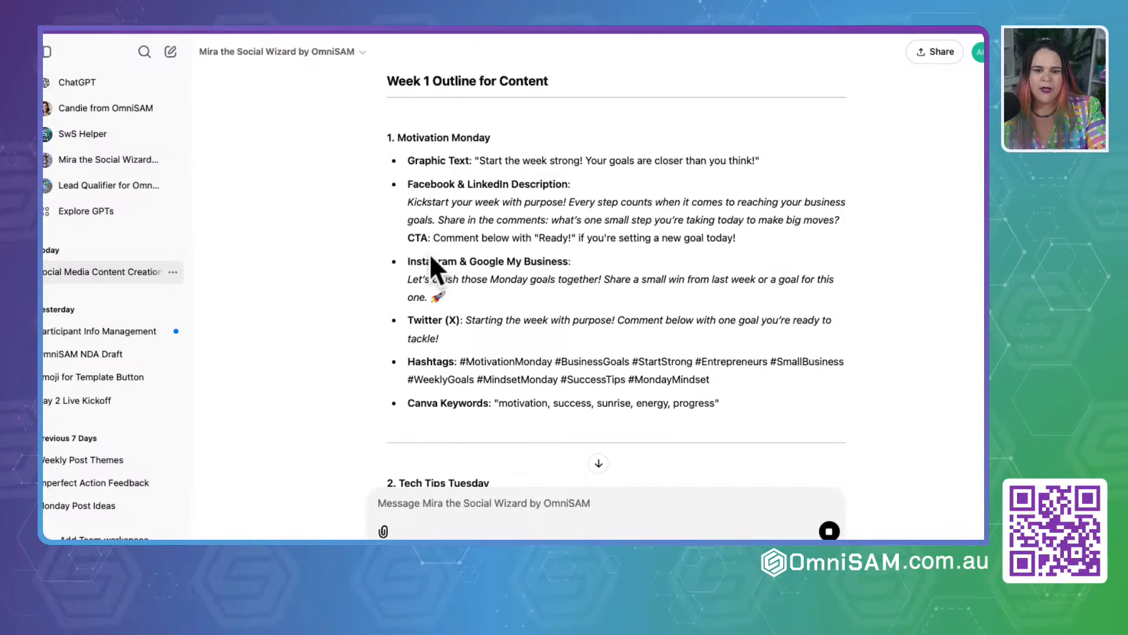
{"action": "left_click_drag", "start_coordinate": [408, 160], "coordinate": [752, 160]}
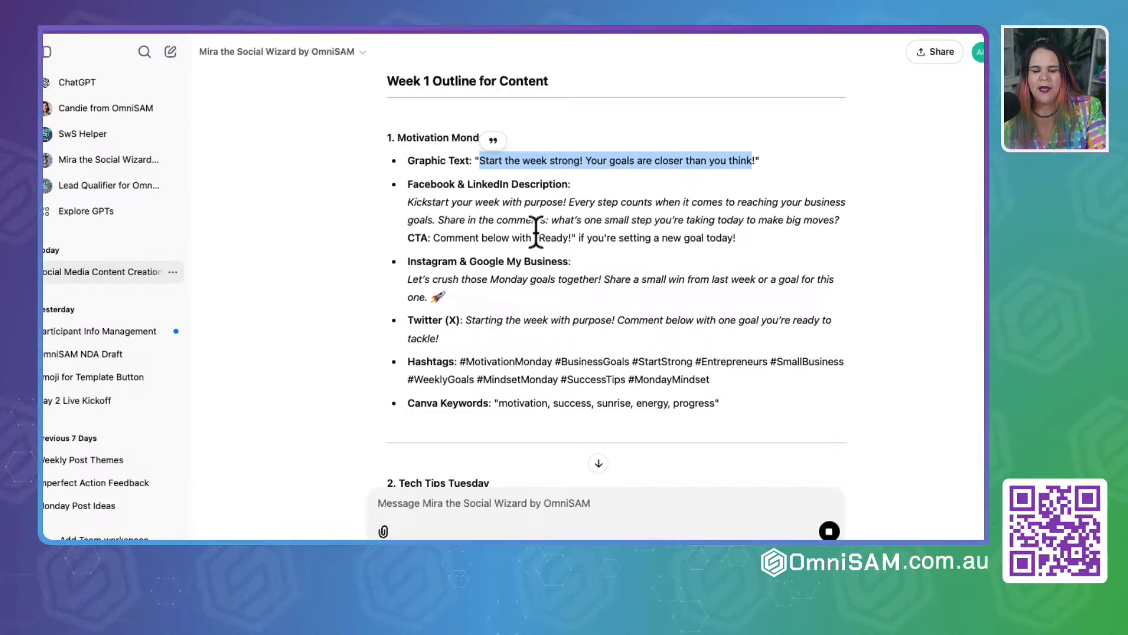
{"action": "left_click", "coordinate": [521, 213]}
{"action": "scroll", "coordinate": [520, 210], "scroll_direction": "down", "scroll_amount": 1}
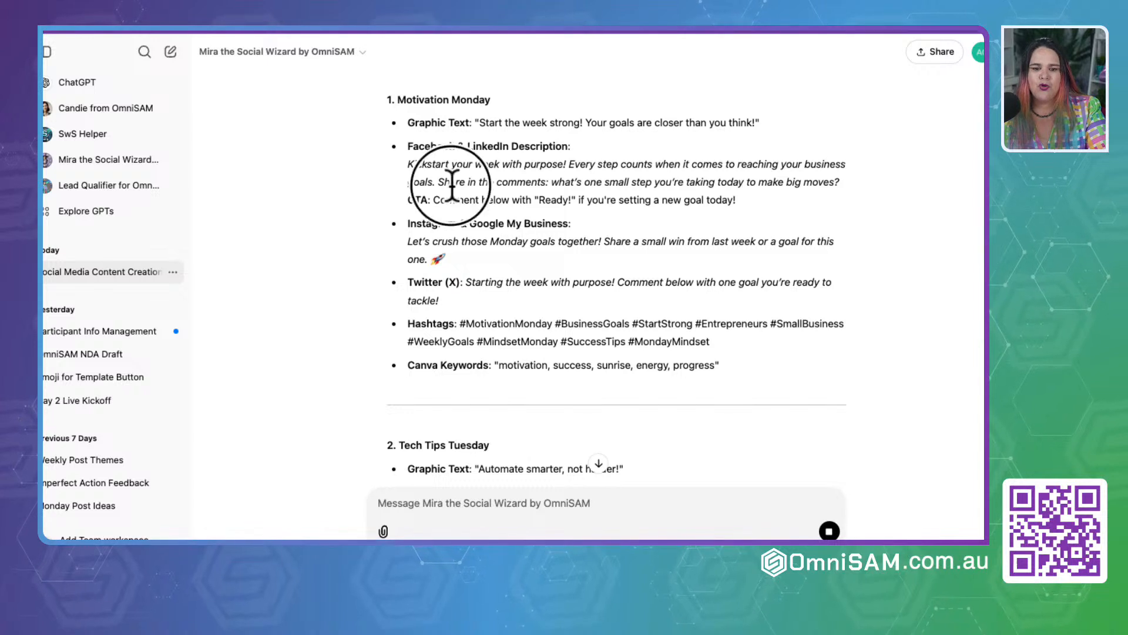
{"action": "left_click_drag", "start_coordinate": [409, 166], "coordinate": [811, 188]}
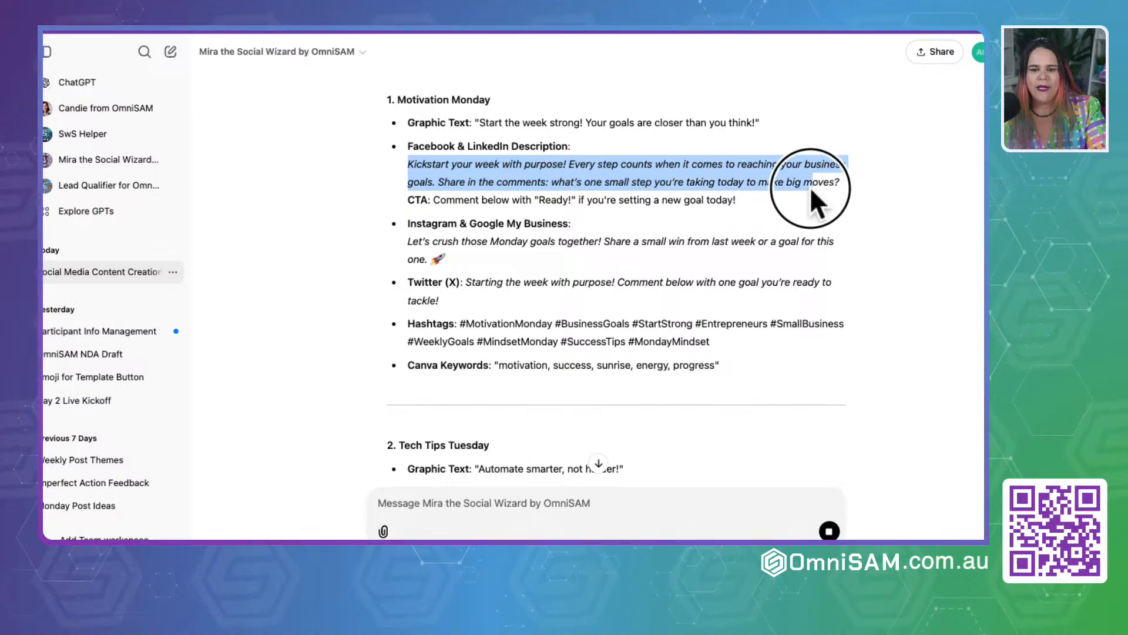
{"action": "left_click", "coordinate": [834, 185]}
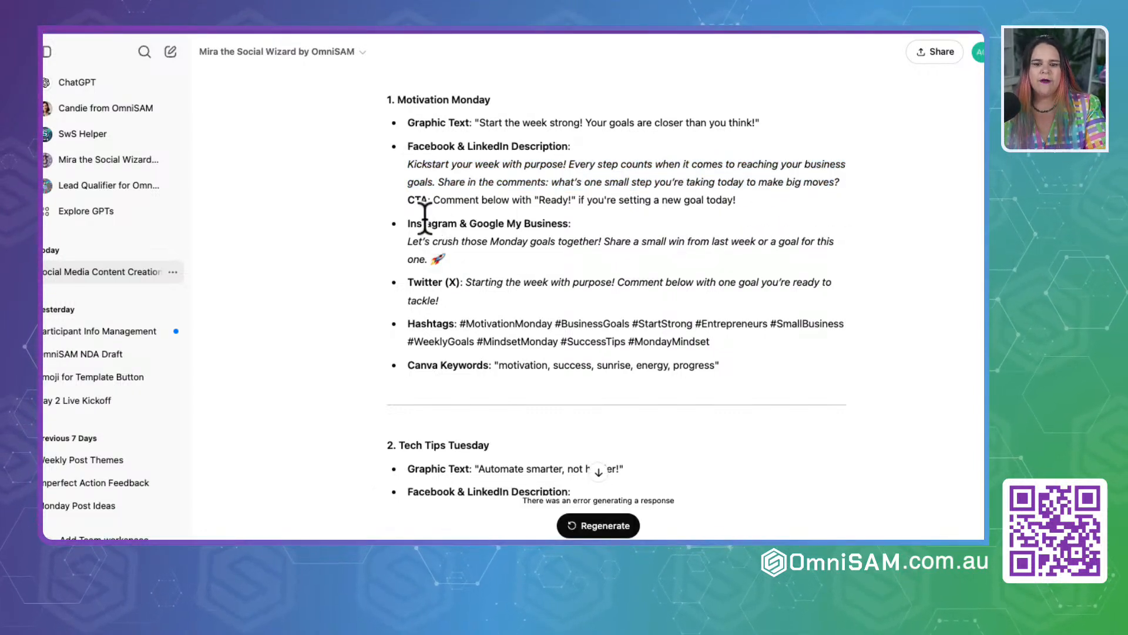
Step: Examine the Motivation Monday CTA, the Twitter (X) post, and the Instagram & Google My Business description
{"action": "left_click_drag", "start_coordinate": [401, 204], "coordinate": [795, 206]}
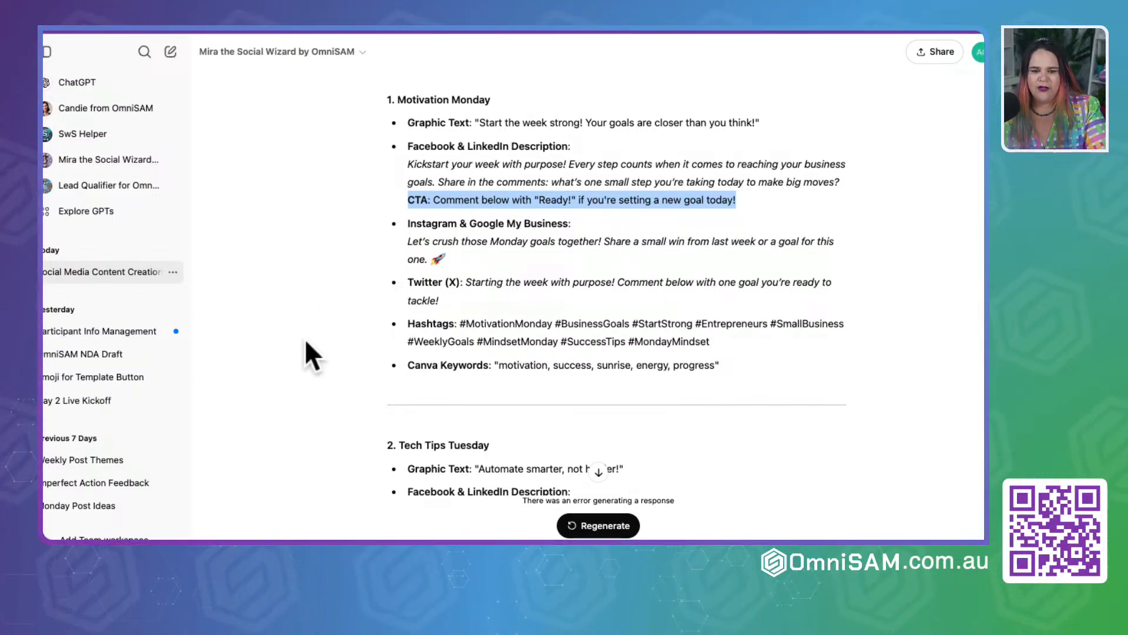
{"action": "scroll", "coordinate": [395, 282], "scroll_direction": "down", "scroll_amount": 2}
{"action": "left_click_drag", "start_coordinate": [403, 189], "coordinate": [485, 244]}
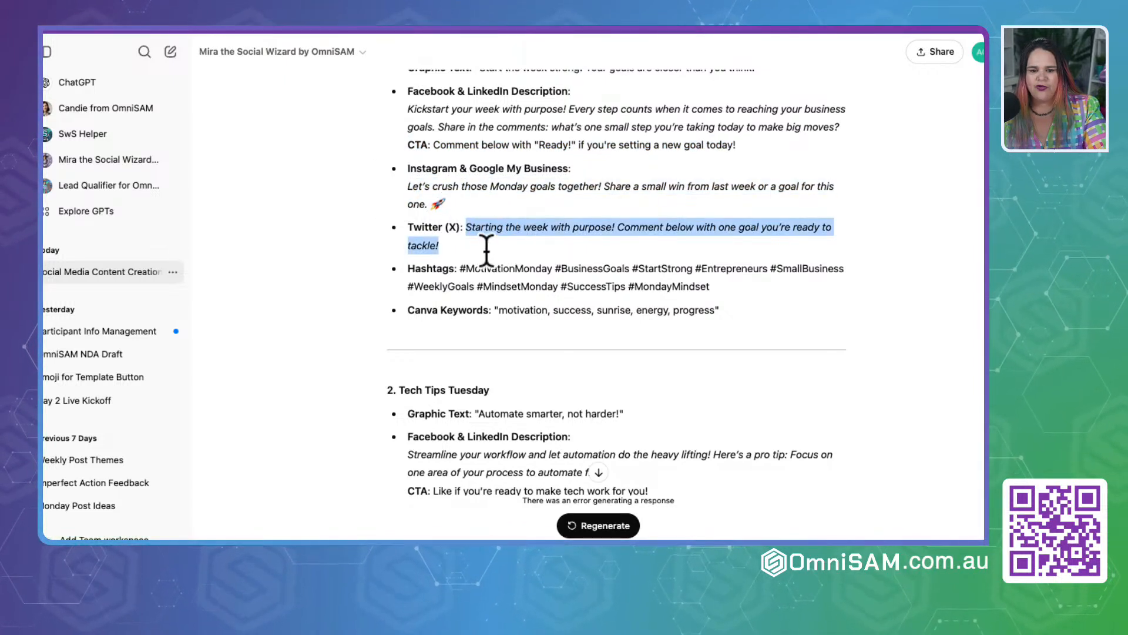
{"action": "left_click_drag", "start_coordinate": [401, 183], "coordinate": [463, 211]}
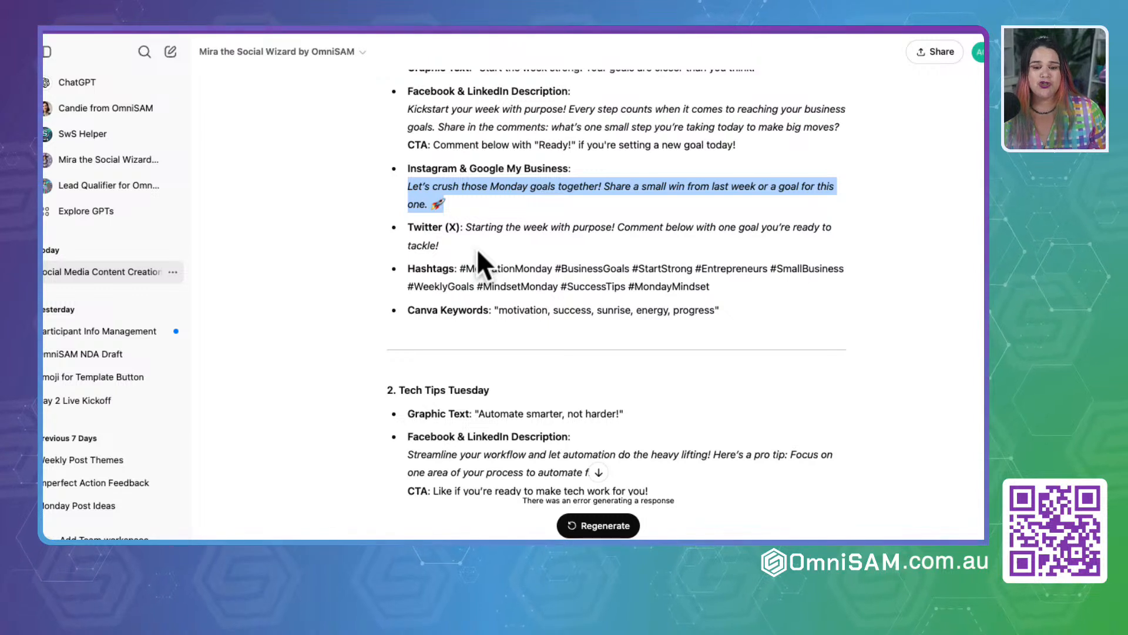
{"action": "left_click", "coordinate": [361, 301]}
{"action": "scroll", "coordinate": [361, 301], "scroll_direction": "down", "scroll_amount": 2}
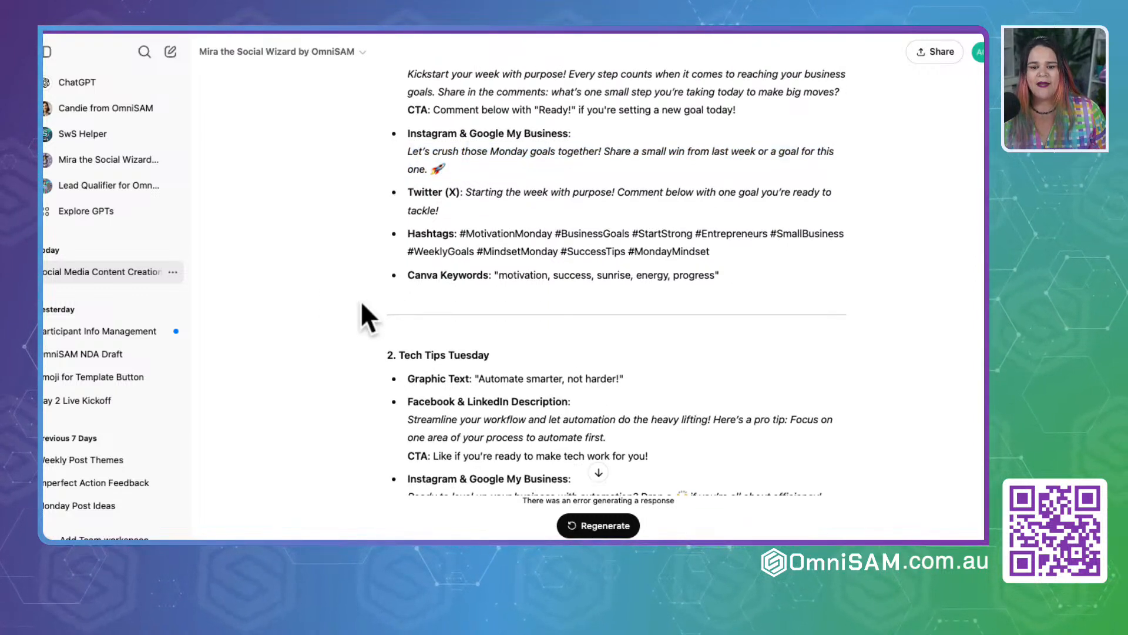
Step: Examine the hashtags and Canva keywords suggested for the Motivation Monday post
{"action": "left_click_drag", "start_coordinate": [460, 210], "coordinate": [774, 239]}
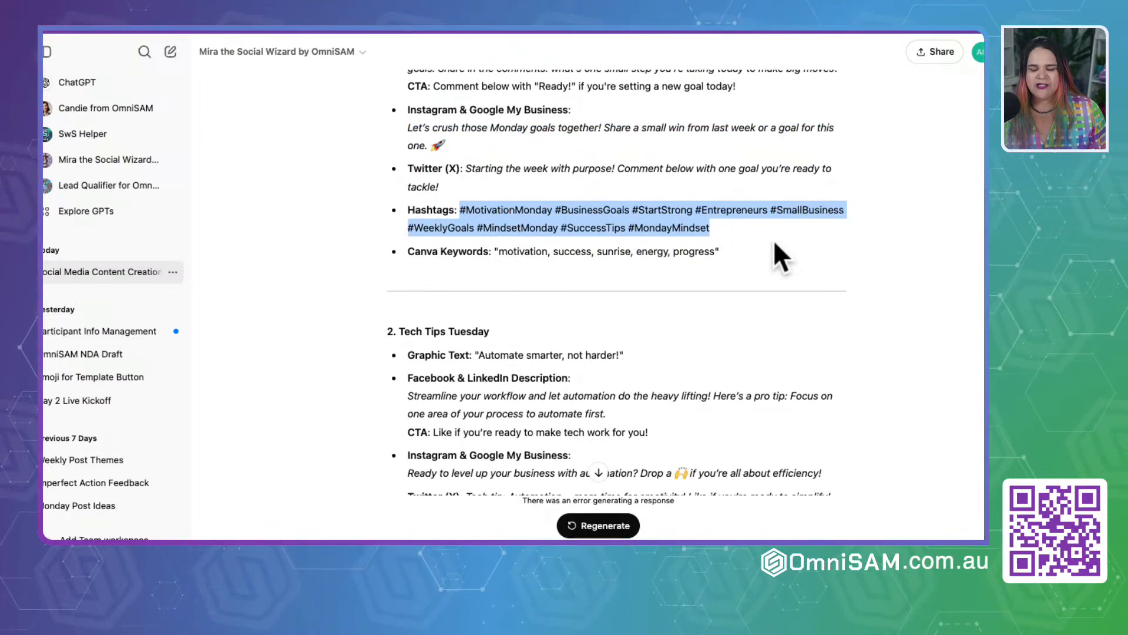
{"action": "left_click", "coordinate": [314, 357]}
{"action": "scroll", "coordinate": [314, 357], "scroll_direction": "down", "scroll_amount": 2}
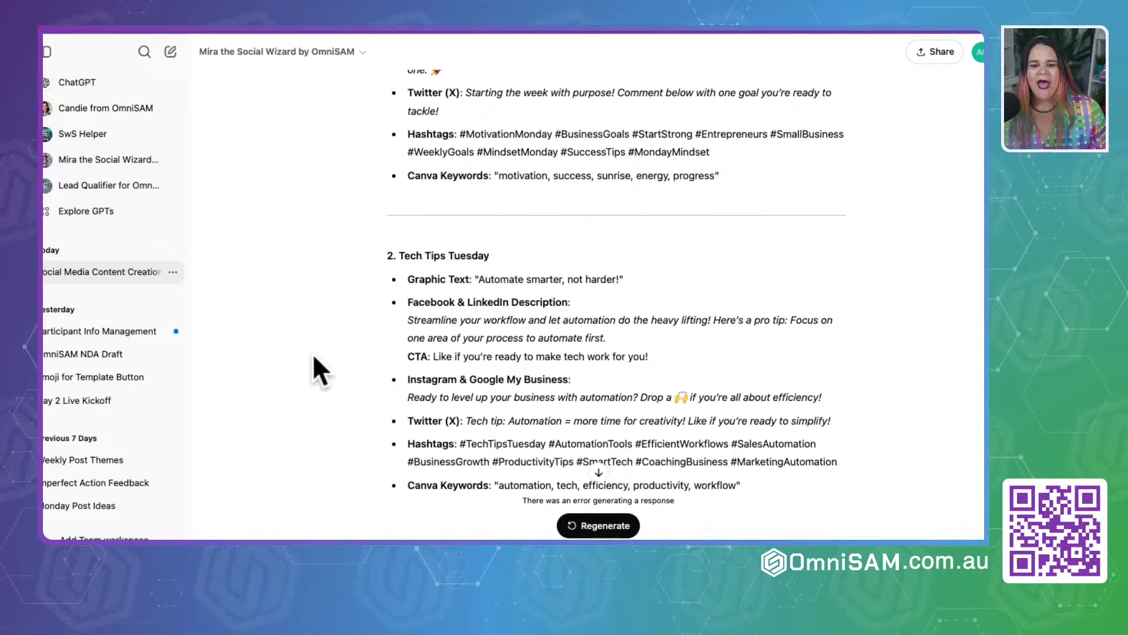
{"action": "left_click_drag", "start_coordinate": [411, 175], "coordinate": [718, 176]}
{"action": "left_click", "coordinate": [729, 182]}
{"action": "left_click", "coordinate": [556, 175]}
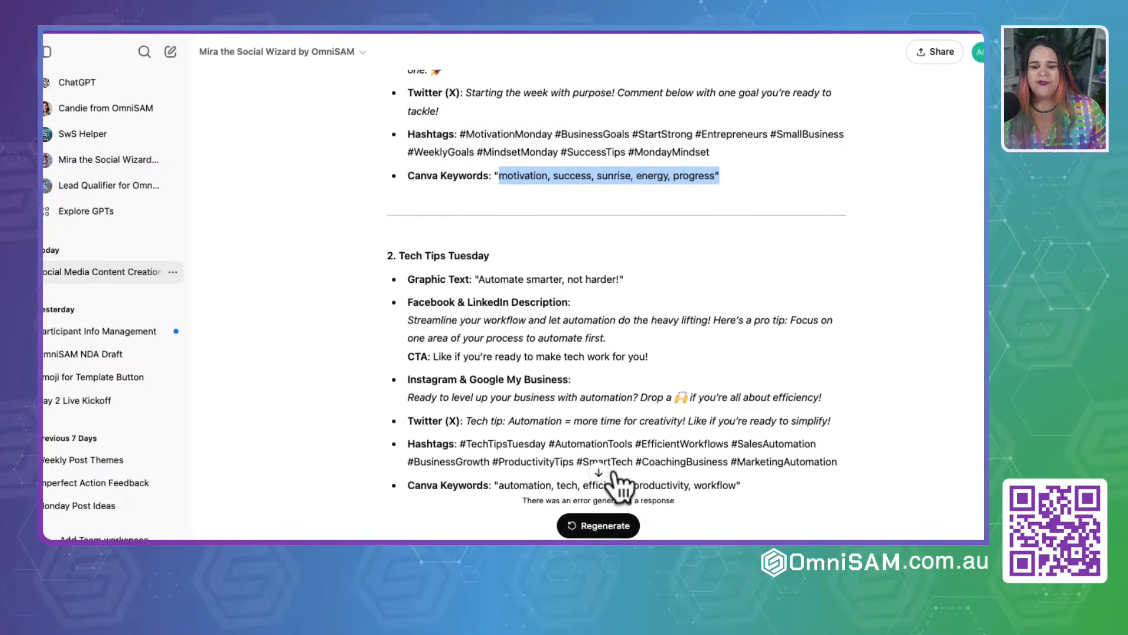
Step: Regenerate Mira's response and inspect the columns and Monday row of the Week 1 Content table
{"action": "left_click", "coordinate": [606, 526]}
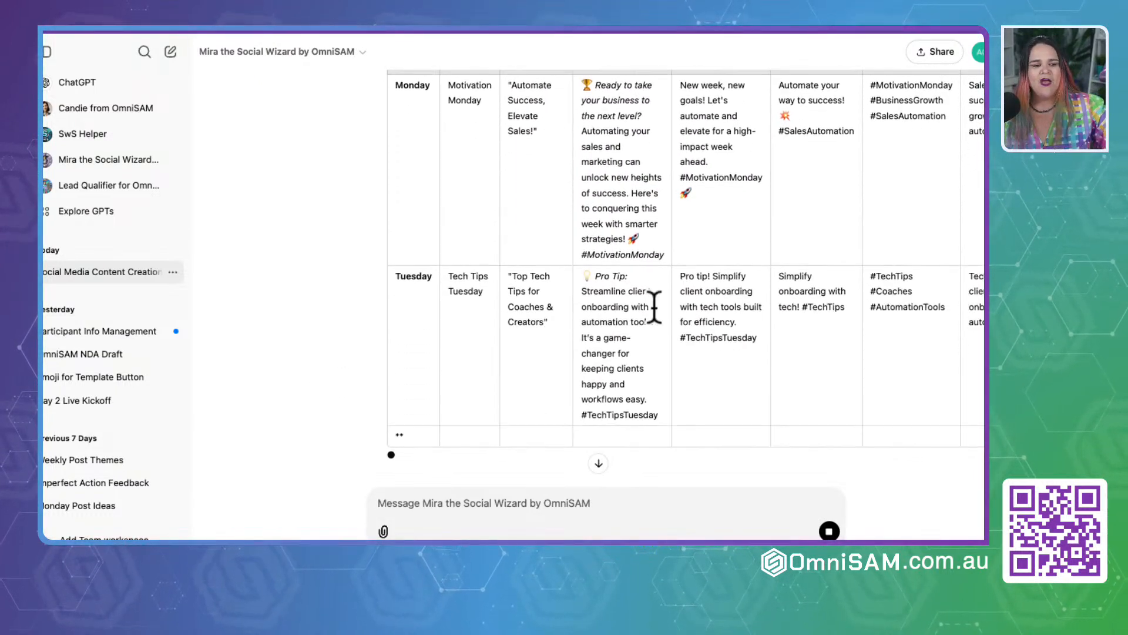
{"action": "scroll", "coordinate": [658, 306], "scroll_direction": "right", "scroll_amount": 3}
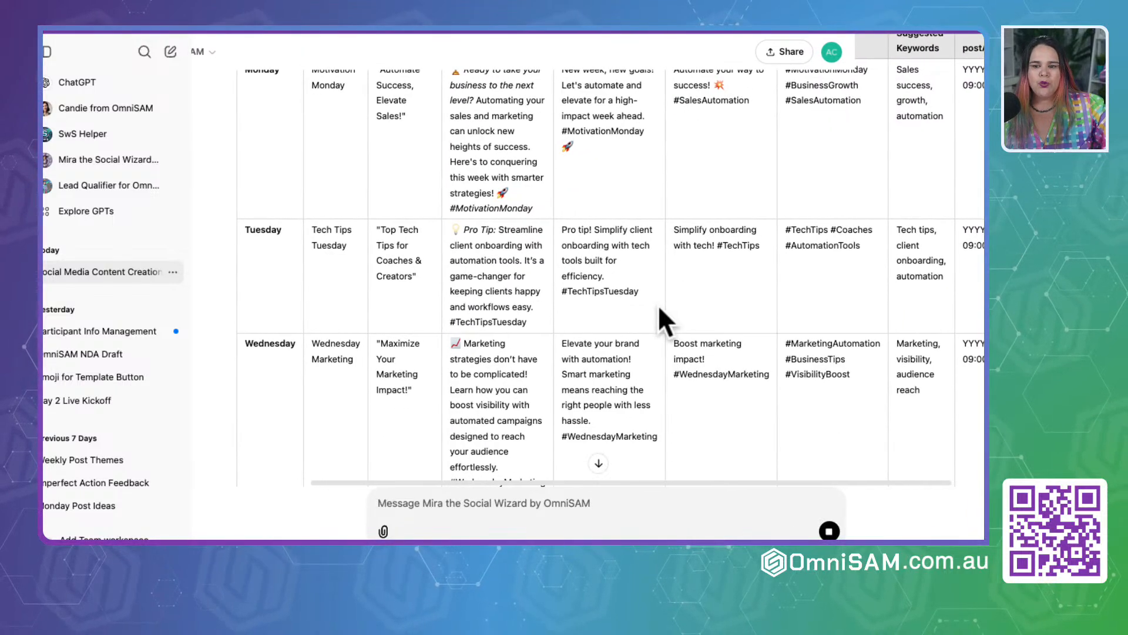
{"action": "scroll", "coordinate": [658, 305], "scroll_direction": "up", "scroll_amount": 3}
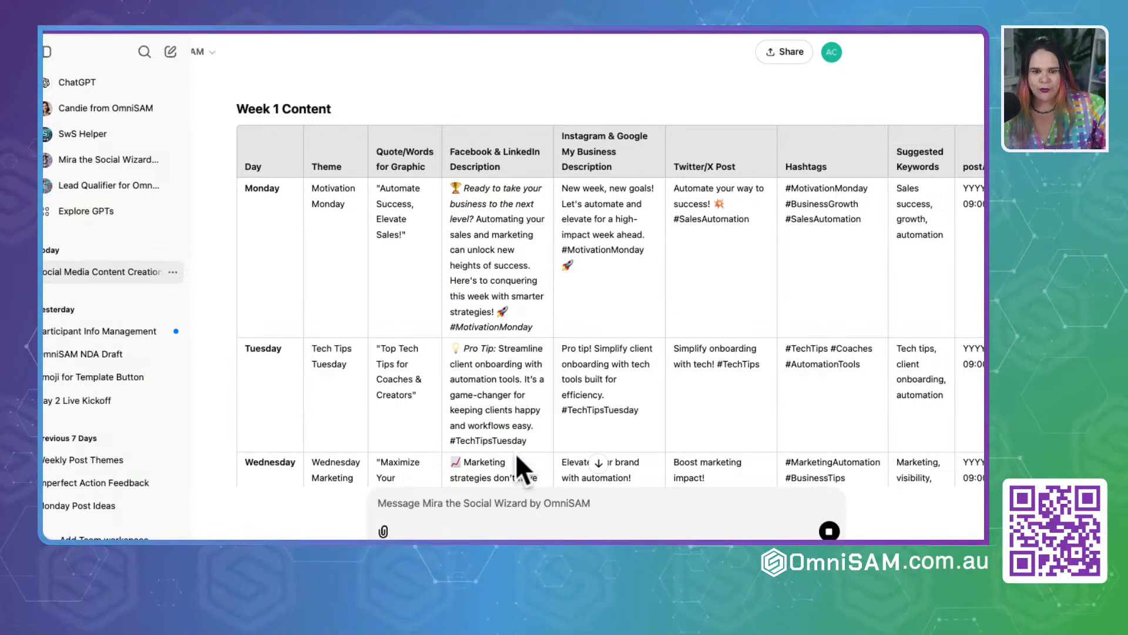
{"action": "left_click", "coordinate": [331, 200]}
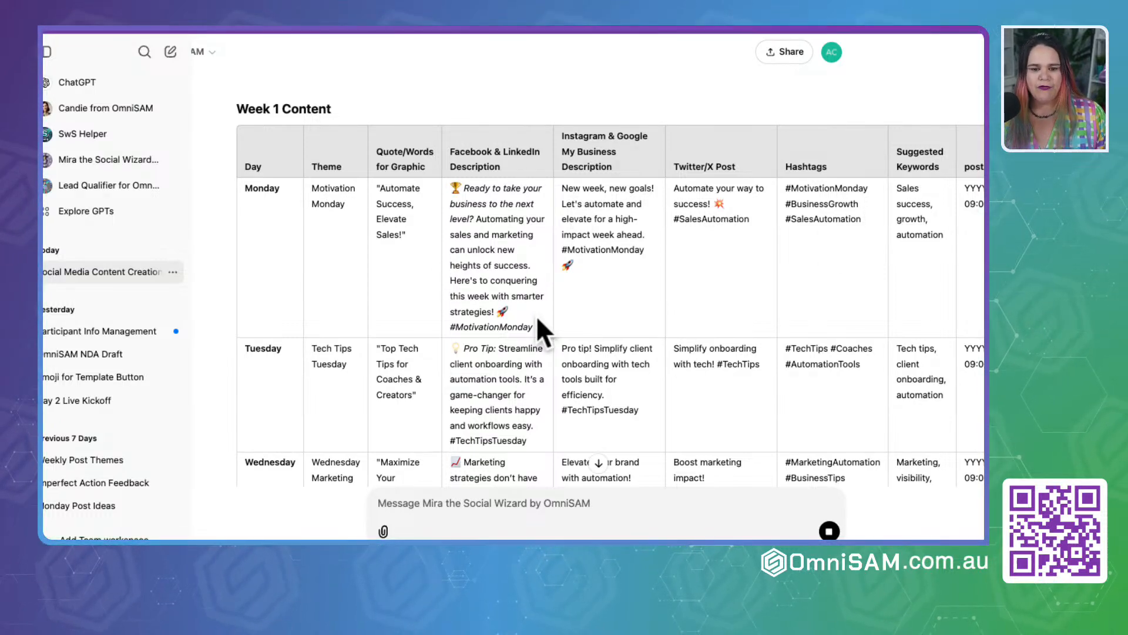
Step: Review the Week 1 Content table through Sunday, the introduction above it, and the What's Next notes
{"action": "scroll", "coordinate": [538, 321], "scroll_direction": "down", "scroll_amount": 5}
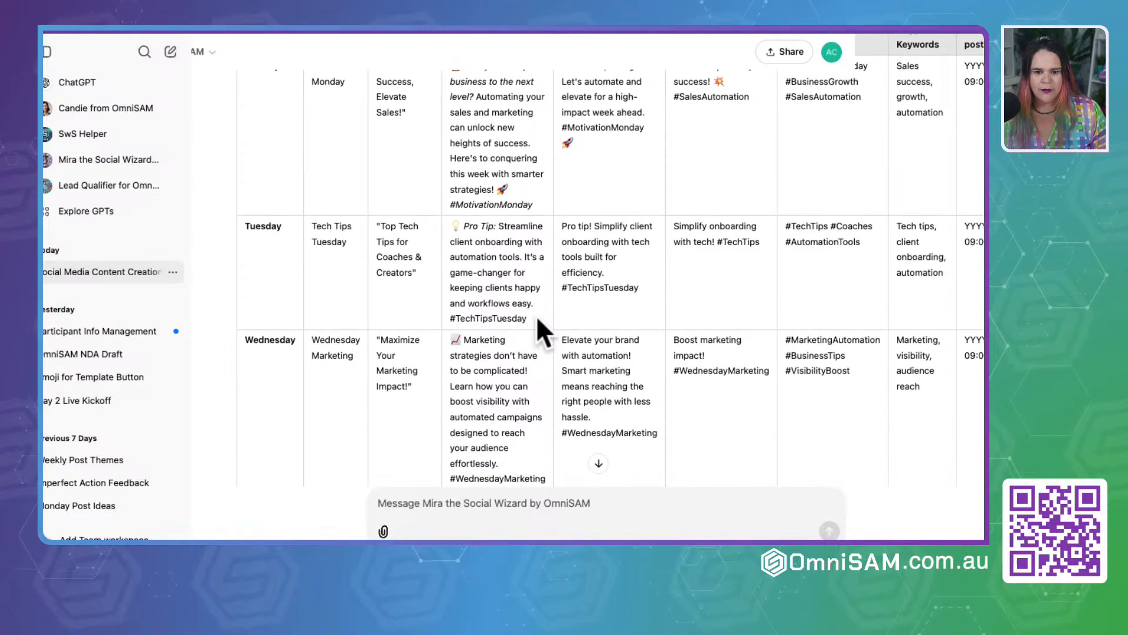
{"action": "scroll", "coordinate": [537, 321], "scroll_direction": "down", "scroll_amount": 10}
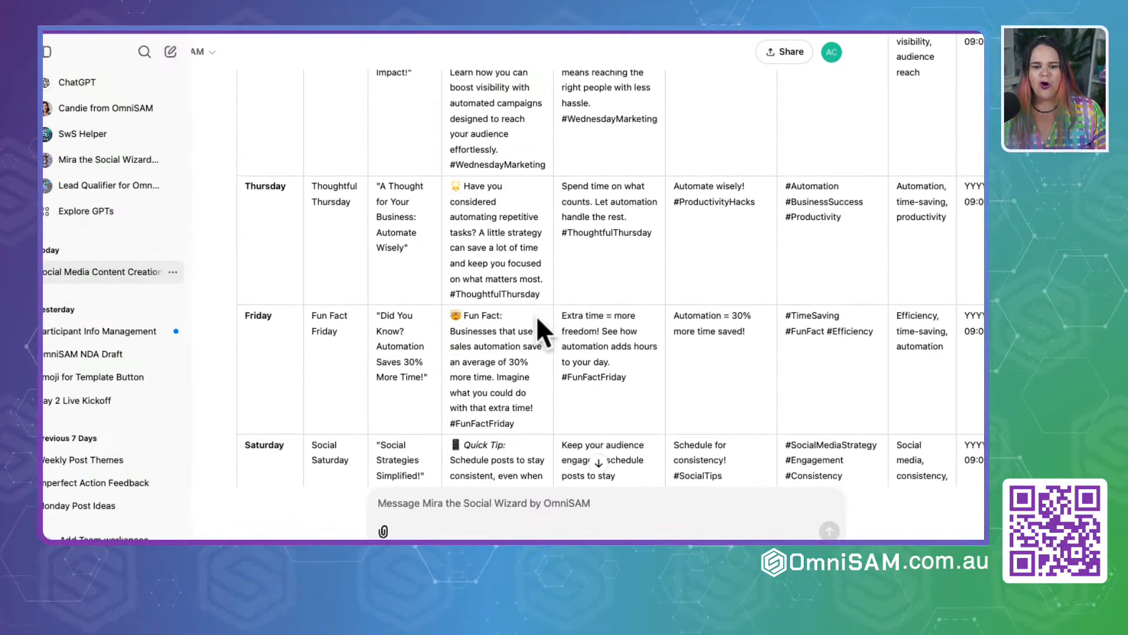
{"action": "scroll", "coordinate": [538, 320], "scroll_direction": "down", "scroll_amount": 2}
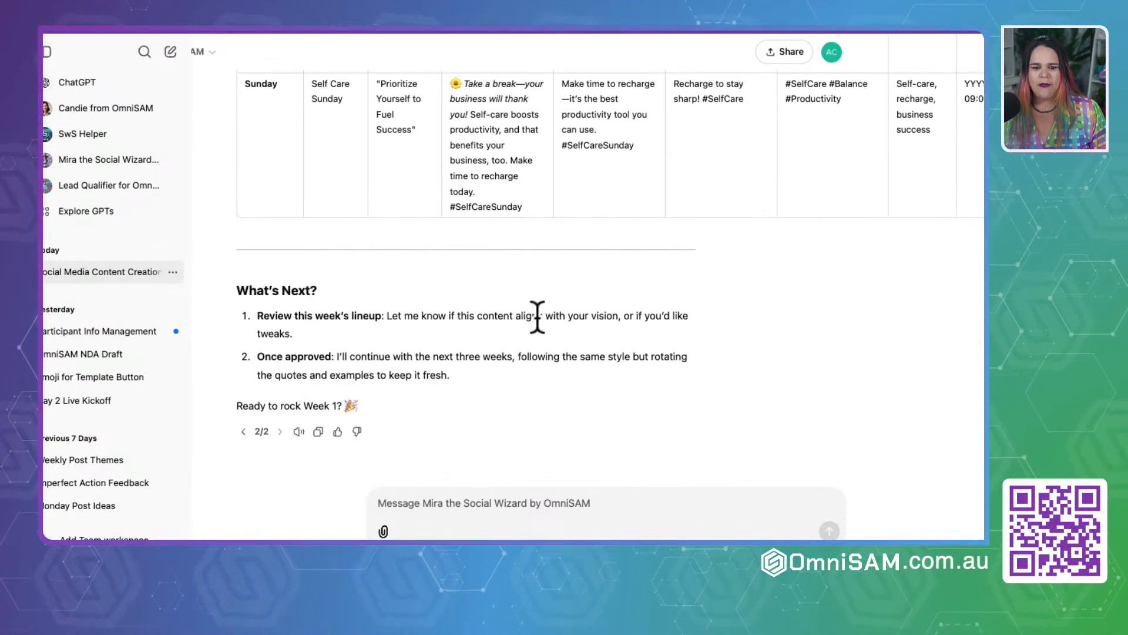
{"action": "scroll", "coordinate": [537, 321], "scroll_direction": "up", "scroll_amount": 4}
{"action": "scroll", "coordinate": [538, 321], "scroll_direction": "up", "scroll_amount": 3}
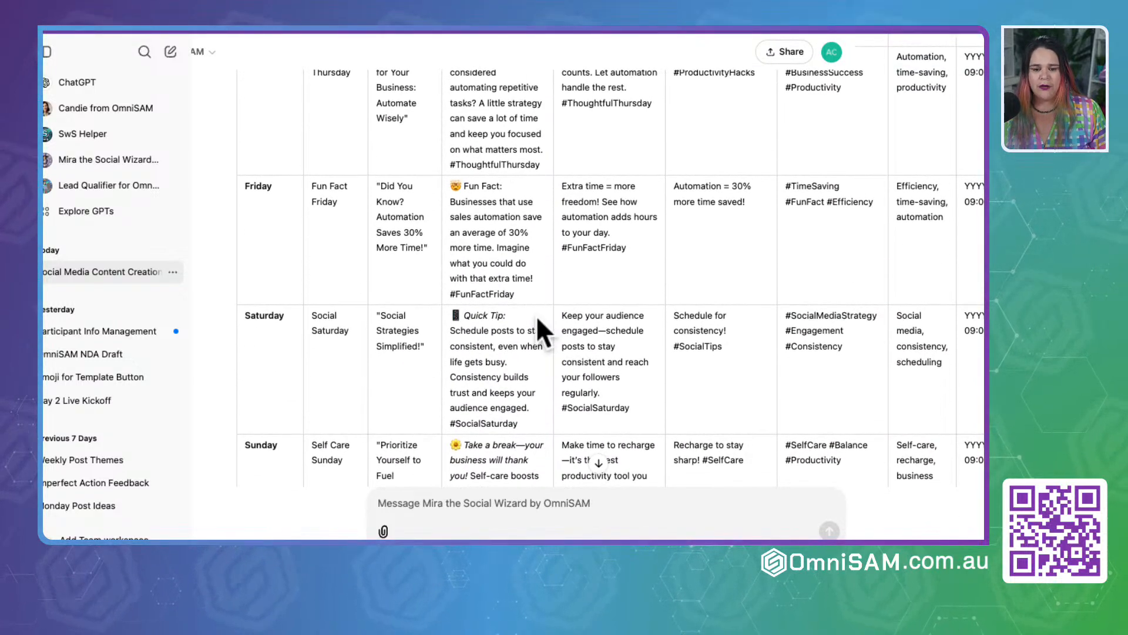
{"action": "scroll", "coordinate": [536, 315], "scroll_direction": "up", "scroll_amount": 15}
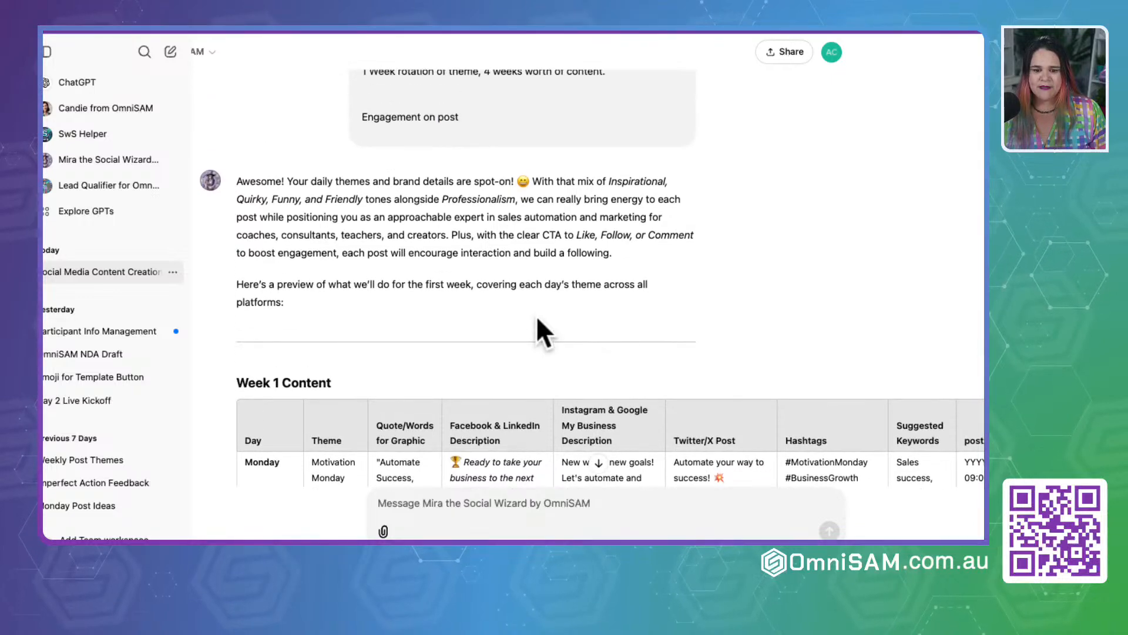
{"action": "scroll", "coordinate": [536, 315], "scroll_direction": "down", "scroll_amount": 10}
{"action": "scroll", "coordinate": [536, 315], "scroll_direction": "down", "scroll_amount": 10}
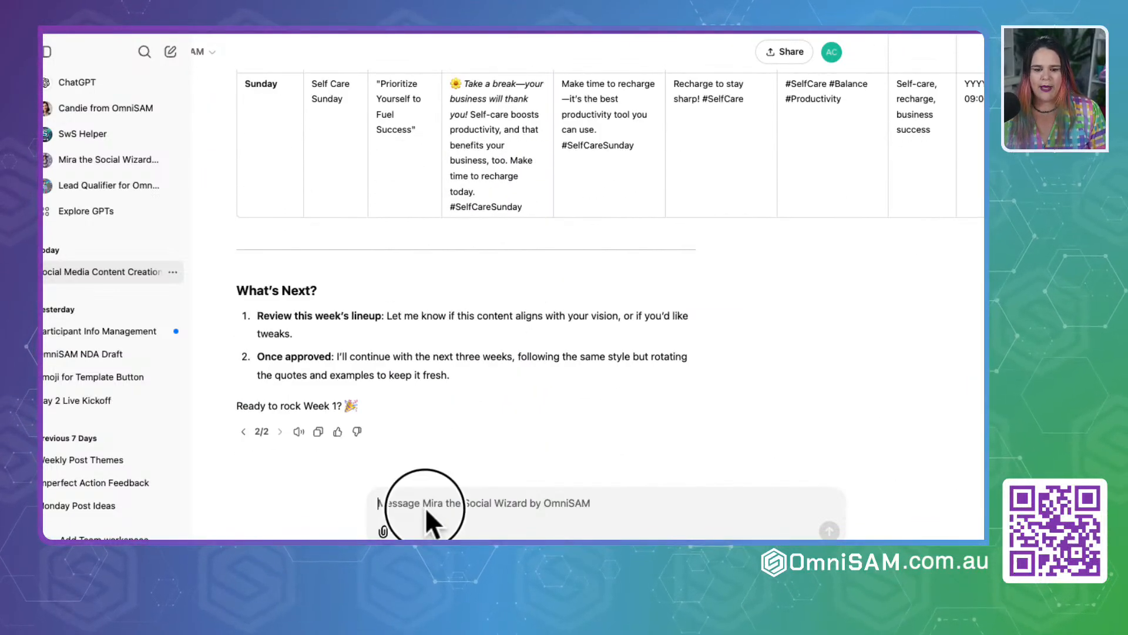
Step: Send Mira the message "Give me week 2"
{"action": "left_click", "coordinate": [426, 506]}
{"action": "type", "text": "Give me v"}
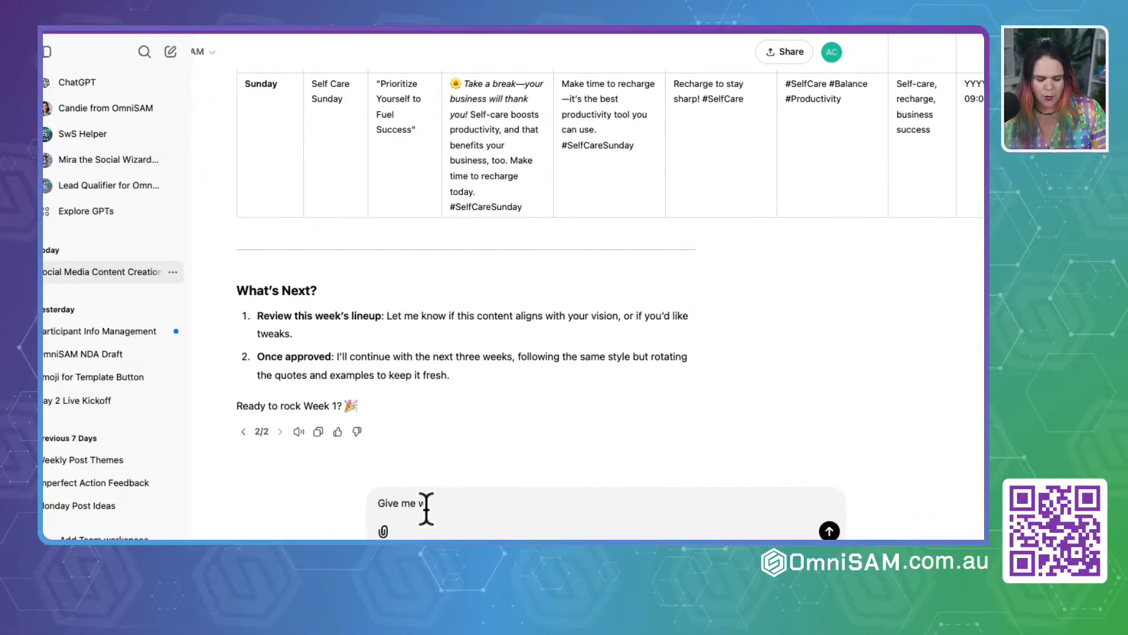
{"action": "key", "text": "Return"}
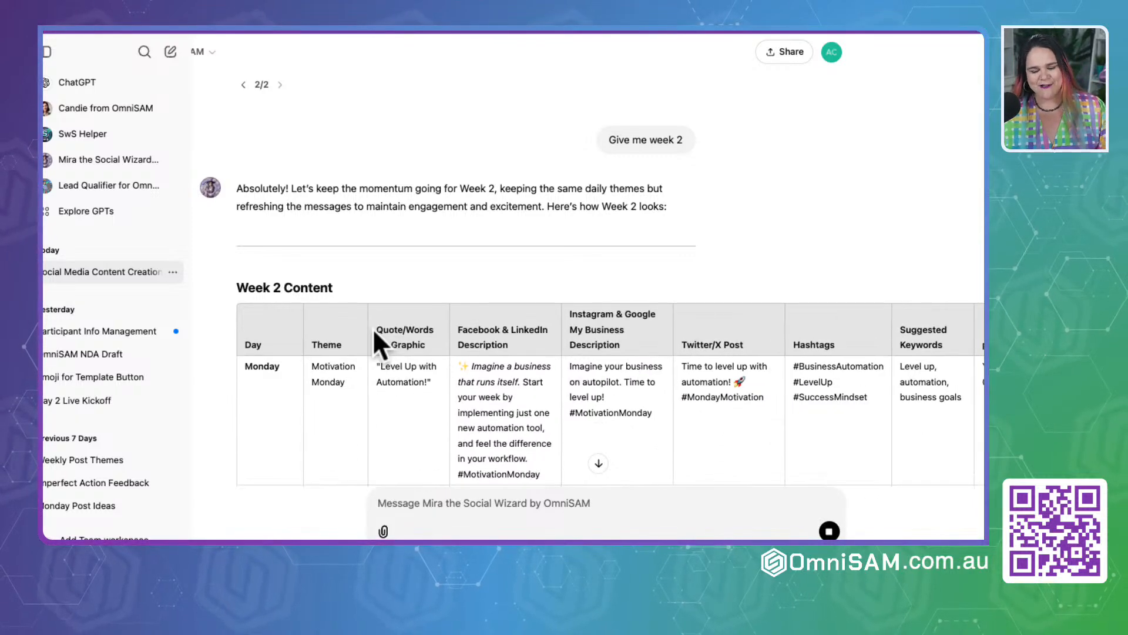
Step: Review the Week 2 Content table, including the Wednesday Marketing graphic quote, and the Next Steps notes
{"action": "scroll", "coordinate": [369, 397], "scroll_direction": "down", "scroll_amount": 5}
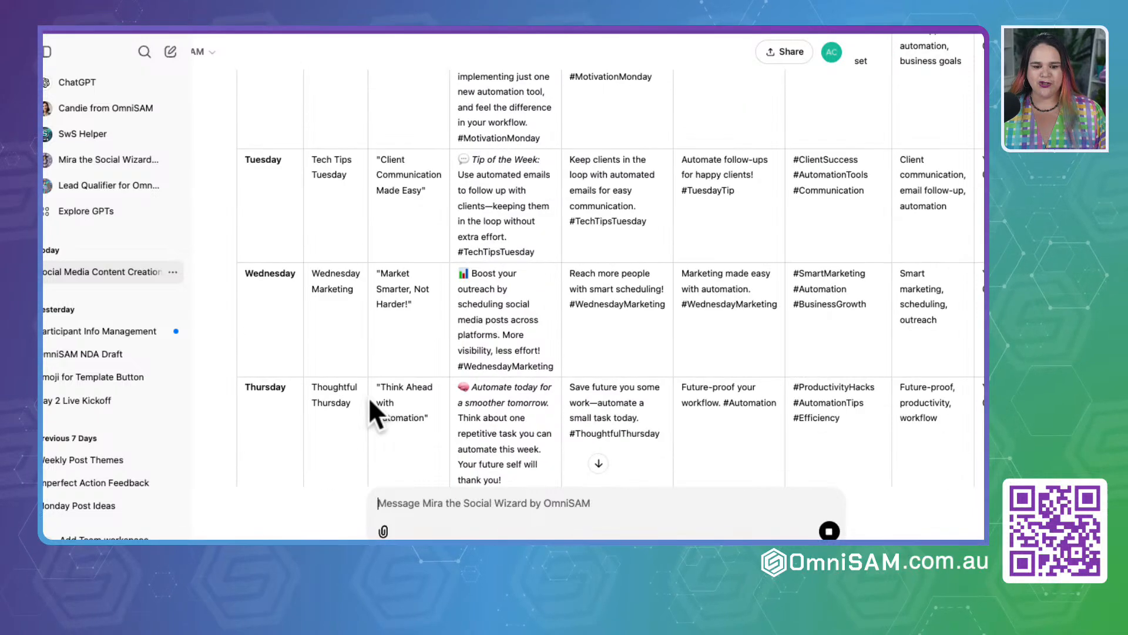
{"action": "scroll", "coordinate": [370, 402], "scroll_direction": "down", "scroll_amount": 5}
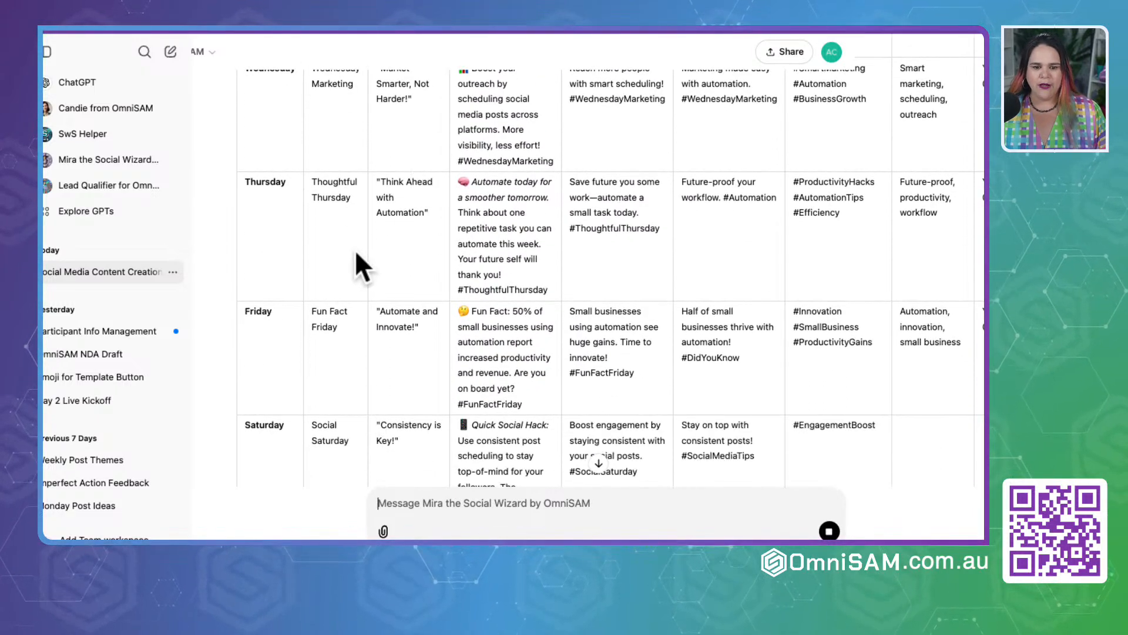
{"action": "scroll", "coordinate": [375, 225], "scroll_direction": "up", "scroll_amount": 3}
{"action": "left_click_drag", "start_coordinate": [379, 150], "coordinate": [414, 181]}
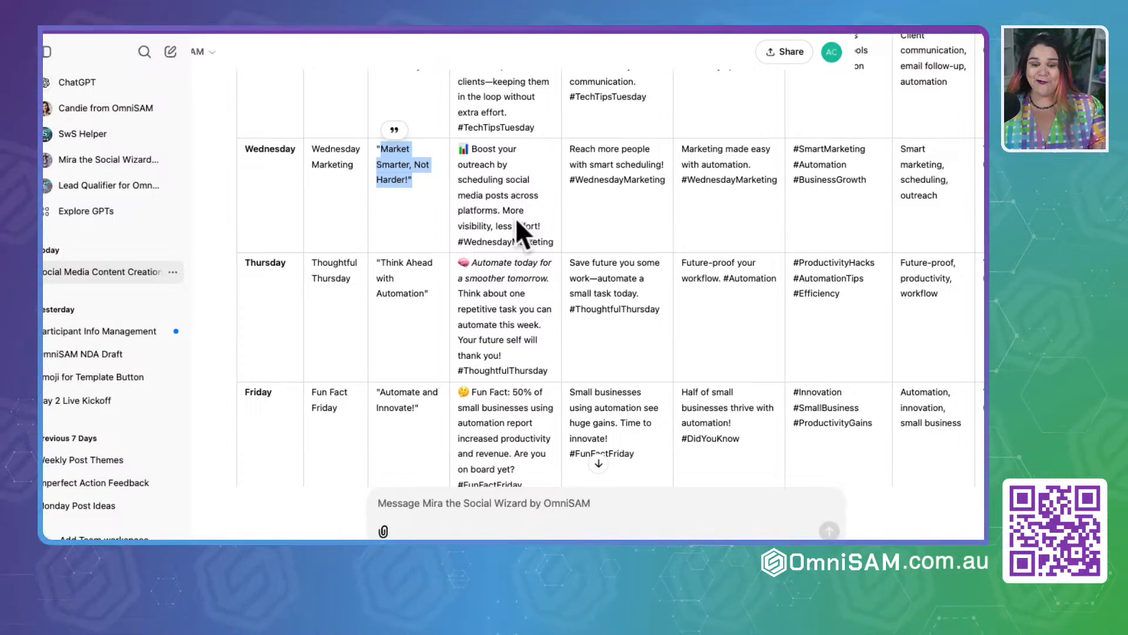
{"action": "scroll", "coordinate": [516, 221], "scroll_direction": "down", "scroll_amount": 5}
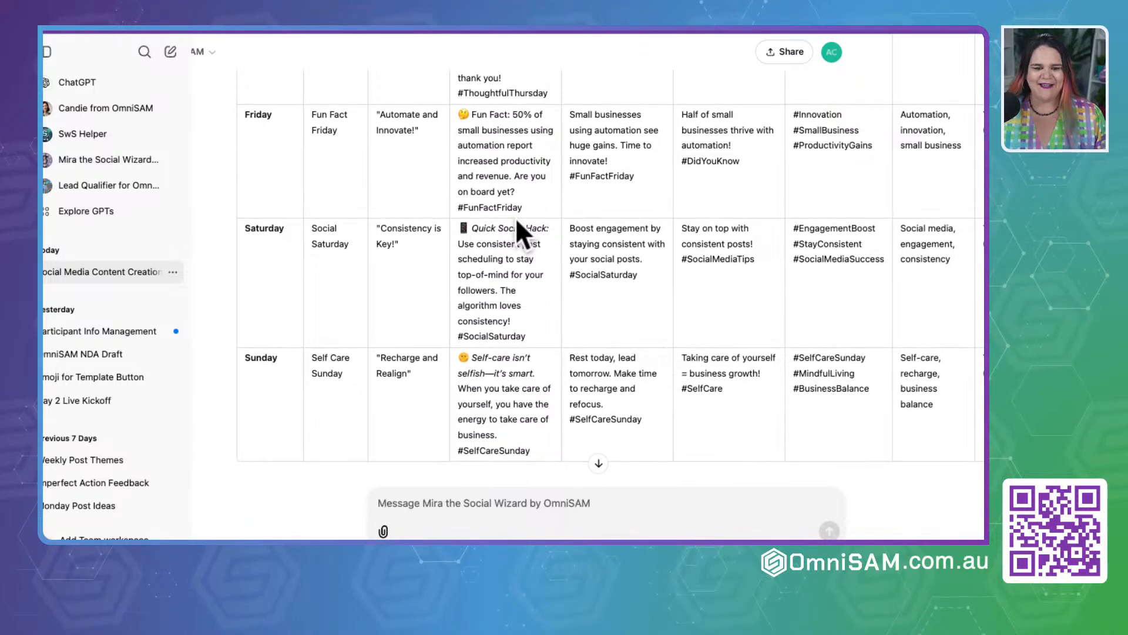
{"action": "scroll", "coordinate": [516, 218], "scroll_direction": "down", "scroll_amount": 4}
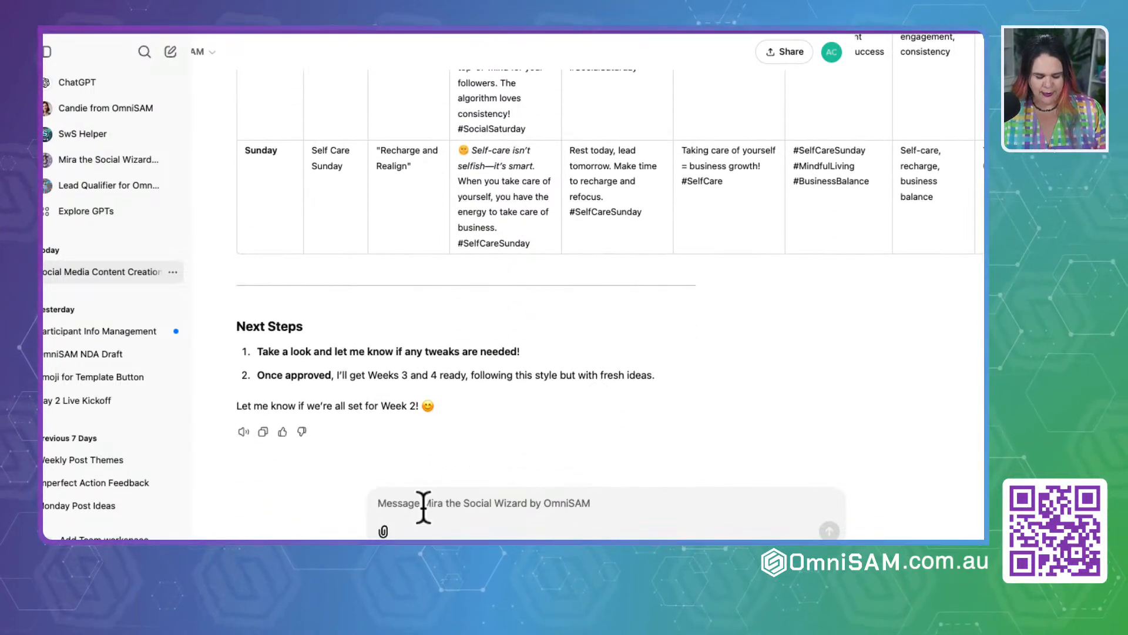
Step: Request the following week's content by sending "next week please"
{"action": "type", "text": "ne"}
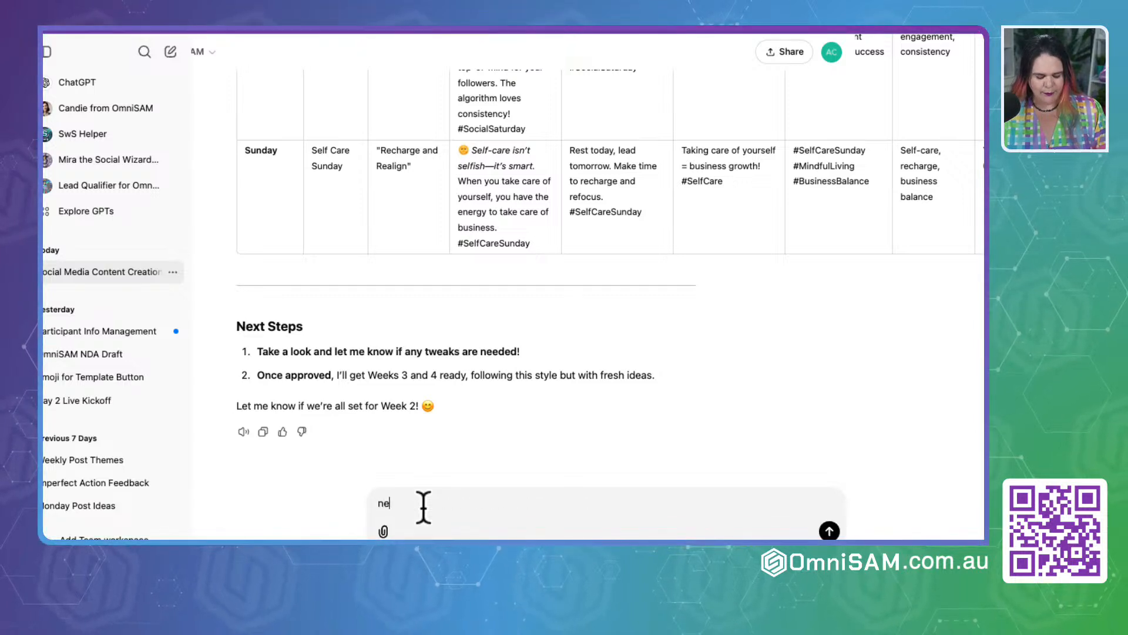
{"action": "type", "text": "xt week ple"}
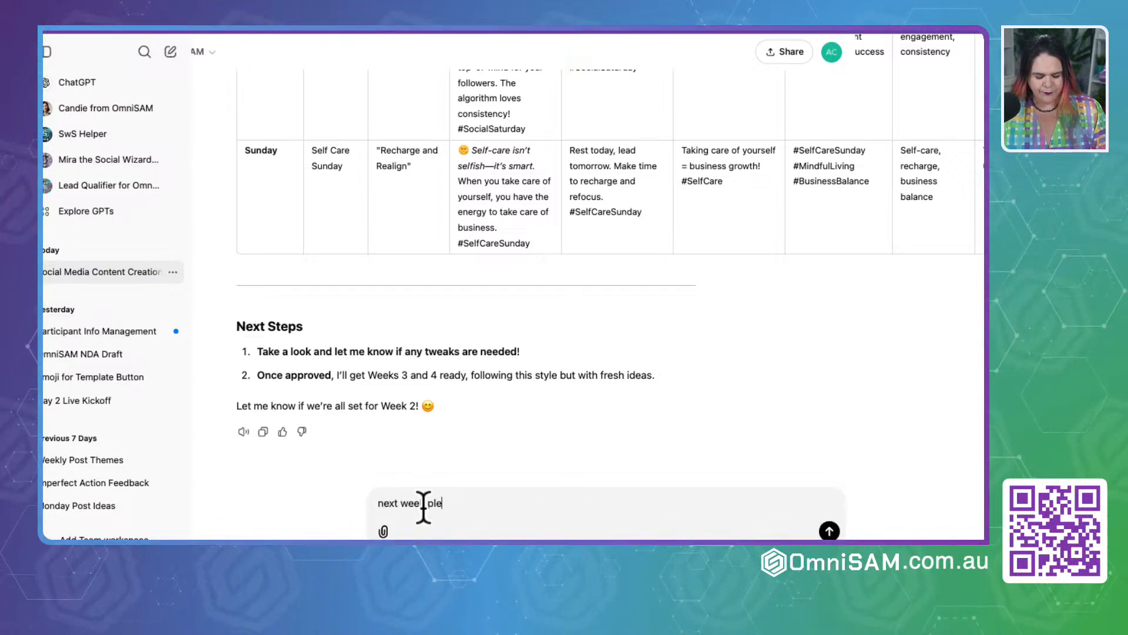
{"action": "type", "text": "ase"}
{"action": "key", "text": "Return"}
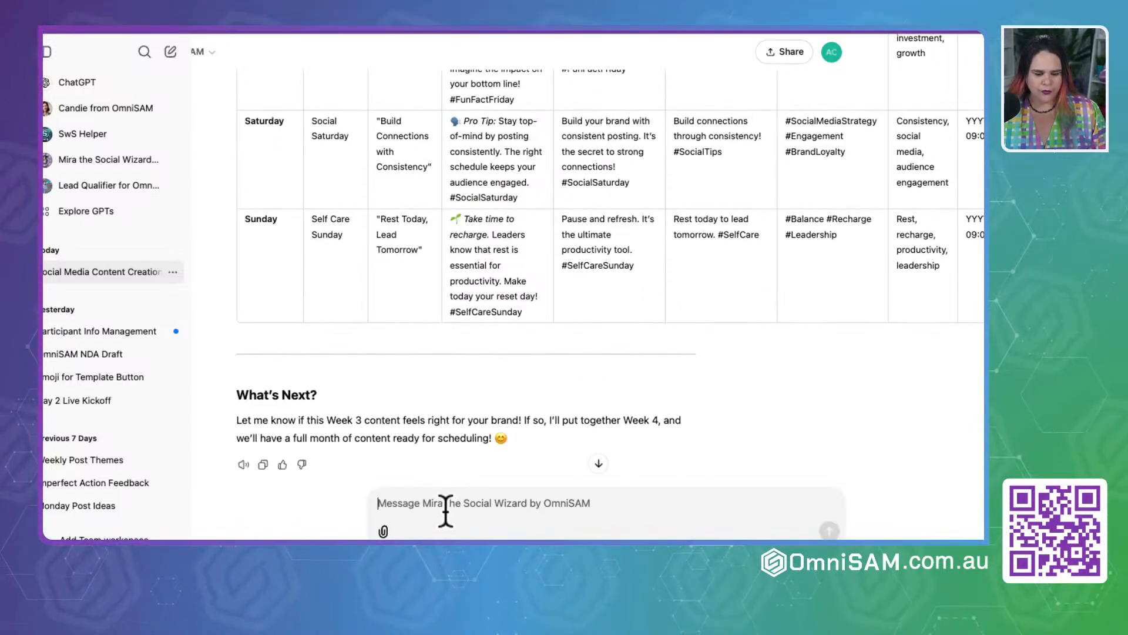
Step: Request the last week of content by sending "continue with week 4"
{"action": "key", "text": "BackSpace"}
{"action": "type", "text": "inue with week 4"}
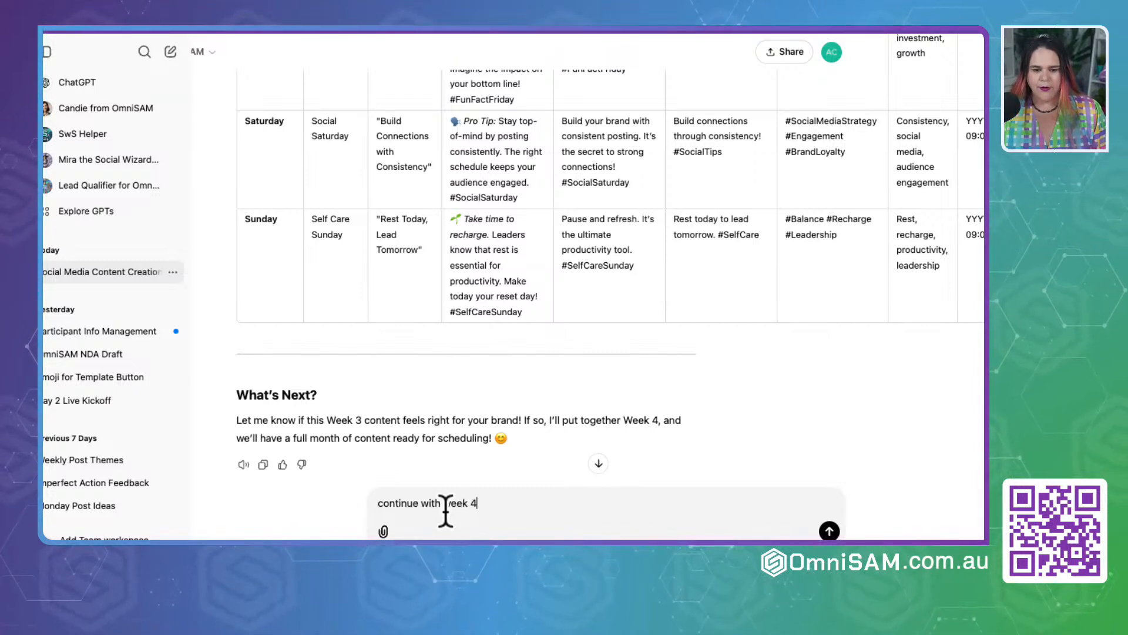
{"action": "key", "text": "Return"}
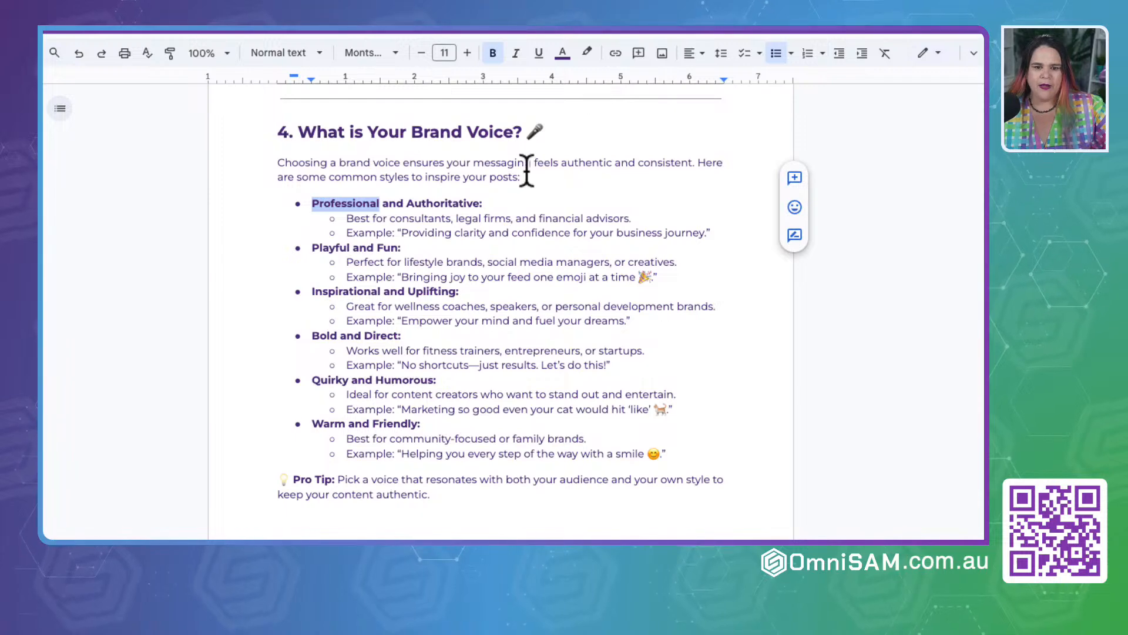
Step: Review the guide's section 5 on evergreen and engagement CTAs and section 6 on the post types Mira delivers each week
{"action": "scroll", "coordinate": [499, 228], "scroll_direction": "down", "scroll_amount": 10}
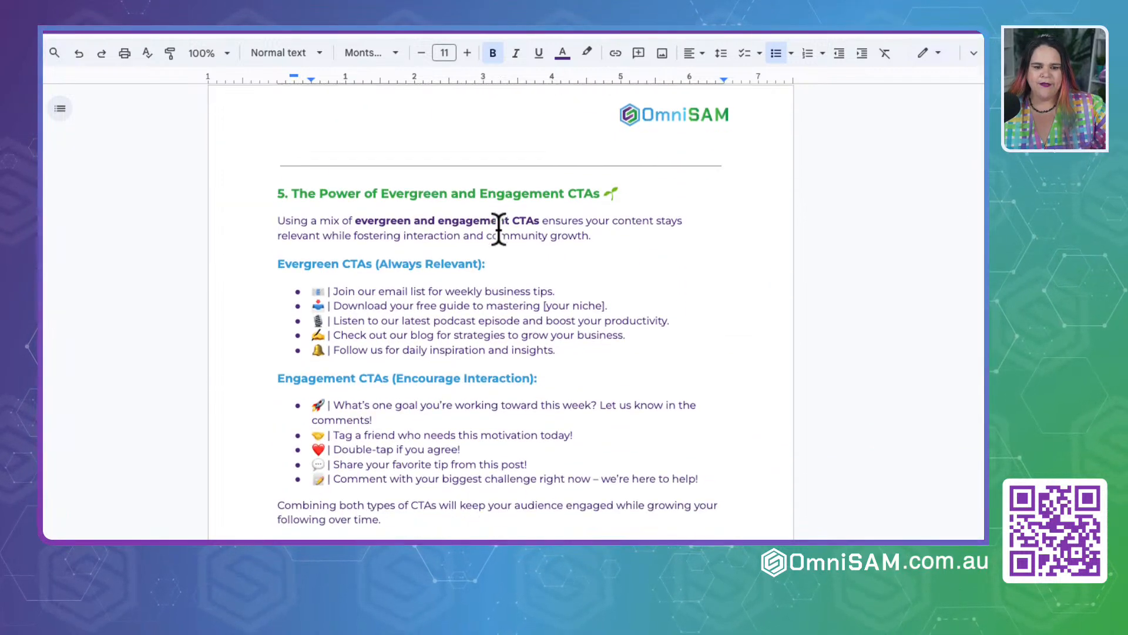
{"action": "scroll", "coordinate": [499, 228], "scroll_direction": "down", "scroll_amount": 1}
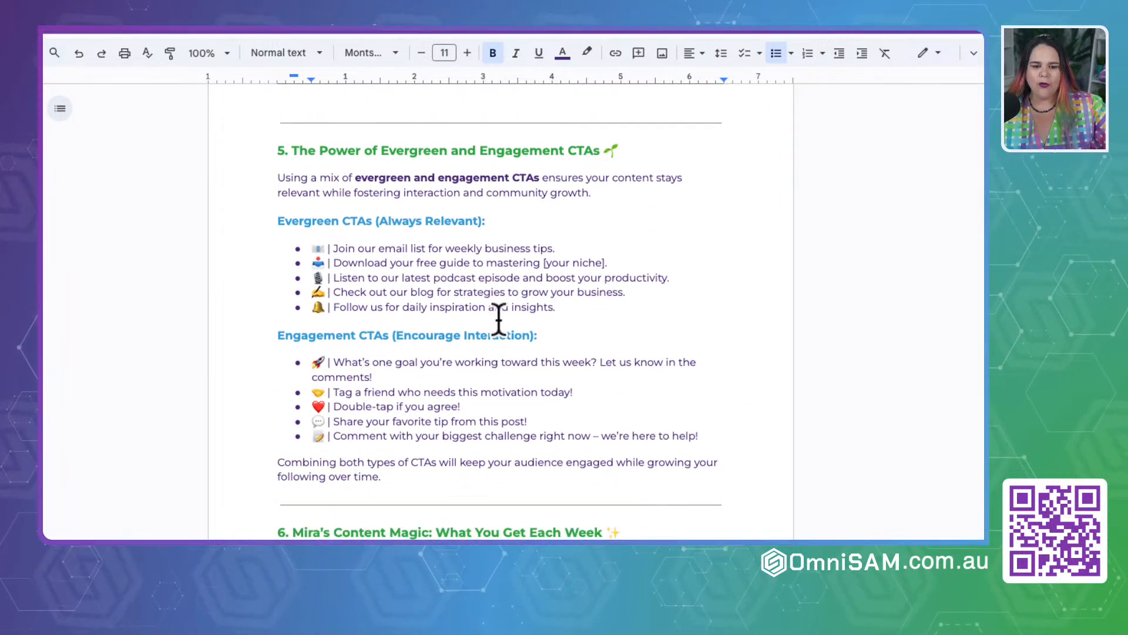
{"action": "scroll", "coordinate": [507, 376], "scroll_direction": "down", "scroll_amount": 1}
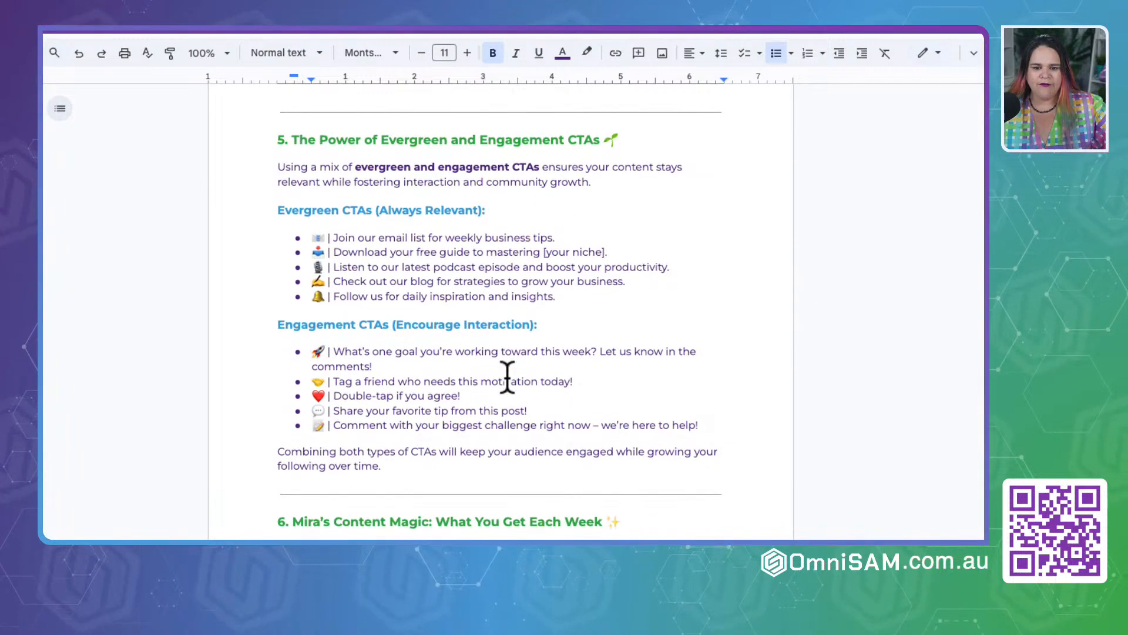
{"action": "scroll", "coordinate": [508, 377], "scroll_direction": "down", "scroll_amount": 5}
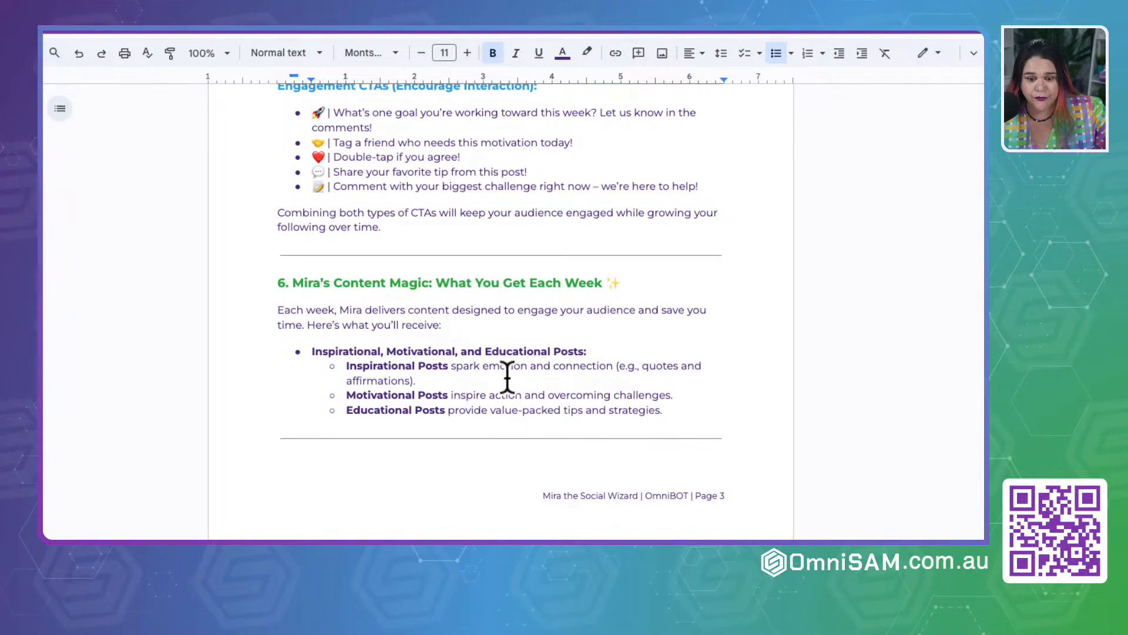
{"action": "scroll", "coordinate": [507, 377], "scroll_direction": "down", "scroll_amount": 3}
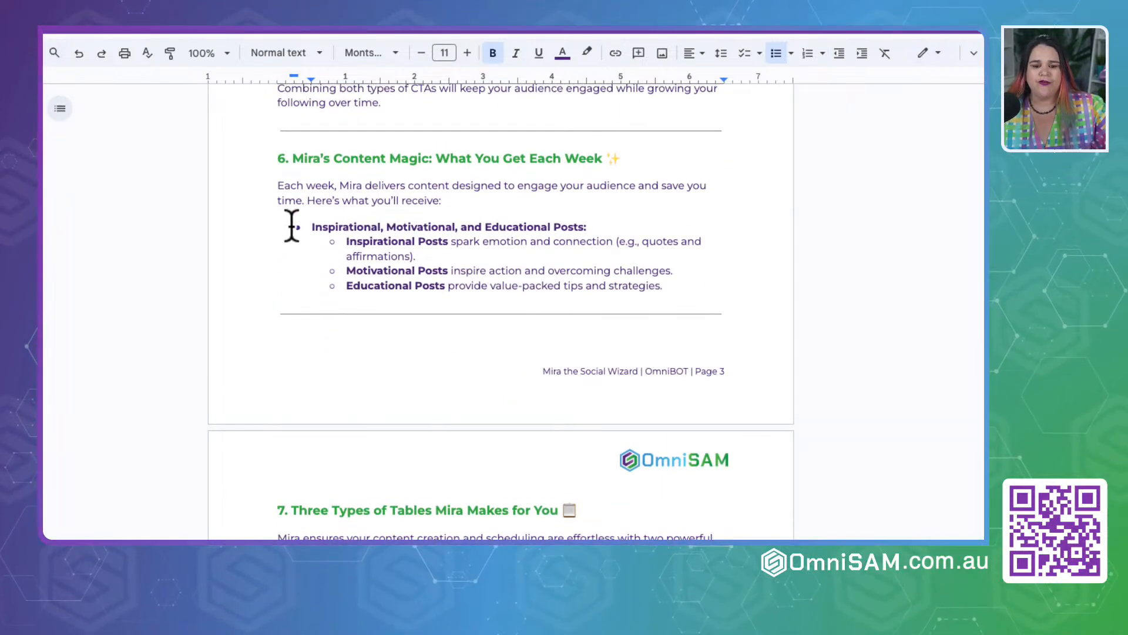
{"action": "left_click_drag", "start_coordinate": [313, 229], "coordinate": [570, 237]}
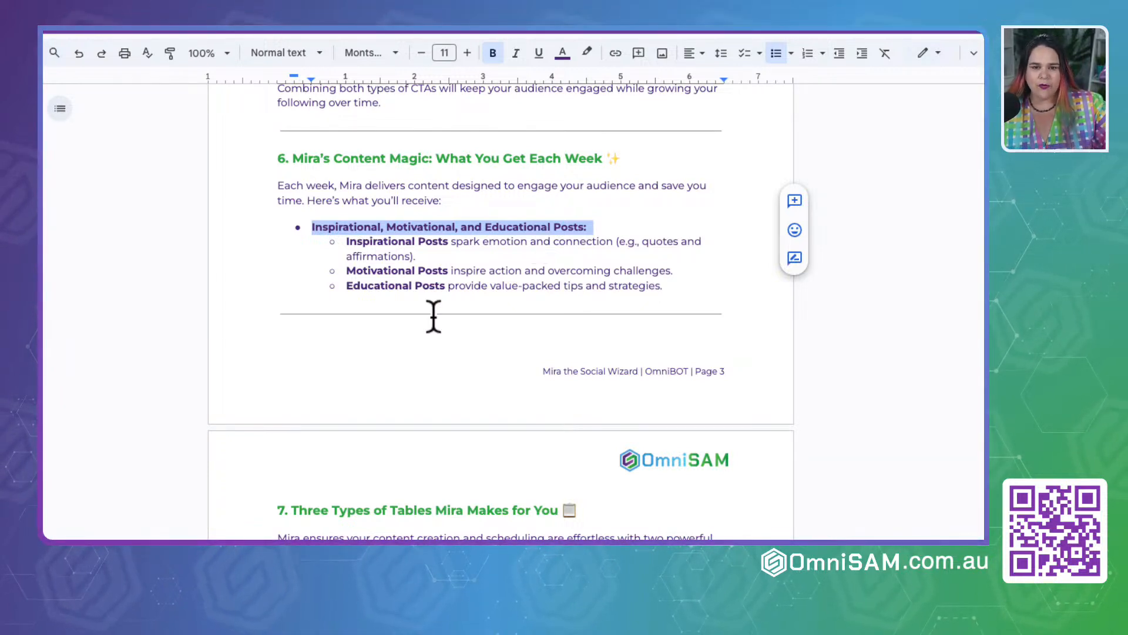
Step: Examine section 7 of the guide, covering the Social Media Content Batch Designing fields and the Canva Bulk Create Table
{"action": "scroll", "coordinate": [434, 317], "scroll_direction": "down", "scroll_amount": 9}
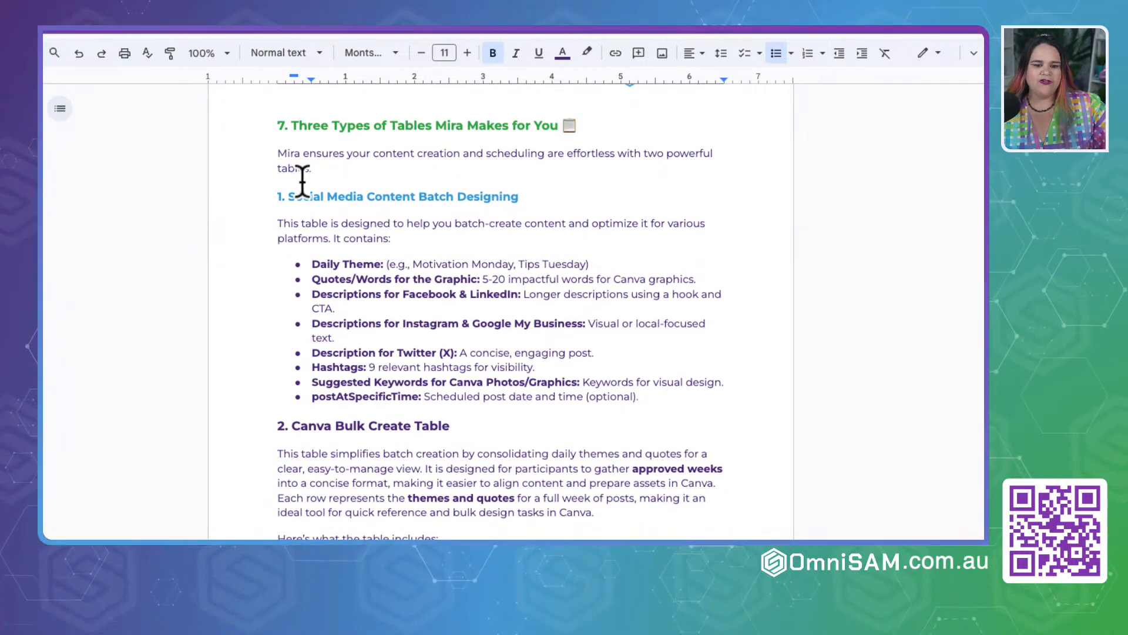
{"action": "left_click_drag", "start_coordinate": [302, 258], "coordinate": [584, 414]}
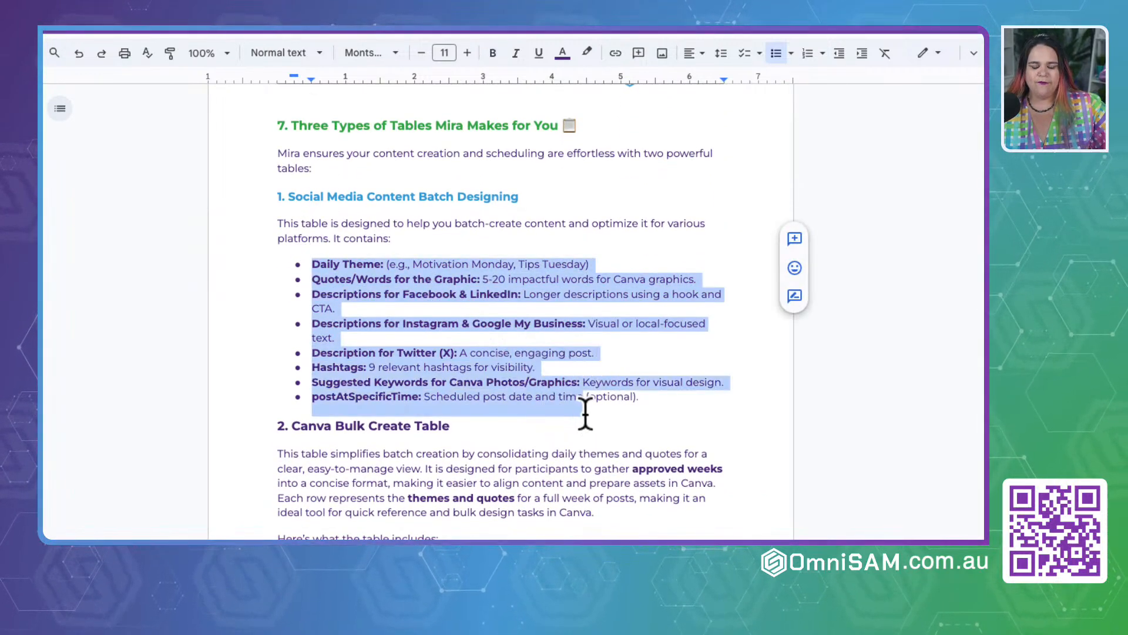
{"action": "scroll", "coordinate": [586, 414], "scroll_direction": "down", "scroll_amount": 6}
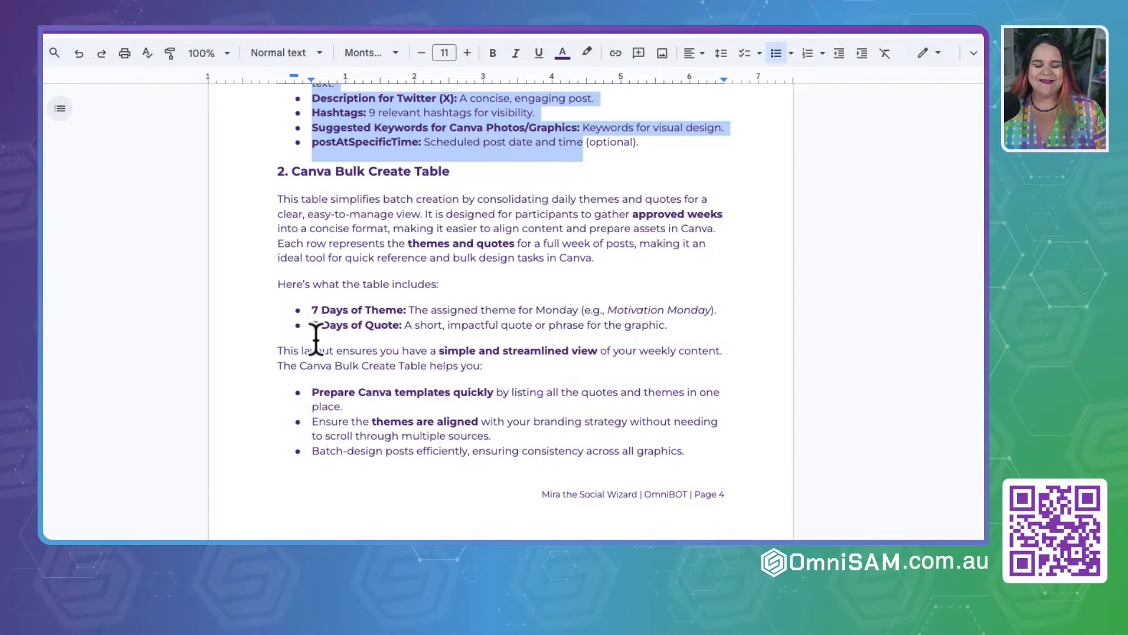
{"action": "left_click", "coordinate": [325, 171]}
{"action": "left_click_drag", "start_coordinate": [271, 171], "coordinate": [514, 176]}
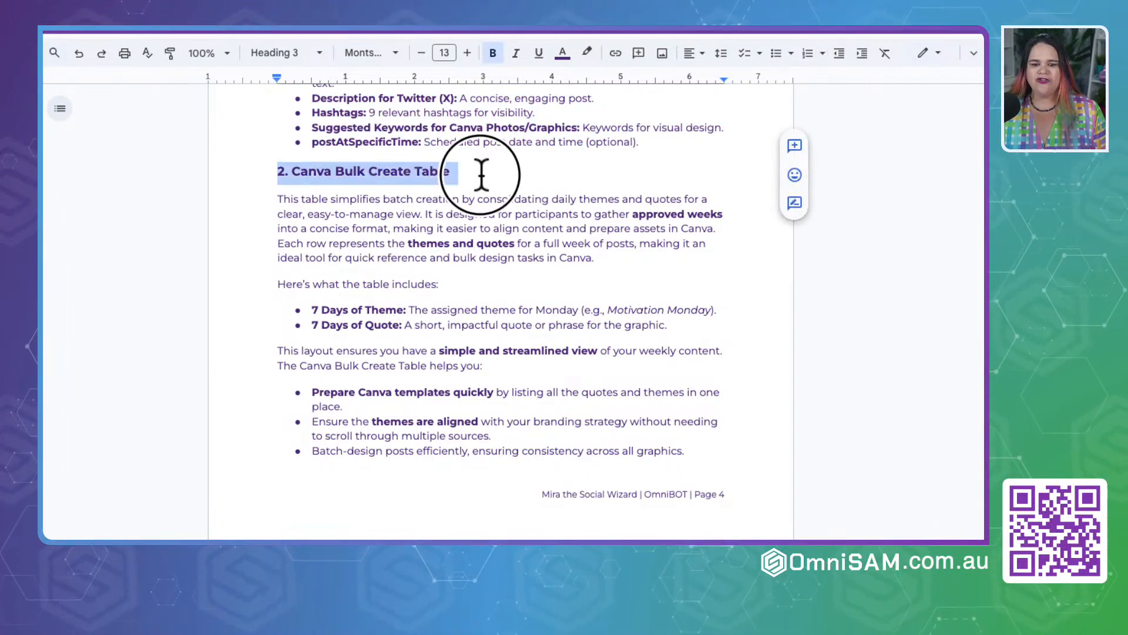
{"action": "left_click", "coordinate": [408, 326]}
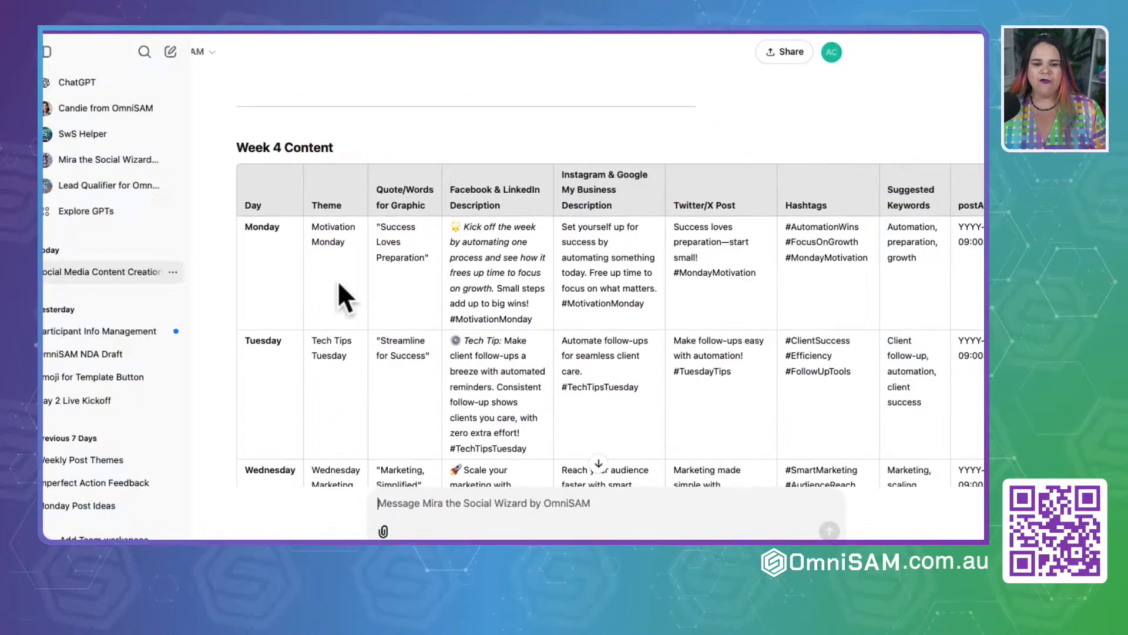
Step: Return to the Mira chat in ChatGPT and start a message reading "Can you make a table for Canva Batch create with header as"
{"action": "scroll", "coordinate": [375, 369], "scroll_direction": "down", "scroll_amount": 10}
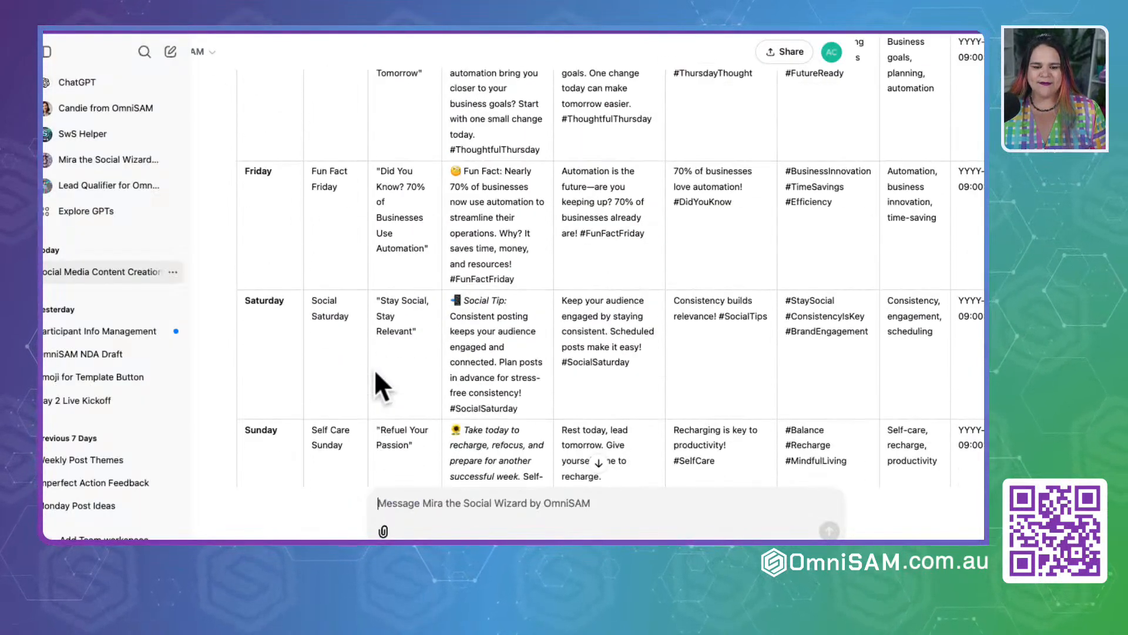
{"action": "scroll", "coordinate": [376, 373], "scroll_direction": "down", "scroll_amount": 5}
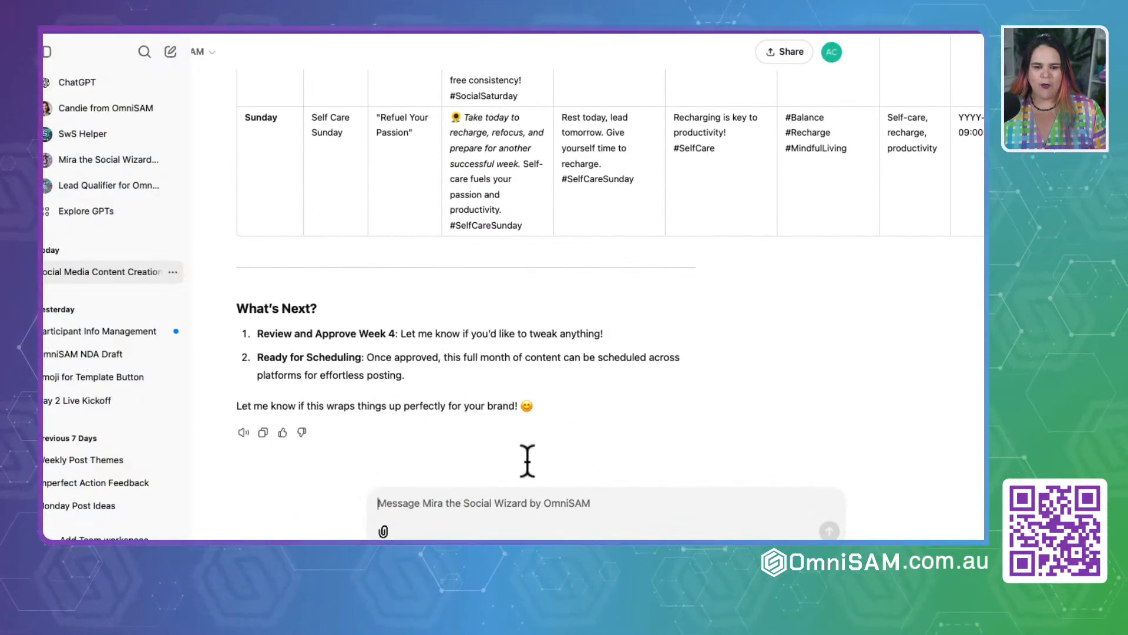
{"action": "left_click", "coordinate": [411, 506]}
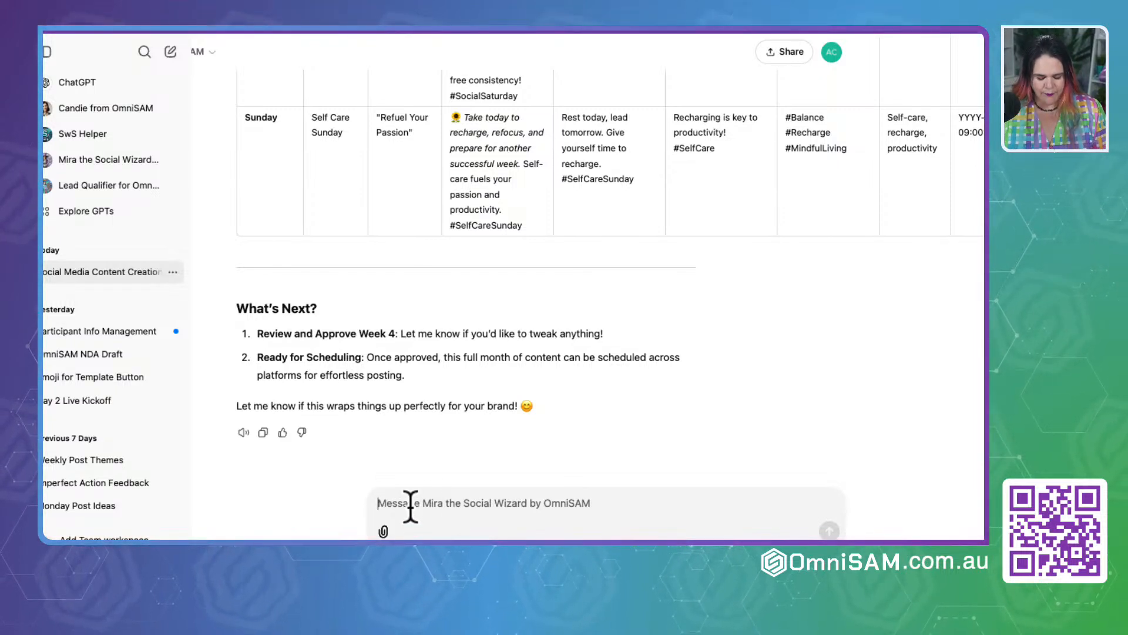
{"action": "type", "text": "Can you make a table for Ca"}
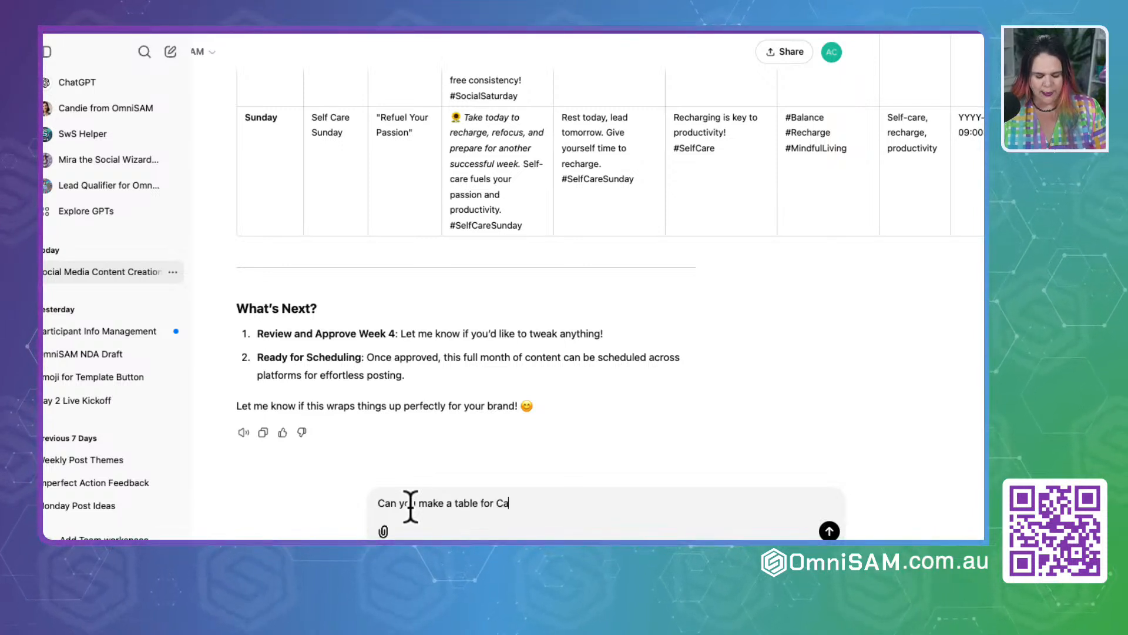
{"action": "type", "text": "nva Batch create"}
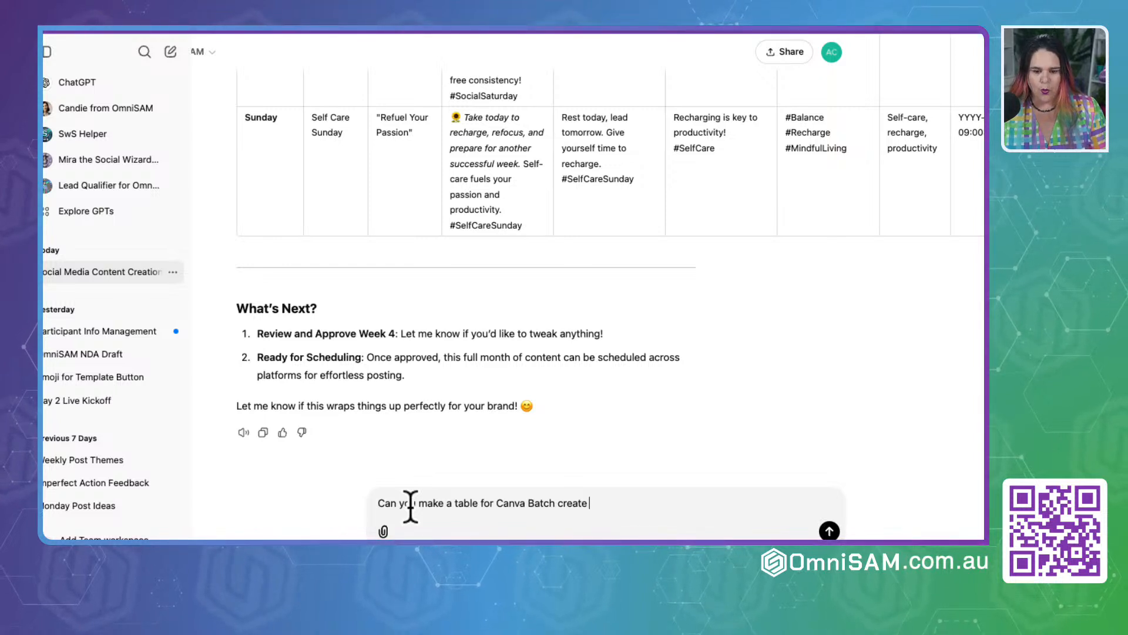
{"action": "type", "text": " with header"}
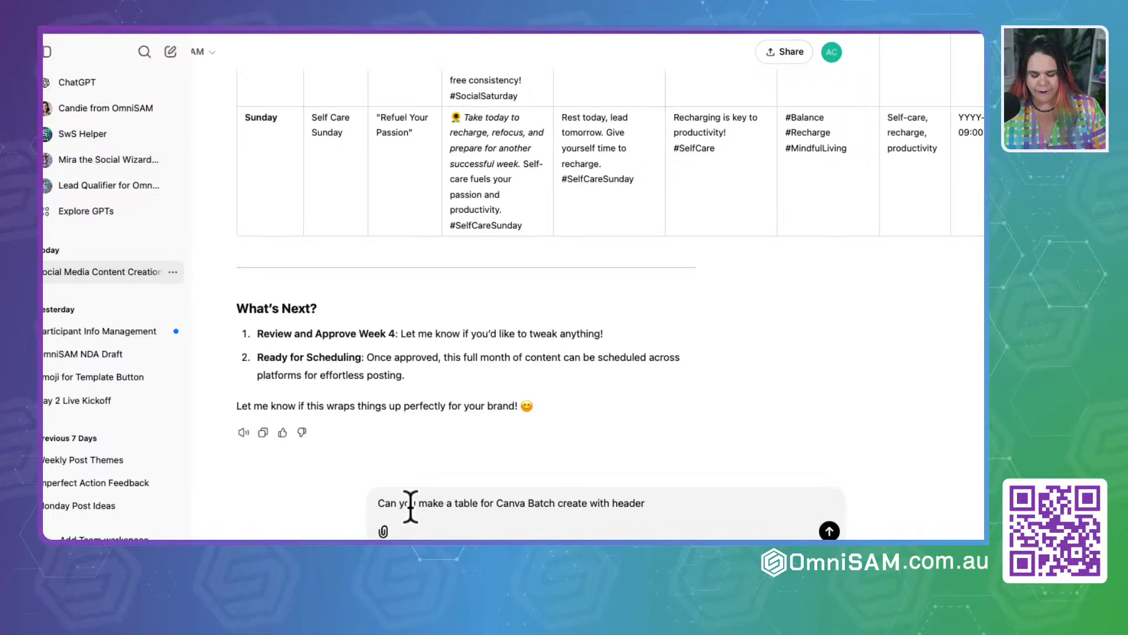
{"action": "type", "text": " as"}
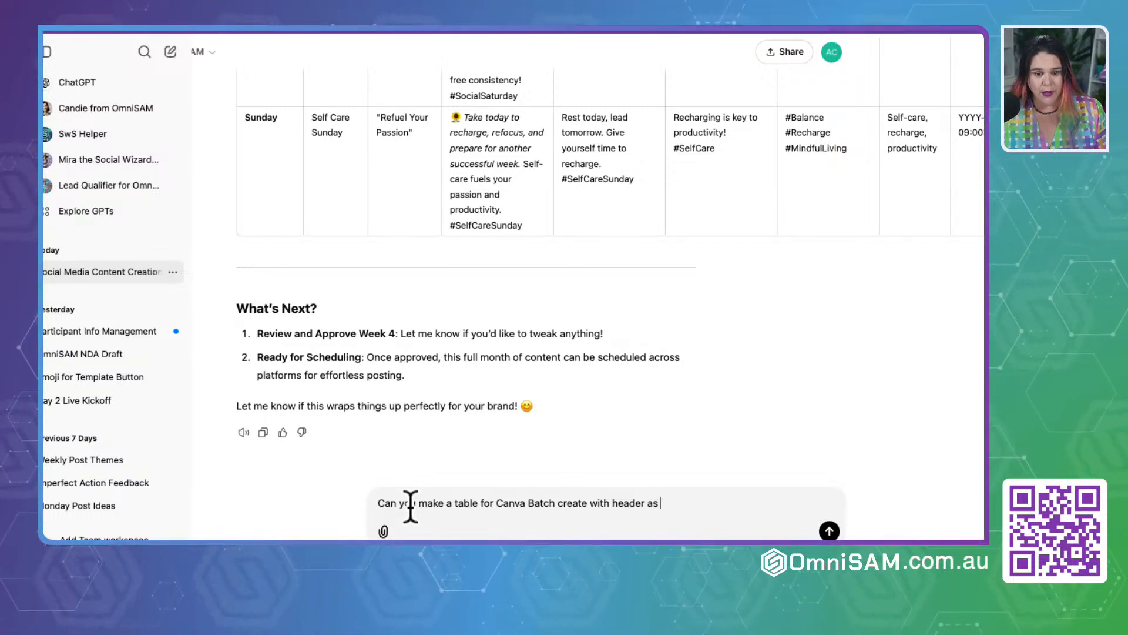
Step: Add the header names "Theme, Quote/Words for Graphic" to the draft message, copying the quote header from the Week 4 Content table
{"action": "scroll", "coordinate": [384, 326], "scroll_direction": "up", "scroll_amount": 10}
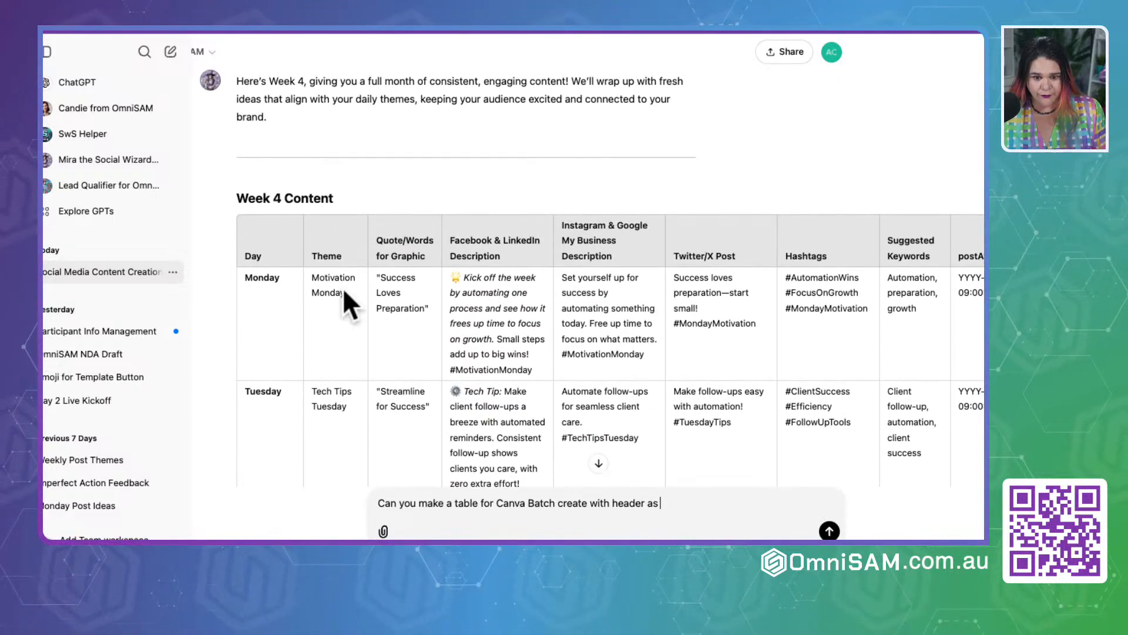
{"action": "double_click", "coordinate": [321, 257]}
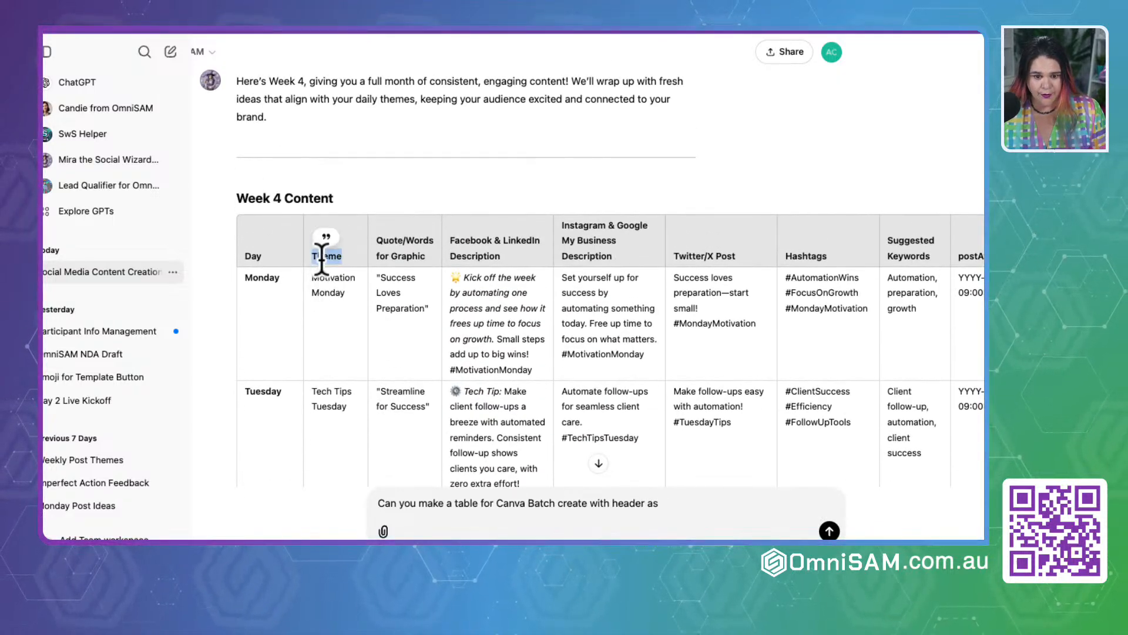
{"action": "left_click", "coordinate": [677, 512]}
{"action": "type", "text": "Theme"}
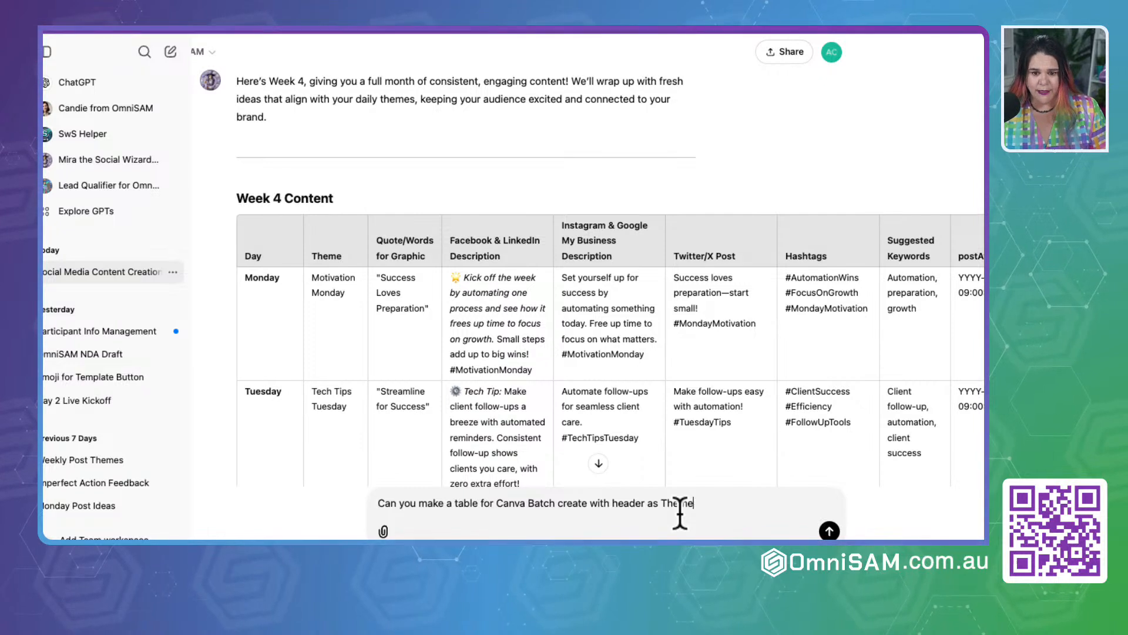
{"action": "key", "text": "shift+Return"}
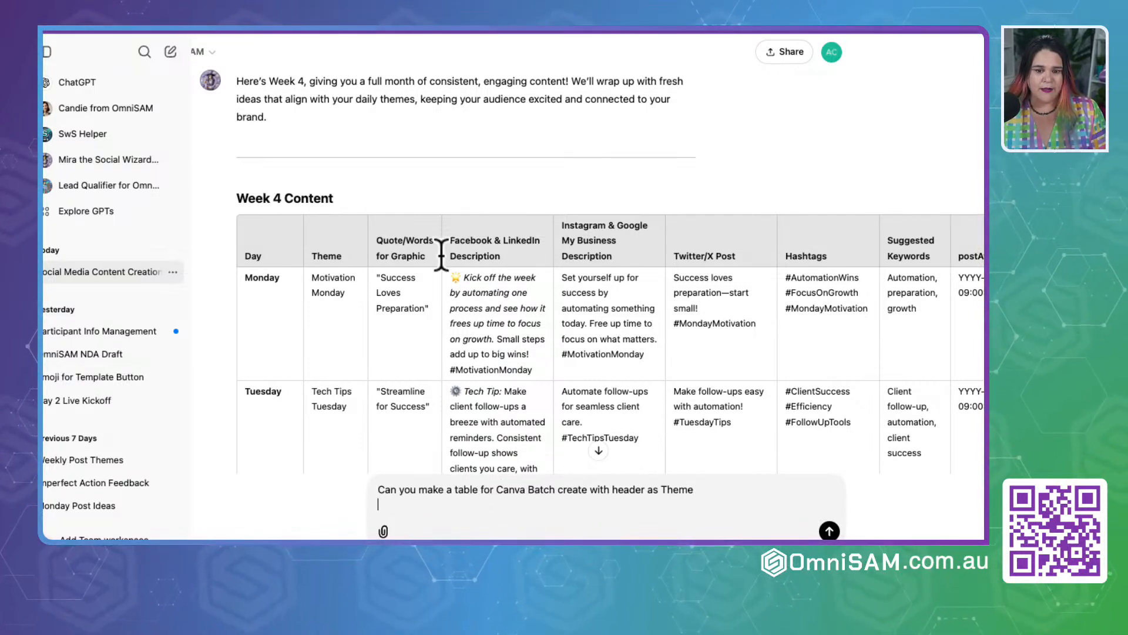
{"action": "left_click_drag", "start_coordinate": [378, 239], "coordinate": [433, 252]}
{"action": "key", "text": "ctrl+c"}
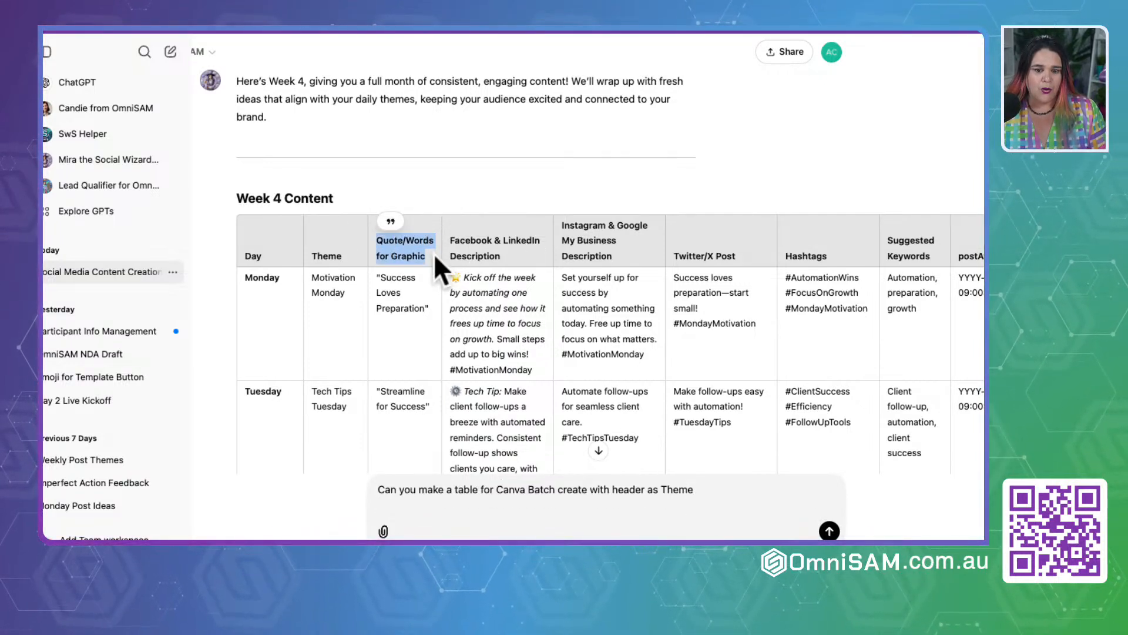
{"action": "left_click", "coordinate": [712, 492]}
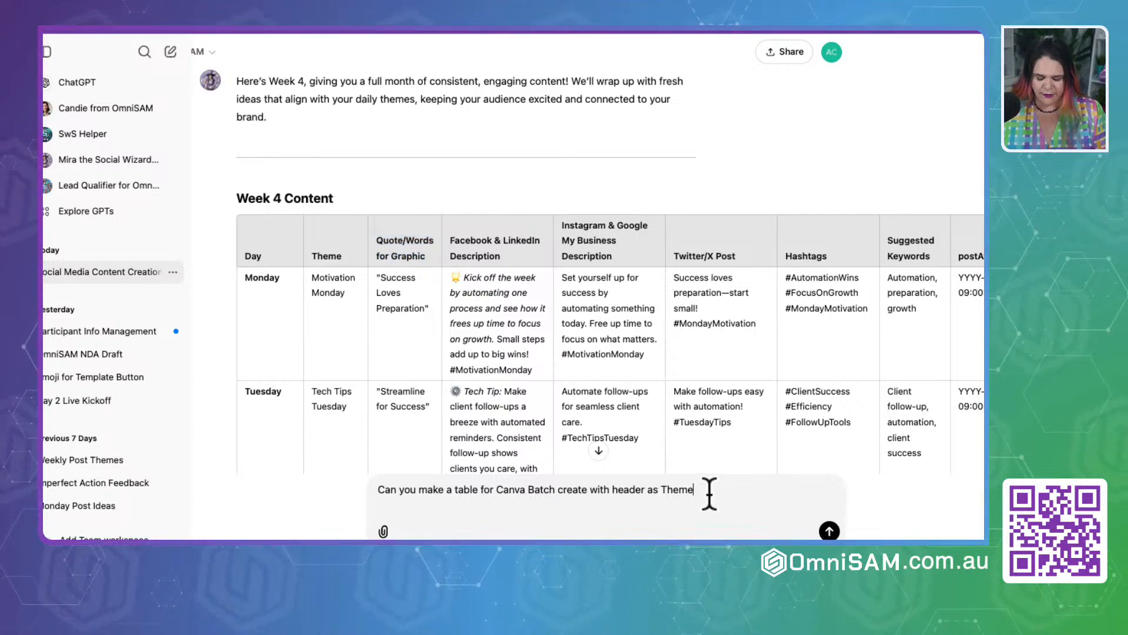
{"action": "type", "text": ","}
{"action": "key", "text": "ctrl+v"}
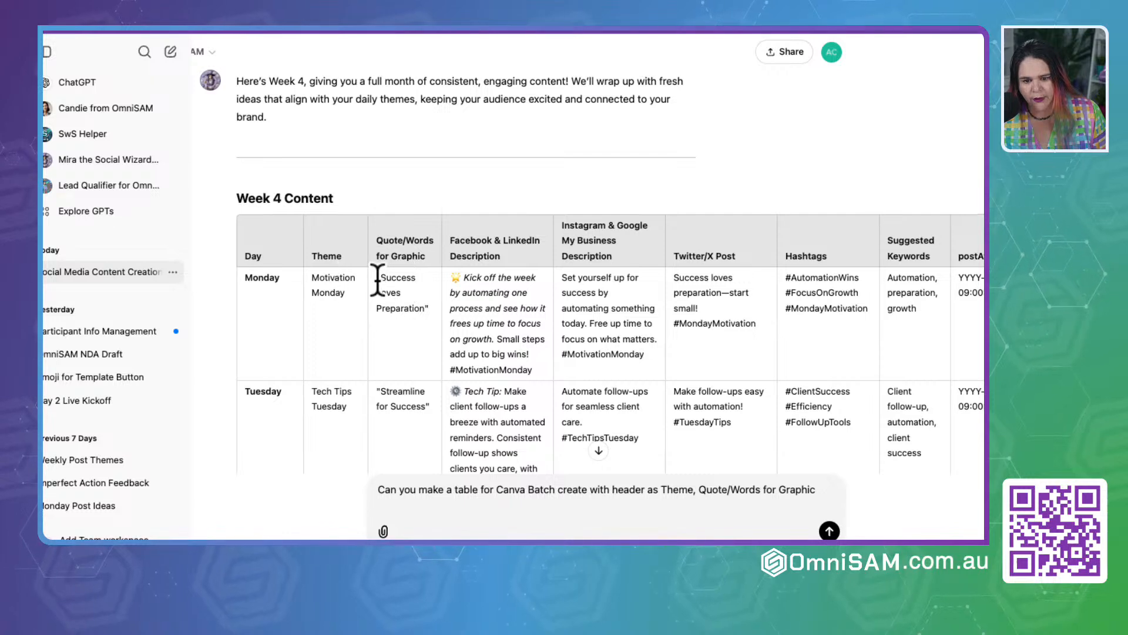
Step: Extend the draft message after the header names with the condition "without the " on the quote"
{"action": "left_click_drag", "start_coordinate": [377, 279], "coordinate": [382, 279]}
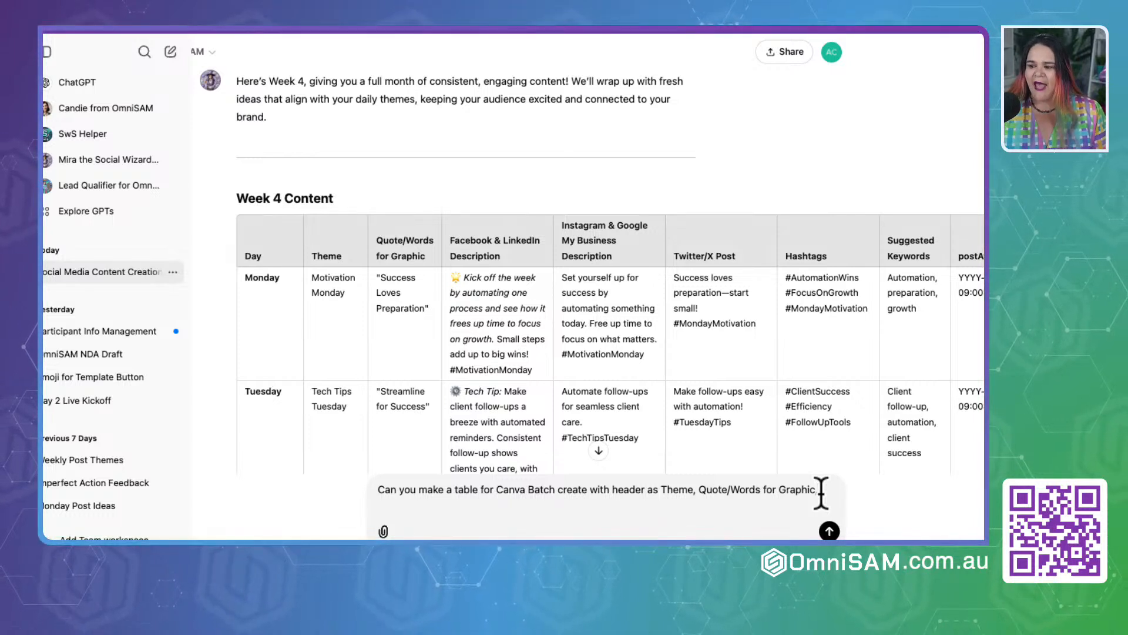
{"action": "type", "text": "witho"}
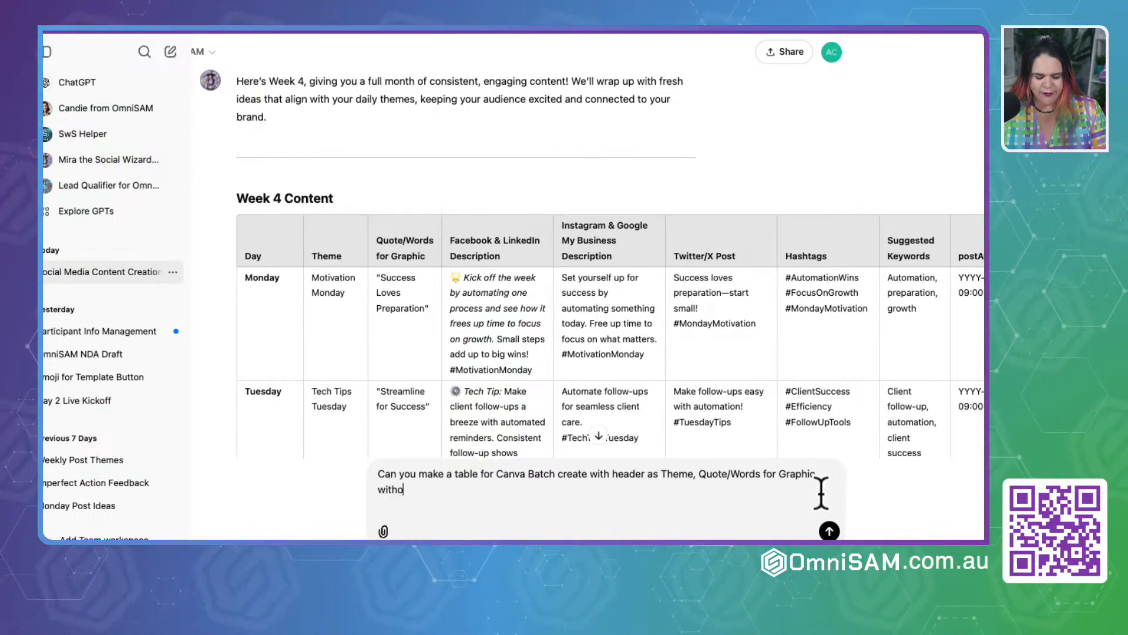
{"action": "type", "text": "ut the \" on the"}
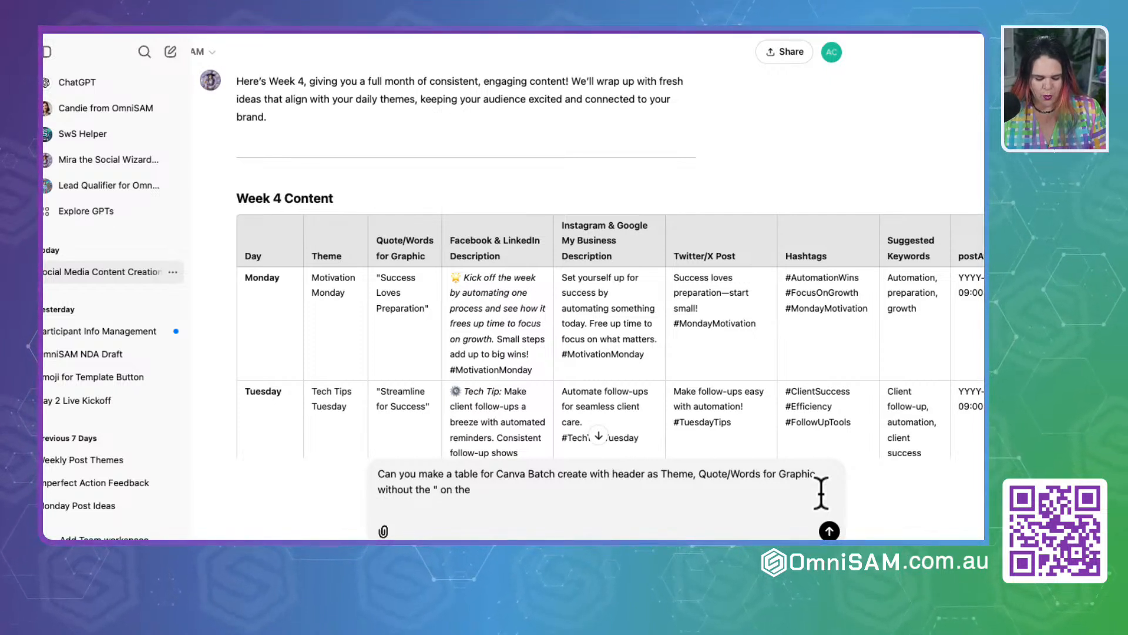
{"action": "type", "text": " quote"}
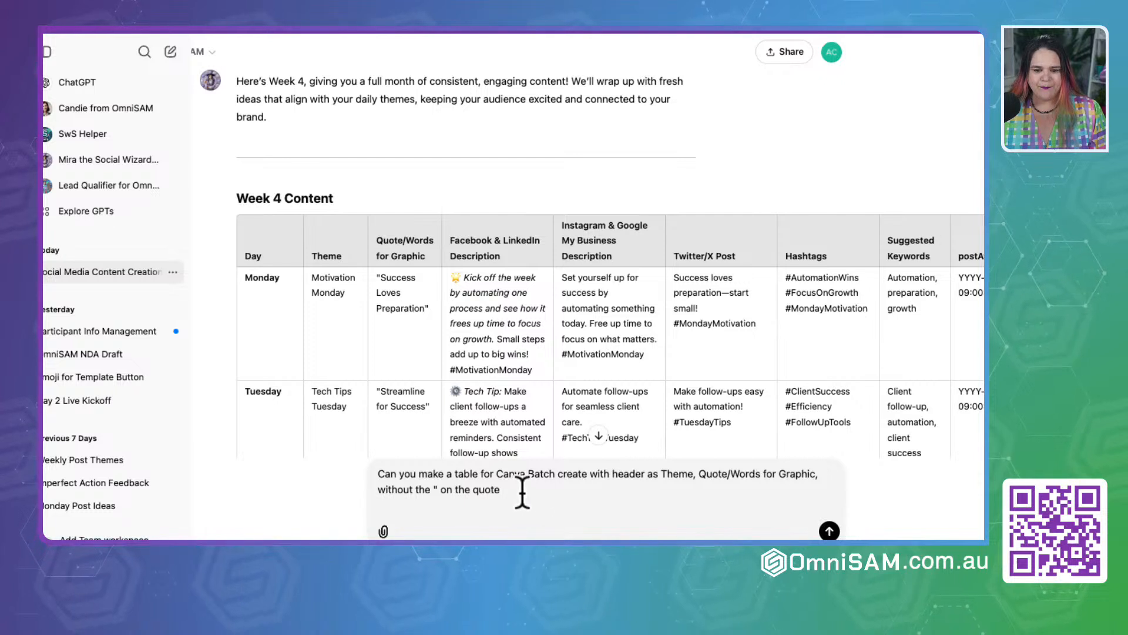
Step: Replace "Theme" in the draft message's header list with "Monday, Tuesday Wedneday, Thursday, friday saturday sunday"
{"action": "left_click", "coordinate": [663, 473]}
{"action": "double_click", "coordinate": [680, 474]}
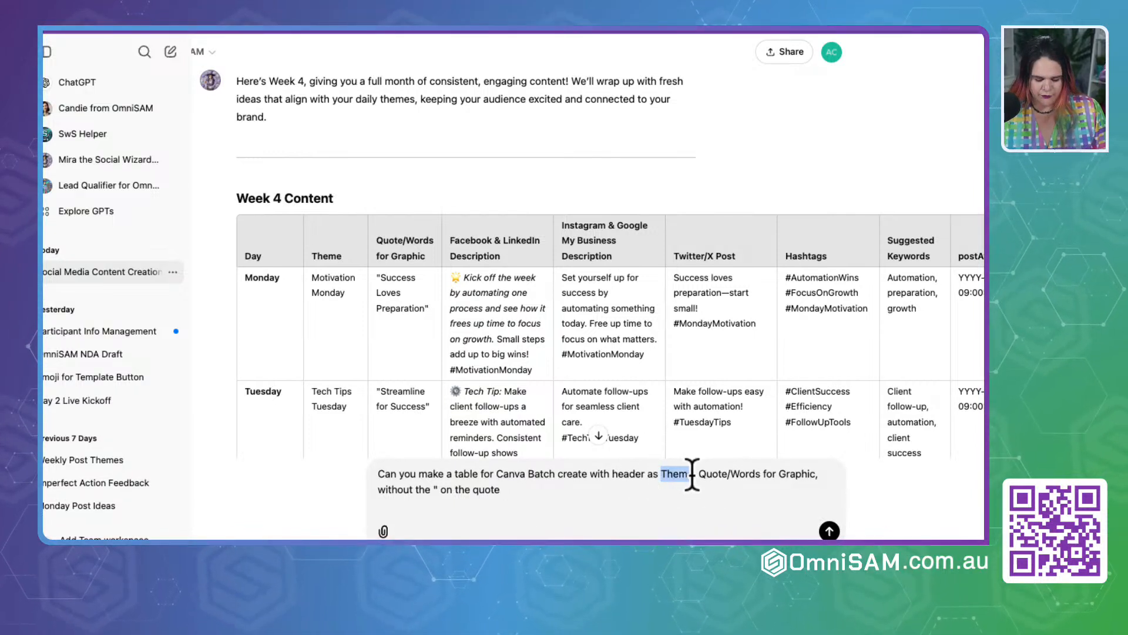
{"action": "type", "text": "Monday, Tuesday"}
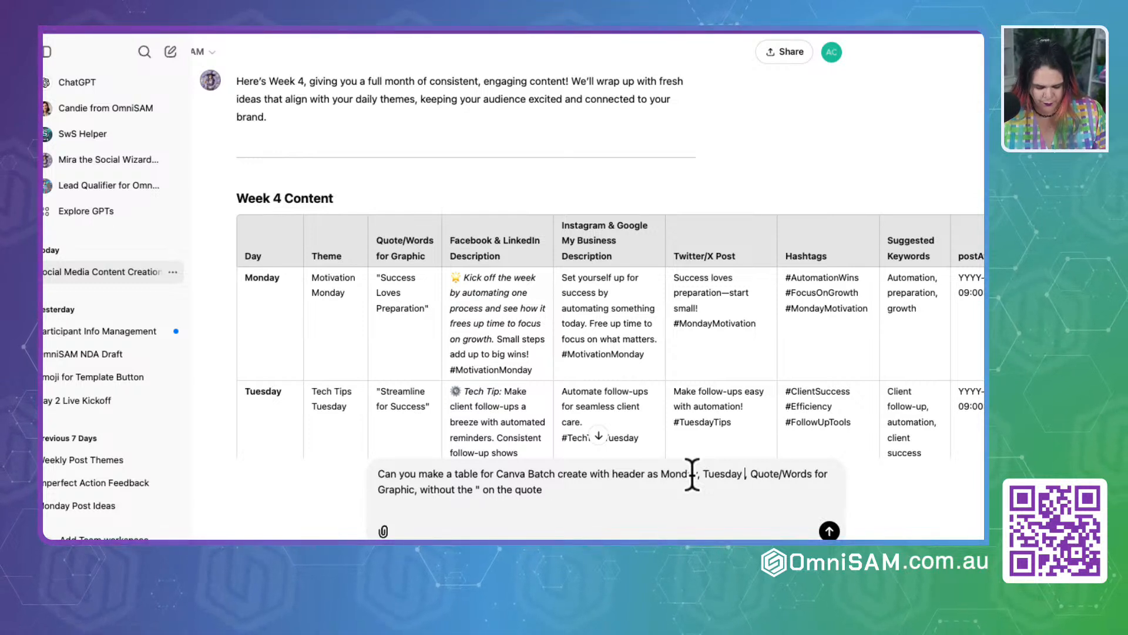
{"action": "type", "text": " Wedned"}
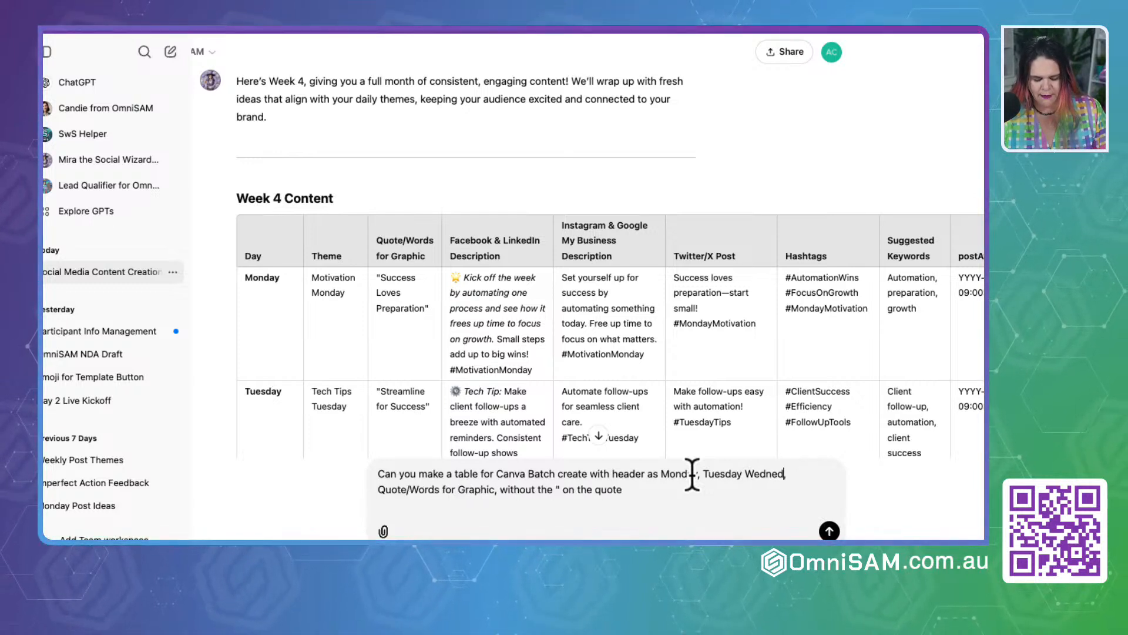
{"action": "type", "text": "ay,"}
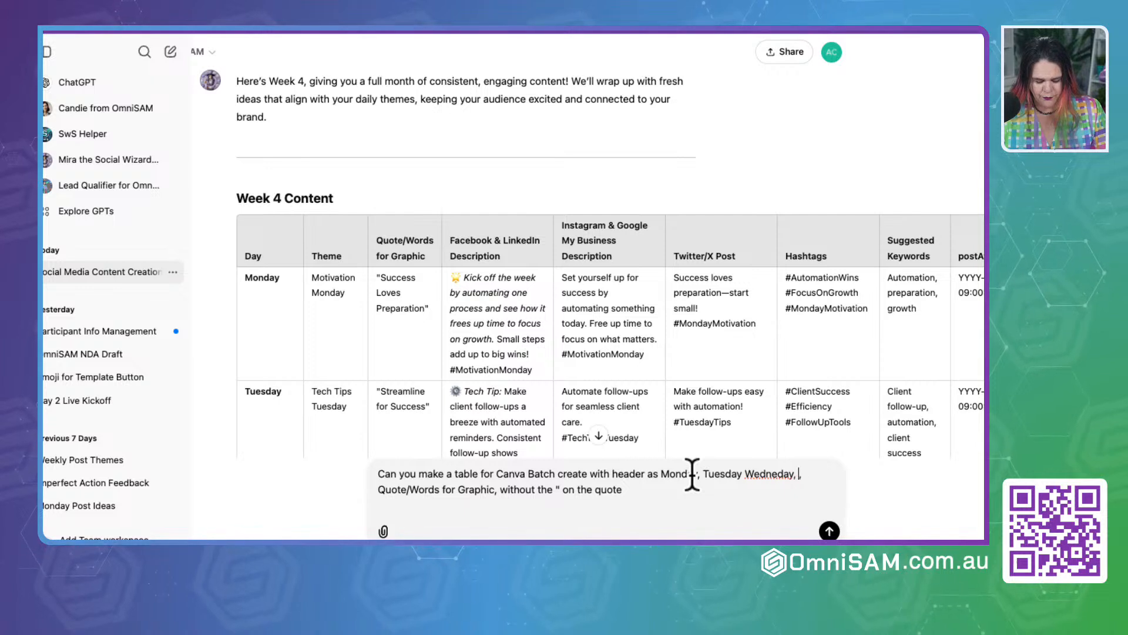
{"action": "type", "text": " Thursday, fr "}
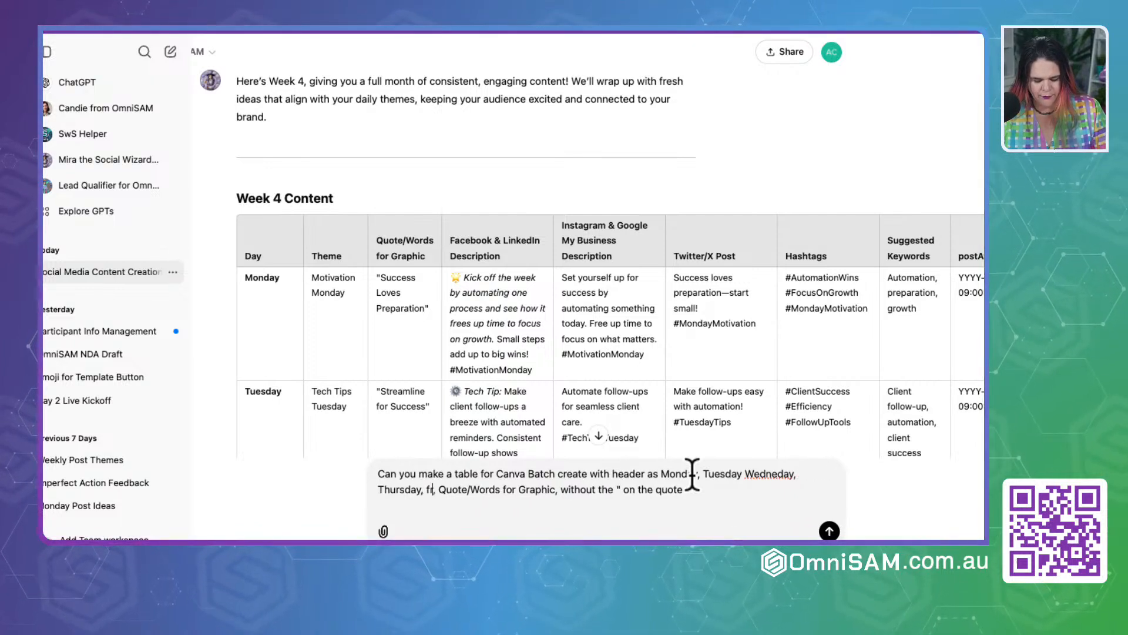
{"action": "type", "text": "iday satu"}
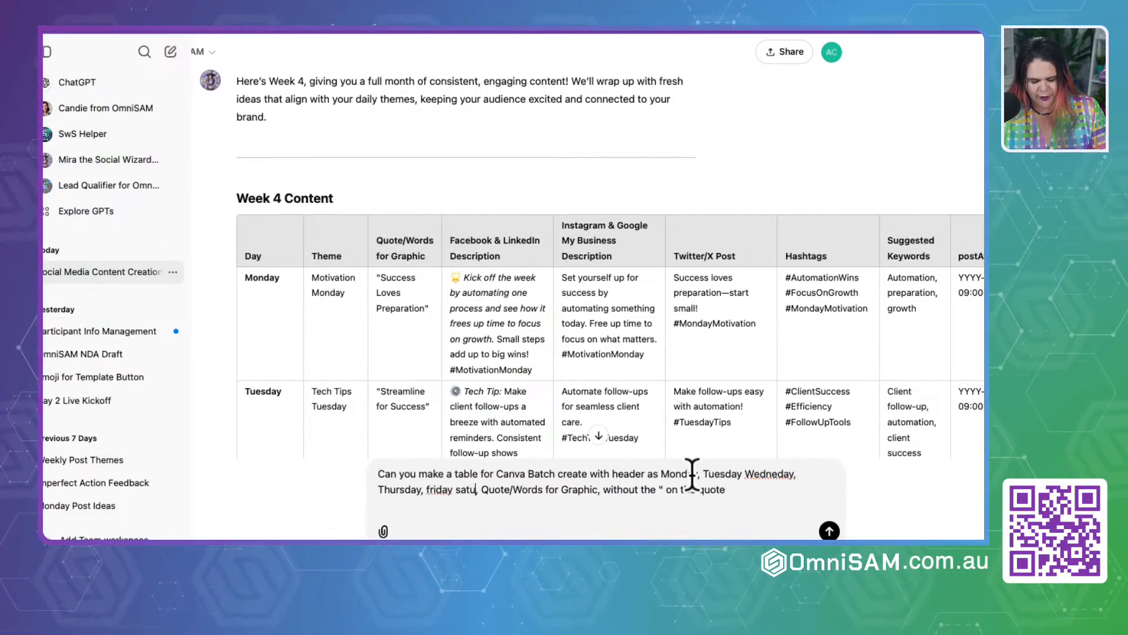
{"action": "type", "text": "rday sunda"}
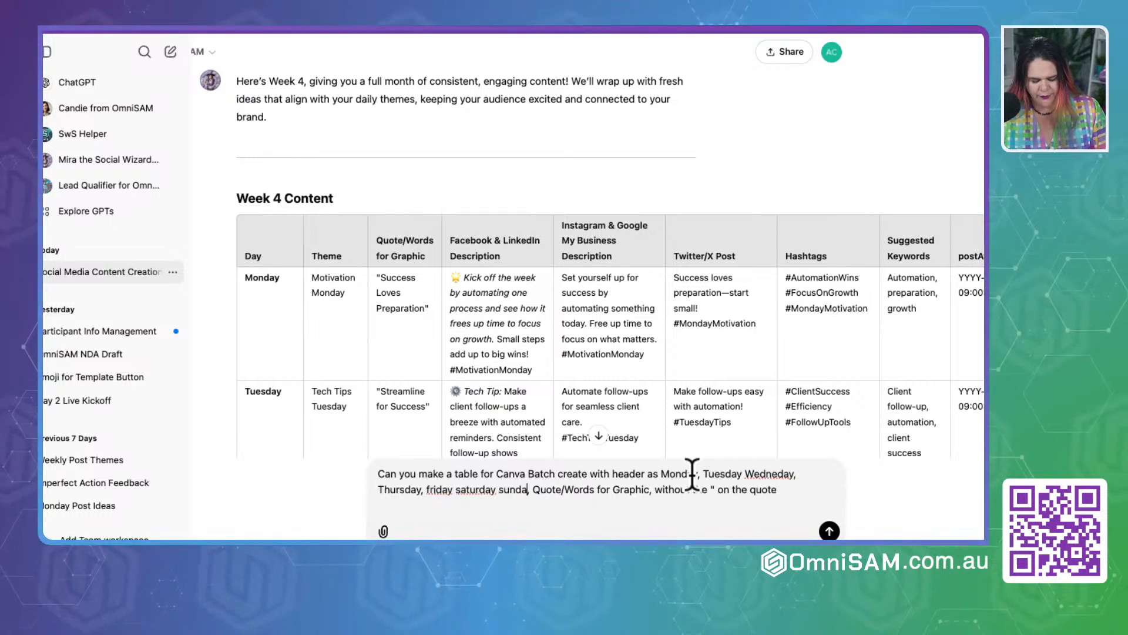
{"action": "type", "text": "y,"}
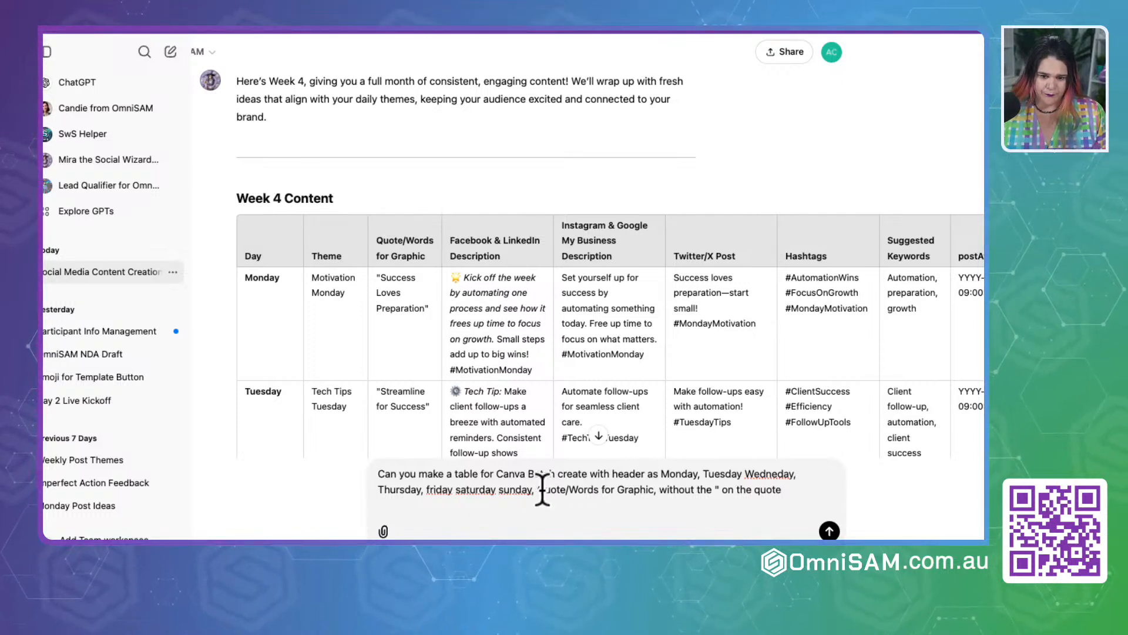
Step: Insert "under each day of the" before "Quote/Words for Graphic" in the draft and send the message
{"action": "type", "text": "under"}
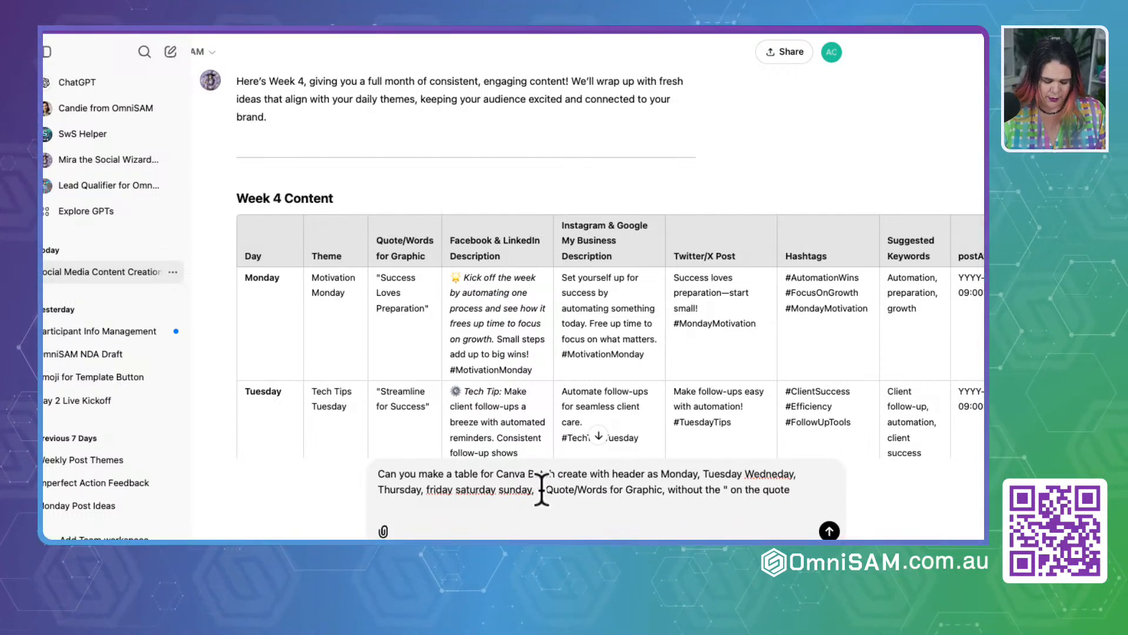
{"action": "type", "text": " each day of the"}
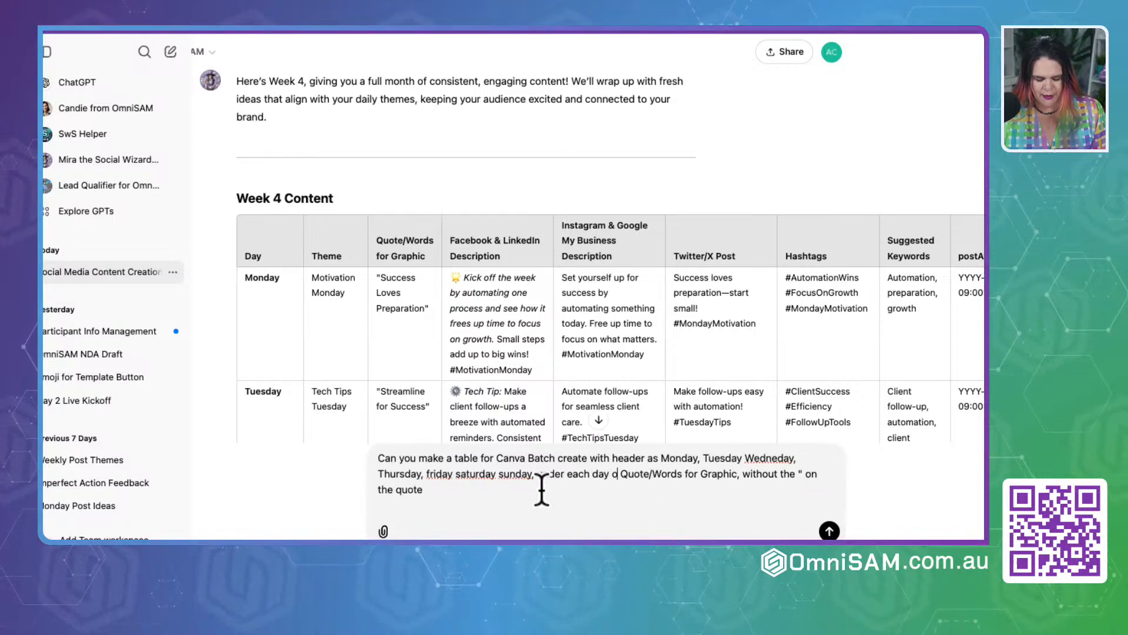
{"action": "type", "text": " wee"}
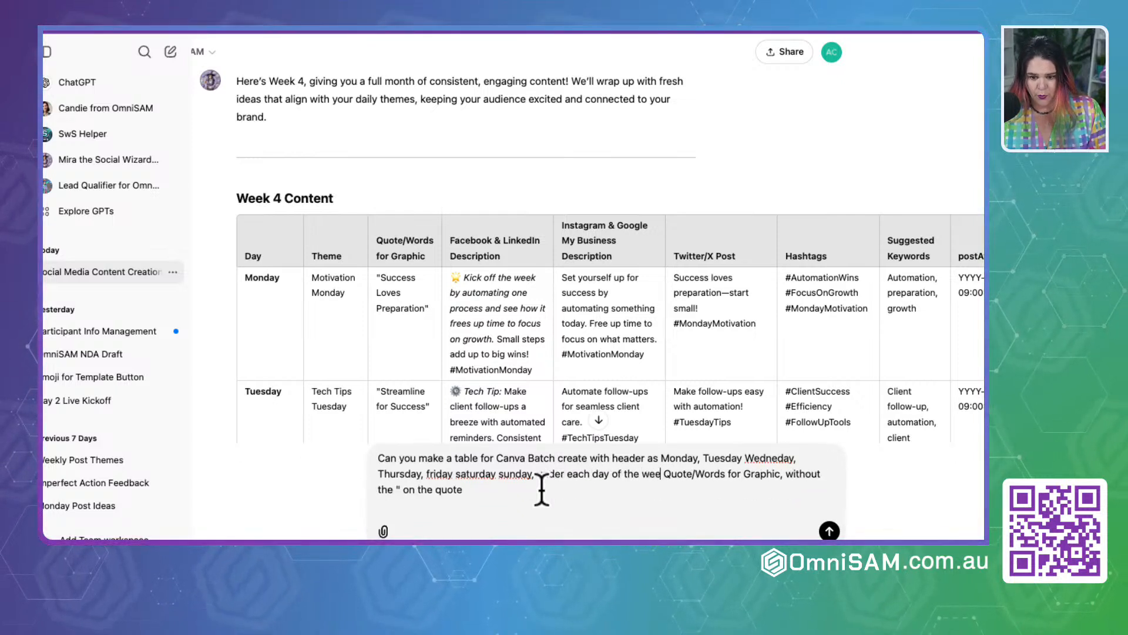
{"action": "type", "text": "k"}
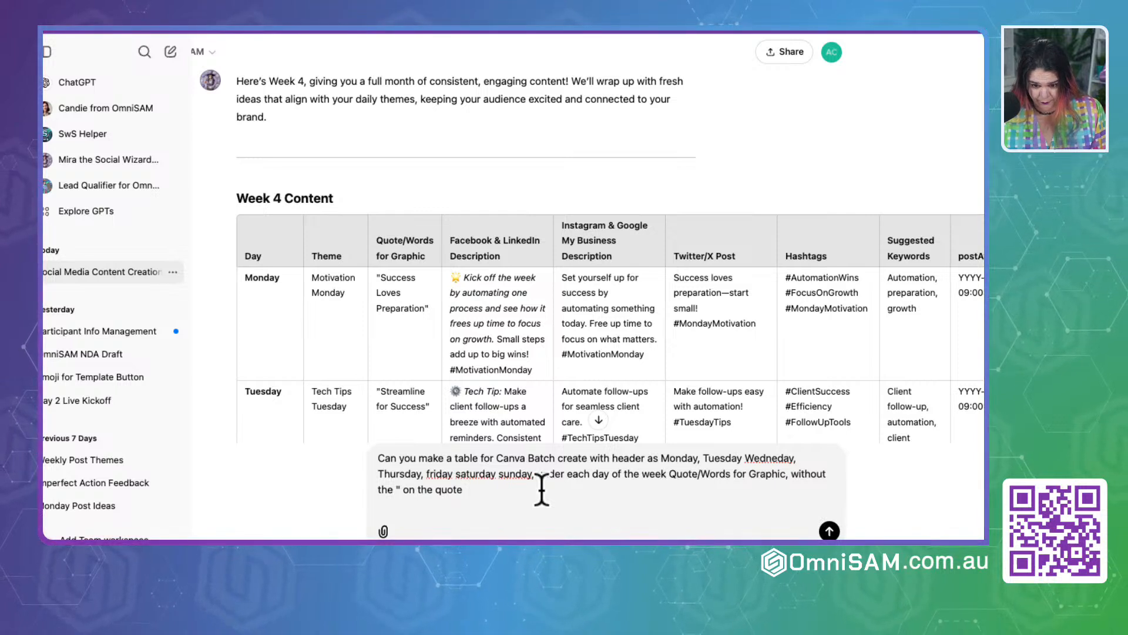
{"action": "key", "text": "BackSpace"}
{"action": "key", "text": "BackSpace"}
{"action": "key", "text": "BackSpace"}
{"action": "key", "text": "BackSpace"}
{"action": "key", "text": "BackSpace"}
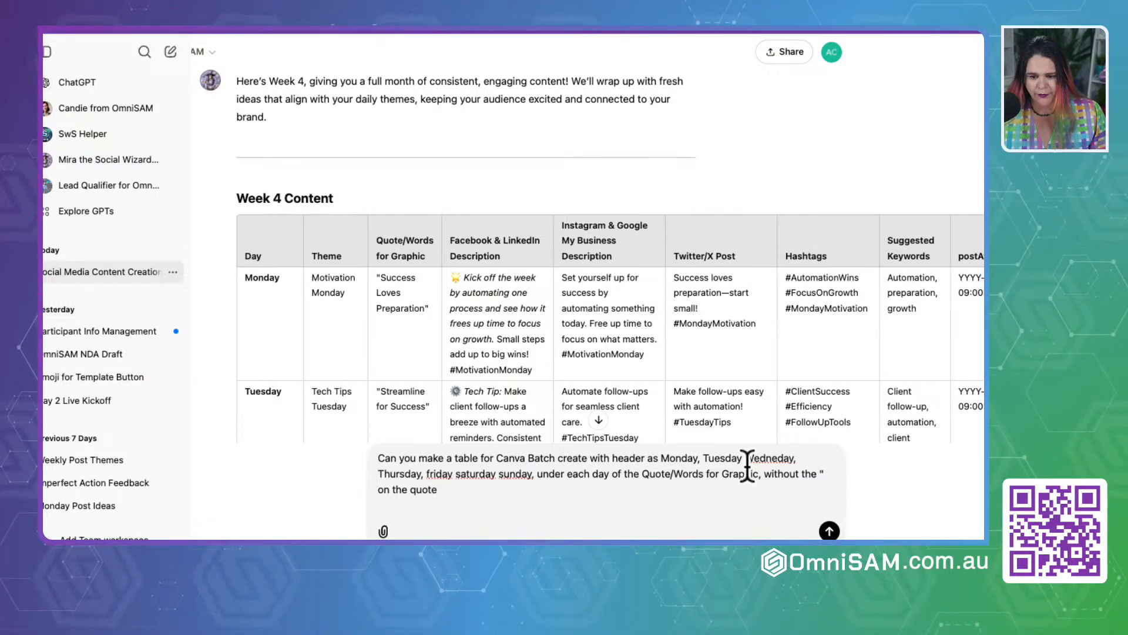
{"action": "left_click", "coordinate": [612, 474]}
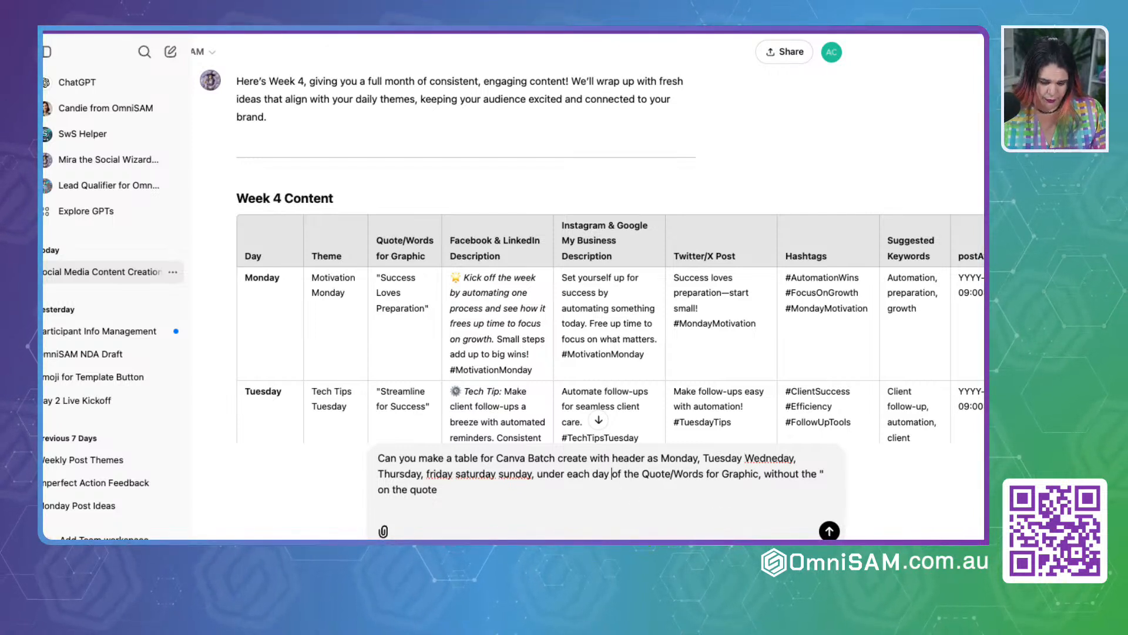
{"action": "left_click", "coordinate": [829, 531]}
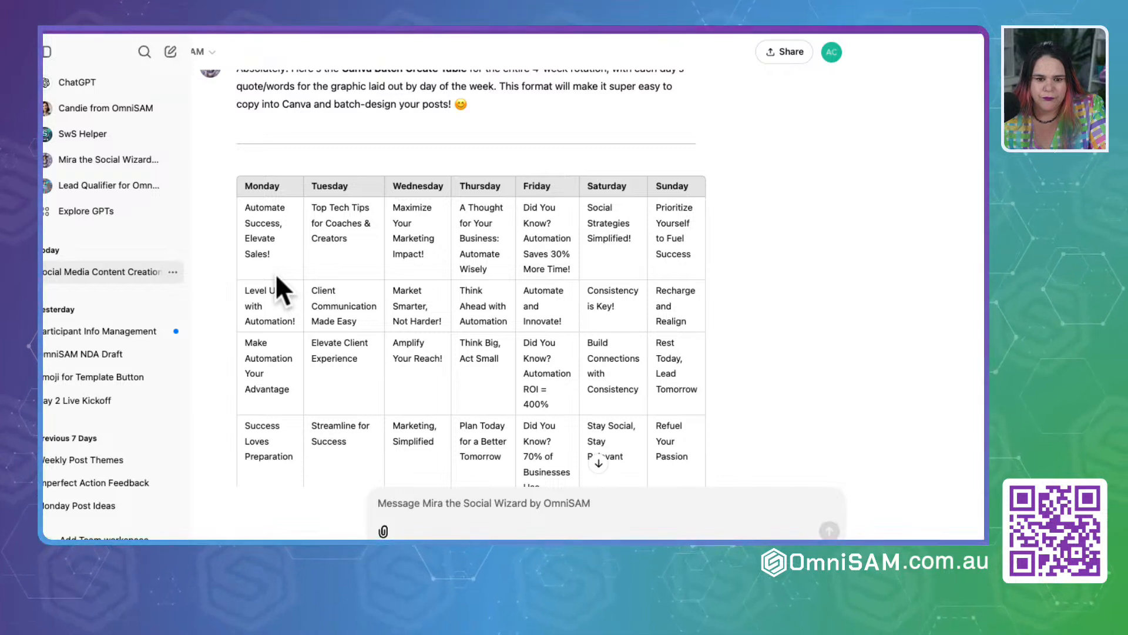
{"action": "left_click", "coordinate": [523, 511]}
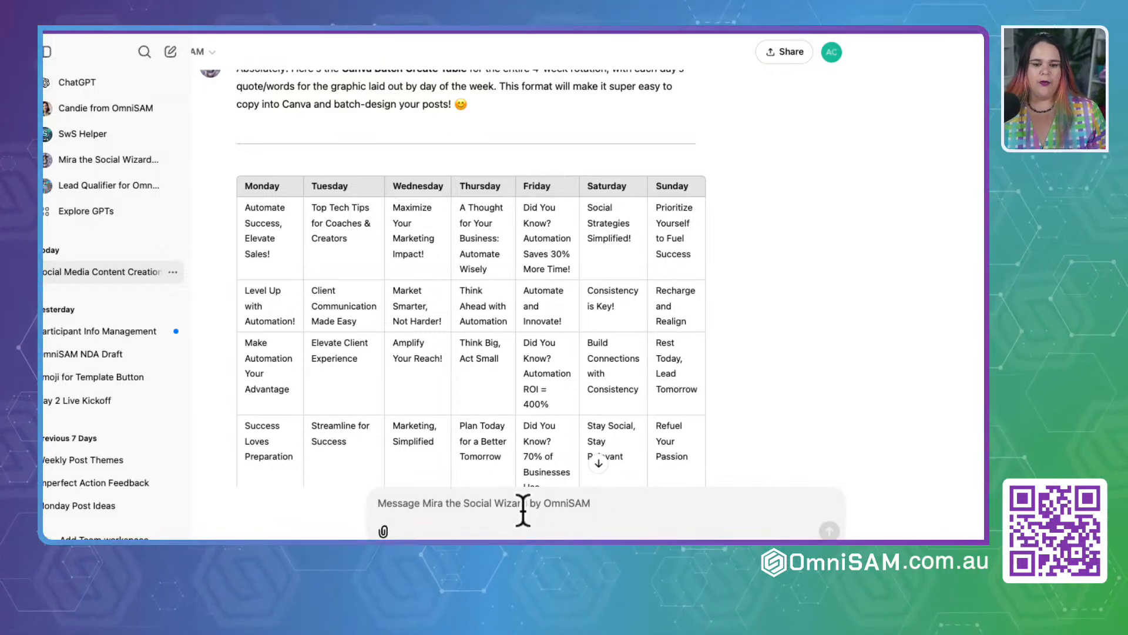
{"action": "type", "text": "Monday Q"}
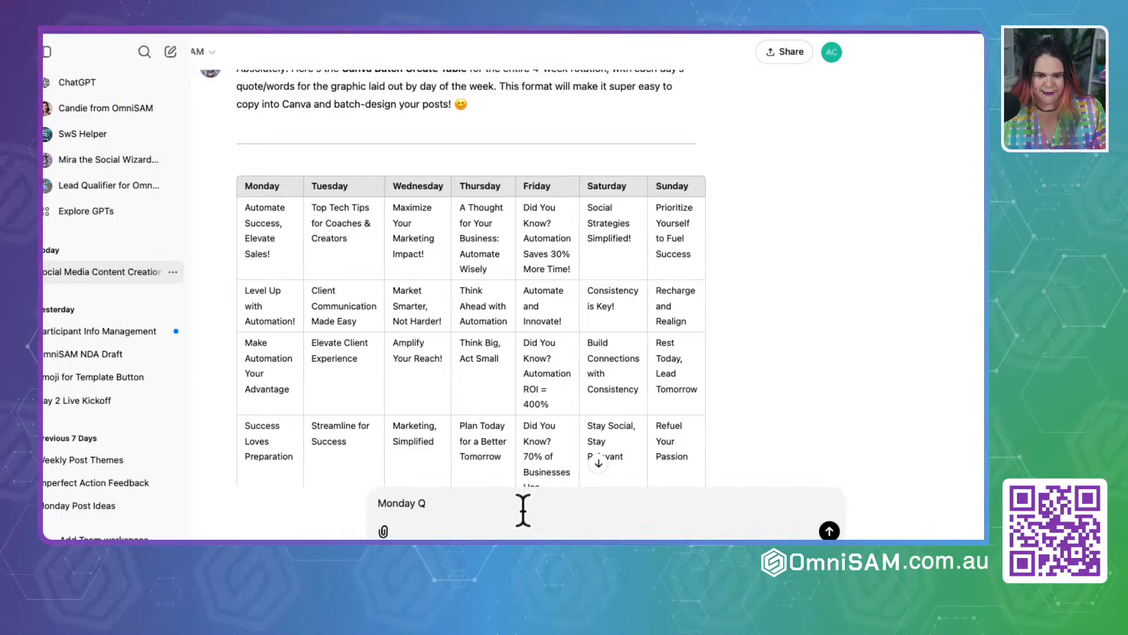
{"action": "type", "text": "The"}
{"action": "key", "text": "BackSpace"}
{"action": "key", "text": "BackSpace"}
{"action": "key", "text": "BackSpace"}
{"action": "key", "text": "BackSpace"}
{"action": "key", "text": "BackSpace"}
{"action": "key", "text": "BackSpace"}
{"action": "key", "text": "BackSpace"}
{"action": "key", "text": "BackSpace"}
{"action": "key", "text": "BackSpace"}
{"action": "key", "text": "BackSpace"}
{"action": "type", "text": "Head"}
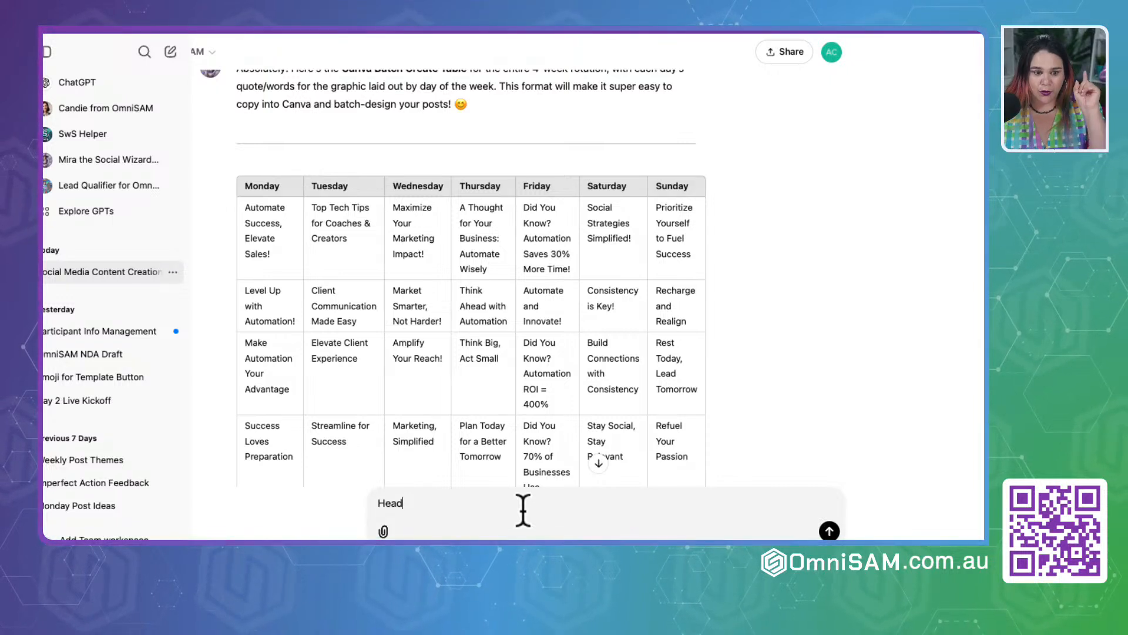
{"action": "key", "text": "BackSpace"}
{"action": "key", "text": "BackSpace"}
{"action": "key", "text": "BackSpace"}
{"action": "key", "text": "BackSpace"}
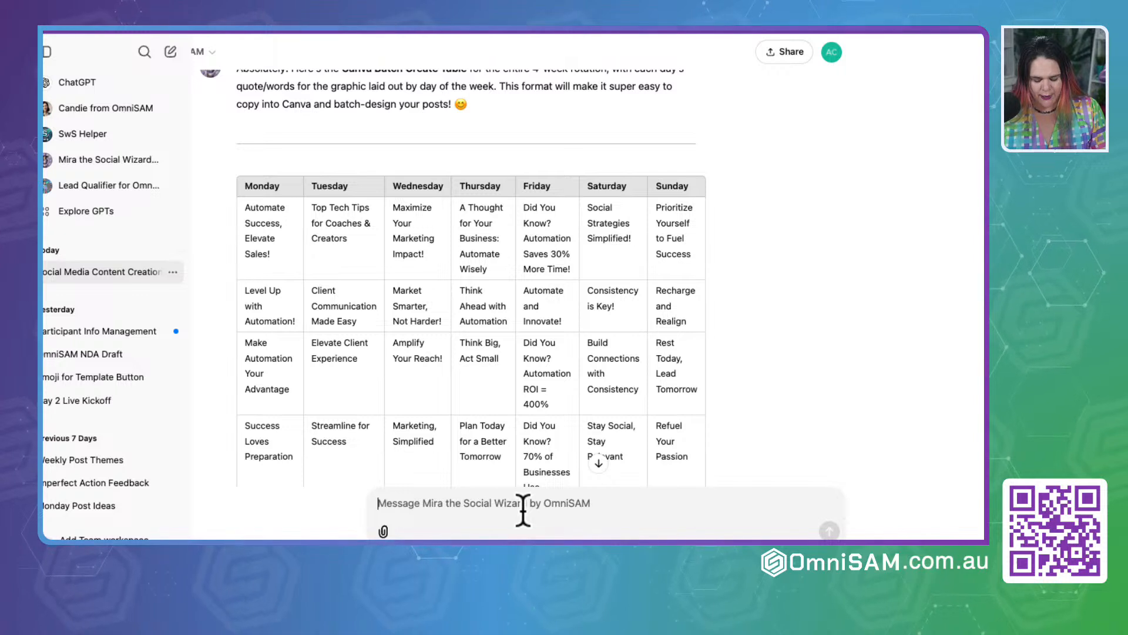
Step: Start a new message to Mira with "Headers as follows:" and a second line reading "Monday Theme, Monday Quote"
{"action": "type", "text": "Headers"}
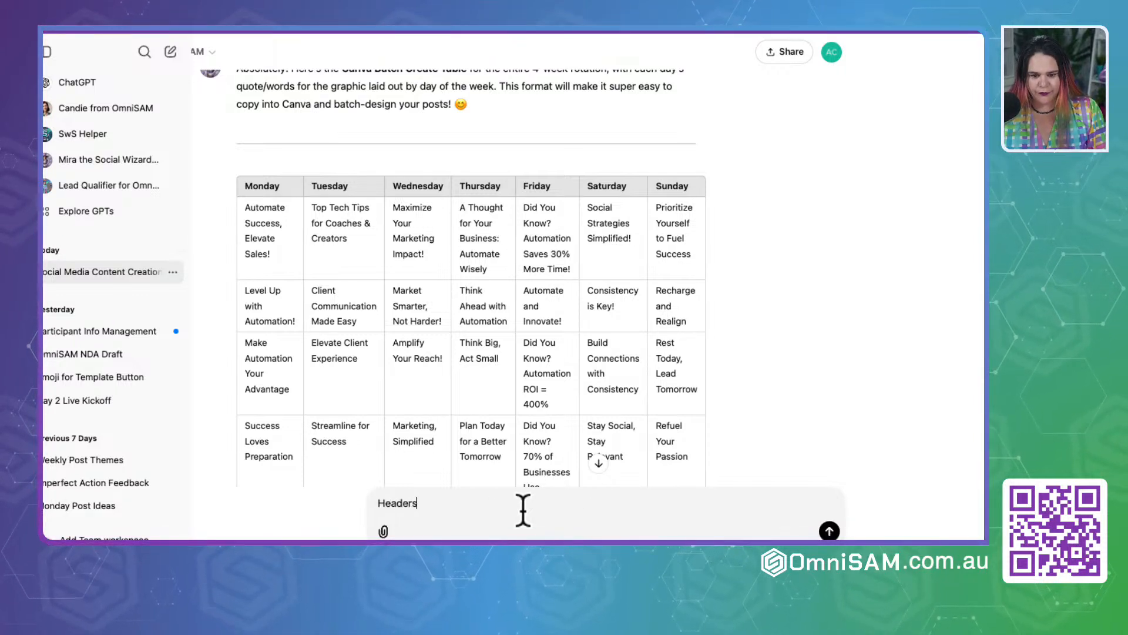
{"action": "type", "text": " as follow"}
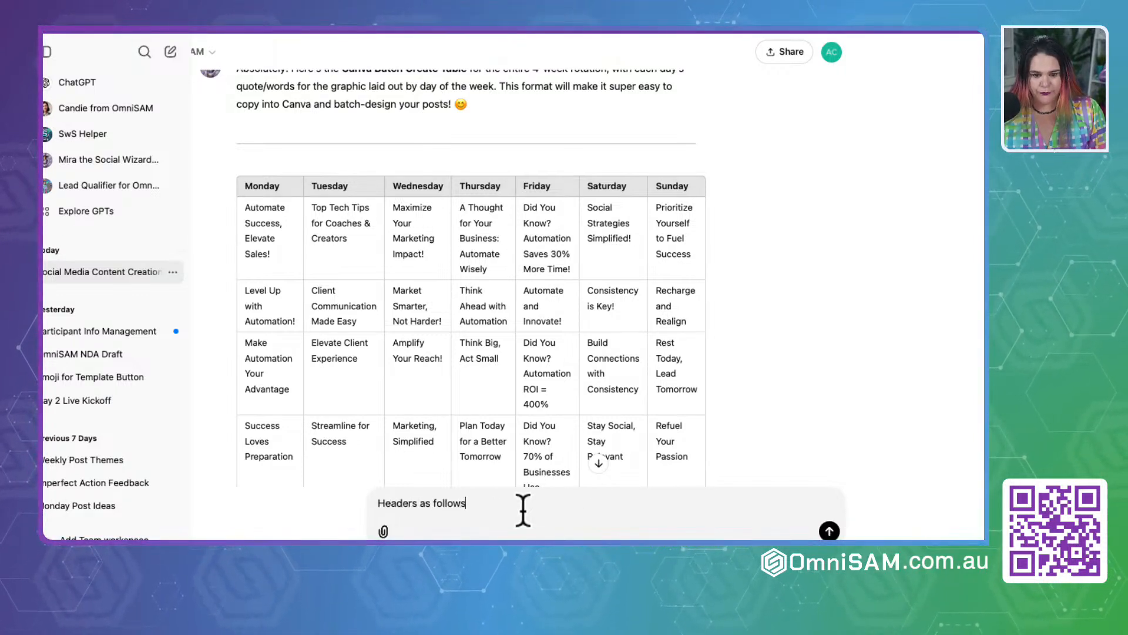
{"action": "type", "text": "s:"}
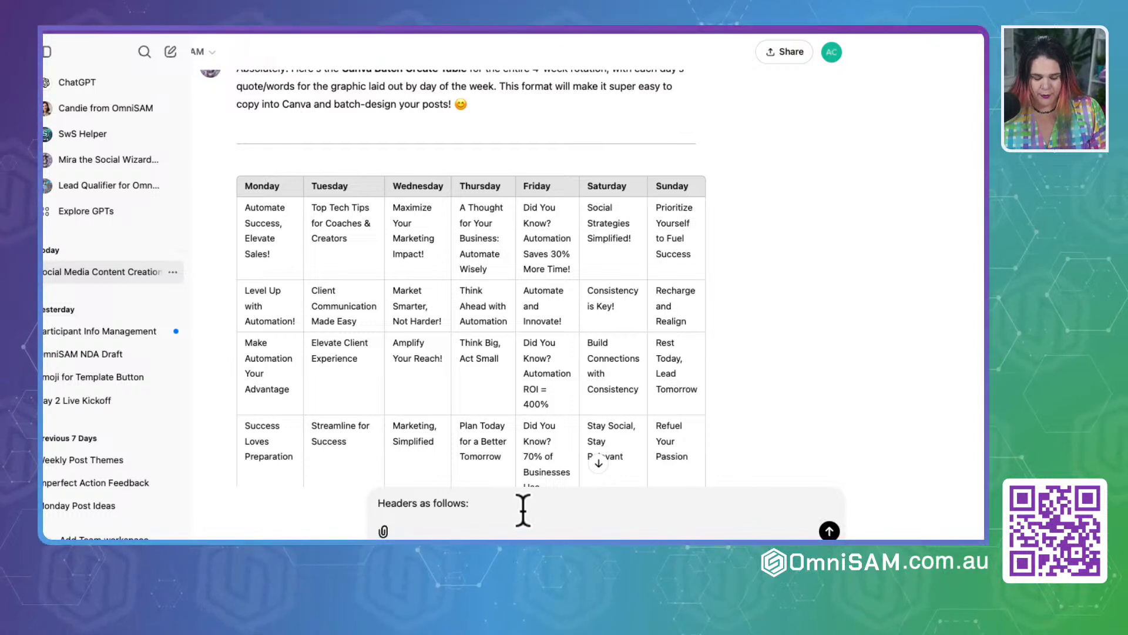
{"action": "key", "text": "shift+Return"}
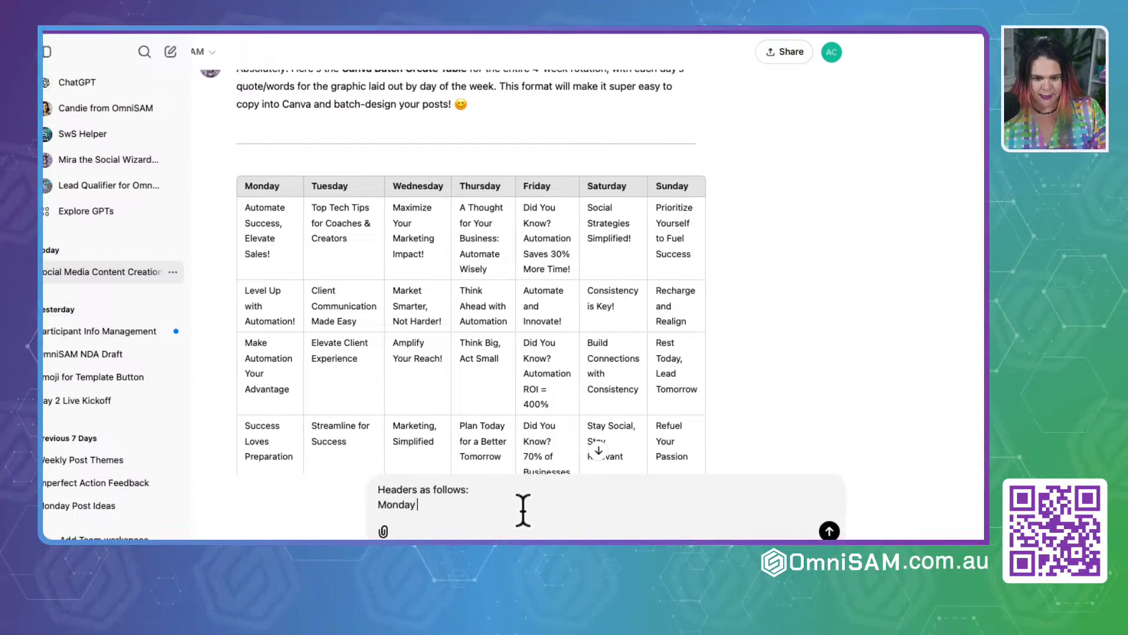
{"action": "type", "text": "Monday Theme, Monday"}
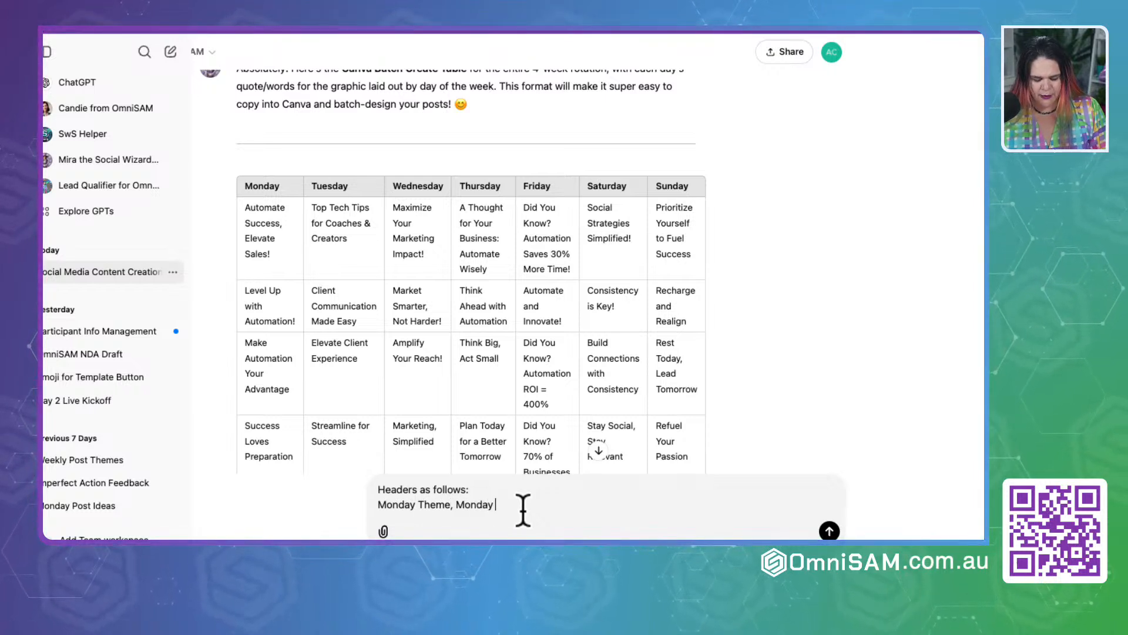
{"action": "type", "text": " Quote"}
{"action": "key", "text": "shift+Return"}
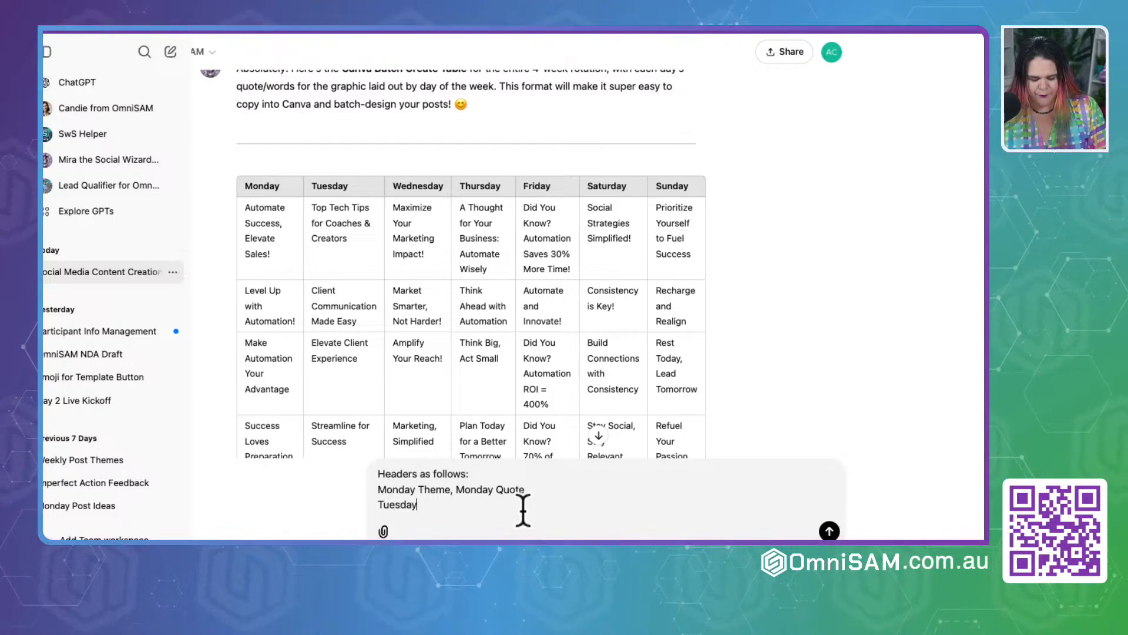
Step: Add the line "Tuesday THeme, Tuesday quote" to the draft's header list
{"action": "type", "text": "Tuesday THeme, "}
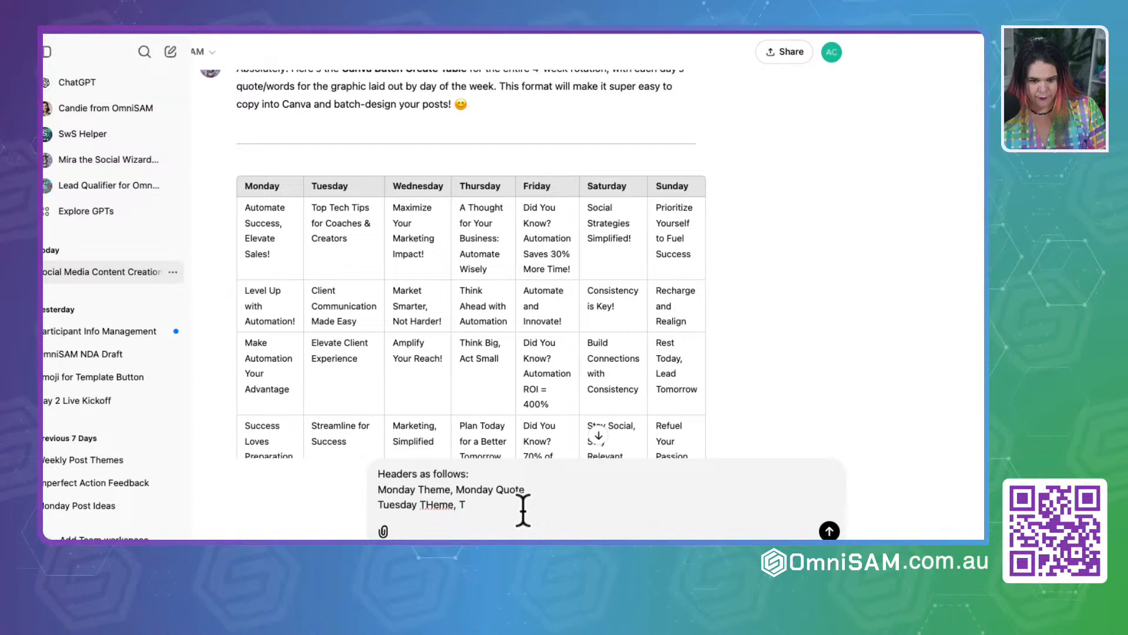
{"action": "type", "text": "Tuesday"}
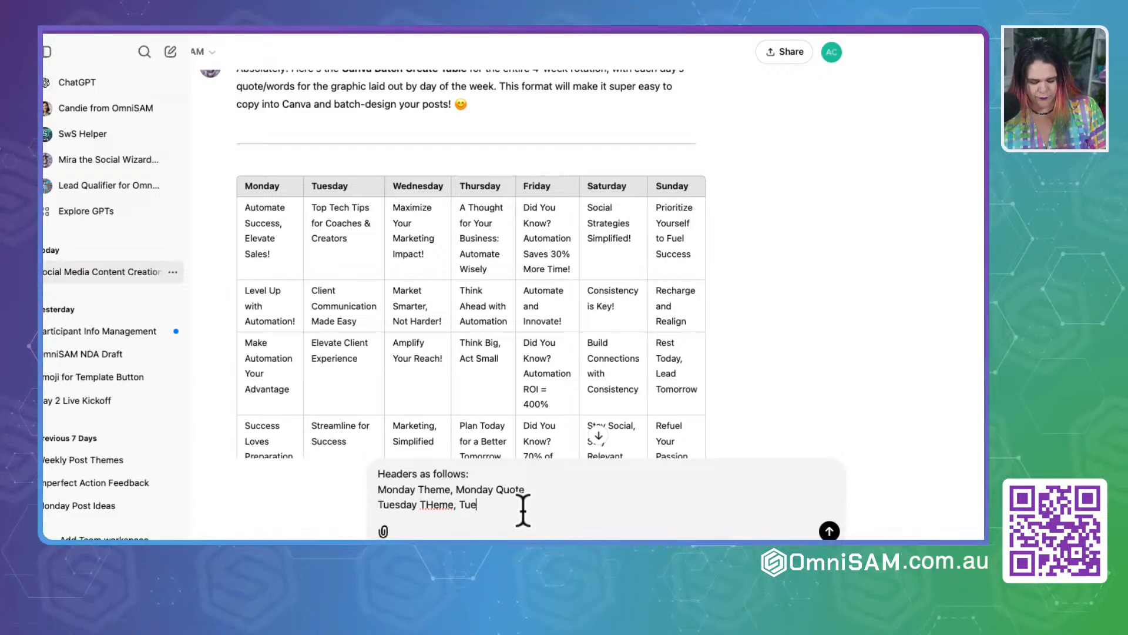
{"action": "type", "text": " quo"}
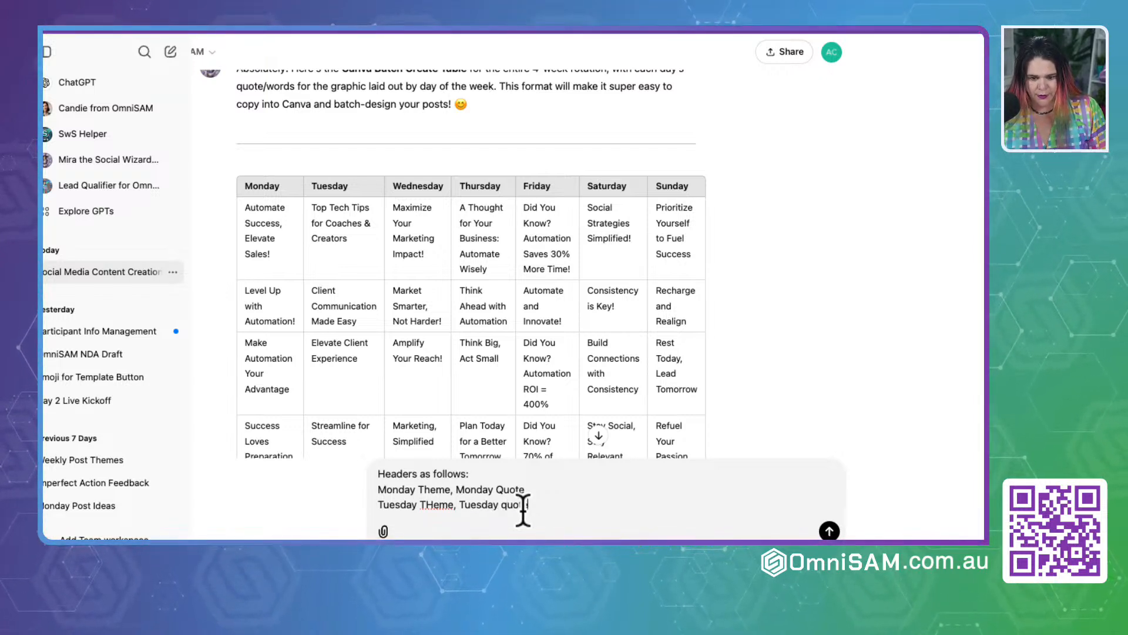
{"action": "type", "text": "te"}
{"action": "key", "text": "shift+Return"}
Step: Finish the message with "and continue with the pattern for the week" and a line asking for all 4 weeks, and send it
{"action": "type", "text": "and th"}
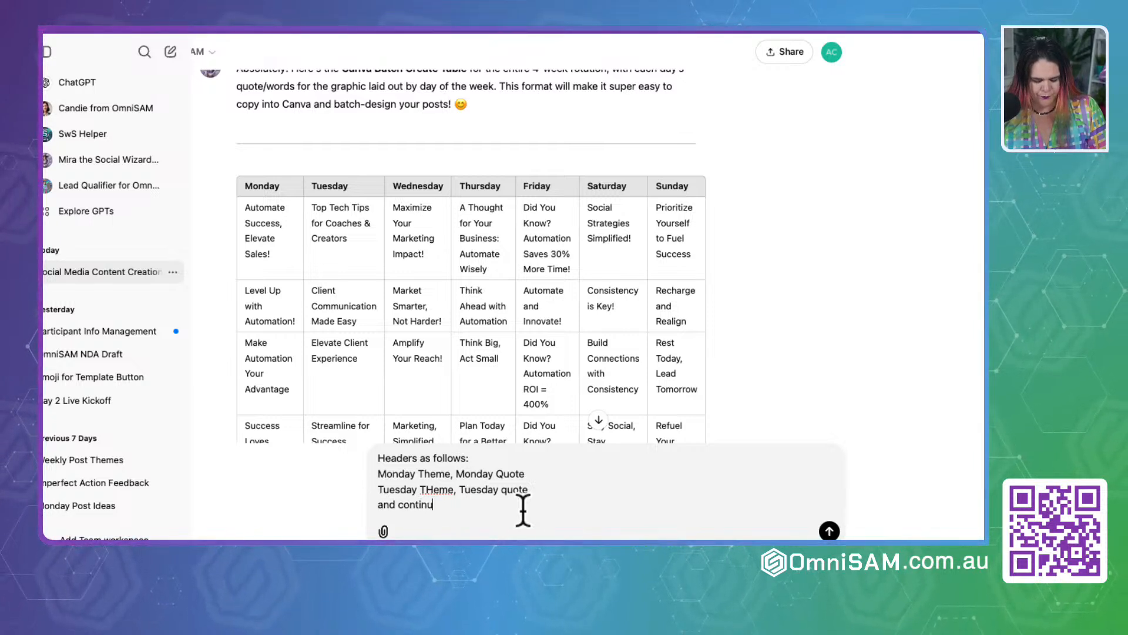
{"action": "type", "text": "ntinue with the pat"}
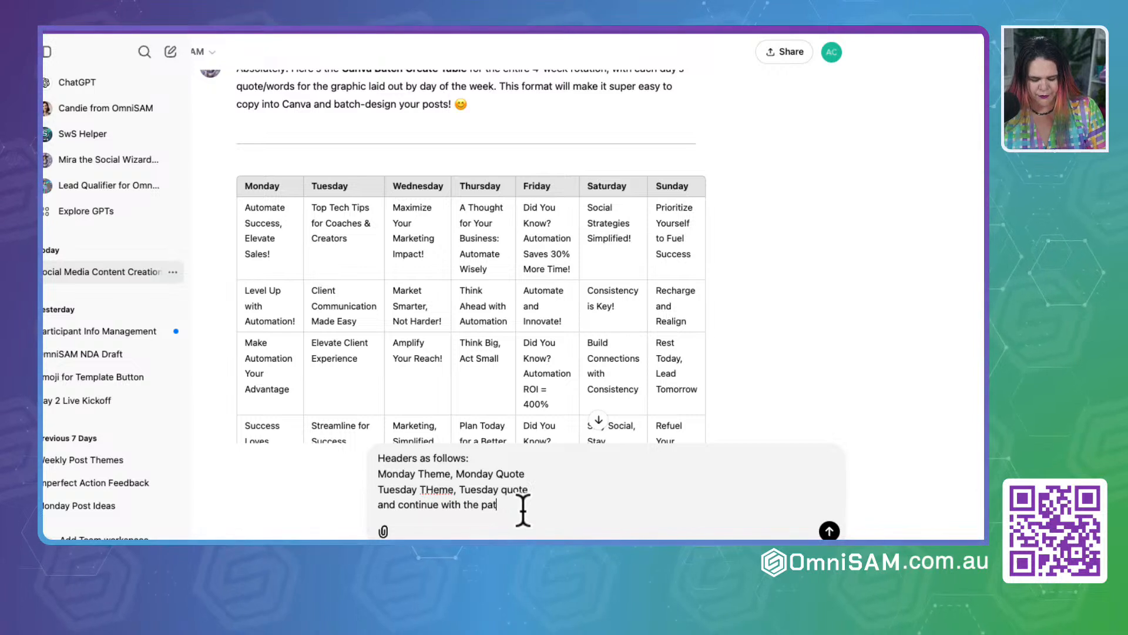
{"action": "type", "text": "tern for "}
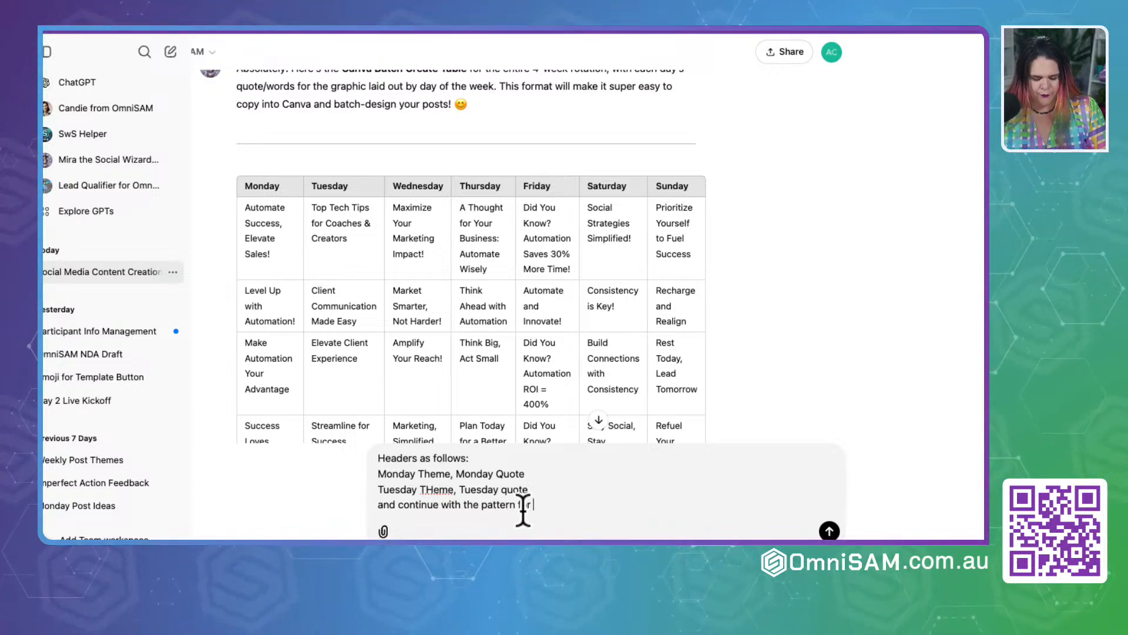
{"action": "type", "text": "the week"}
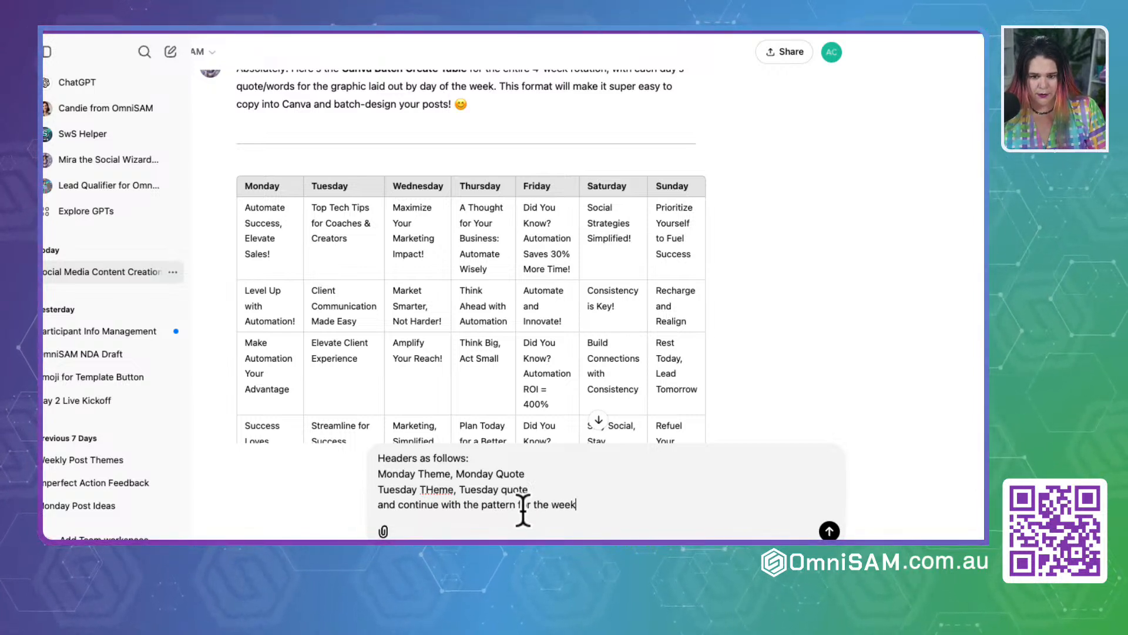
{"action": "key", "text": "shift+Return"}
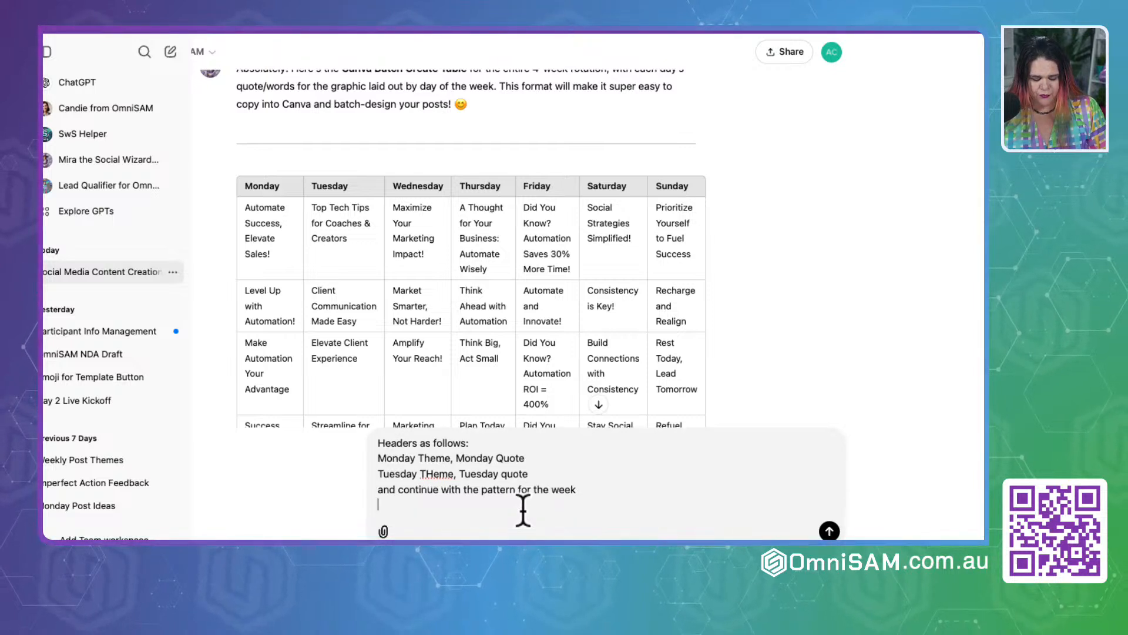
{"action": "type", "text": "Do all 4 weeks"}
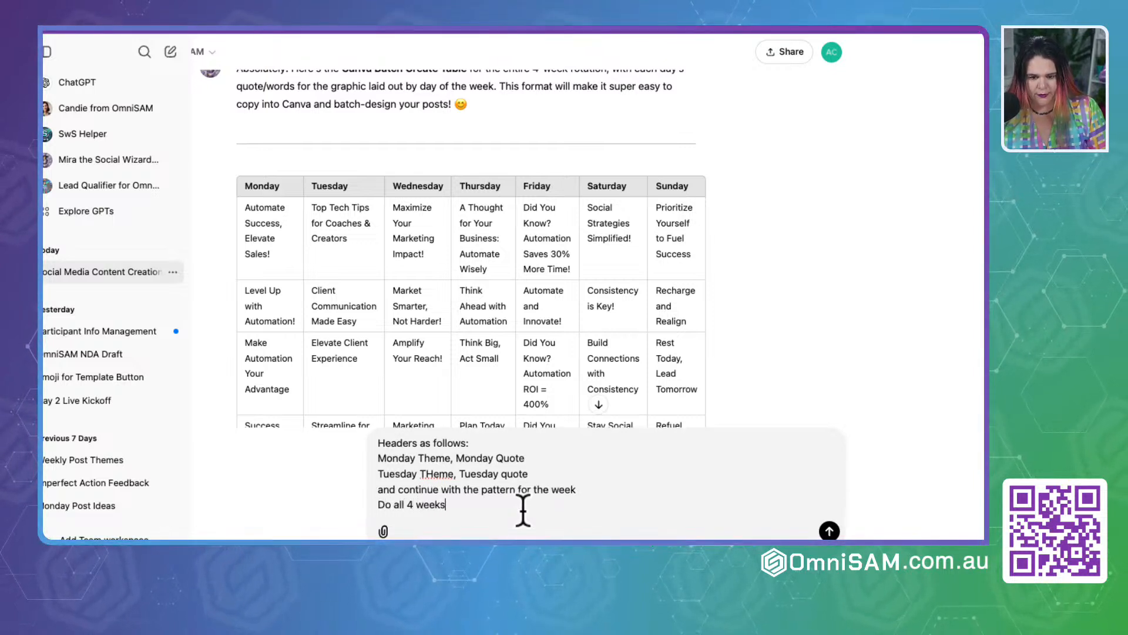
{"action": "key", "text": "Return"}
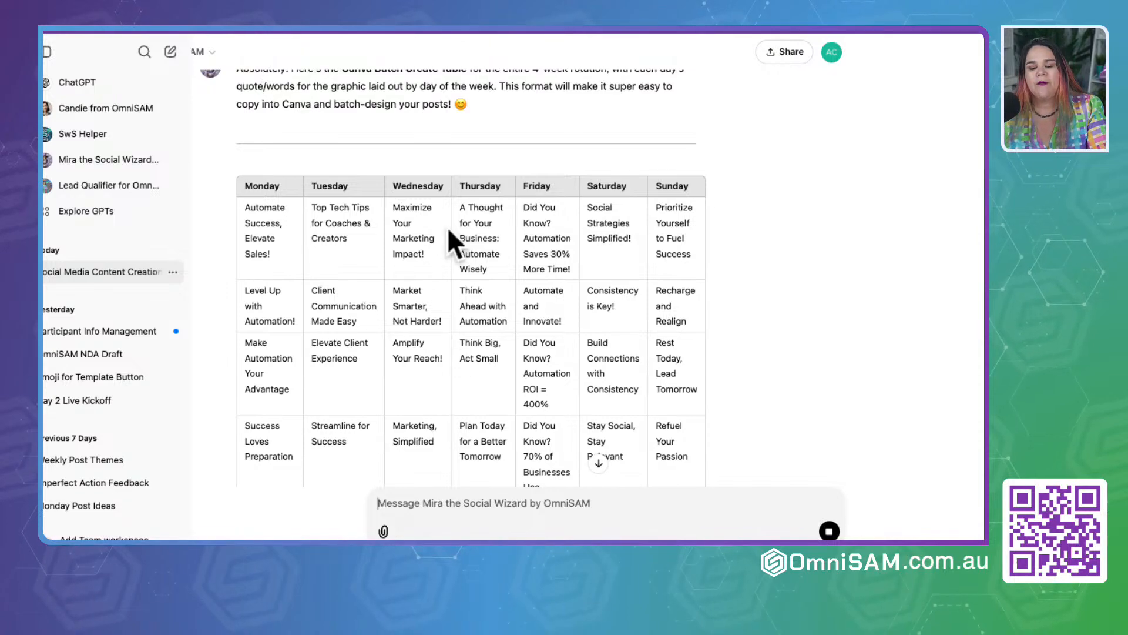
Step: Review Mira's four-week table, checking that each day has its theme and quote columns
{"action": "scroll", "coordinate": [528, 284], "scroll_direction": "down", "scroll_amount": 10}
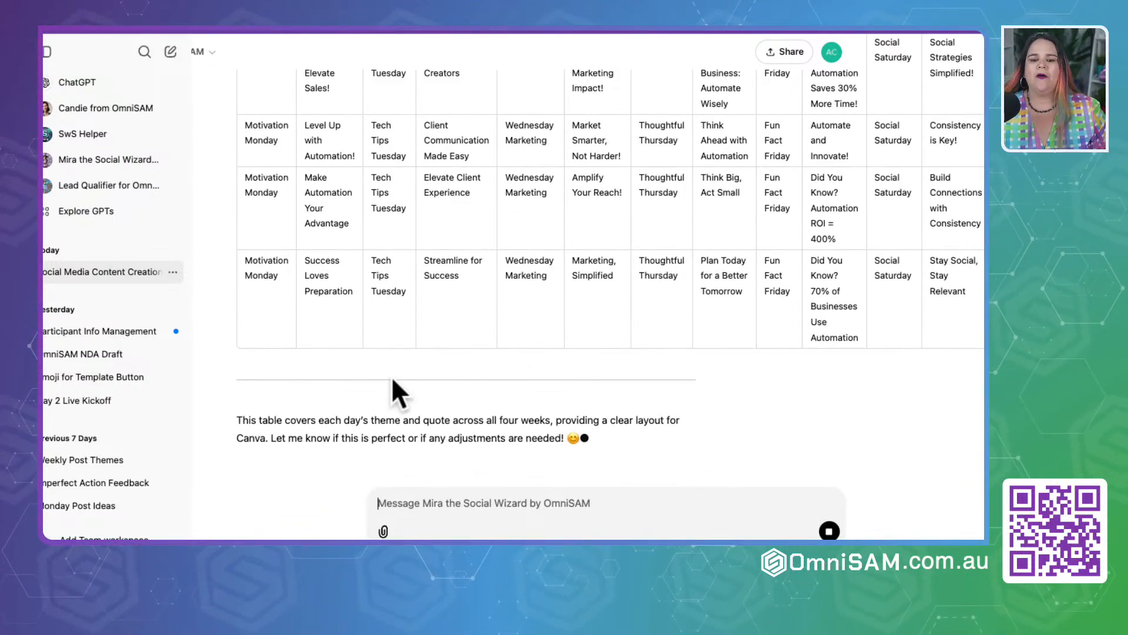
{"action": "scroll", "coordinate": [359, 247], "scroll_direction": "down", "scroll_amount": 10}
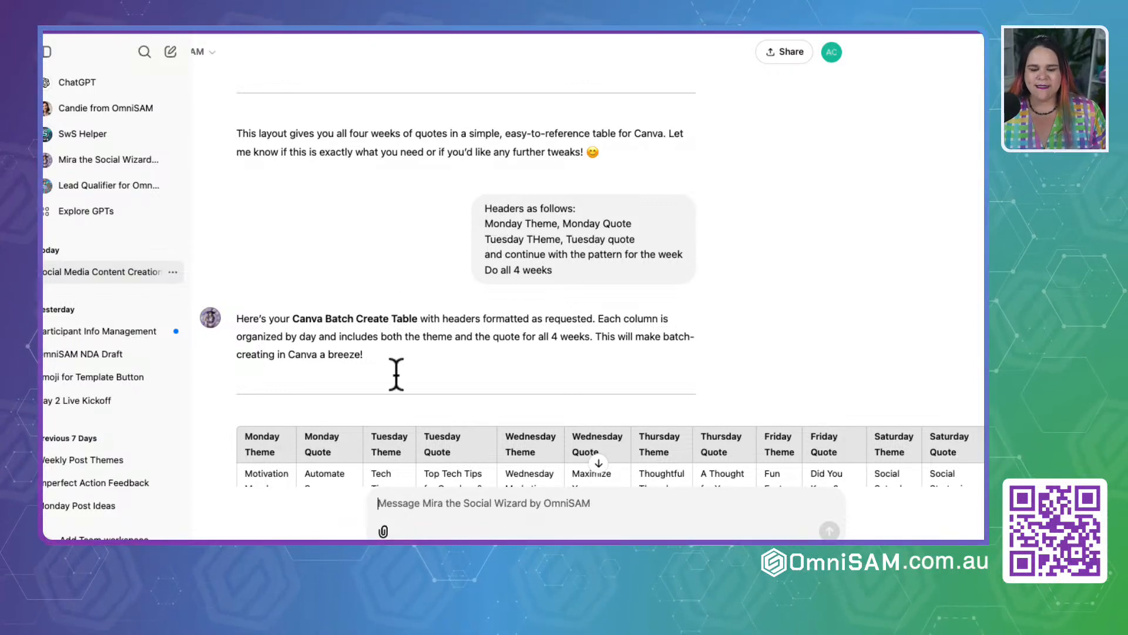
{"action": "left_click", "coordinate": [397, 504]}
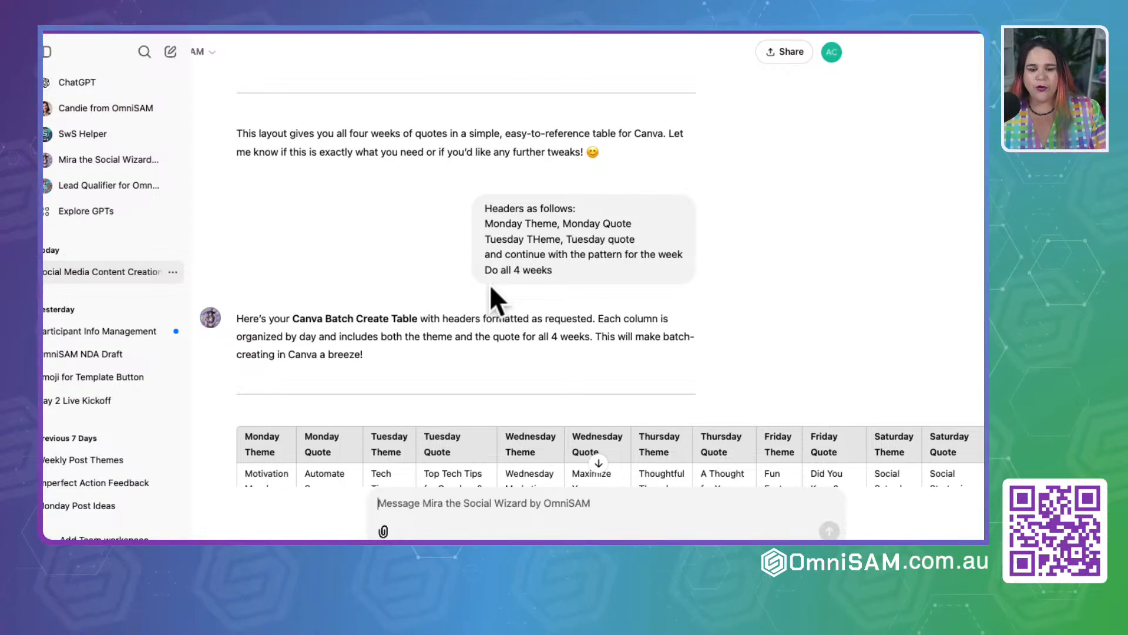
{"action": "scroll", "coordinate": [492, 288], "scroll_direction": "down", "scroll_amount": 5}
{"action": "scroll", "coordinate": [491, 300], "scroll_direction": "down", "scroll_amount": 2}
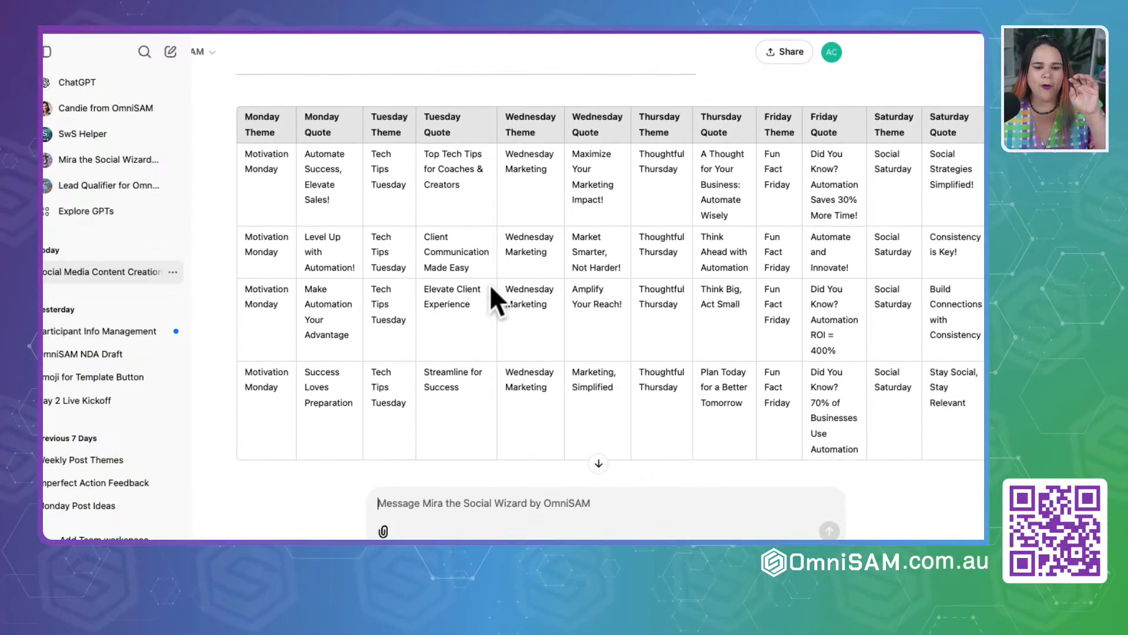
{"action": "scroll", "coordinate": [492, 288], "scroll_direction": "down", "scroll_amount": 3}
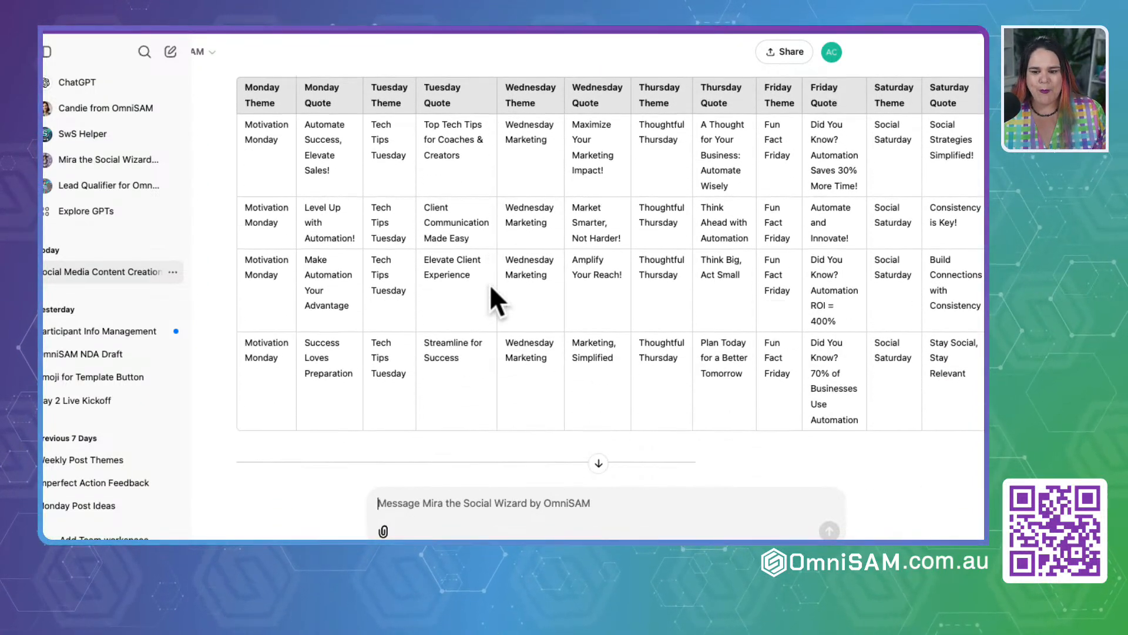
{"action": "scroll", "coordinate": [491, 288], "scroll_direction": "up", "scroll_amount": 3}
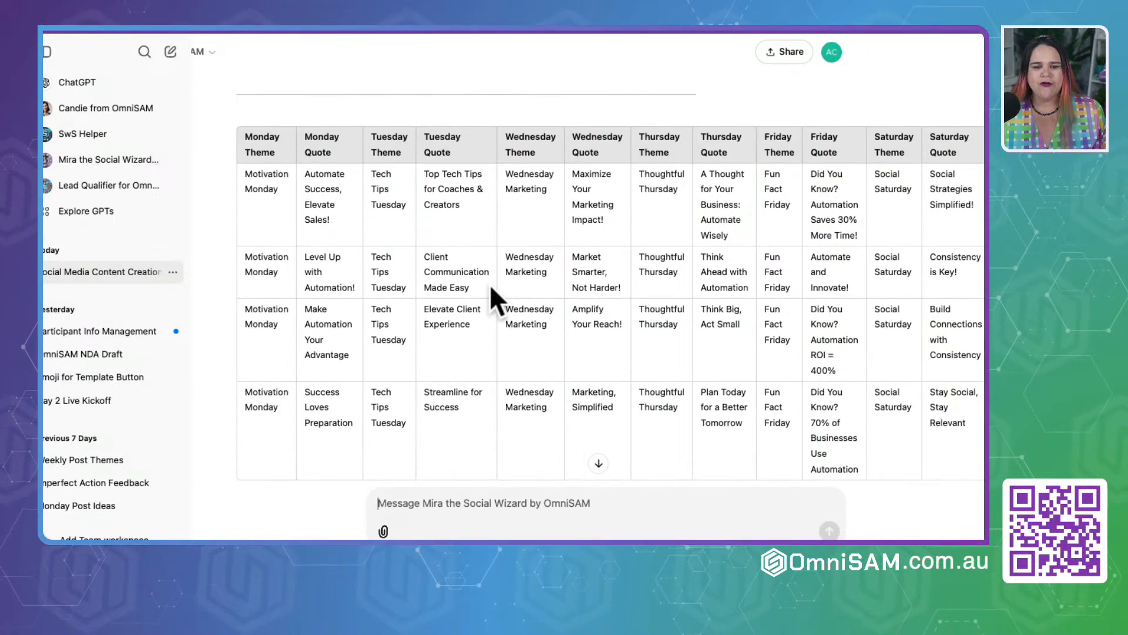
{"action": "scroll", "coordinate": [489, 283], "scroll_direction": "up", "scroll_amount": 3}
{"action": "scroll", "coordinate": [489, 284], "scroll_direction": "down", "scroll_amount": 3}
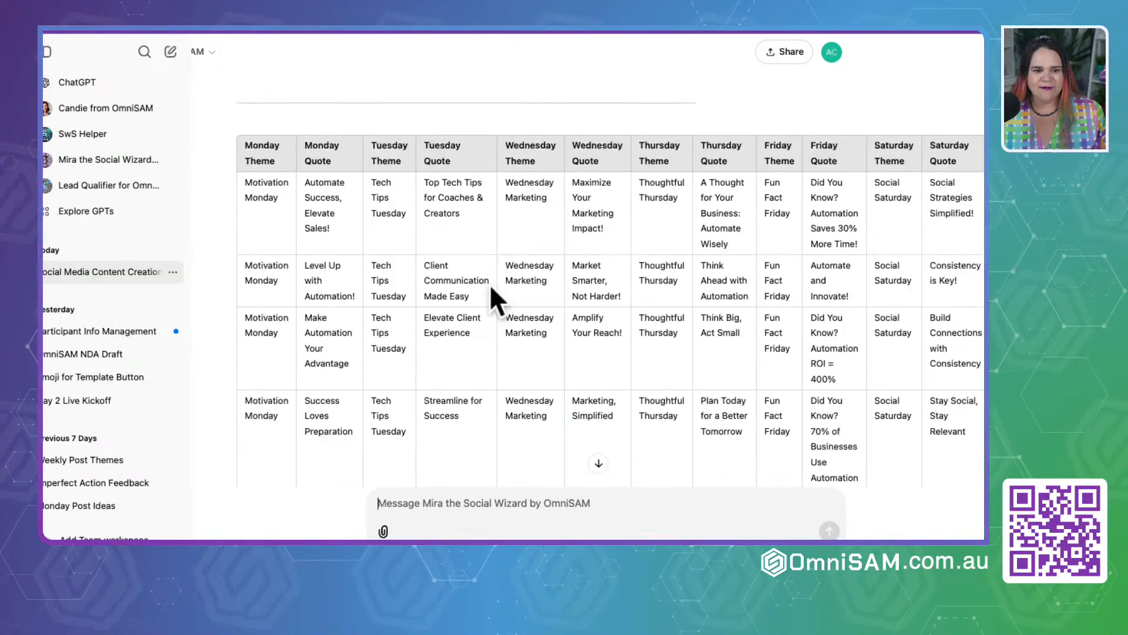
{"action": "scroll", "coordinate": [491, 288], "scroll_direction": "down", "scroll_amount": 3}
{"action": "scroll", "coordinate": [491, 288], "scroll_direction": "up", "scroll_amount": 2}
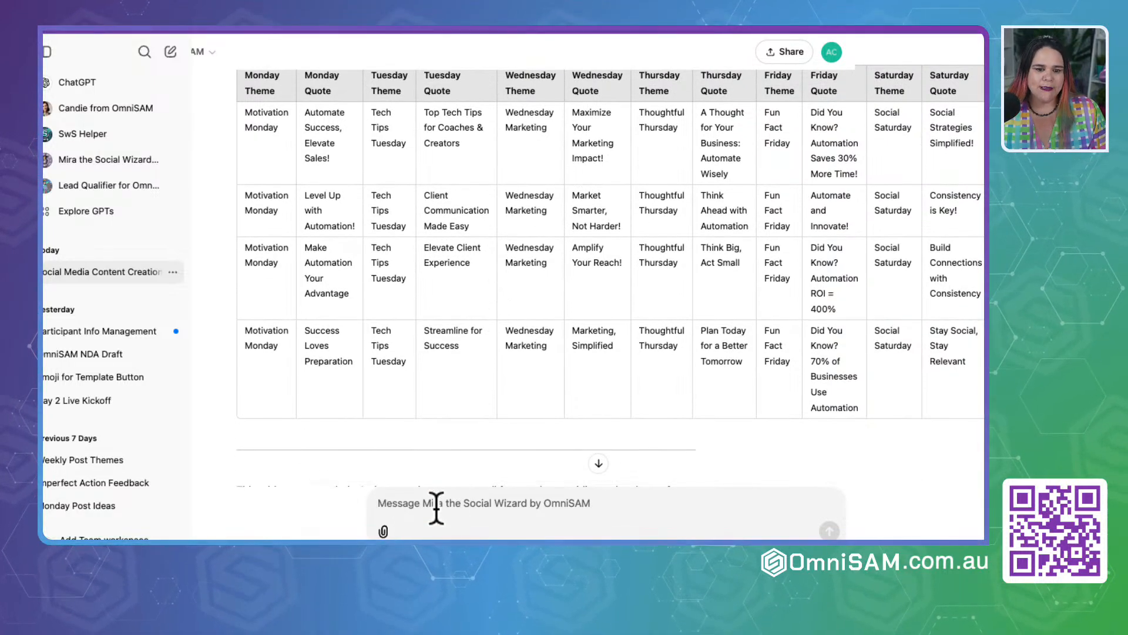
{"action": "scroll", "coordinate": [414, 281], "scroll_direction": "up", "scroll_amount": 2}
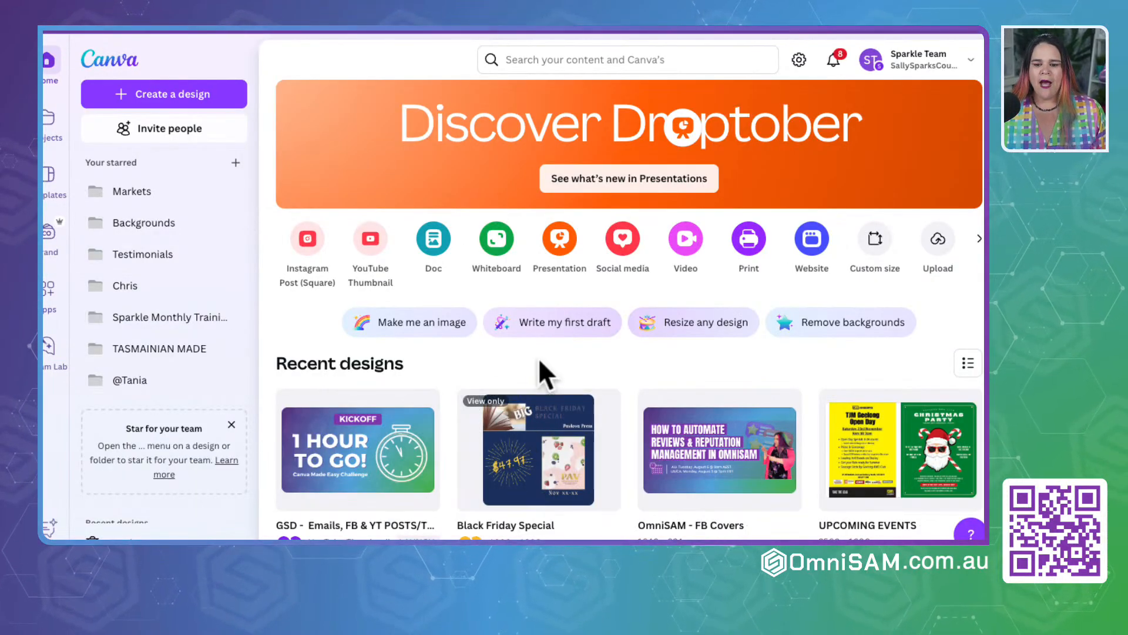
Step: Switch to Canva and open the seven-page "Monday Theme" Instagram post design in the full editor
{"action": "scroll", "coordinate": [538, 358], "scroll_direction": "down", "scroll_amount": 6}
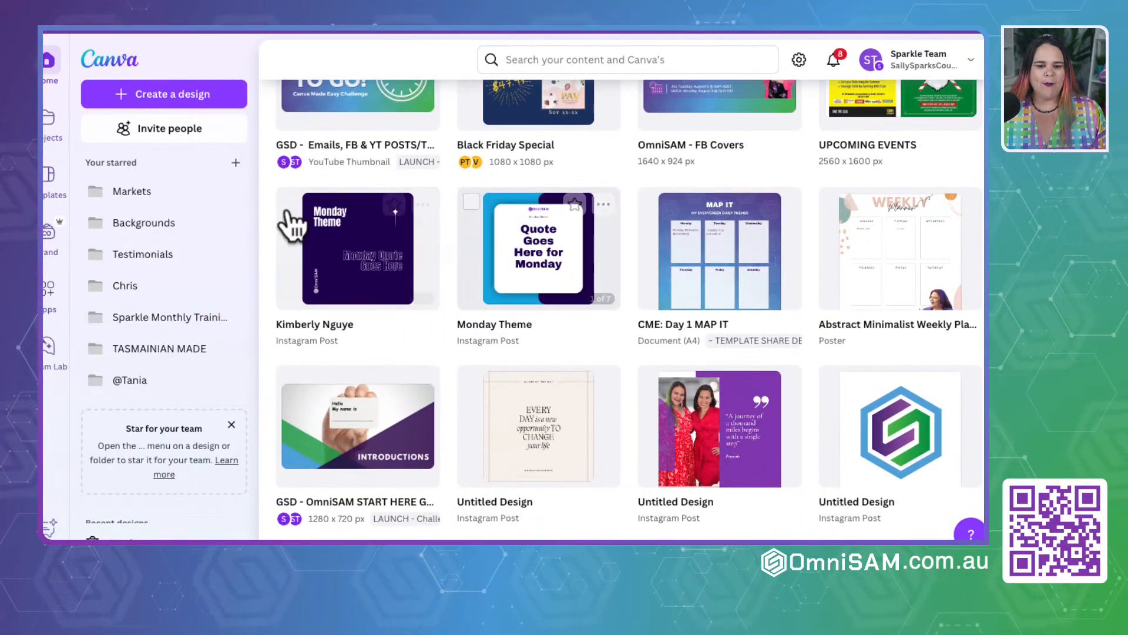
{"action": "left_click", "coordinate": [516, 231]}
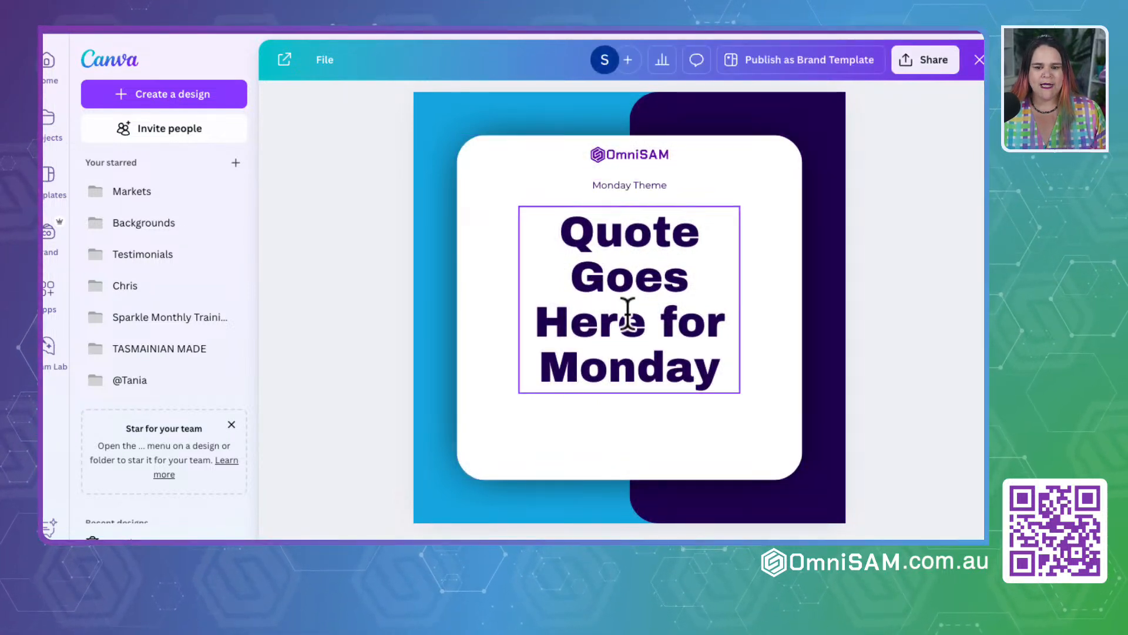
{"action": "scroll", "coordinate": [628, 311], "scroll_direction": "down", "scroll_amount": 8}
{"action": "scroll", "coordinate": [627, 311], "scroll_direction": "up", "scroll_amount": 3}
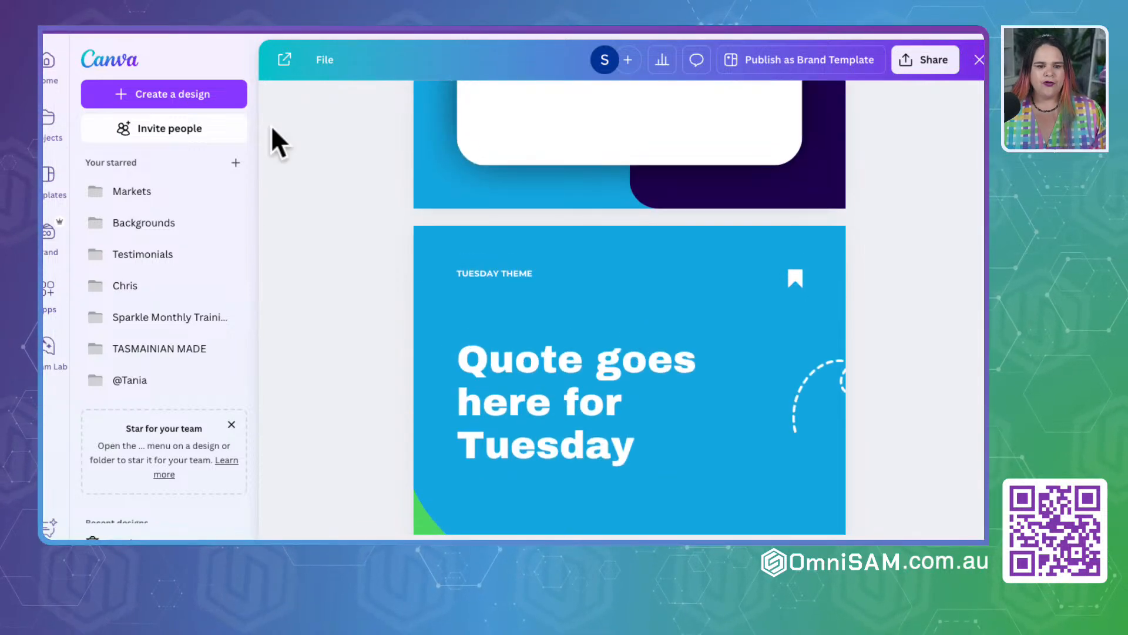
{"action": "left_click", "coordinate": [273, 262]}
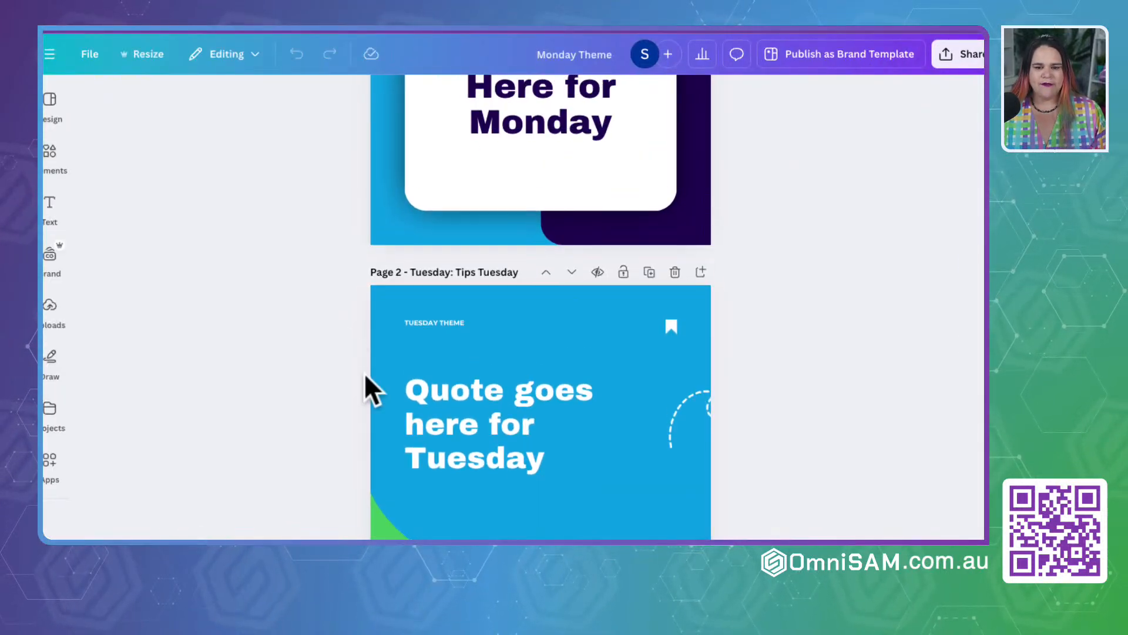
{"action": "scroll", "coordinate": [298, 282], "scroll_direction": "up", "scroll_amount": 4}
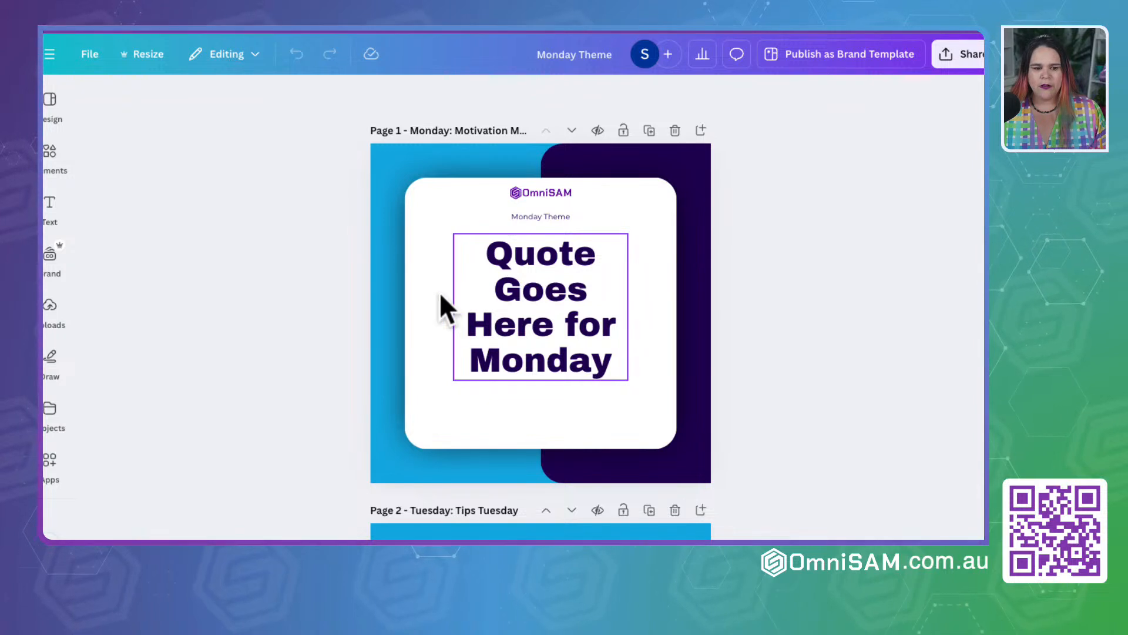
Step: Open the Bulk create app for the design and choose to enter the data manually
{"action": "left_click", "coordinate": [48, 106]}
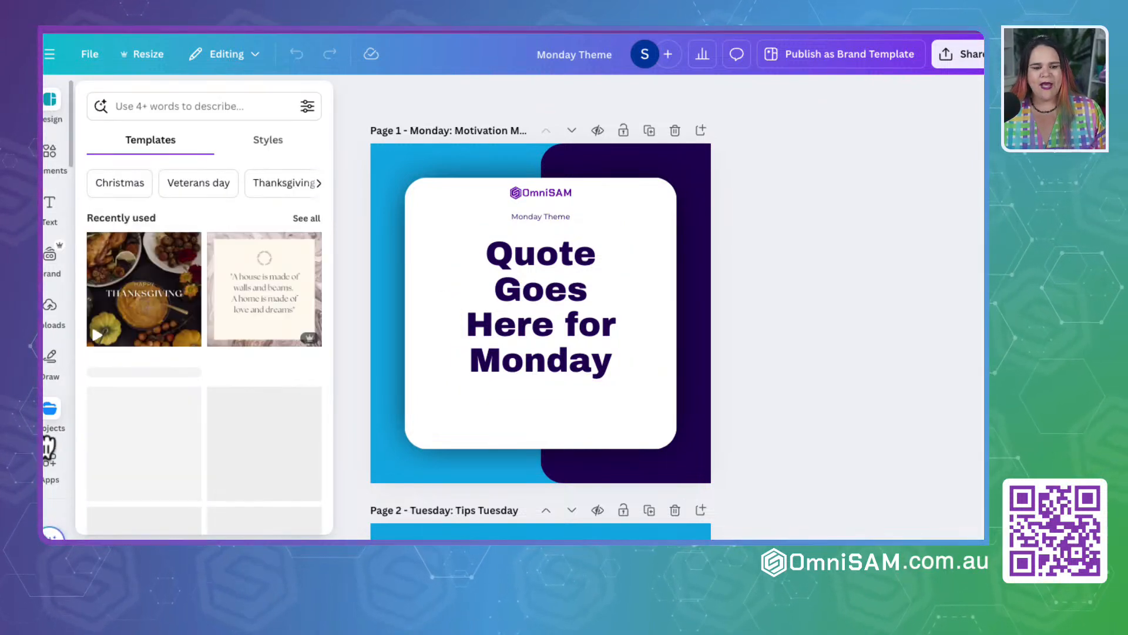
{"action": "left_click", "coordinate": [49, 414]}
{"action": "left_click", "coordinate": [50, 461]}
{"action": "scroll", "coordinate": [47, 466], "scroll_direction": "down", "scroll_amount": 2}
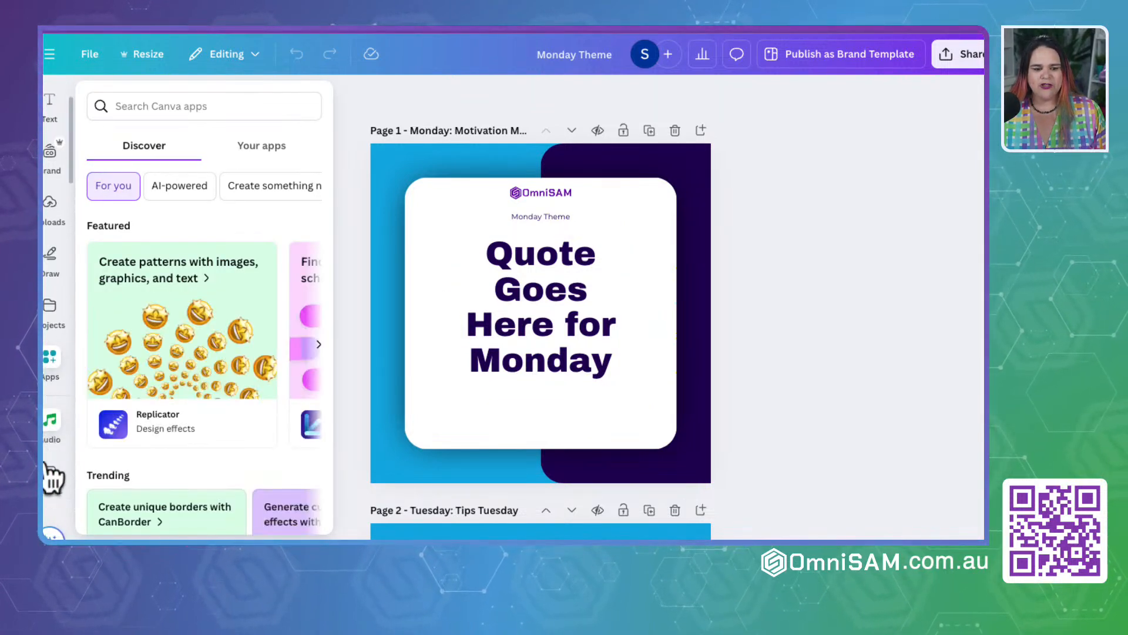
{"action": "left_click", "coordinate": [48, 471]}
{"action": "left_click", "coordinate": [50, 361]}
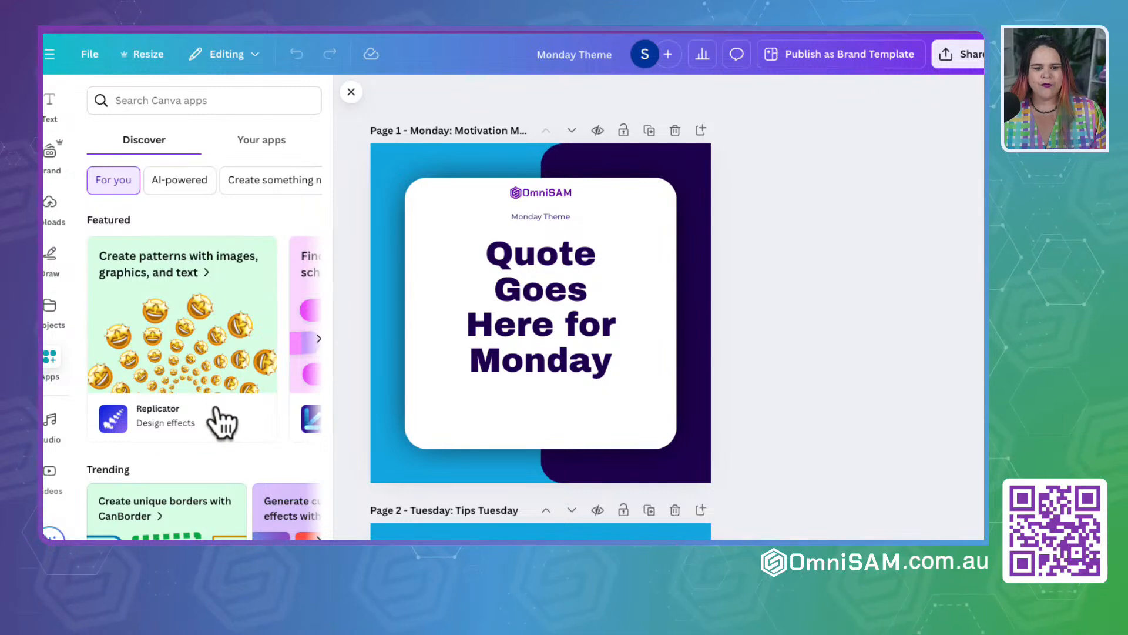
{"action": "scroll", "coordinate": [222, 422], "scroll_direction": "down", "scroll_amount": 3}
{"action": "scroll", "coordinate": [222, 422], "scroll_direction": "down", "scroll_amount": 5}
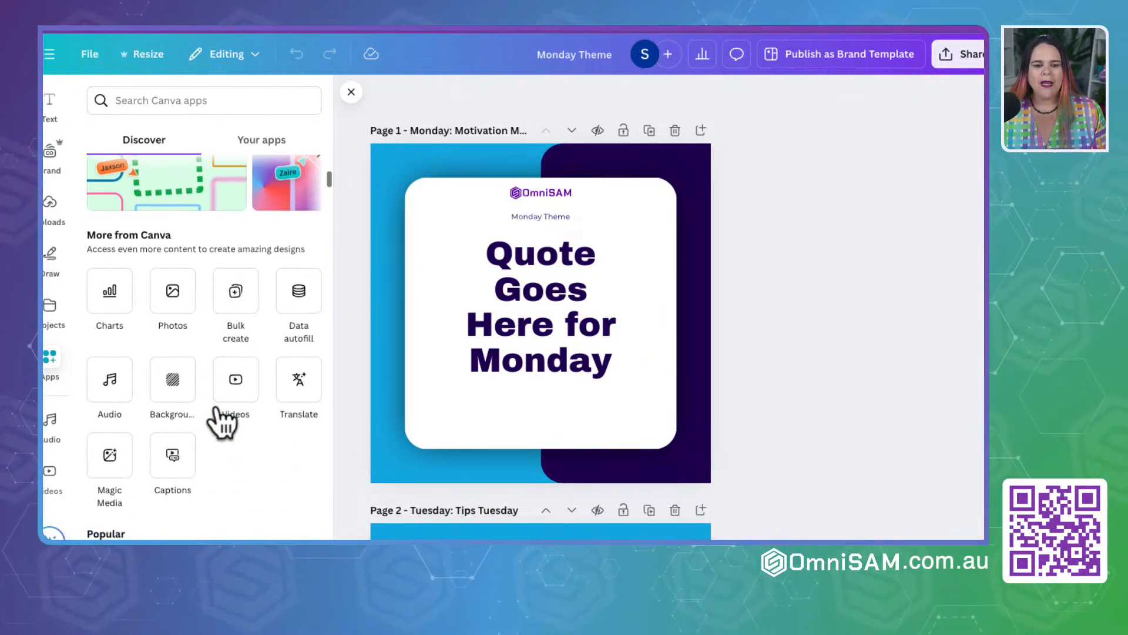
{"action": "scroll", "coordinate": [219, 408], "scroll_direction": "up", "scroll_amount": 1}
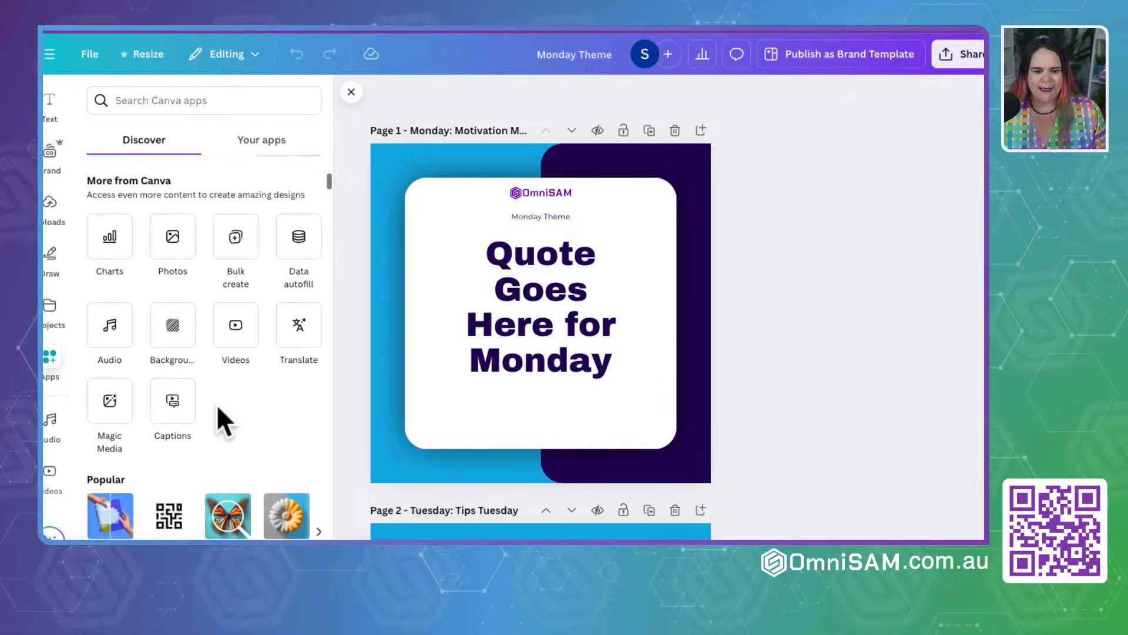
{"action": "left_click", "coordinate": [234, 241]}
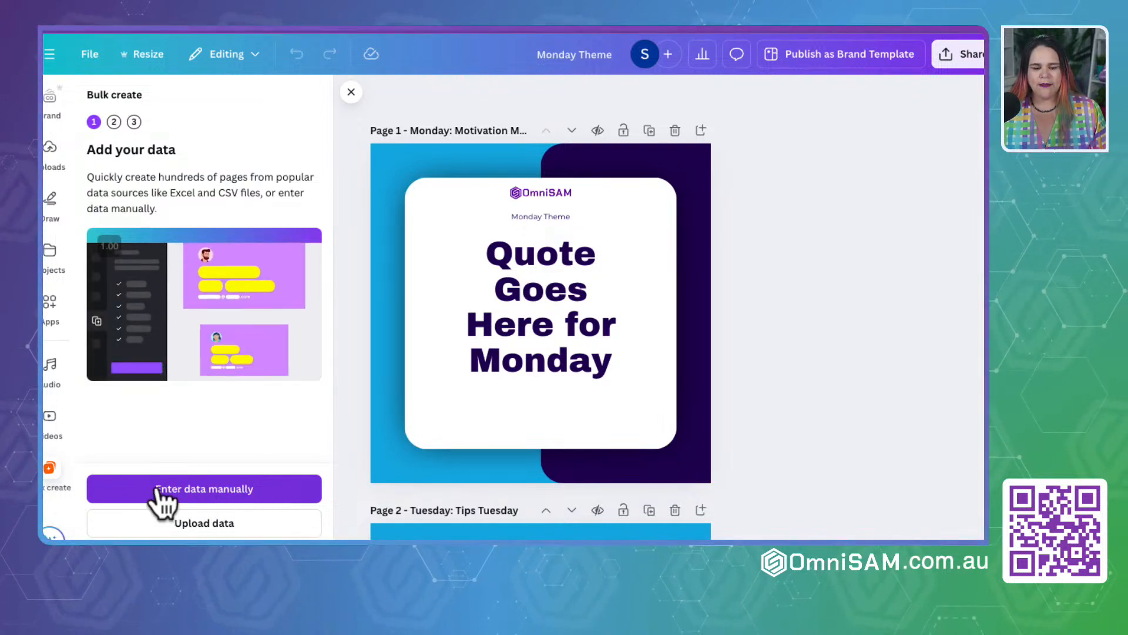
{"action": "left_click", "coordinate": [213, 497]}
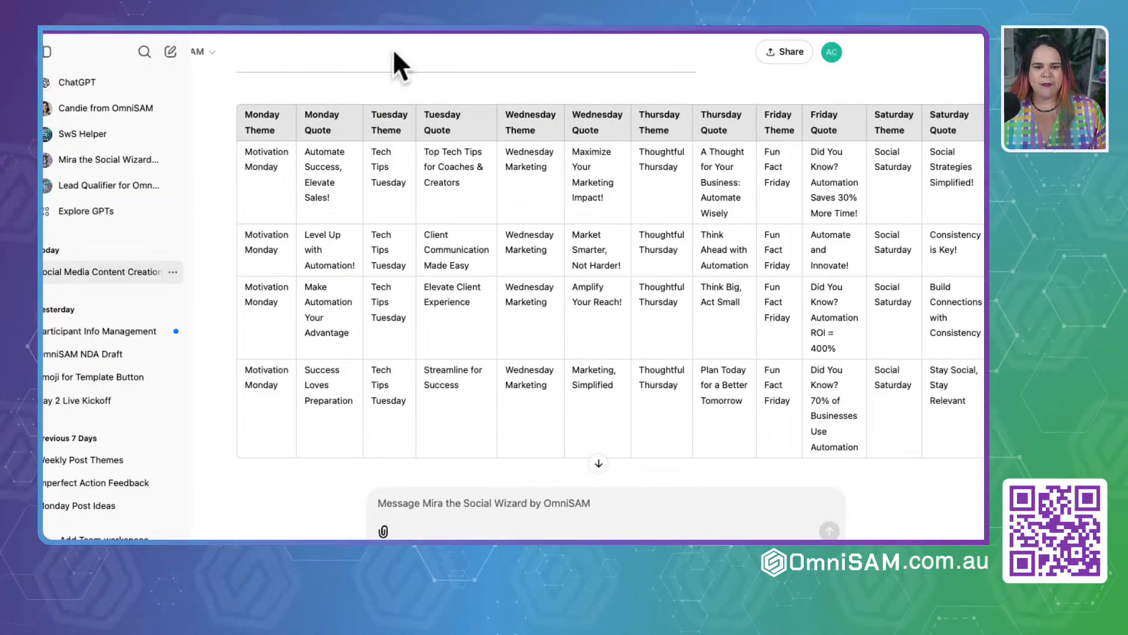
Step: Switch back to ChatGPT and copy Mira's entire theme and quote table, from the Monday Theme header through the last Sunday quote
{"action": "left_click", "coordinate": [247, 118]}
{"action": "left_click_drag", "start_coordinate": [247, 118], "coordinate": [277, 457]}
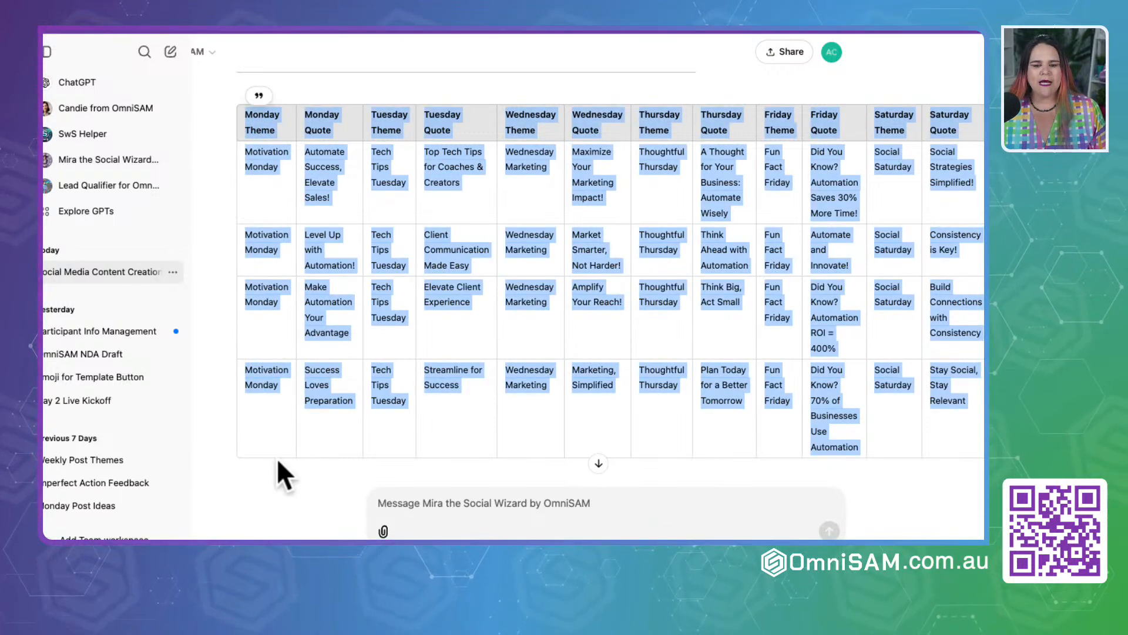
{"action": "scroll", "coordinate": [294, 189], "scroll_direction": "right", "scroll_amount": 2}
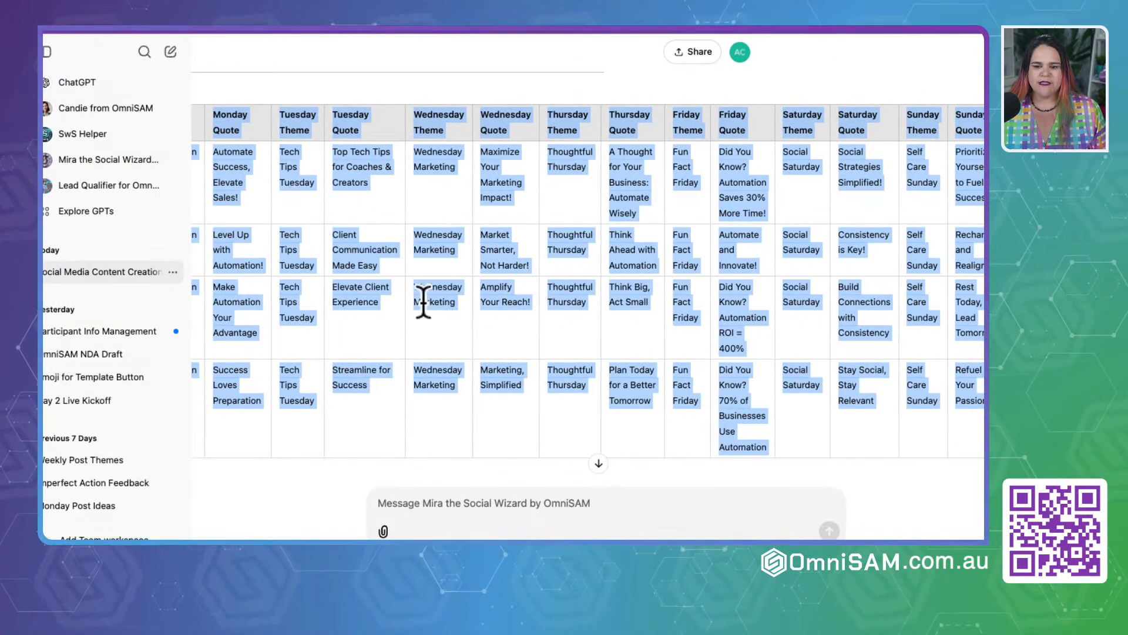
{"action": "scroll", "coordinate": [423, 303], "scroll_direction": "left", "scroll_amount": 4}
{"action": "scroll", "coordinate": [424, 302], "scroll_direction": "right", "scroll_amount": 3}
{"action": "scroll", "coordinate": [423, 302], "scroll_direction": "left", "scroll_amount": 3}
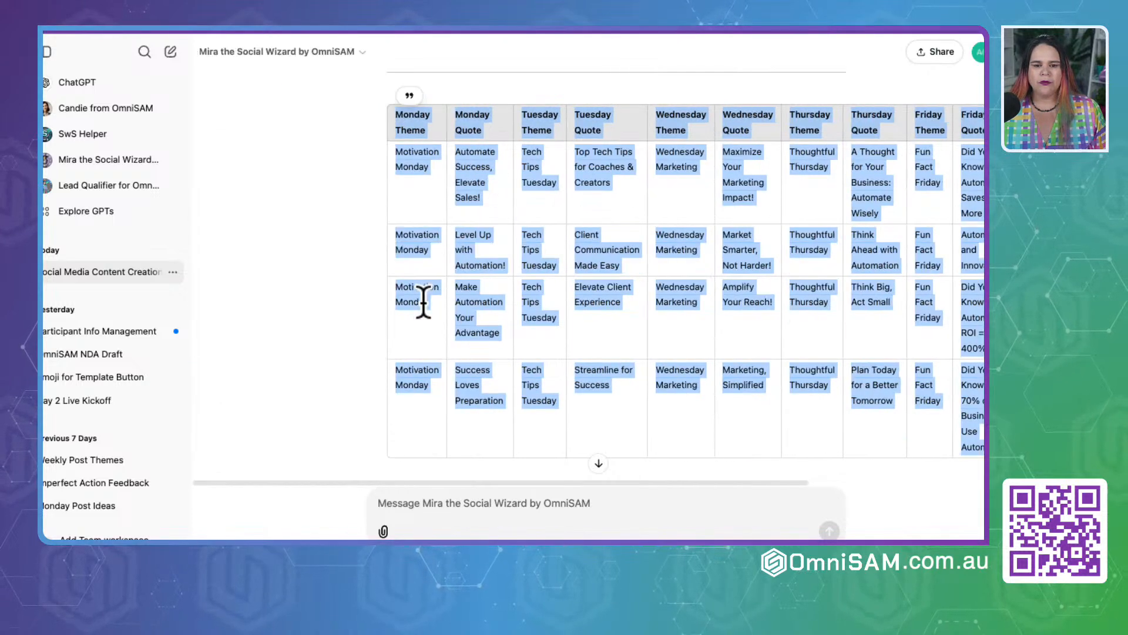
{"action": "scroll", "coordinate": [423, 302], "scroll_direction": "right", "scroll_amount": 2}
{"action": "scroll", "coordinate": [423, 303], "scroll_direction": "left", "scroll_amount": 2}
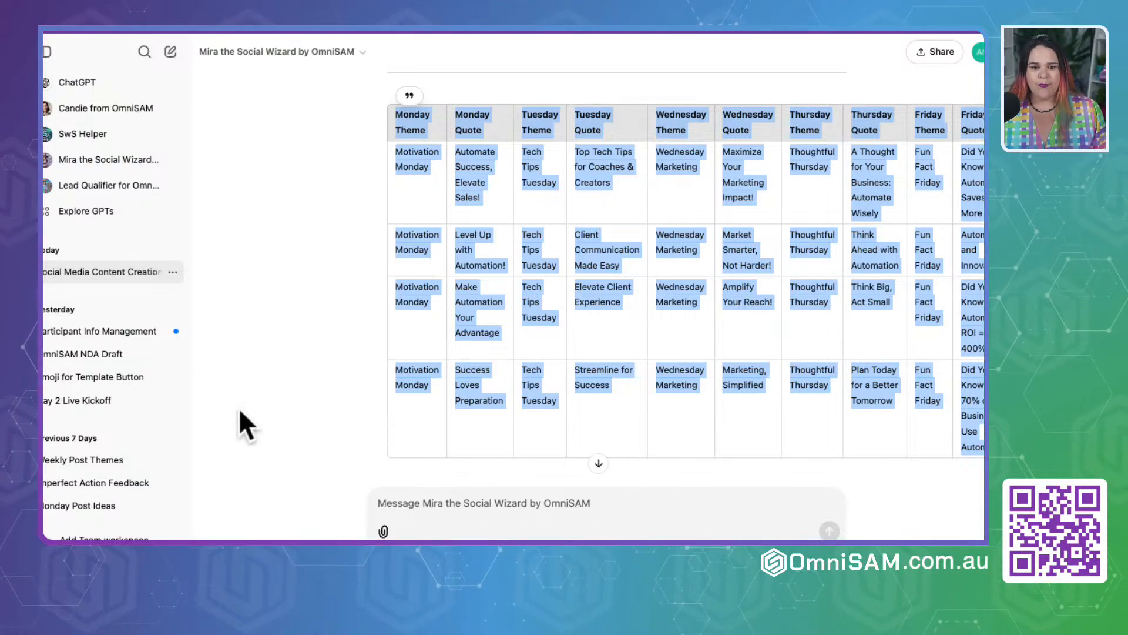
{"action": "scroll", "coordinate": [337, 231], "scroll_direction": "right", "scroll_amount": 5}
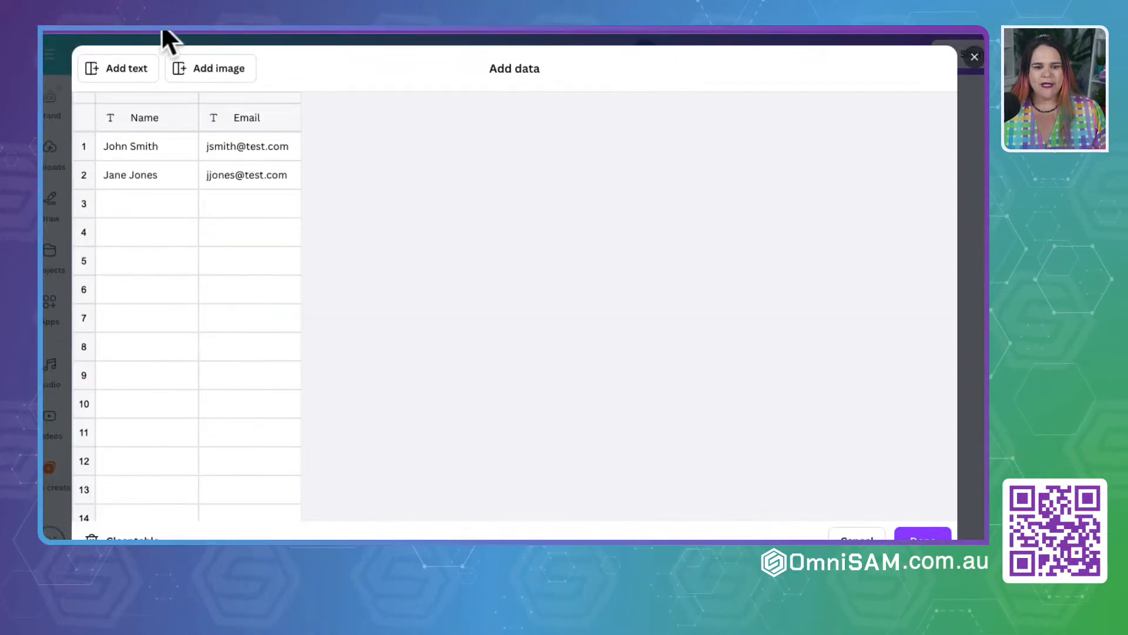
Step: In Canva, paste the copied table over the sample data starting at the first header cell, and accept the data
{"action": "left_click", "coordinate": [147, 119]}
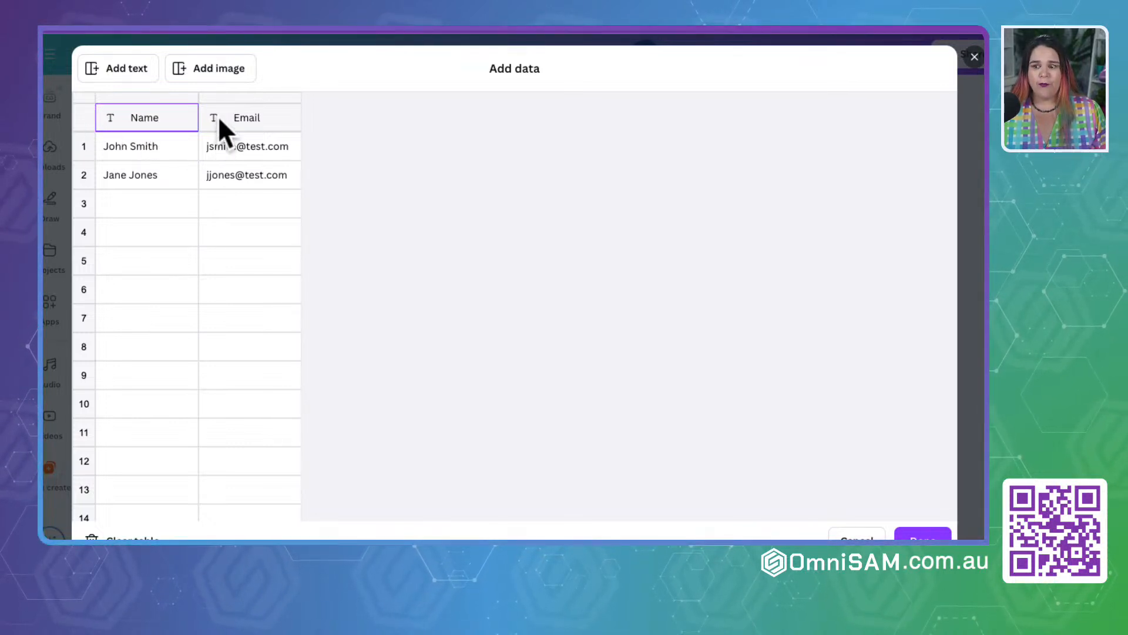
{"action": "right_click", "coordinate": [143, 118]}
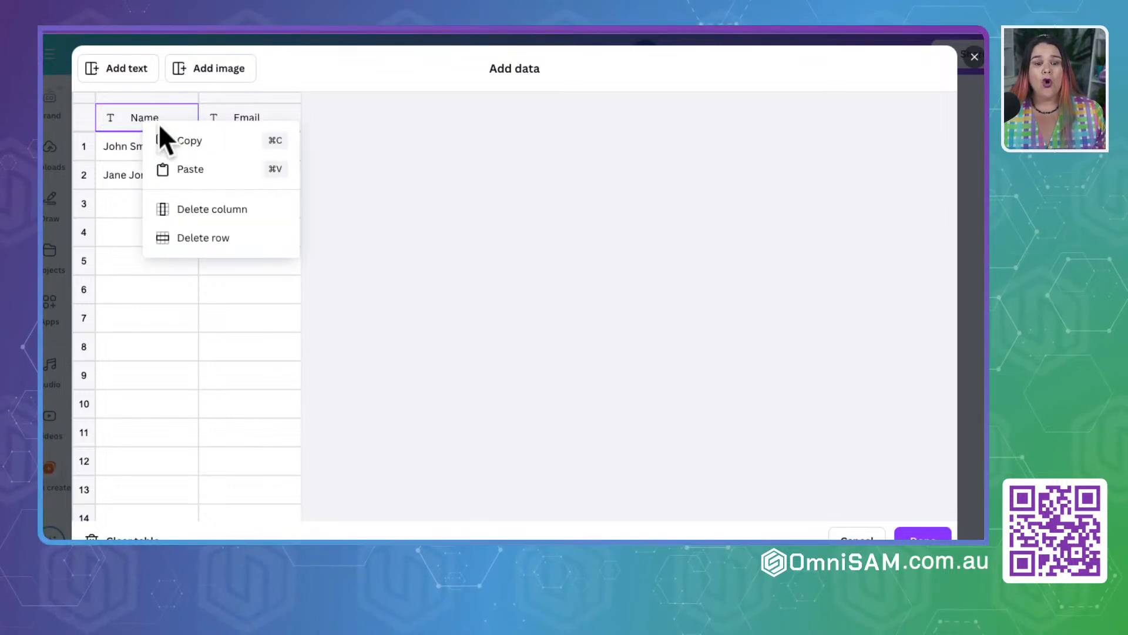
{"action": "left_click", "coordinate": [193, 174]}
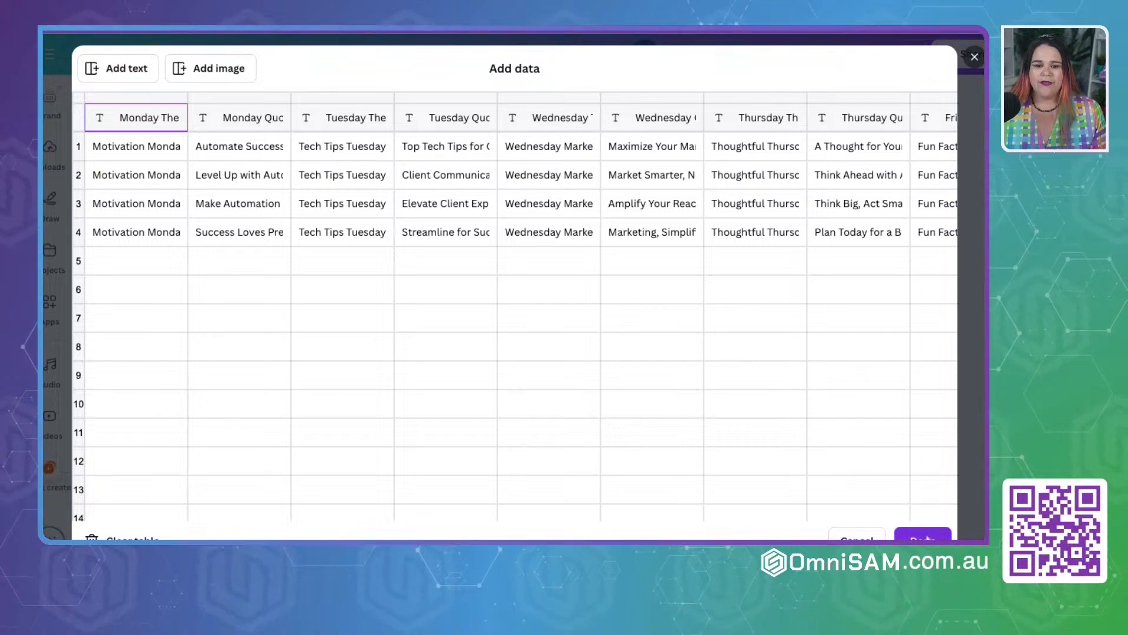
{"action": "left_click", "coordinate": [923, 537]}
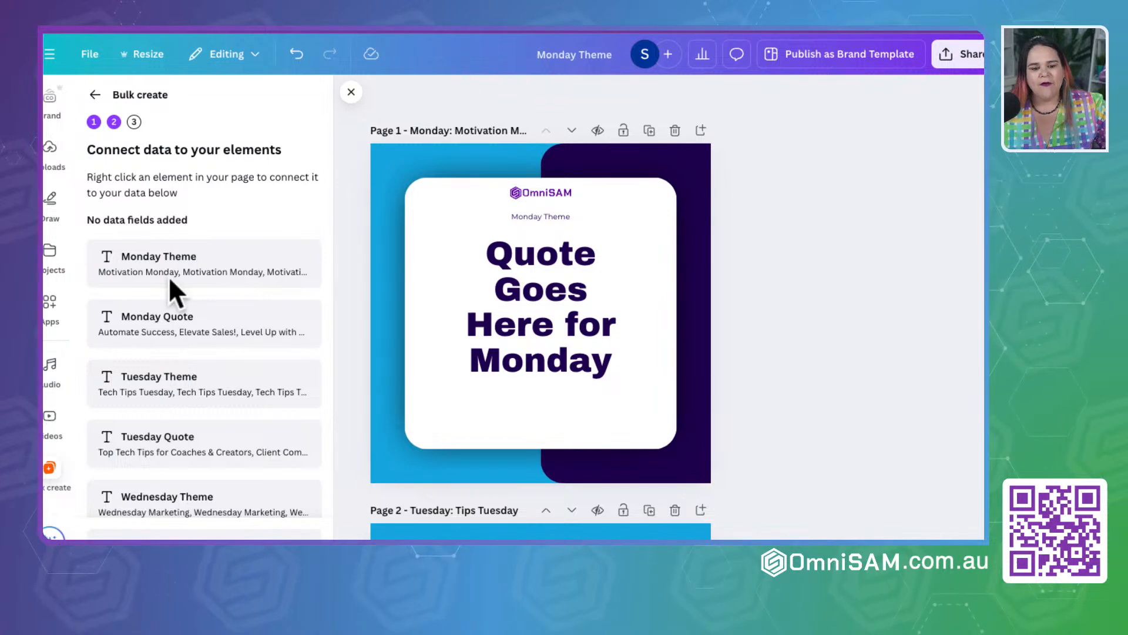
{"action": "scroll", "coordinate": [158, 436], "scroll_direction": "down", "scroll_amount": 5}
{"action": "scroll", "coordinate": [157, 430], "scroll_direction": "up", "scroll_amount": 5}
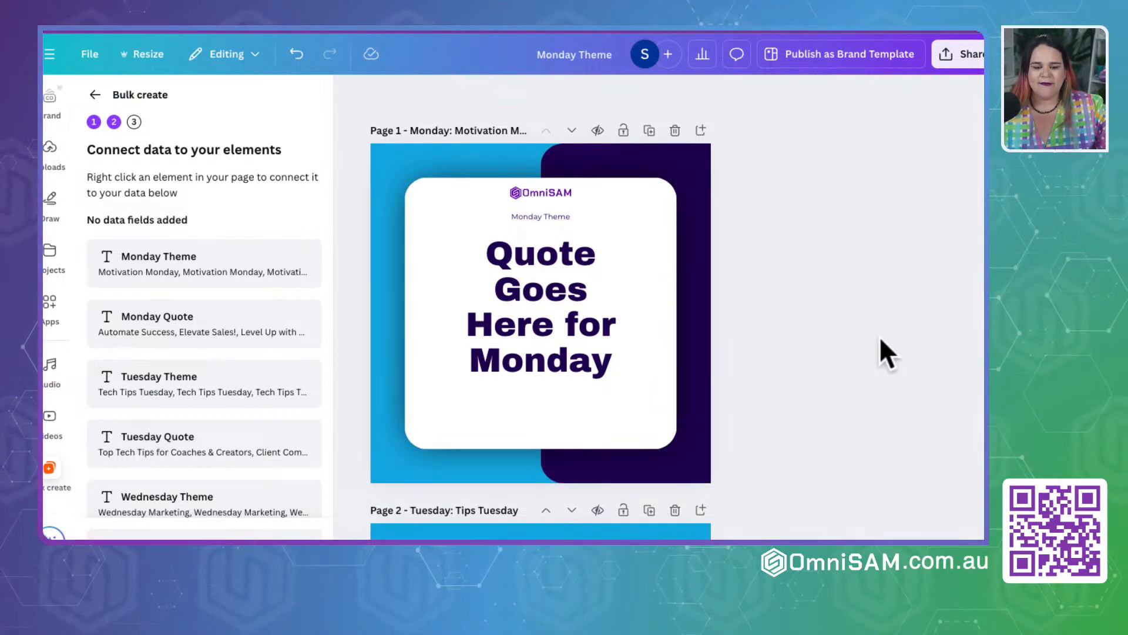
Step: Connect the small "Monday Theme" text on page 1 to the Monday Theme data field
{"action": "left_click", "coordinate": [547, 217]}
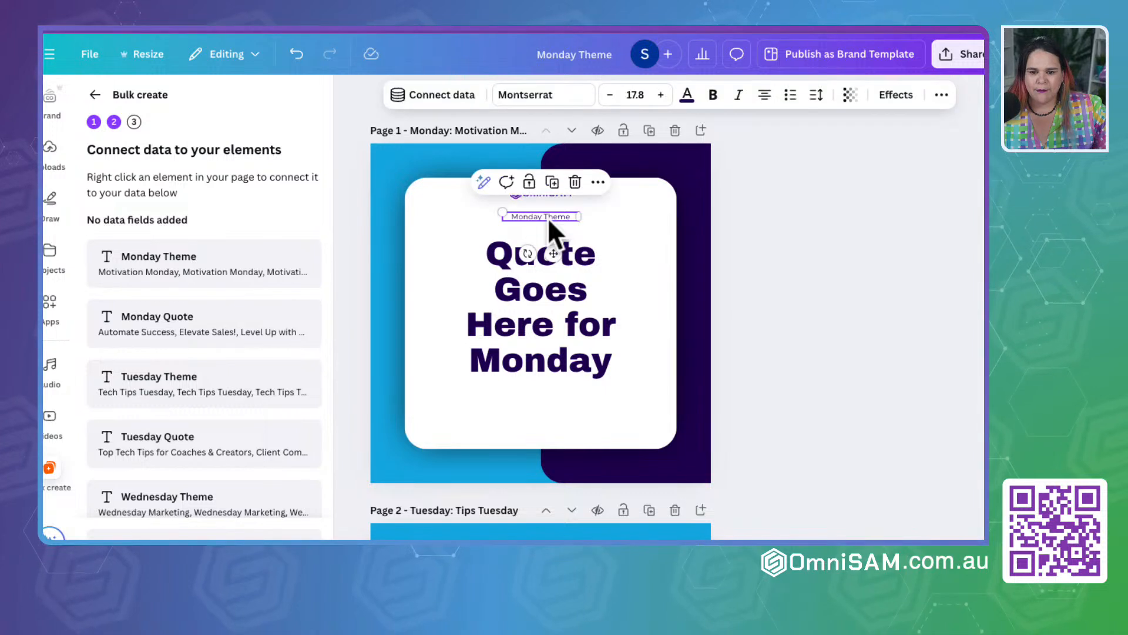
{"action": "left_click", "coordinate": [598, 183]}
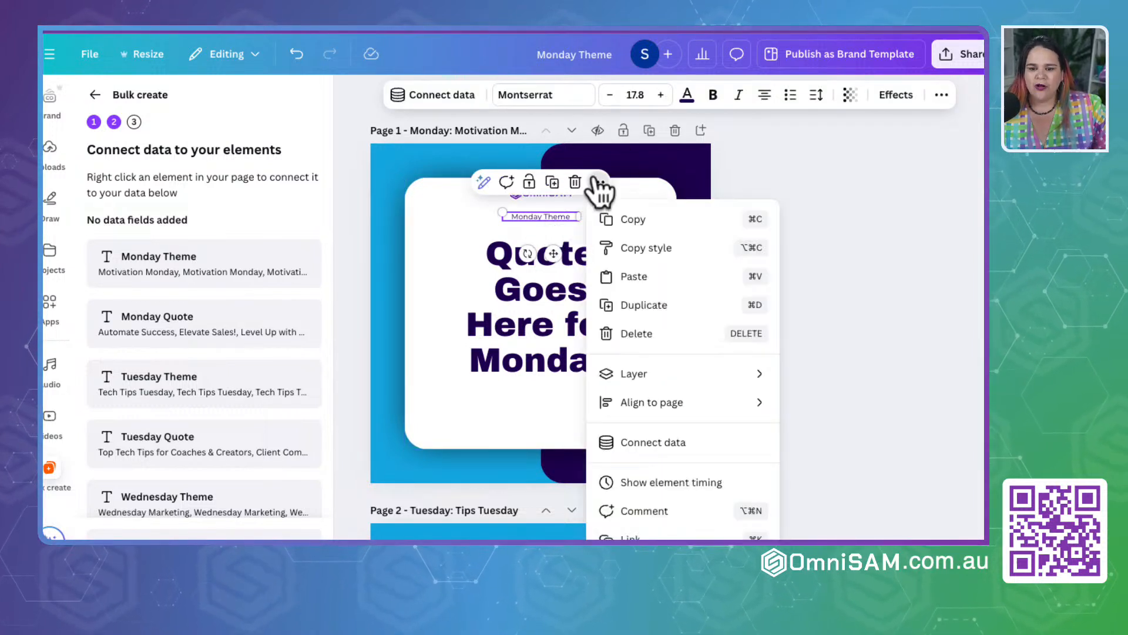
{"action": "left_click", "coordinate": [651, 452]}
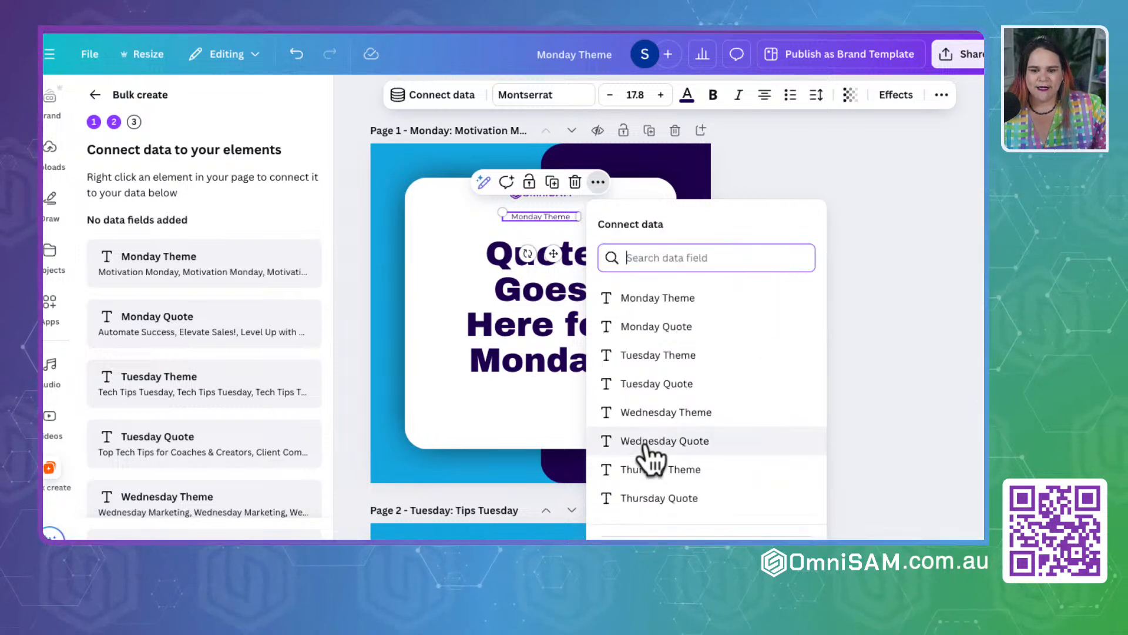
{"action": "left_click", "coordinate": [659, 298]}
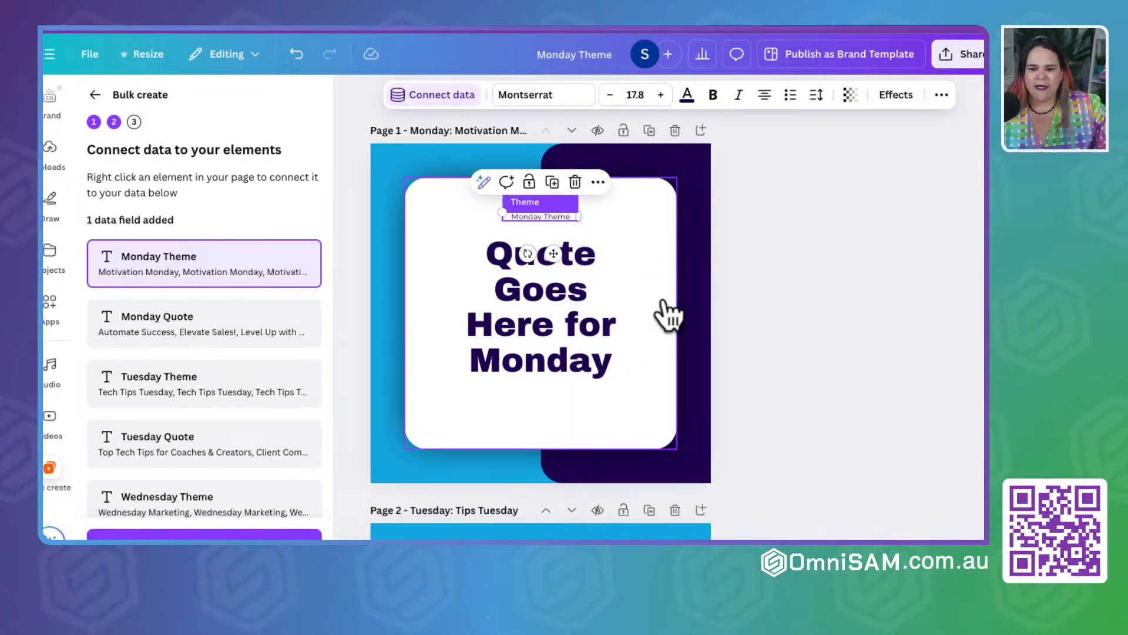
Step: Connect the large quote text on page 1 to the Monday Quote data field
{"action": "left_click", "coordinate": [535, 321]}
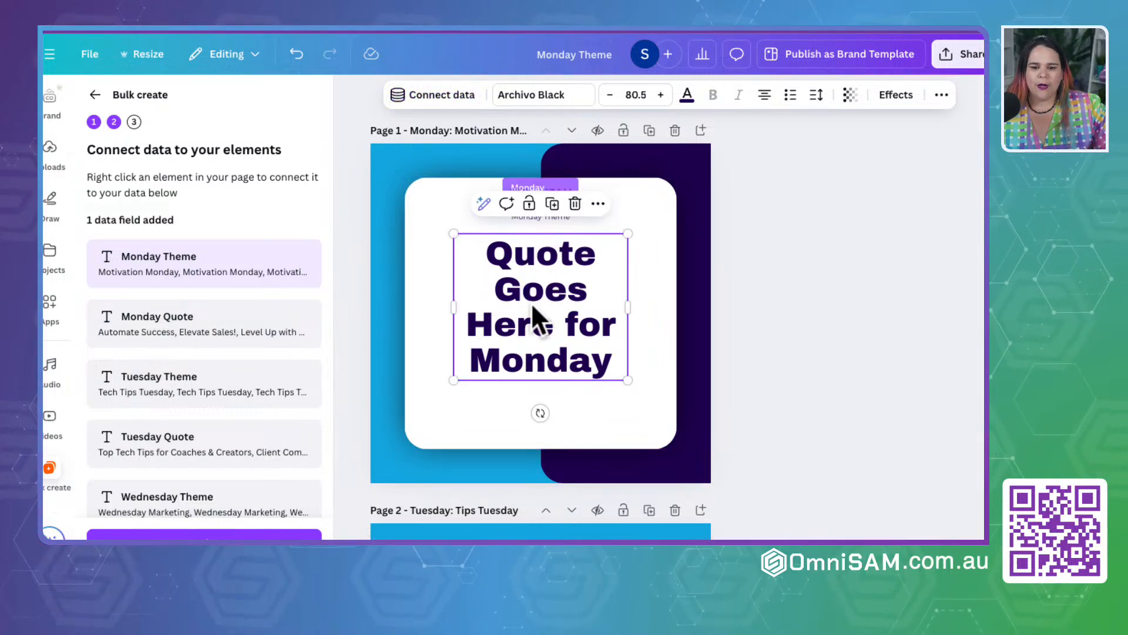
{"action": "left_click", "coordinate": [599, 206]}
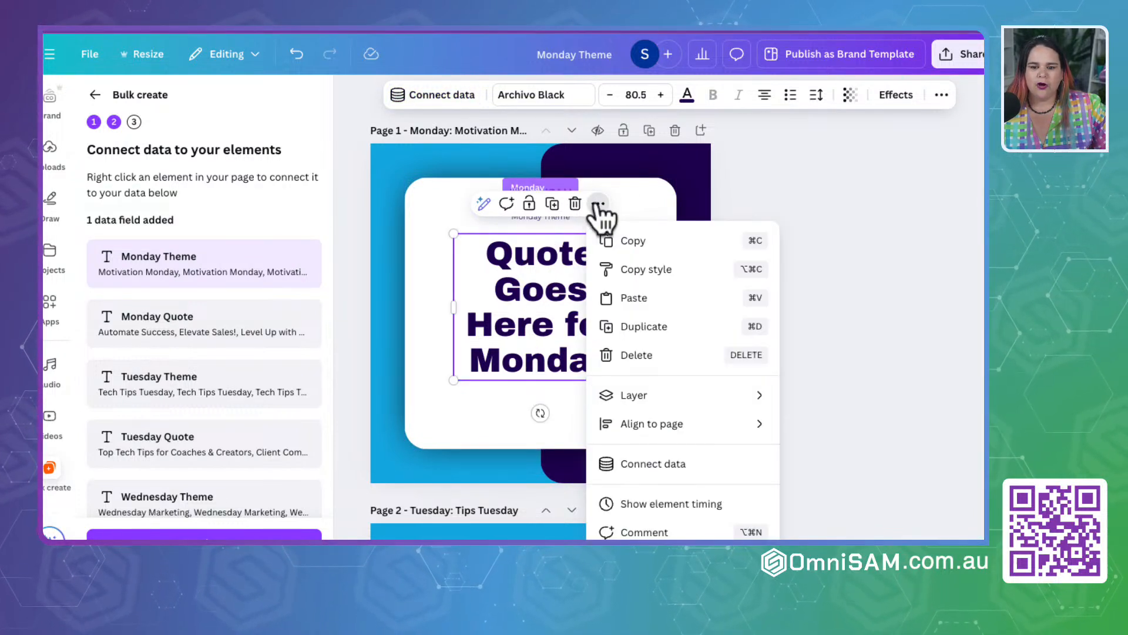
{"action": "left_click", "coordinate": [644, 466]}
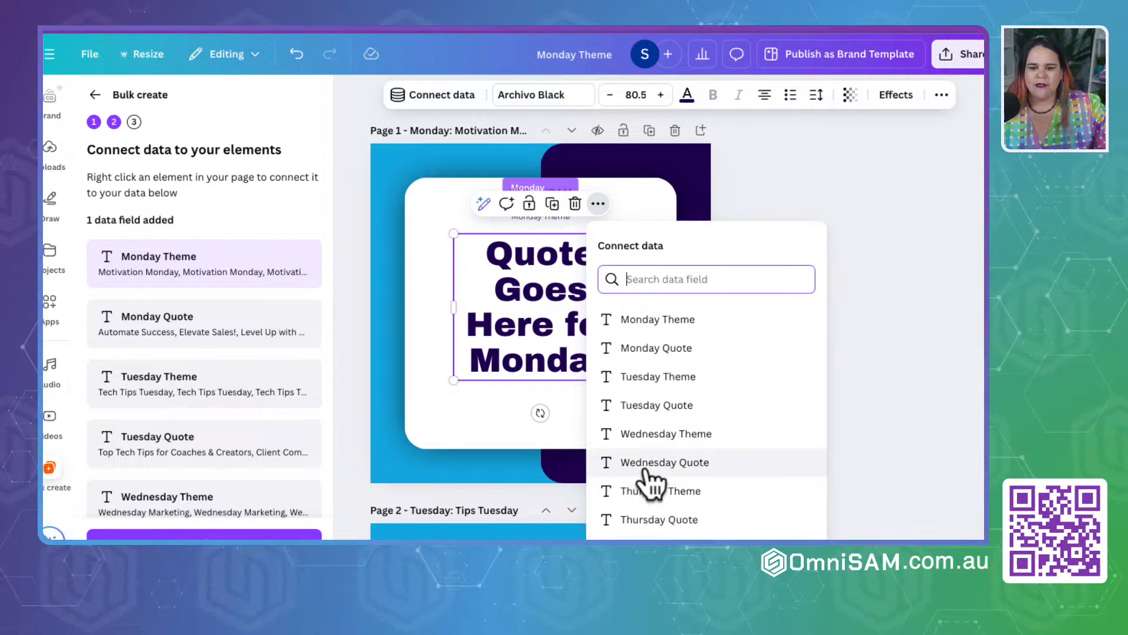
{"action": "left_click", "coordinate": [641, 350]}
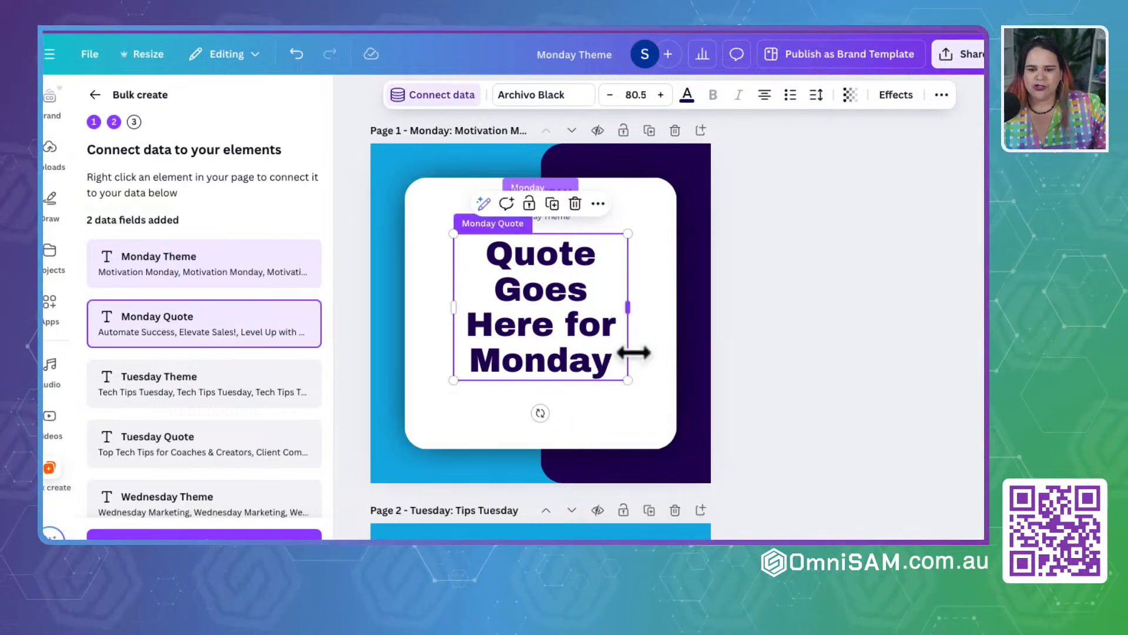
Step: Connect the small "Tuesday Theme" text on page 2 to the Tuesday Theme data field
{"action": "scroll", "coordinate": [545, 342], "scroll_direction": "down", "scroll_amount": 5}
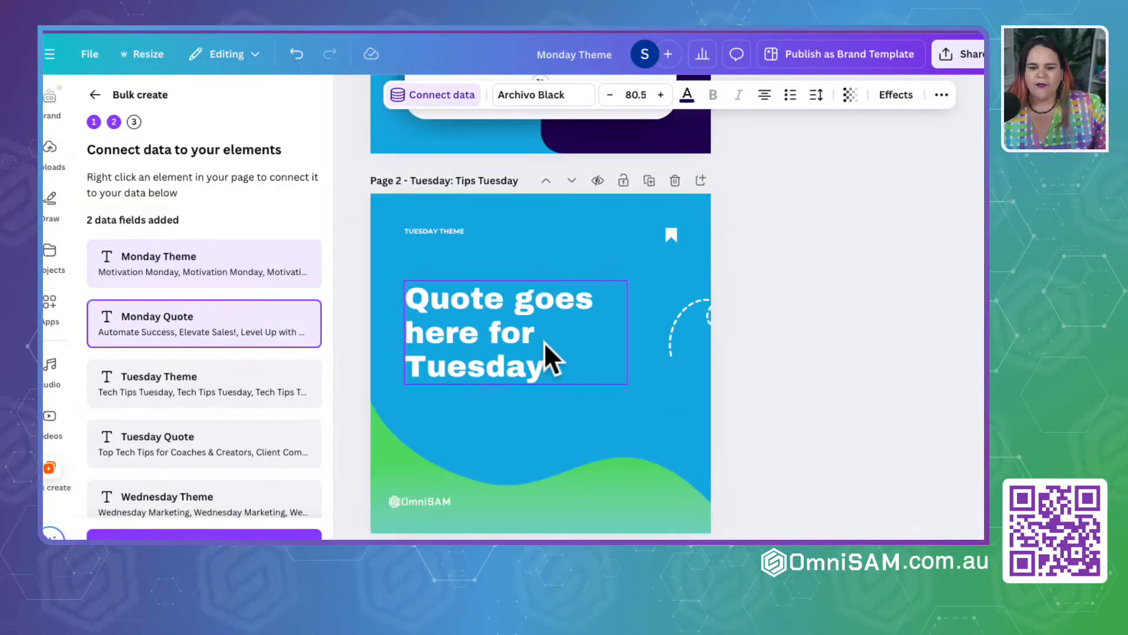
{"action": "left_click", "coordinate": [438, 230]}
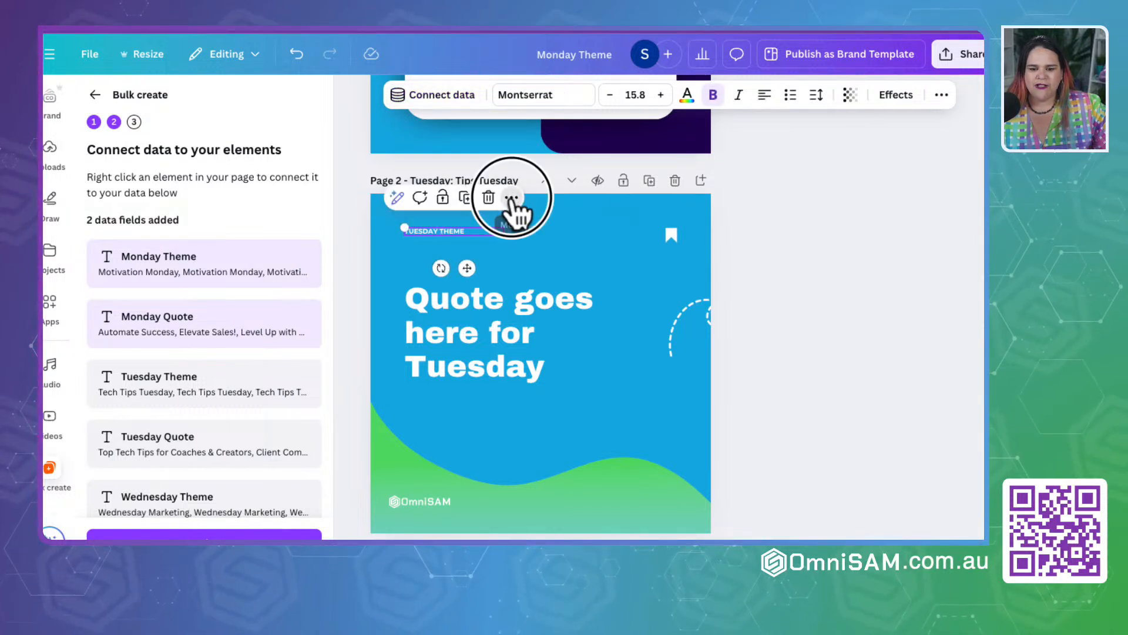
{"action": "left_click", "coordinate": [511, 198]}
{"action": "left_click", "coordinate": [582, 429]}
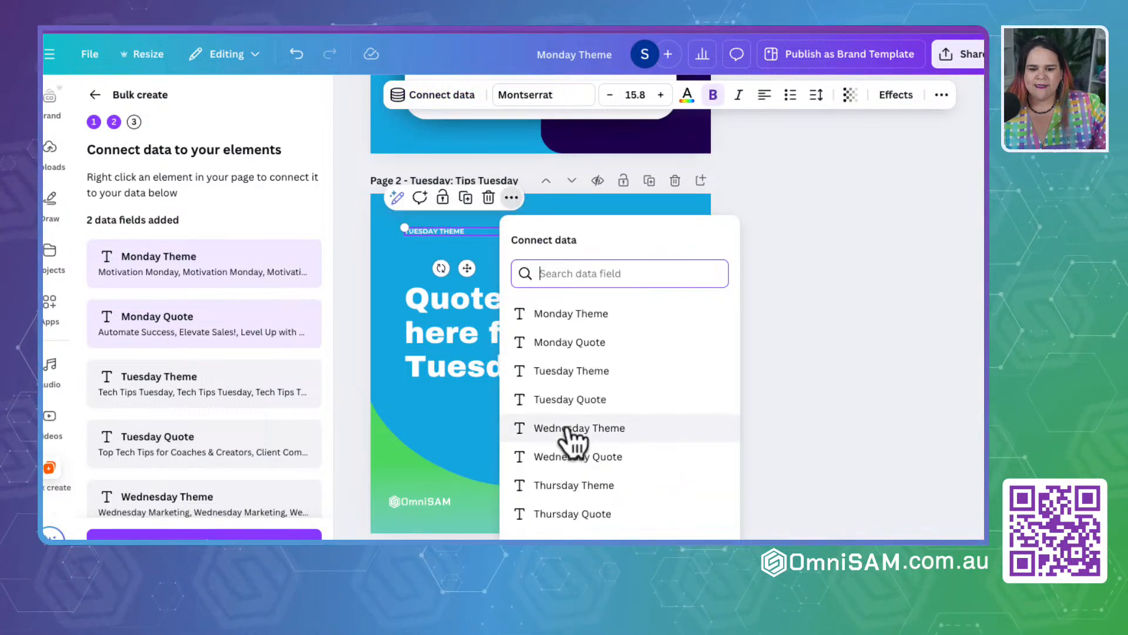
{"action": "left_click", "coordinate": [568, 371]}
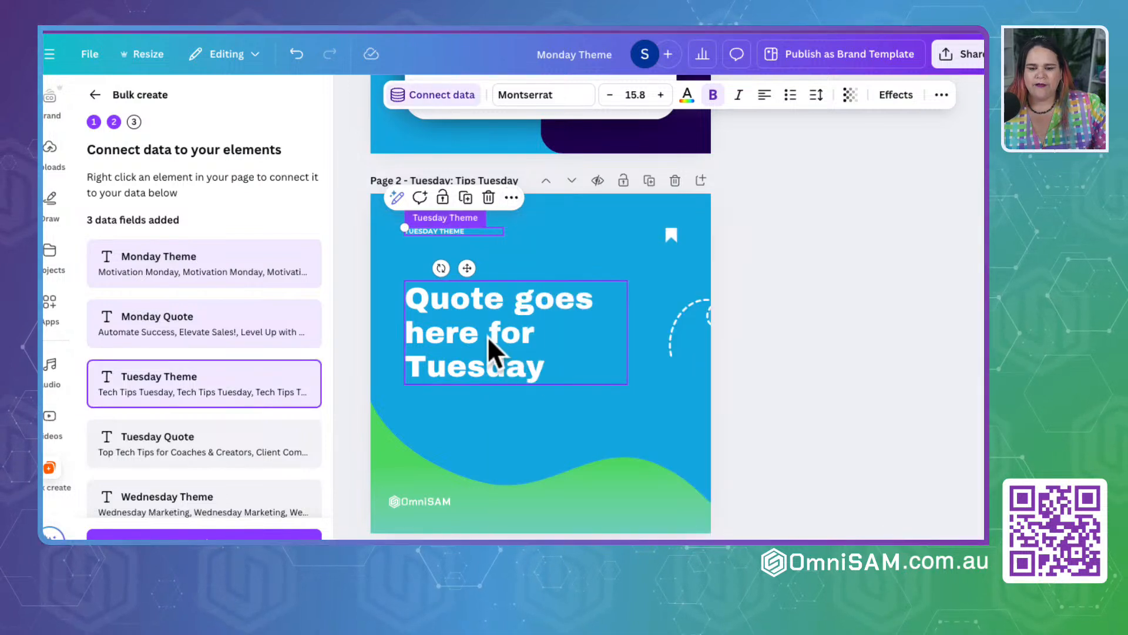
Step: Connect the large quote text on page 2 to the Tuesday Quote data field
{"action": "left_click", "coordinate": [492, 352]}
{"action": "left_click", "coordinate": [573, 252]}
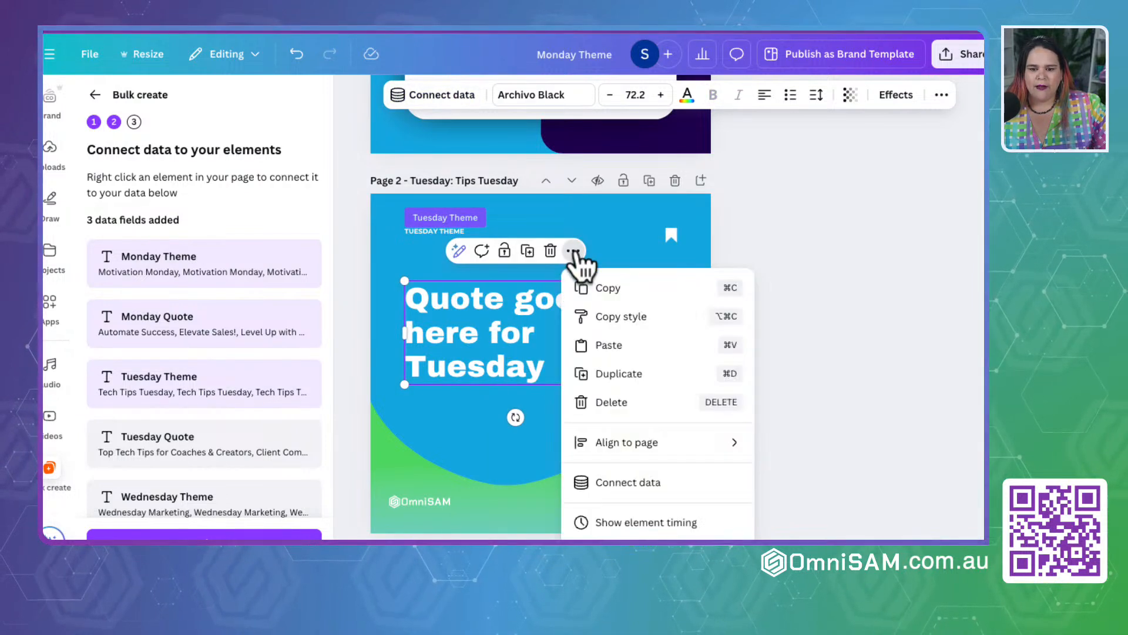
{"action": "left_click", "coordinate": [608, 481]}
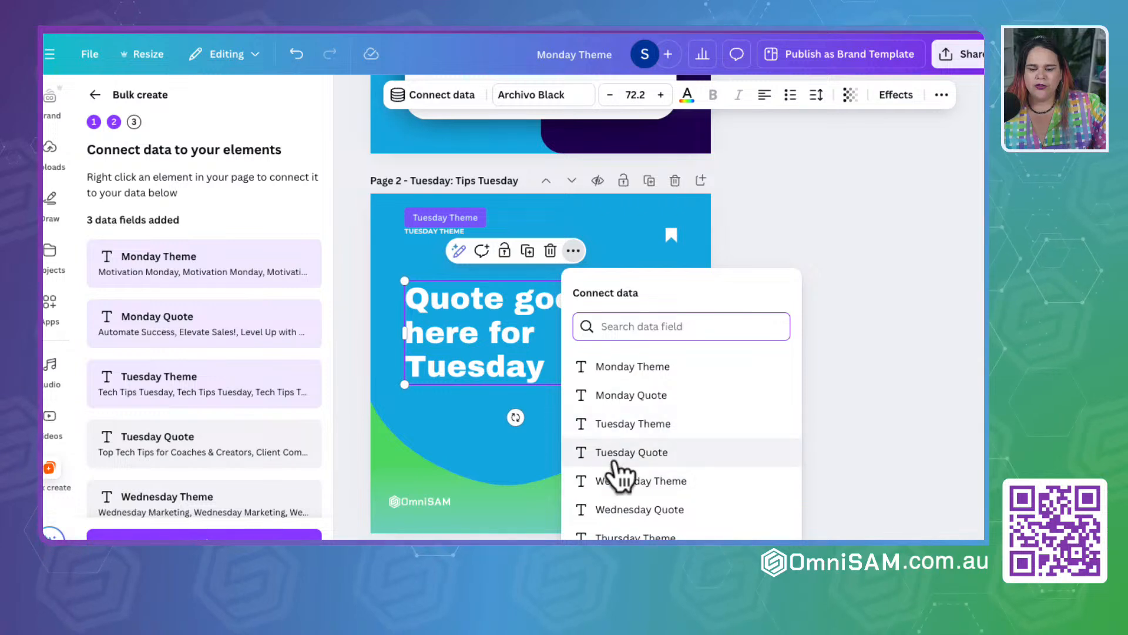
{"action": "left_click", "coordinate": [611, 453]}
Step: Connect the "Wednesday Theme" text in the dark box on page 3 to the Wednesday Theme data field
{"action": "scroll", "coordinate": [529, 423], "scroll_direction": "down", "scroll_amount": 7}
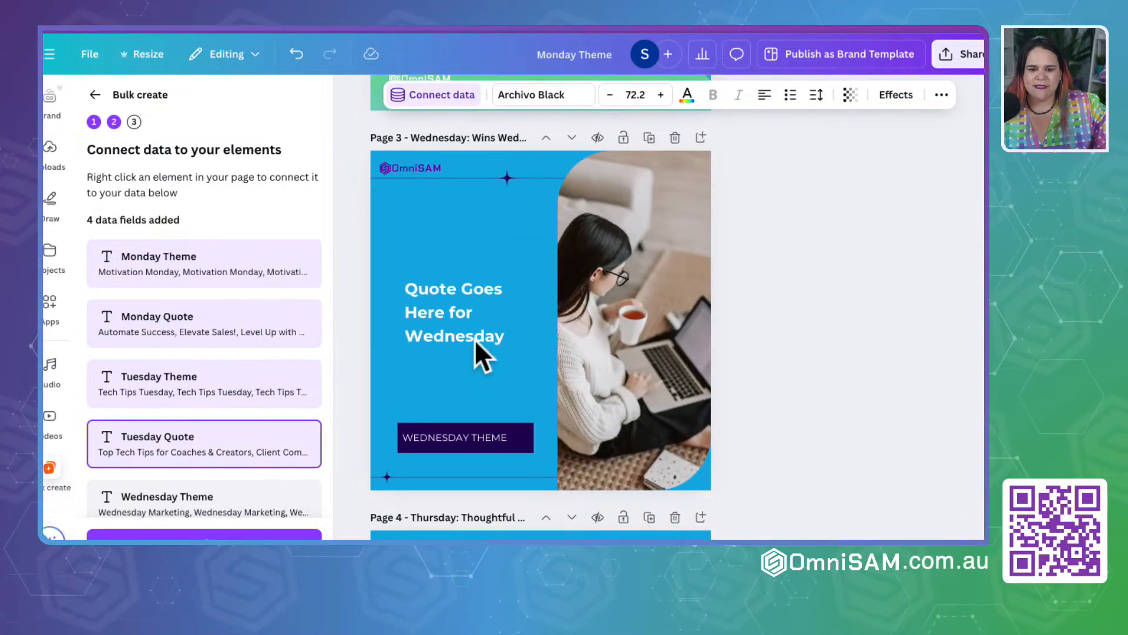
{"action": "left_click", "coordinate": [434, 440]}
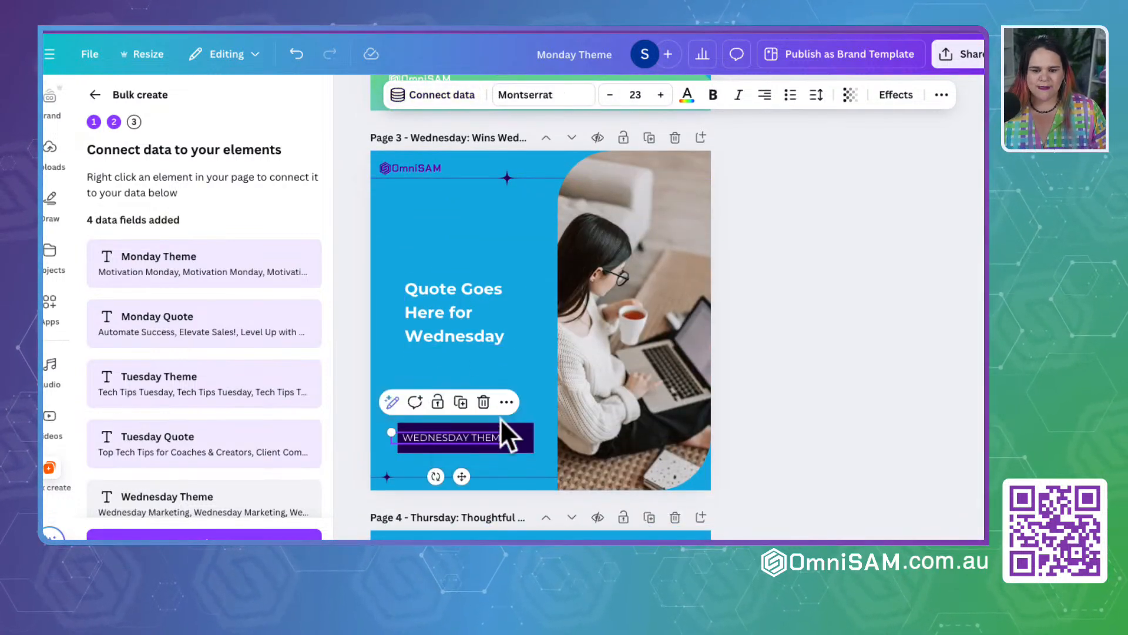
{"action": "left_click", "coordinate": [506, 402]}
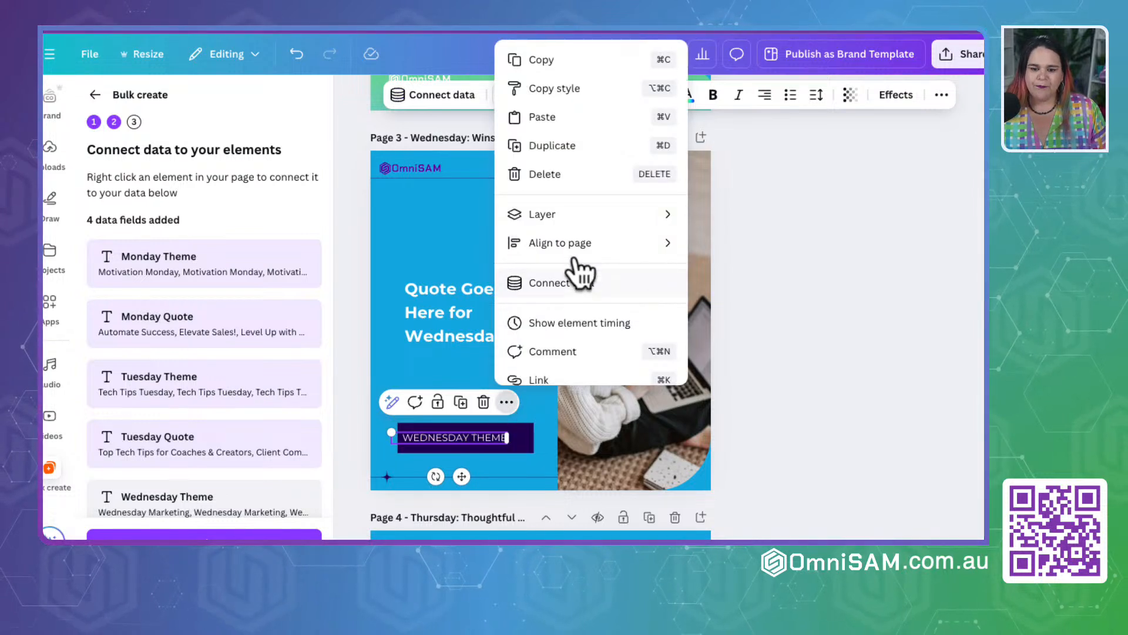
{"action": "mouse_move", "coordinate": [573, 254]}
{"action": "left_click", "coordinate": [563, 283]}
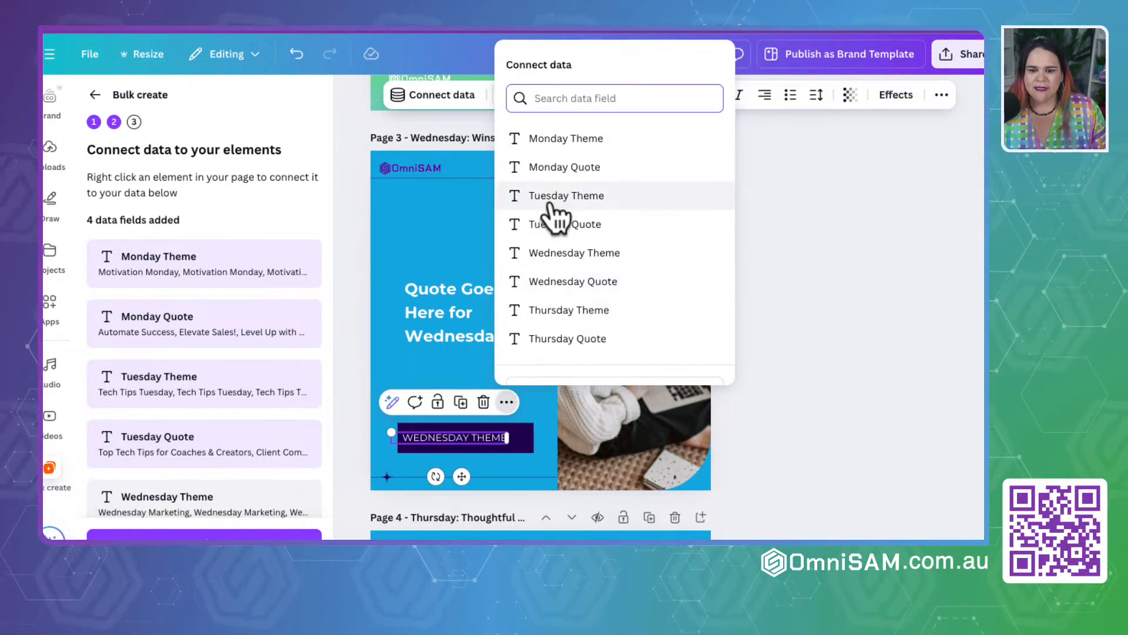
{"action": "left_click", "coordinate": [552, 259]}
Step: Connect the quote text on page 3 to the Wednesday Quote data field
{"action": "left_click", "coordinate": [437, 314]}
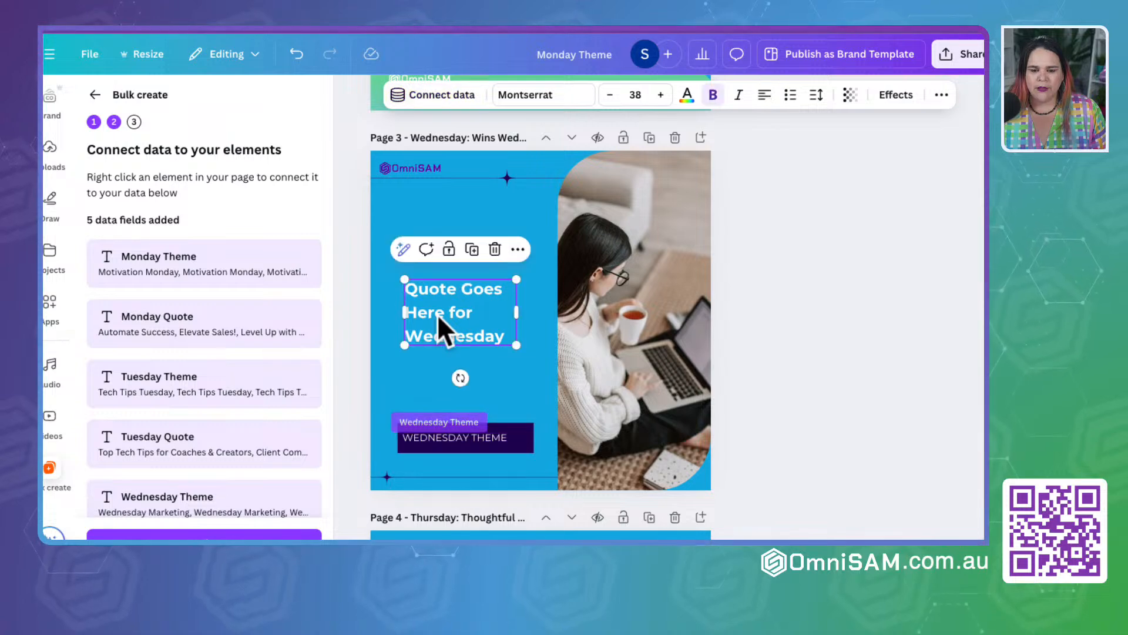
{"action": "left_click", "coordinate": [517, 251]}
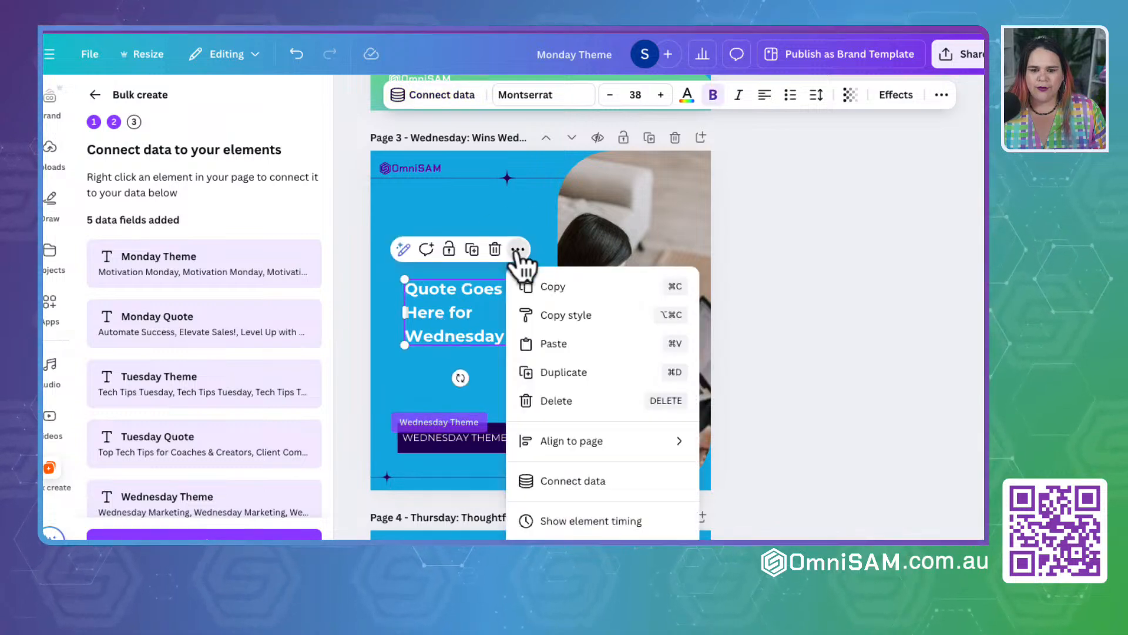
{"action": "left_click", "coordinate": [573, 482]}
{"action": "scroll", "coordinate": [572, 487], "scroll_direction": "down", "scroll_amount": 2}
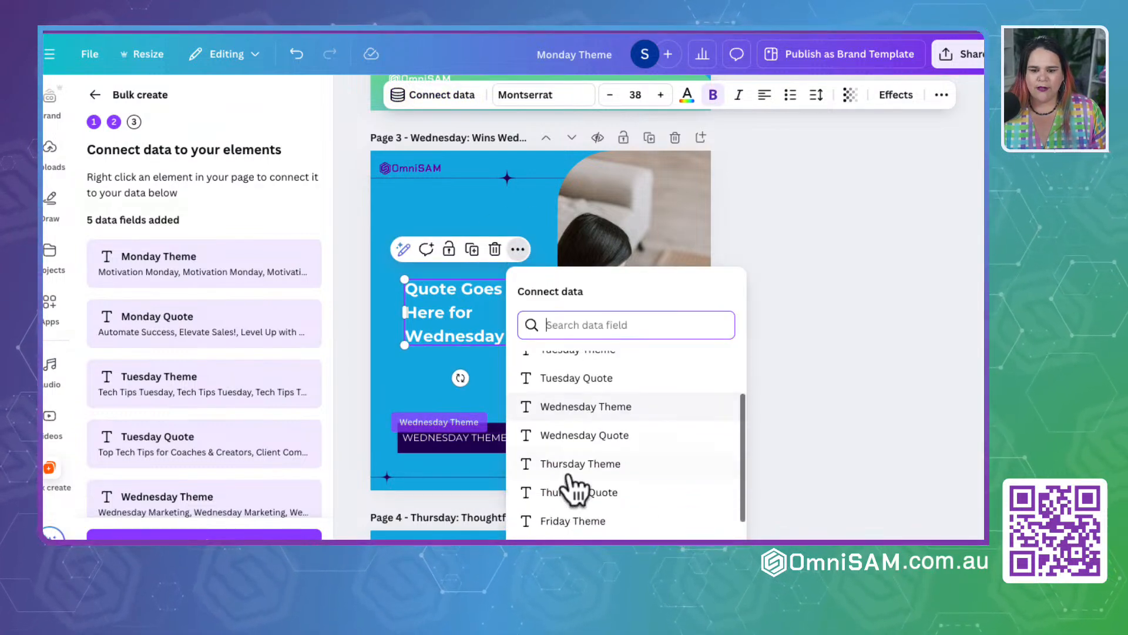
{"action": "left_click", "coordinate": [570, 434]}
Step: Connect the "Thursday Theme" text in the footer of page 4 to the Thursday Theme data field
{"action": "scroll", "coordinate": [569, 434], "scroll_direction": "down", "scroll_amount": 5}
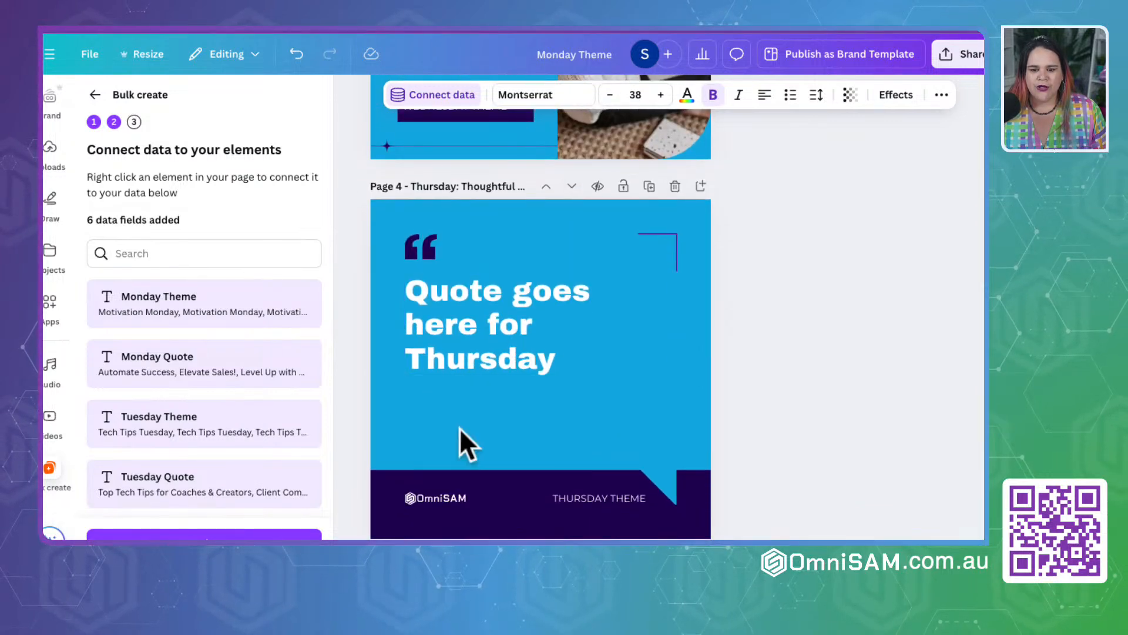
{"action": "left_click", "coordinate": [588, 497]}
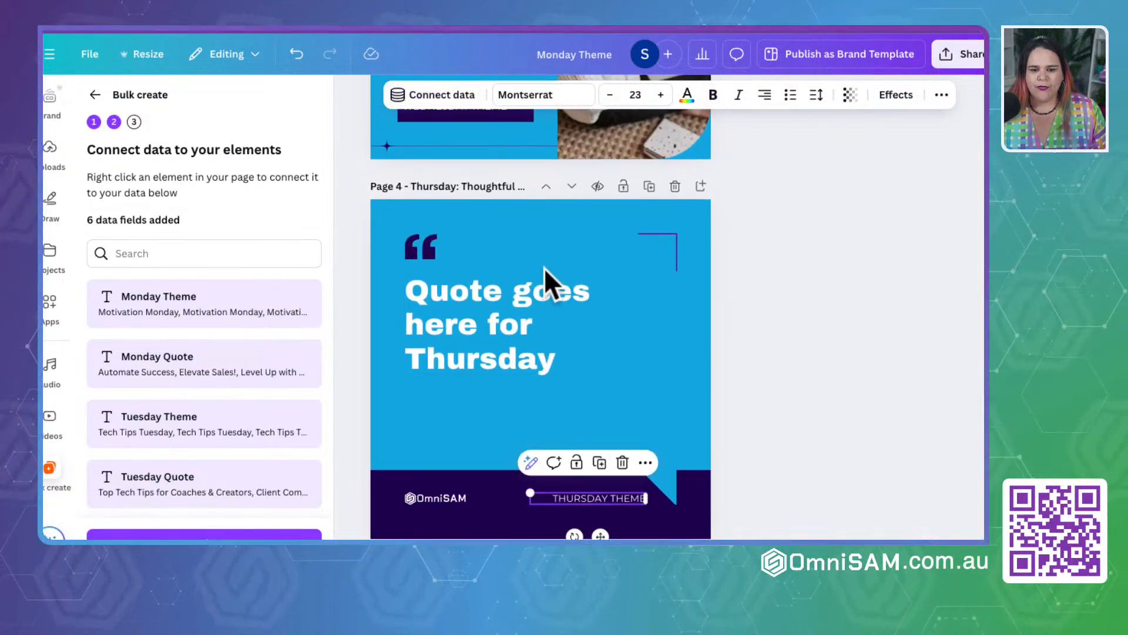
{"action": "scroll", "coordinate": [638, 478], "scroll_direction": "down", "scroll_amount": 2}
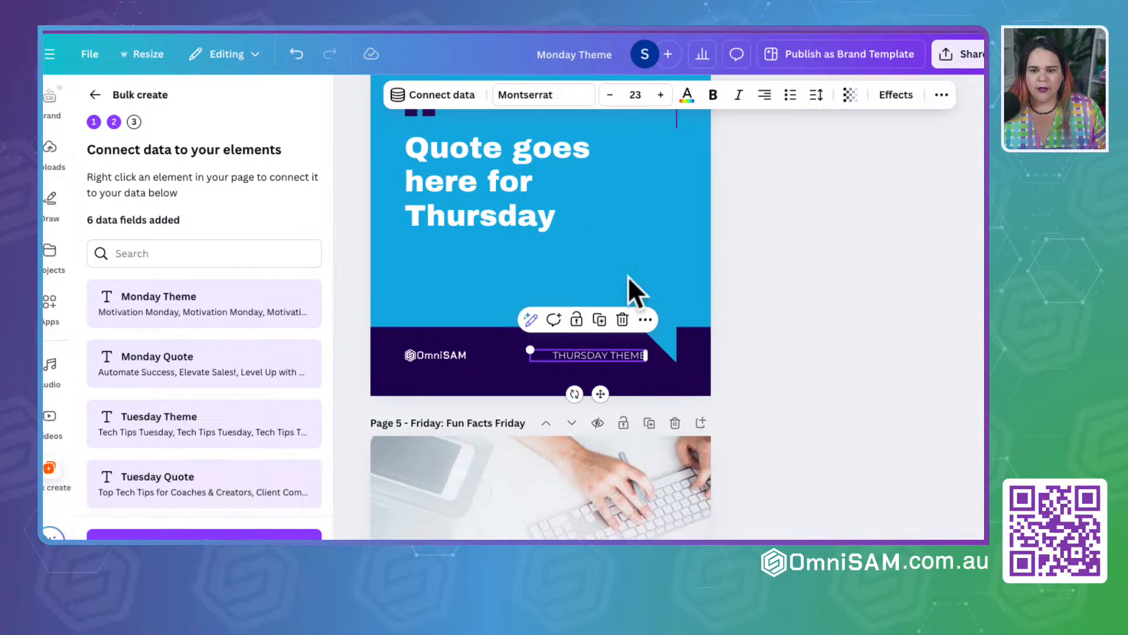
{"action": "left_click", "coordinate": [445, 96]}
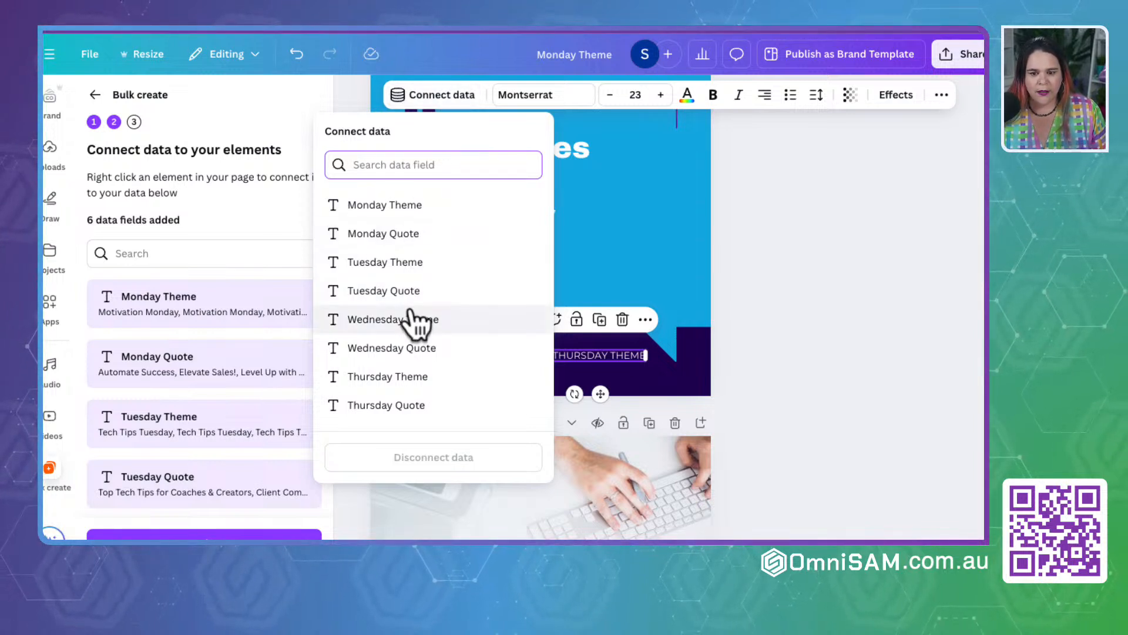
{"action": "scroll", "coordinate": [412, 314], "scroll_direction": "down", "scroll_amount": 3}
{"action": "left_click", "coordinate": [390, 272]}
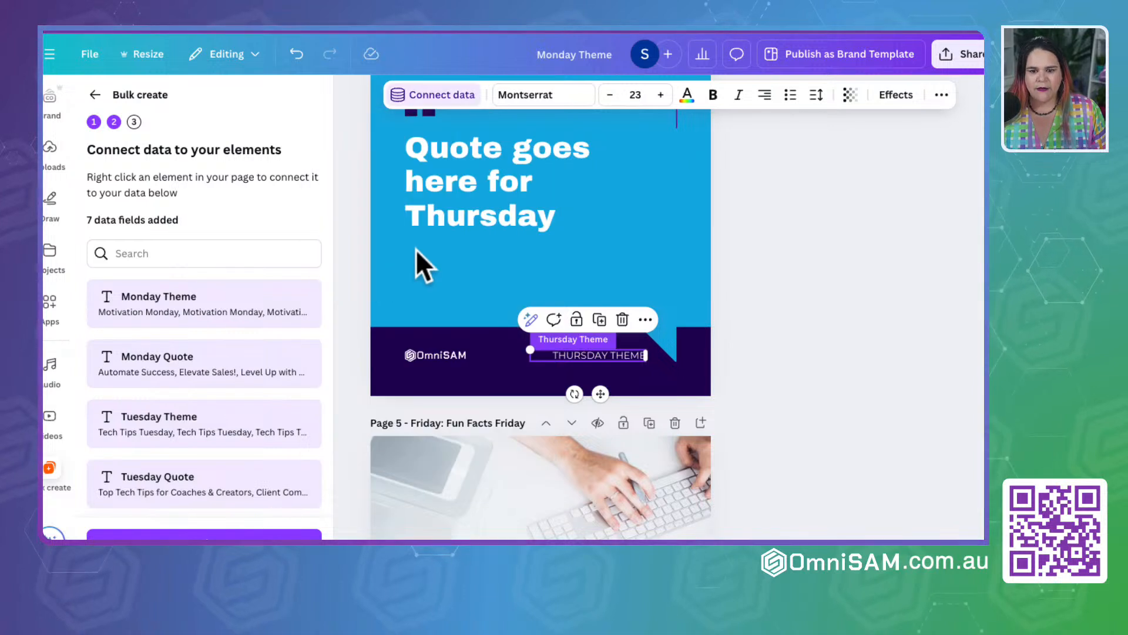
Step: Connect the large quote text on page 4 to the Thursday Quote data field and deselect it
{"action": "left_click", "coordinate": [512, 153]}
{"action": "left_click", "coordinate": [445, 96]}
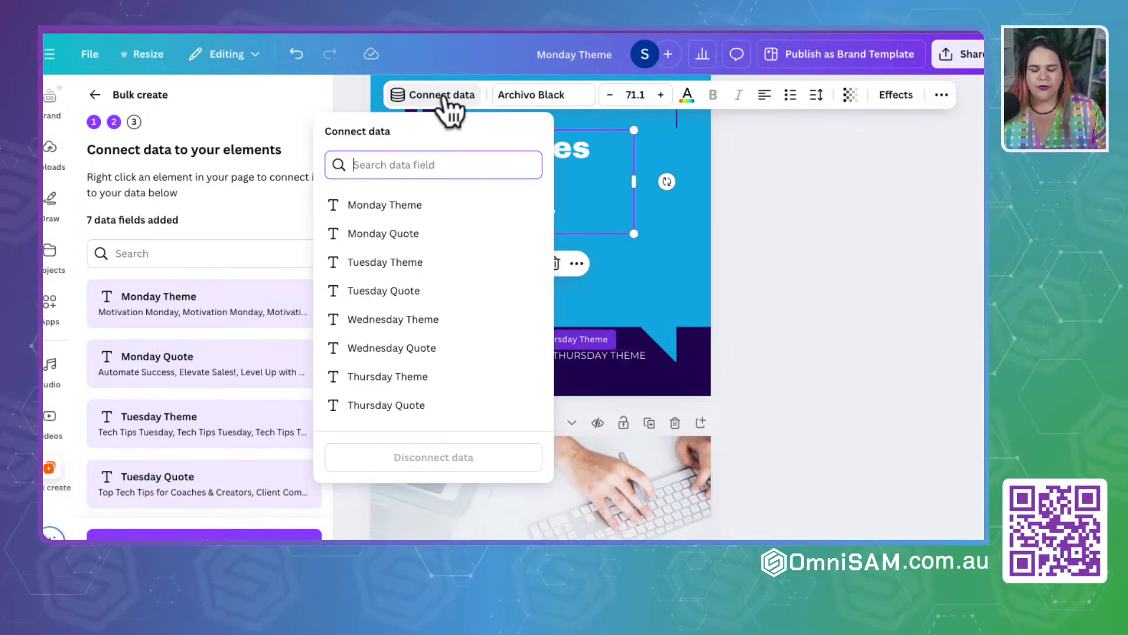
{"action": "scroll", "coordinate": [417, 335], "scroll_direction": "down", "scroll_amount": 2}
{"action": "left_click", "coordinate": [409, 341]}
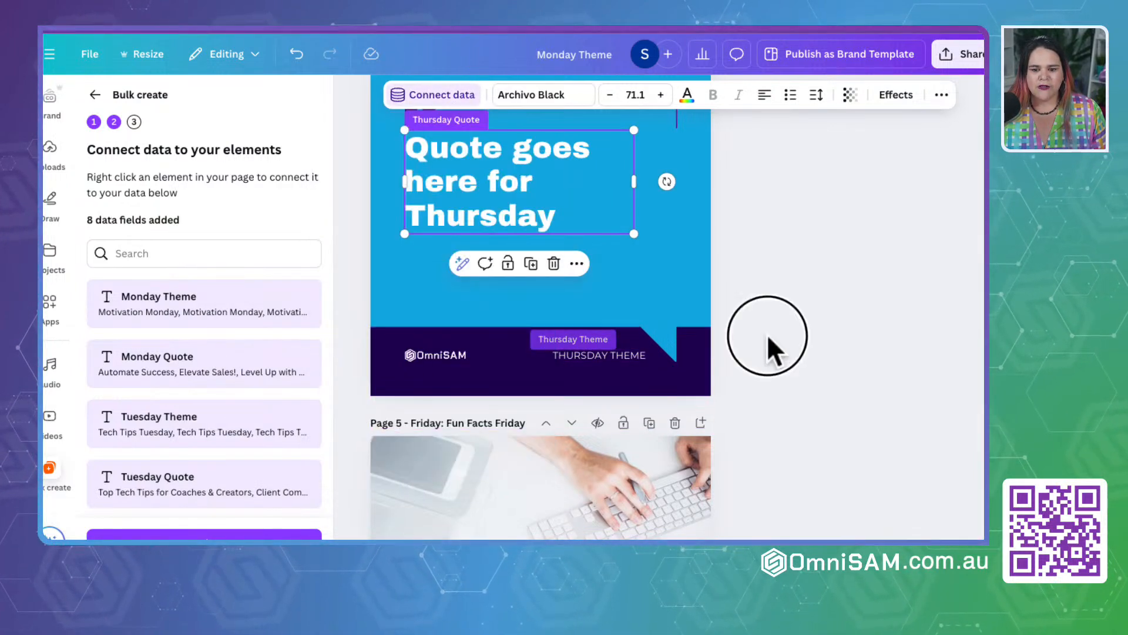
{"action": "left_click", "coordinate": [768, 334]}
Step: Connect the "Friday Theme" heading on page 5 to the Friday Theme data field
{"action": "scroll", "coordinate": [767, 334], "scroll_direction": "down", "scroll_amount": 7}
{"action": "left_click", "coordinate": [559, 267]}
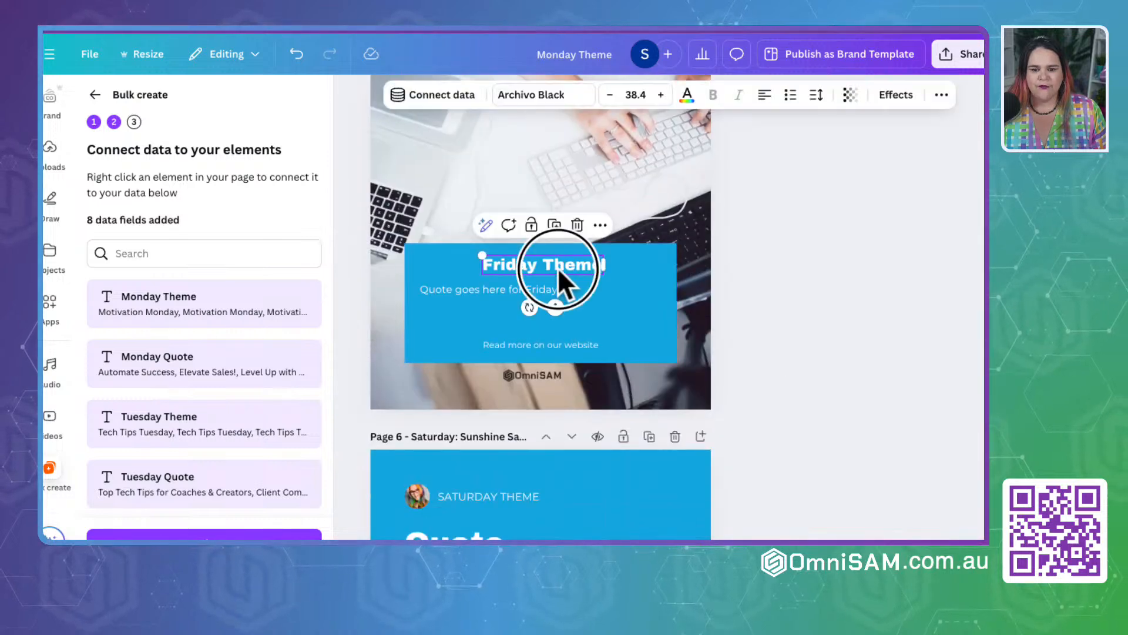
{"action": "left_click", "coordinate": [444, 96]}
{"action": "scroll", "coordinate": [414, 353], "scroll_direction": "down", "scroll_amount": 1}
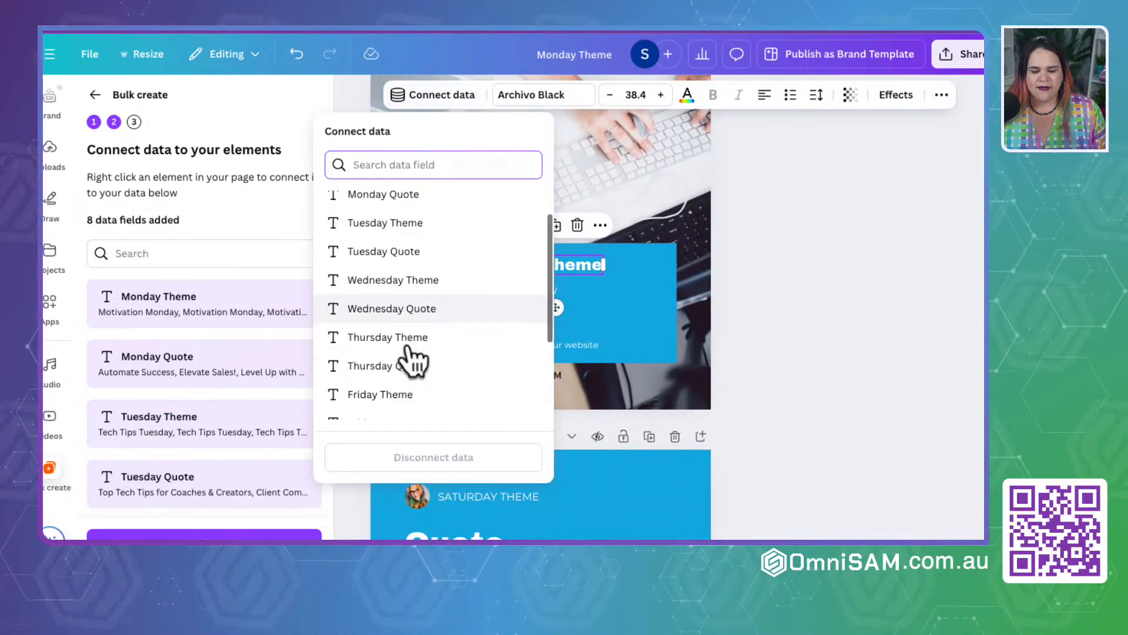
{"action": "scroll", "coordinate": [413, 360], "scroll_direction": "down", "scroll_amount": 2}
{"action": "left_click", "coordinate": [400, 293]}
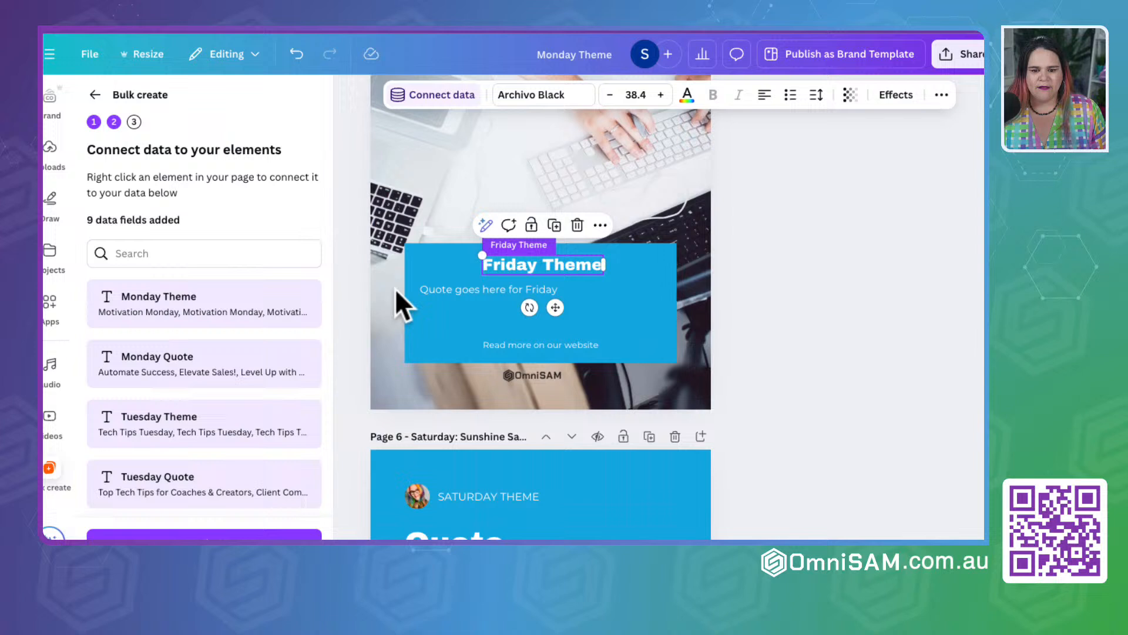
Step: Connect the quote text below the heading on page 5 to the Friday Quote data field
{"action": "left_click", "coordinate": [475, 289]}
{"action": "left_click", "coordinate": [447, 94]}
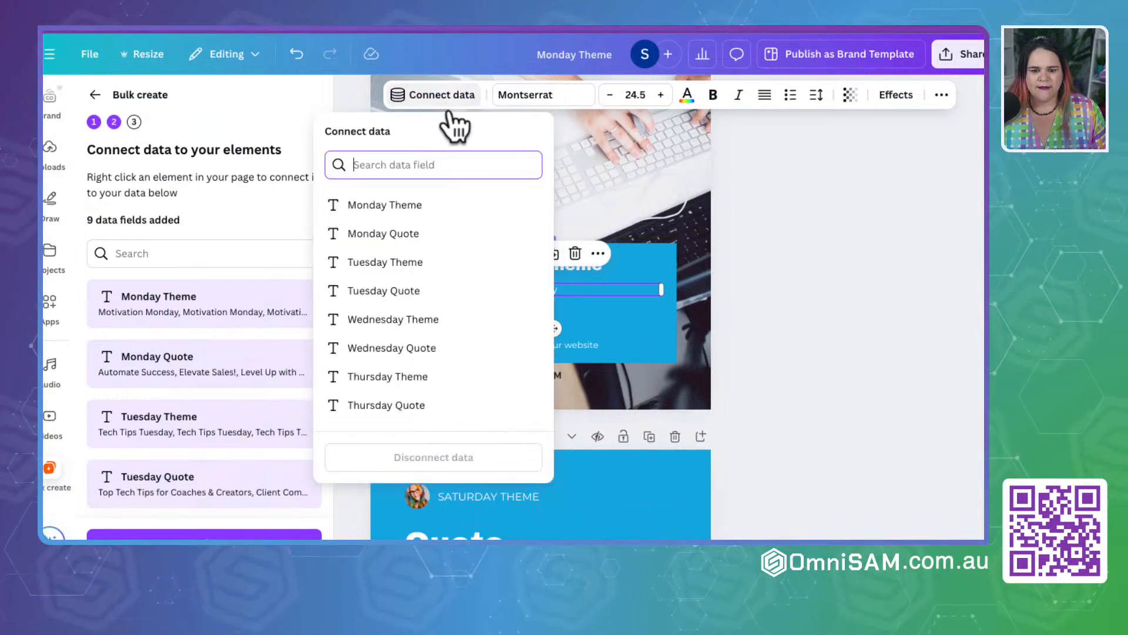
{"action": "scroll", "coordinate": [414, 353], "scroll_direction": "down", "scroll_amount": 2}
{"action": "left_click", "coordinate": [410, 333]}
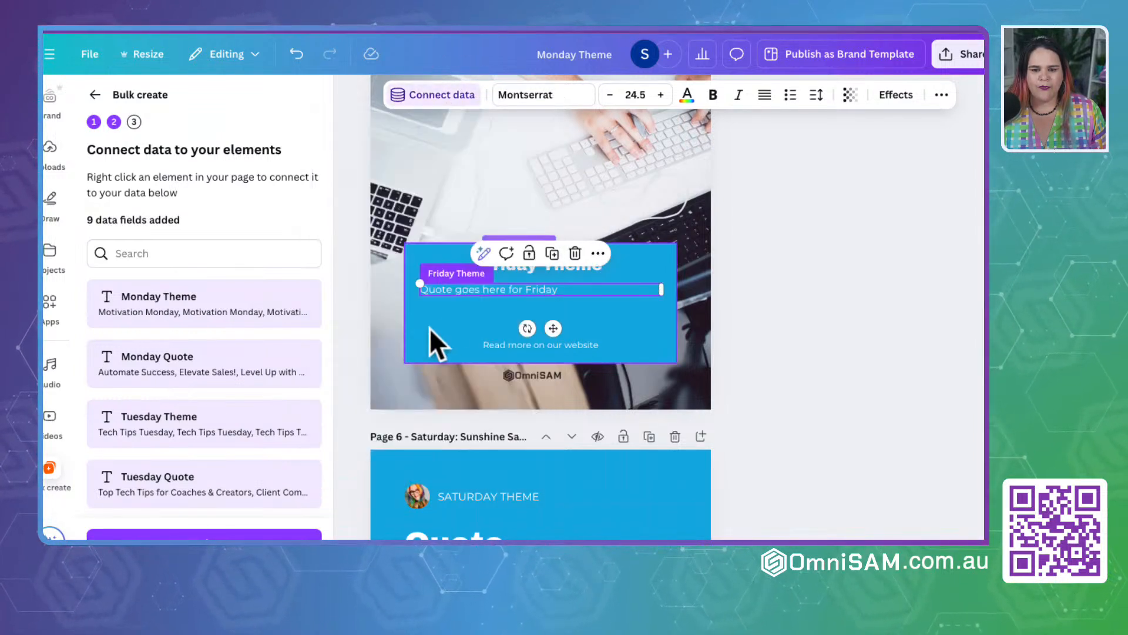
{"action": "left_click", "coordinate": [447, 95]}
{"action": "scroll", "coordinate": [433, 328], "scroll_direction": "down", "scroll_amount": 2}
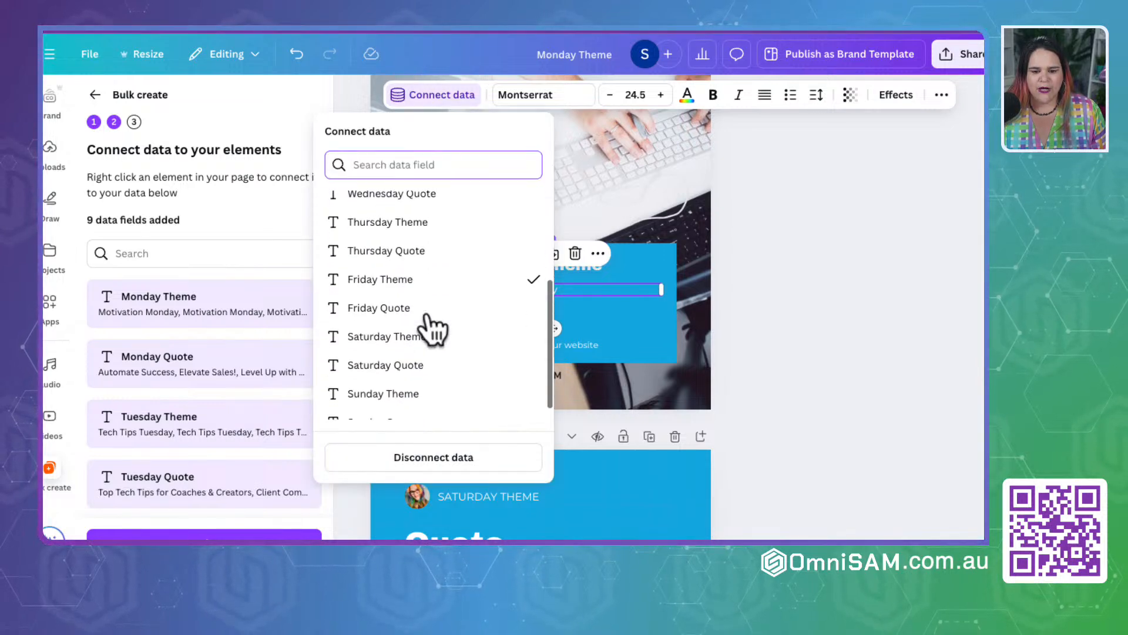
{"action": "left_click", "coordinate": [397, 307]}
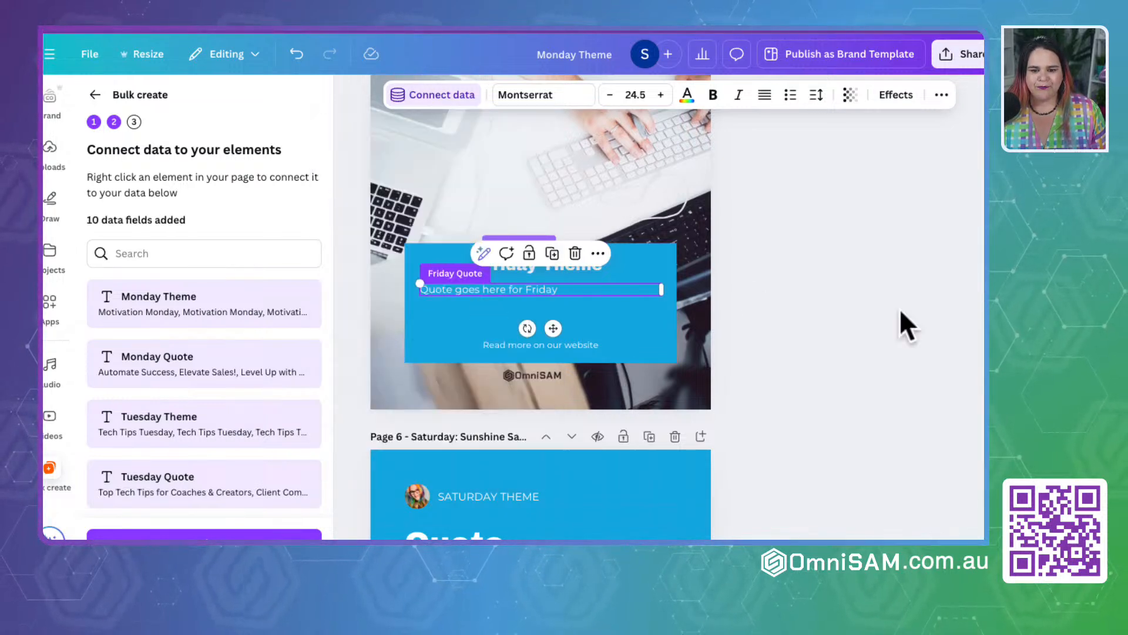
Step: Connect the "Saturday Theme" text beside the profile photo on page 6 to the Saturday Theme data field
{"action": "scroll", "coordinate": [899, 308], "scroll_direction": "down", "scroll_amount": 5}
{"action": "left_click", "coordinate": [464, 237]}
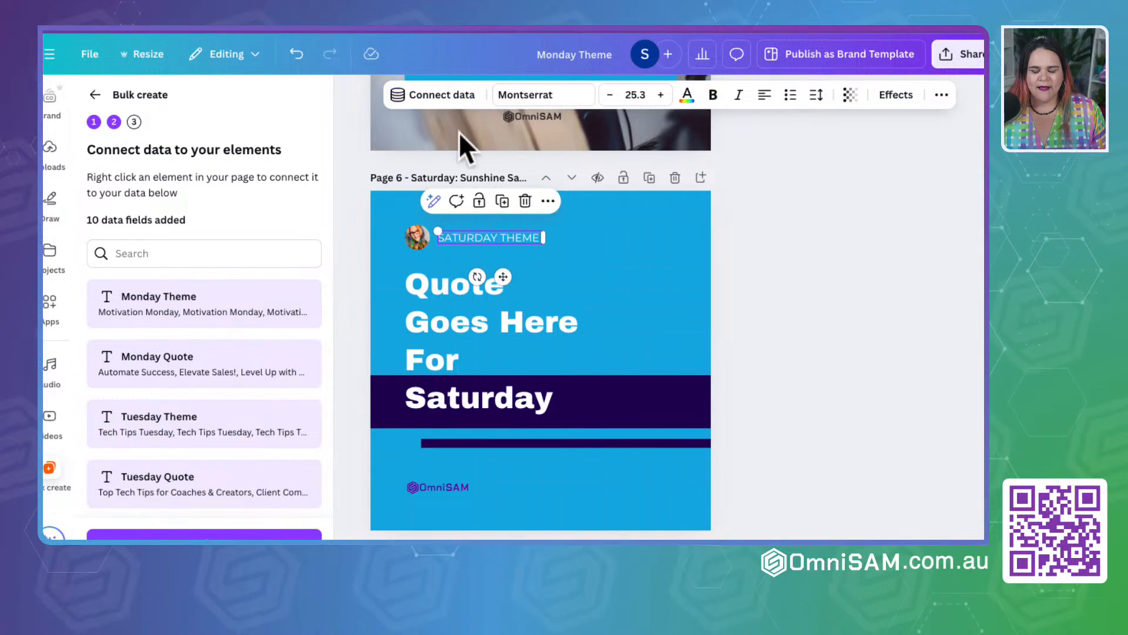
{"action": "left_click", "coordinate": [454, 95]}
{"action": "scroll", "coordinate": [400, 282], "scroll_direction": "down", "scroll_amount": 3}
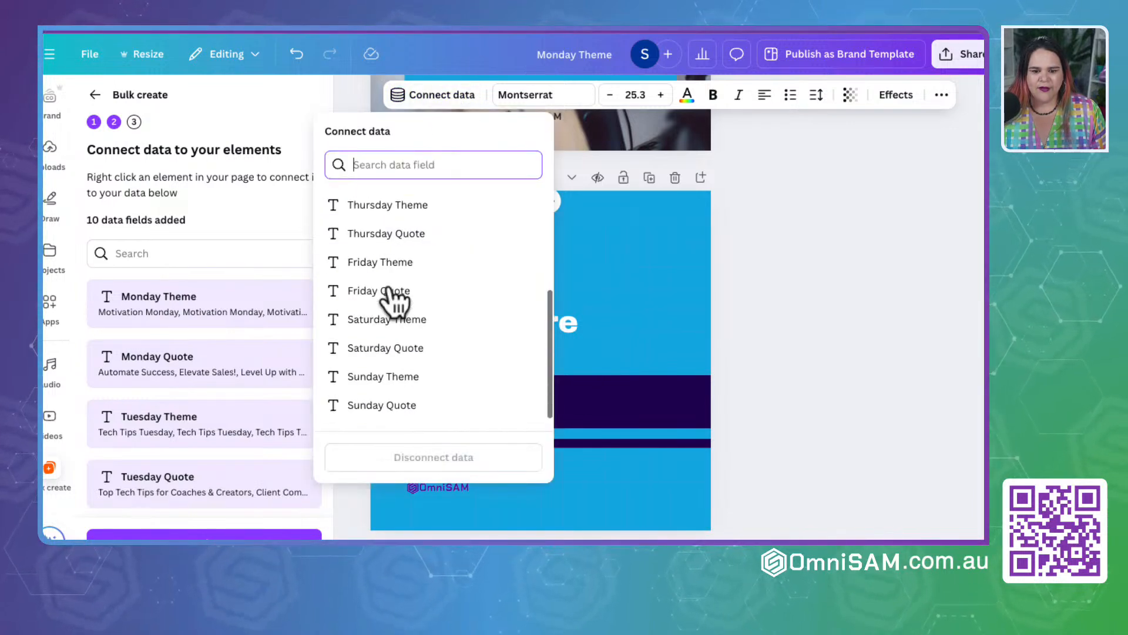
{"action": "left_click", "coordinate": [391, 322]}
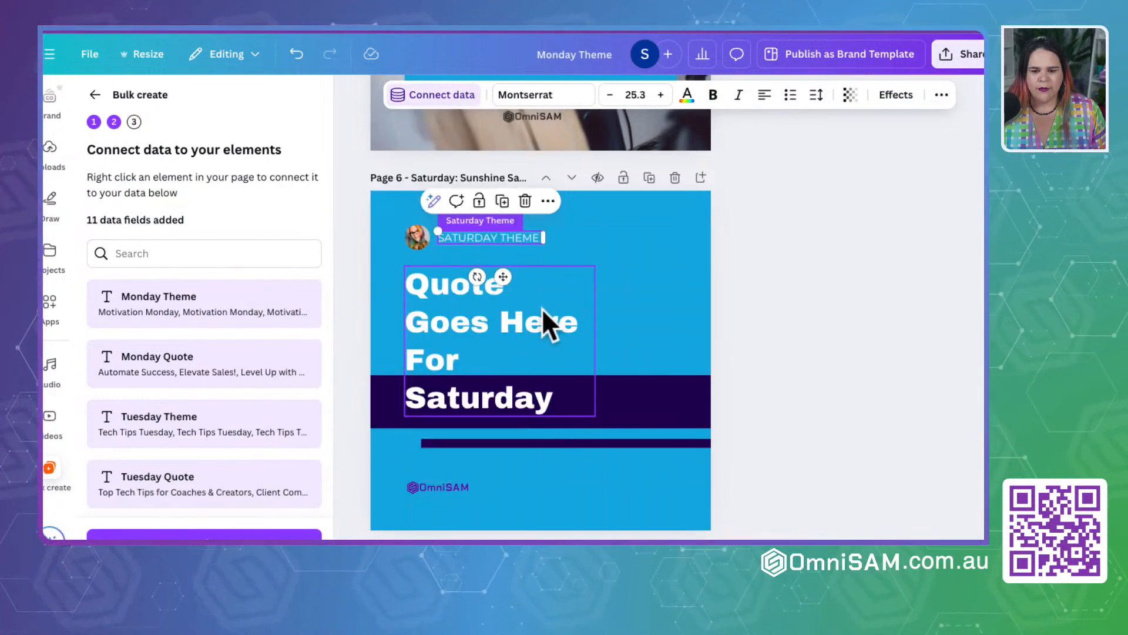
Step: Connect the large quote text on page 6 to the Saturday Quote data field
{"action": "left_click", "coordinate": [542, 308]}
{"action": "left_click", "coordinate": [452, 96]}
{"action": "scroll", "coordinate": [396, 330], "scroll_direction": "down", "scroll_amount": 5}
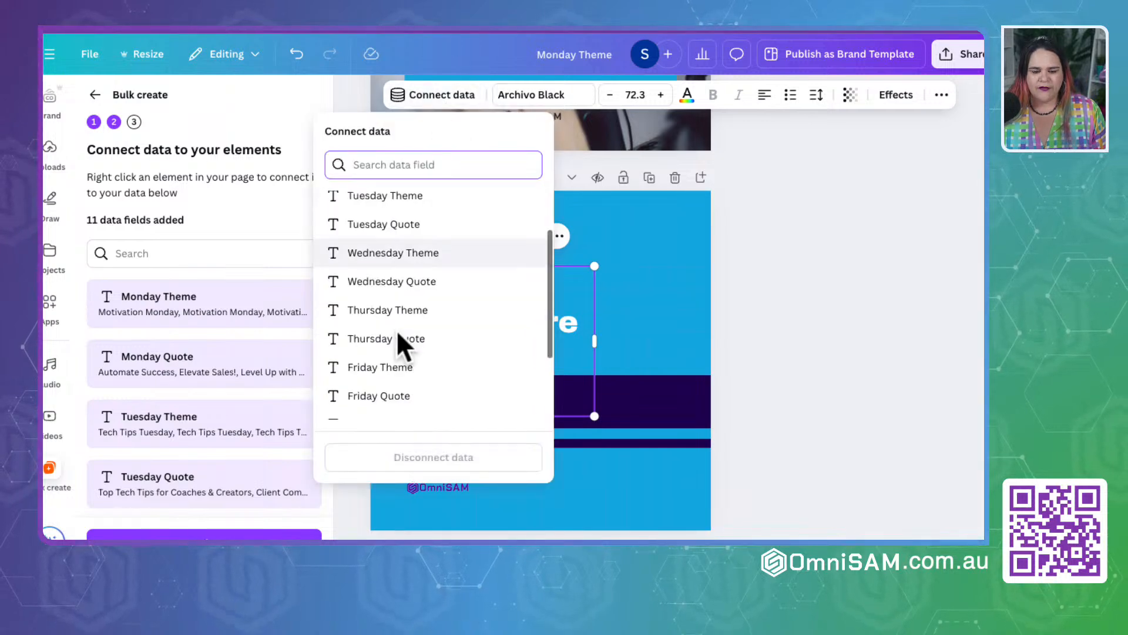
{"action": "left_click", "coordinate": [388, 370]}
Step: Connect the small "Sunday Theme" text on page 7 to the Sunday Theme data field
{"action": "scroll", "coordinate": [612, 323], "scroll_direction": "down", "scroll_amount": 6}
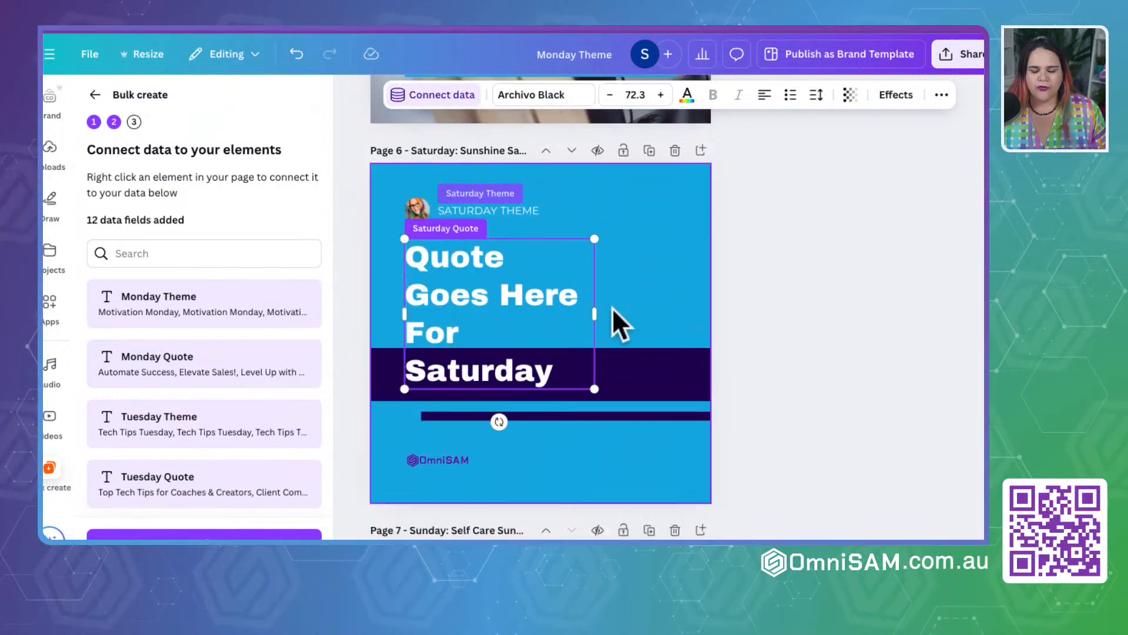
{"action": "left_click", "coordinate": [421, 219]}
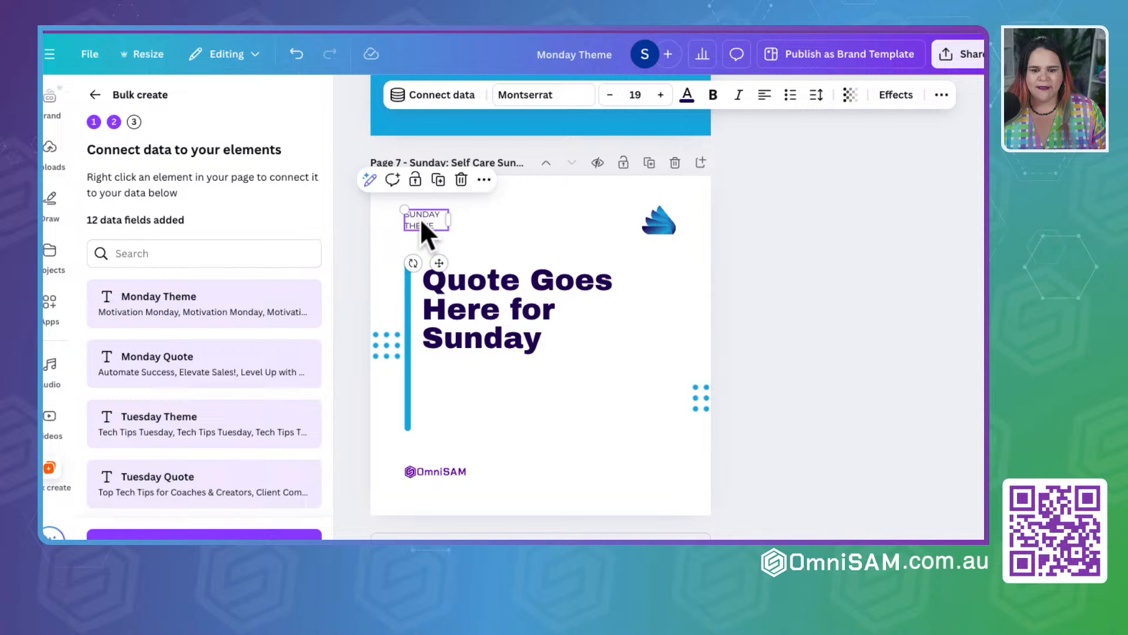
{"action": "left_click", "coordinate": [457, 94]}
{"action": "scroll", "coordinate": [435, 320], "scroll_direction": "down", "scroll_amount": 3}
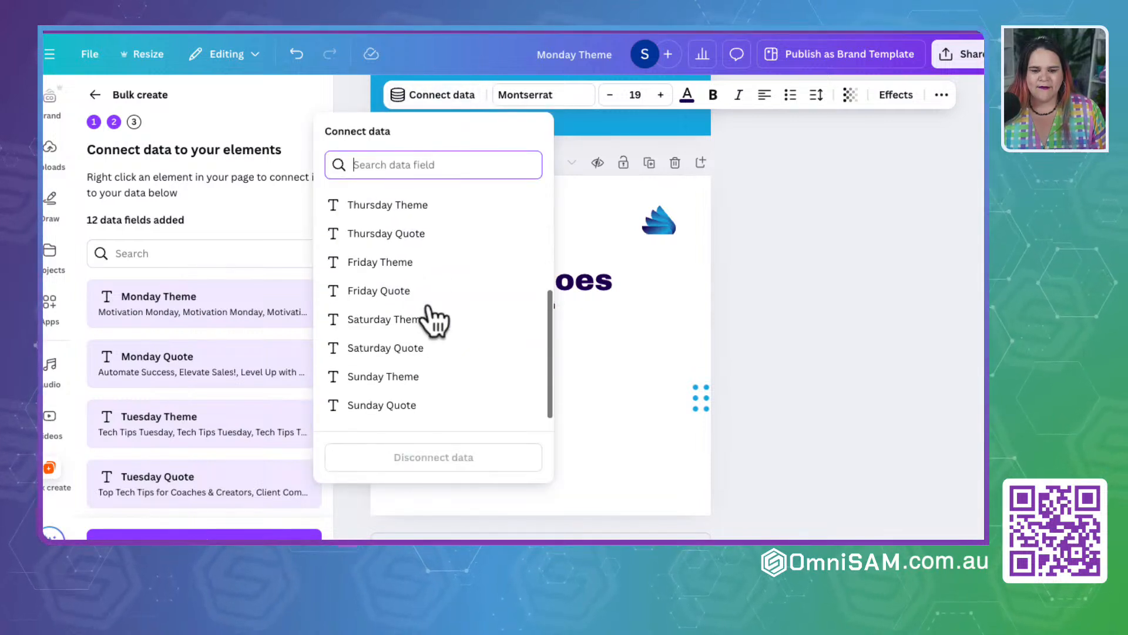
{"action": "left_click", "coordinate": [385, 377]}
{"action": "left_click", "coordinate": [440, 97]}
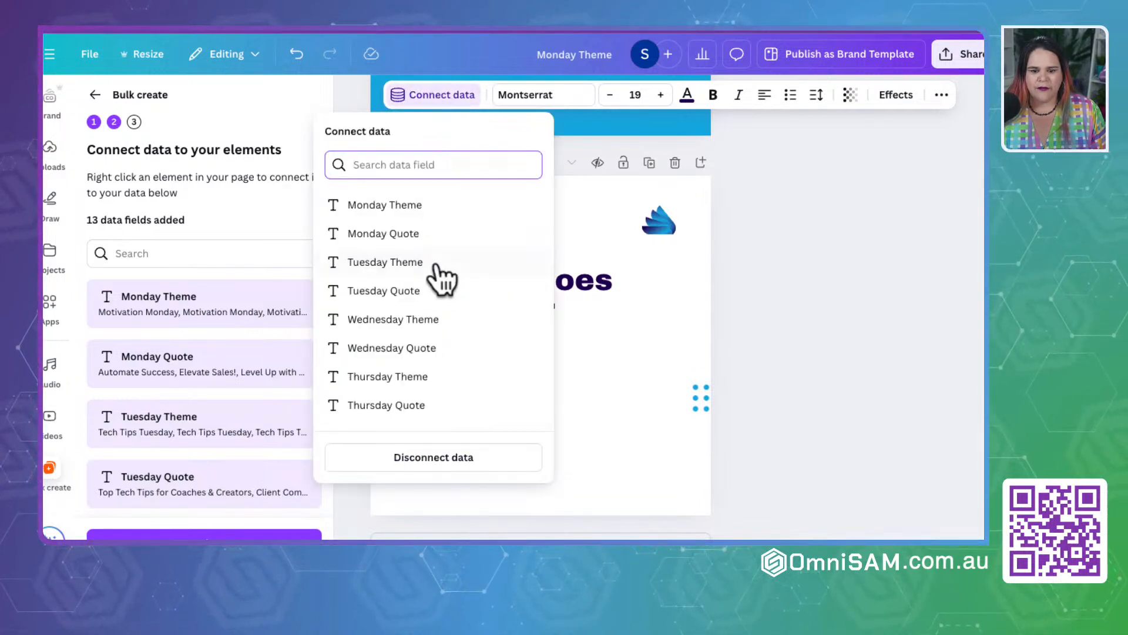
{"action": "left_click", "coordinate": [838, 245]}
Step: Connect the large quote text on page 7 to the Sunday Quote data field and continue to the Apply data stage
{"action": "left_click", "coordinate": [513, 278]}
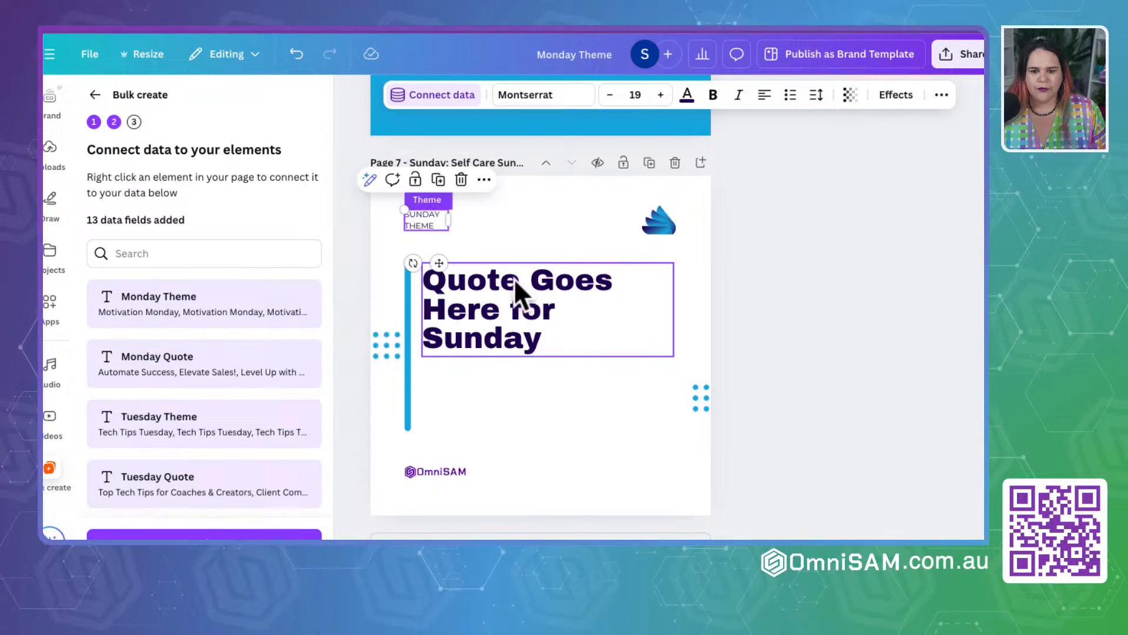
{"action": "left_click", "coordinate": [427, 94]}
{"action": "scroll", "coordinate": [423, 284], "scroll_direction": "down", "scroll_amount": 3}
{"action": "left_click", "coordinate": [389, 406]}
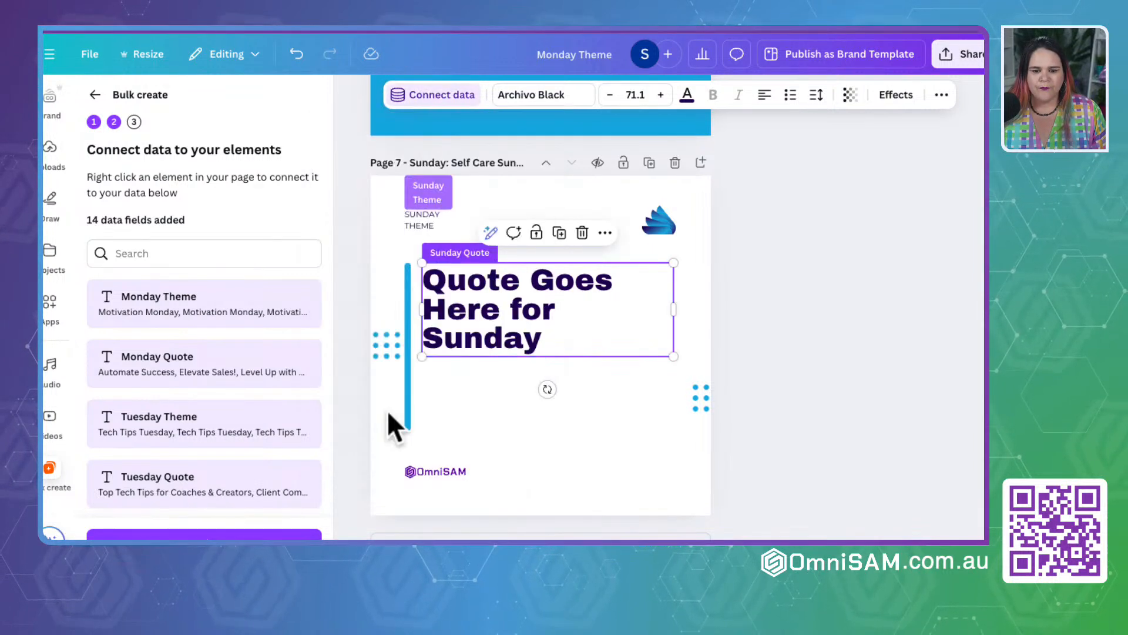
{"action": "left_click", "coordinate": [868, 257]}
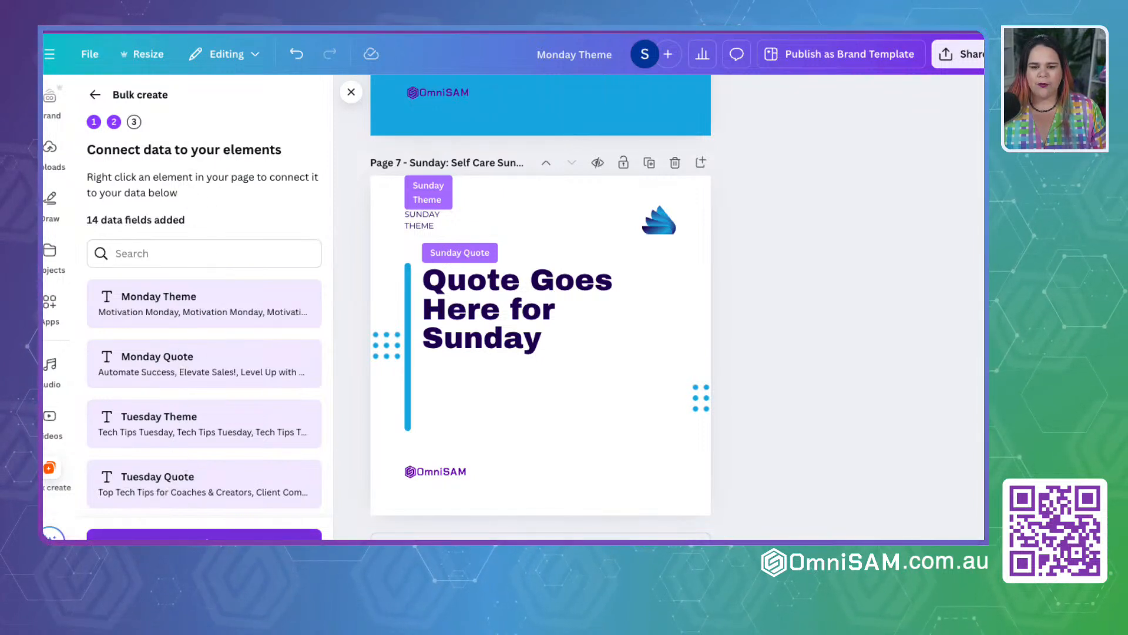
{"action": "left_click", "coordinate": [204, 536]}
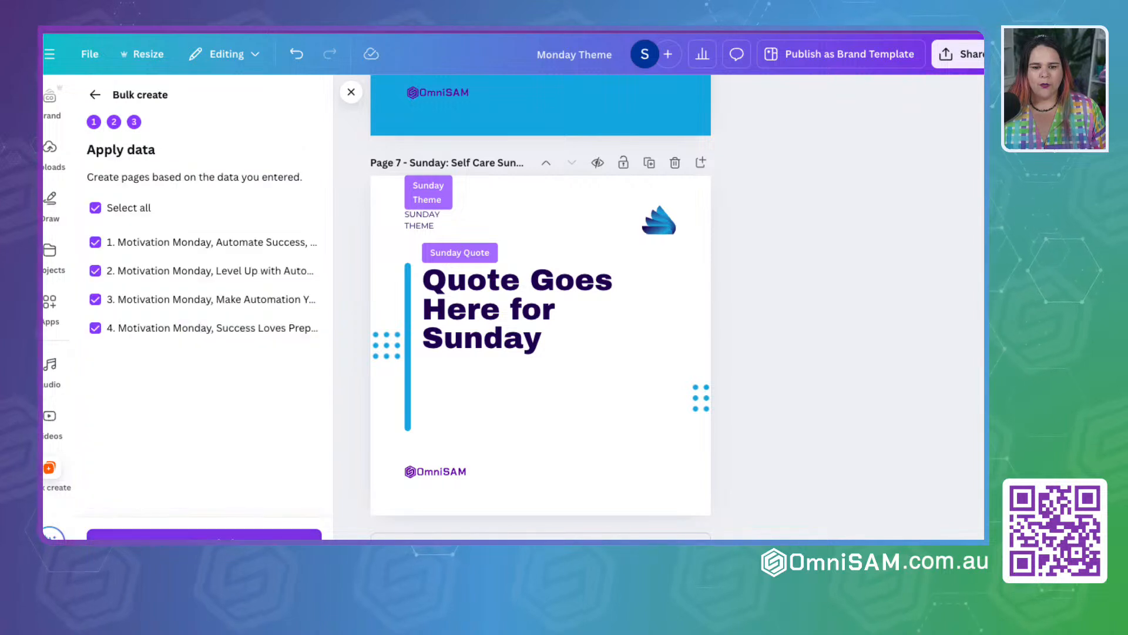
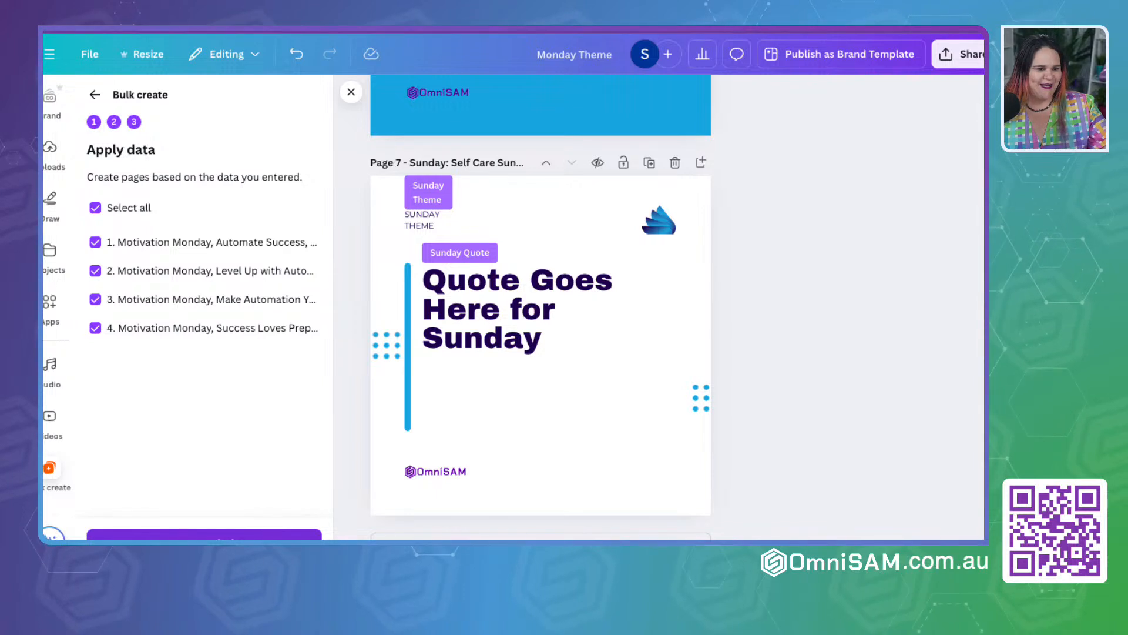
Step: Generate the bulk pages from all four selected data rows
{"action": "left_click", "coordinate": [204, 535]}
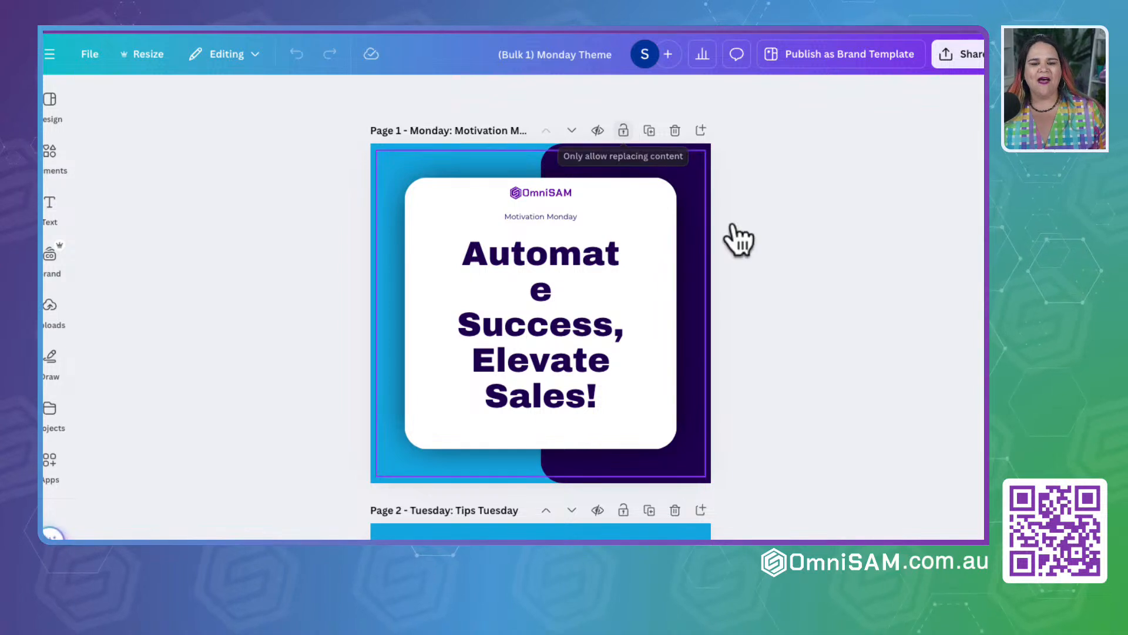
Step: Widen the quote text box on page 1 so "Automate" fits on one line and reposition it within the white card
{"action": "left_click", "coordinate": [550, 310]}
{"action": "left_click_drag", "start_coordinate": [628, 325], "coordinate": [647, 326]}
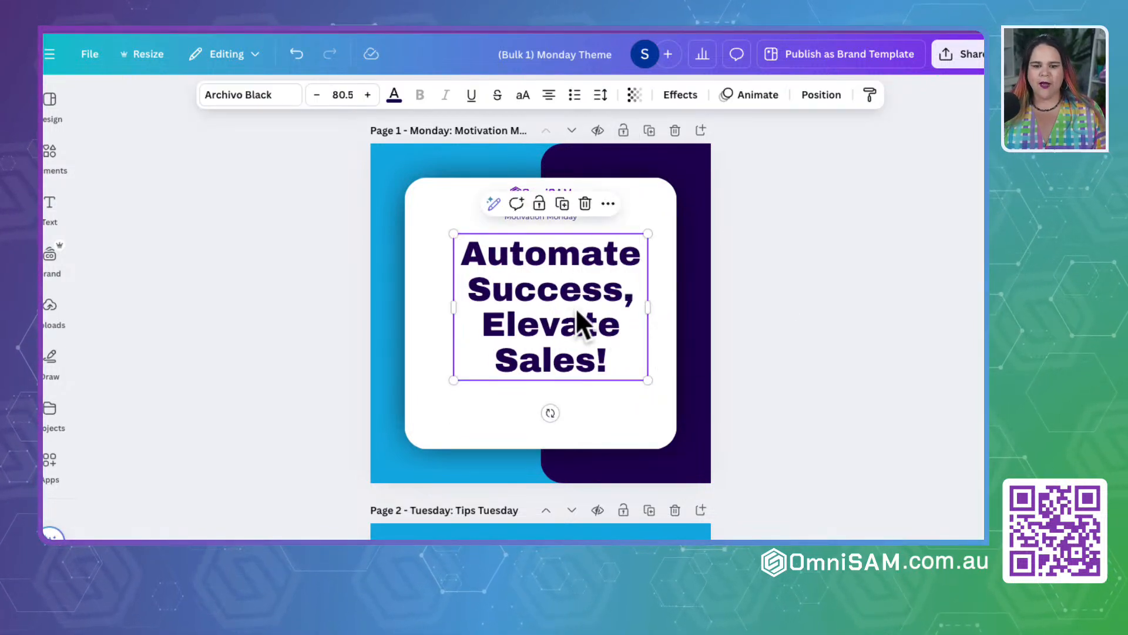
{"action": "left_click_drag", "start_coordinate": [576, 308], "coordinate": [557, 330]}
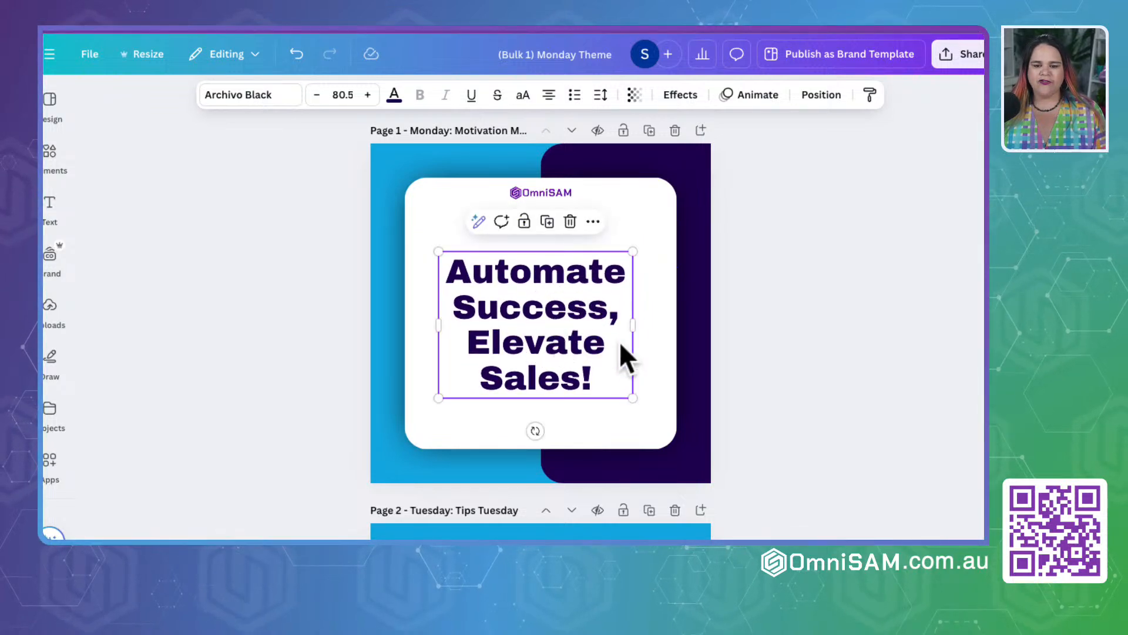
Step: Try removing the comma after "Success" in the page 1 quote
{"action": "scroll", "coordinate": [622, 357], "scroll_direction": "down", "scroll_amount": 5}
{"action": "scroll", "coordinate": [620, 342], "scroll_direction": "up", "scroll_amount": 5}
{"action": "left_click", "coordinate": [606, 267]}
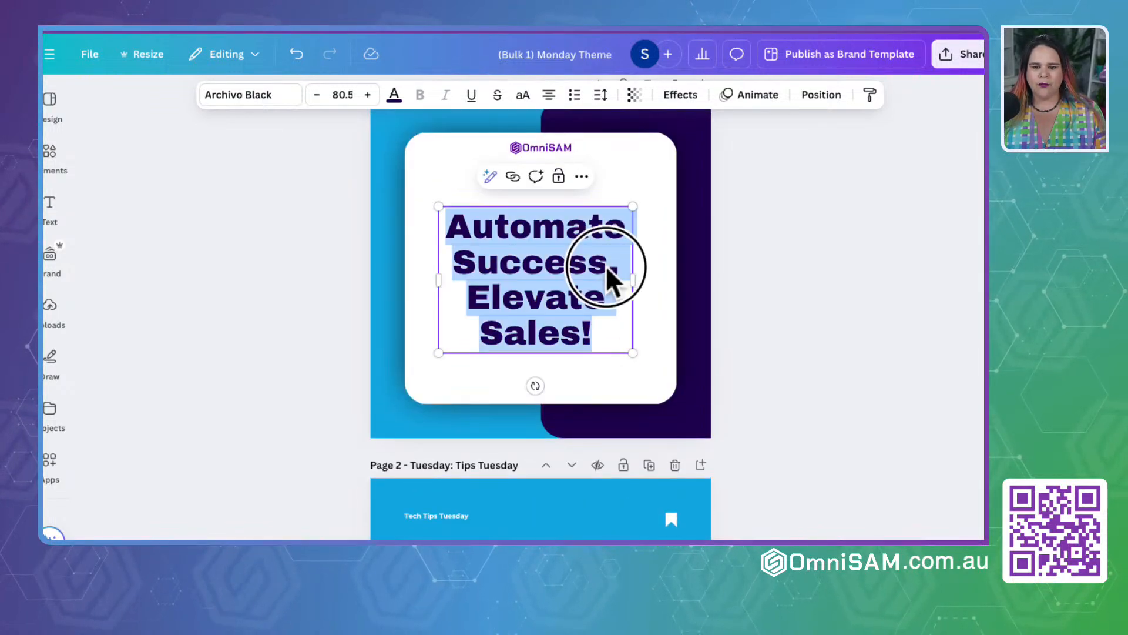
{"action": "left_click", "coordinate": [618, 269]}
{"action": "key", "text": "BackSpace"}
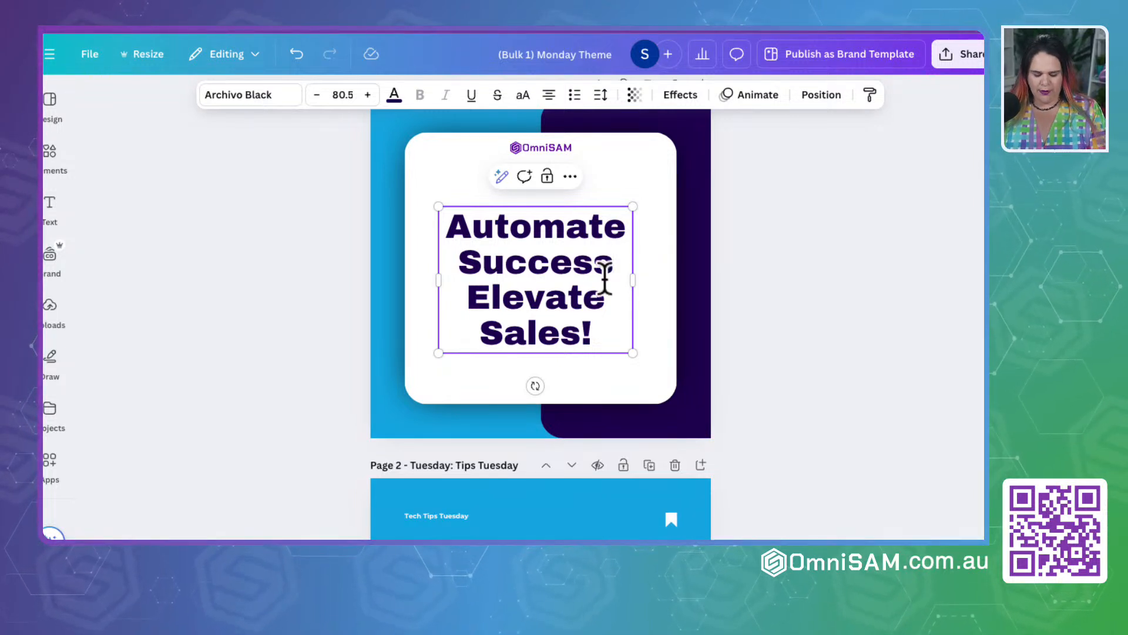
{"action": "key", "text": "ctrl+z"}
Step: Add a line break before "Coaches" in the page 2 quote and narrow its text box so the quote wraps onto four lines
{"action": "scroll", "coordinate": [602, 288], "scroll_direction": "down", "scroll_amount": 5}
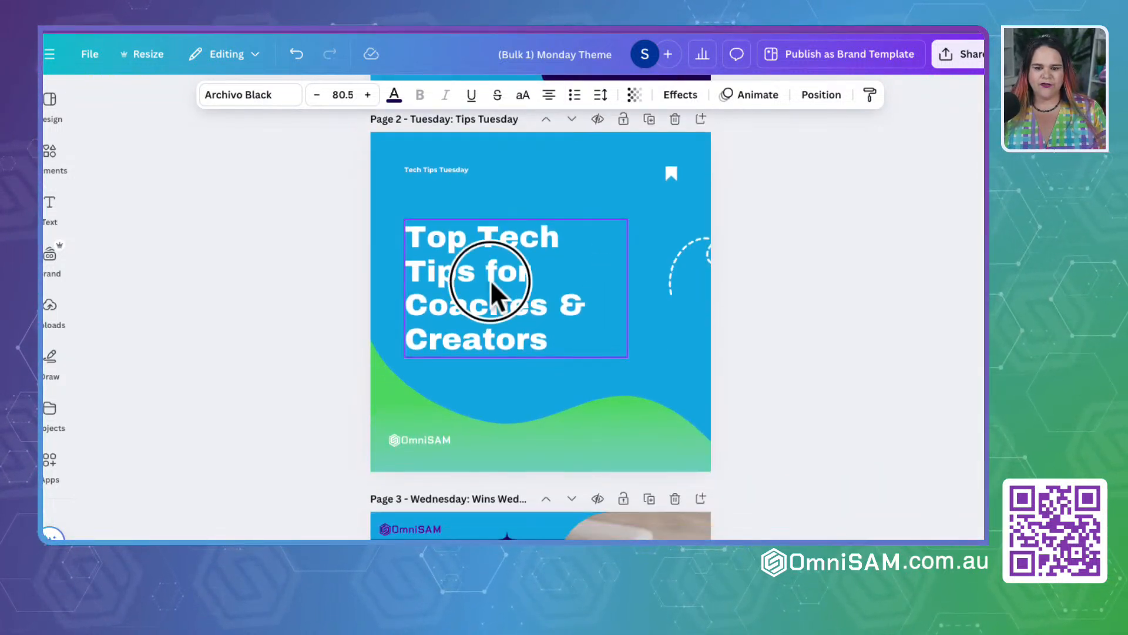
{"action": "left_click", "coordinate": [490, 280]}
{"action": "left_click_drag", "start_coordinate": [628, 288], "coordinate": [692, 288]}
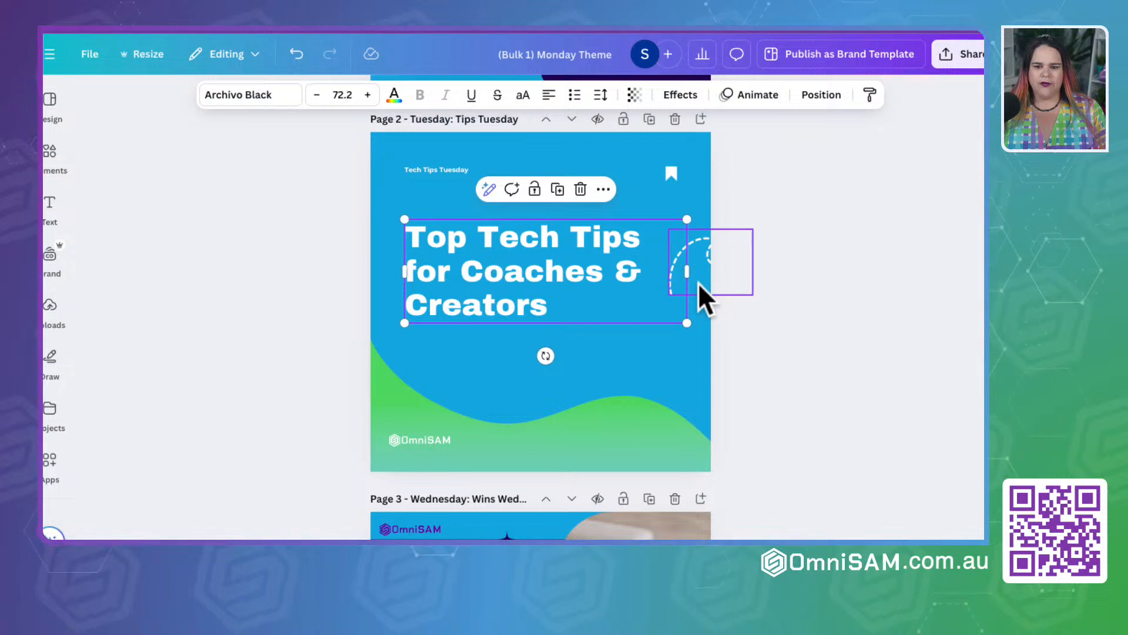
{"action": "double_click", "coordinate": [463, 277]}
{"action": "left_click", "coordinate": [464, 276]}
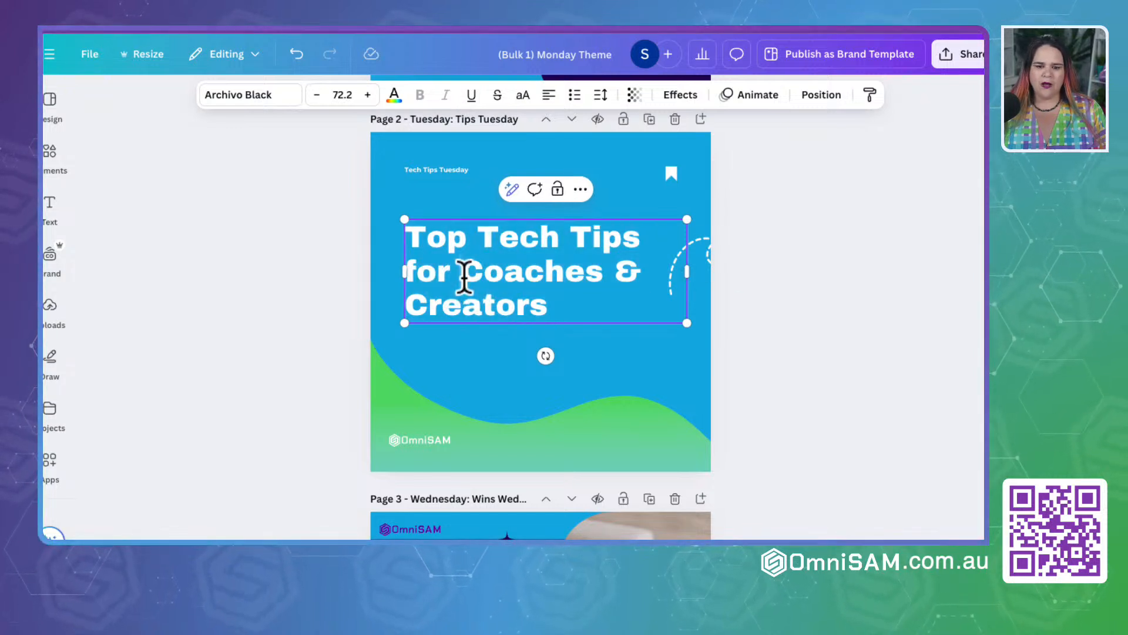
{"action": "key", "text": "Return"}
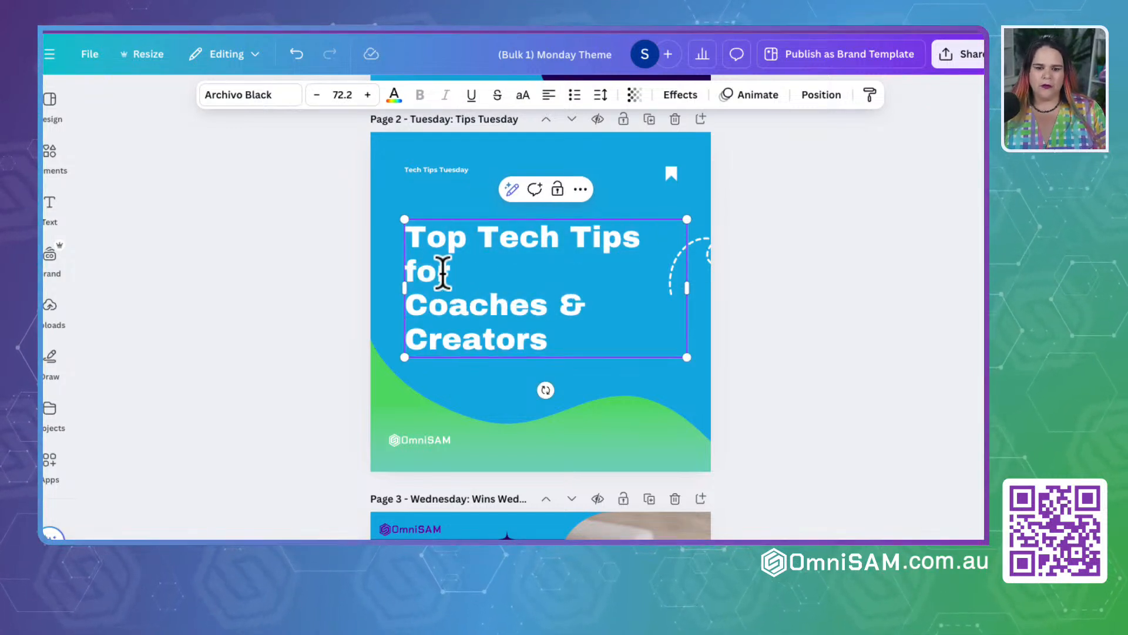
{"action": "left_click_drag", "start_coordinate": [685, 287], "coordinate": [594, 287]}
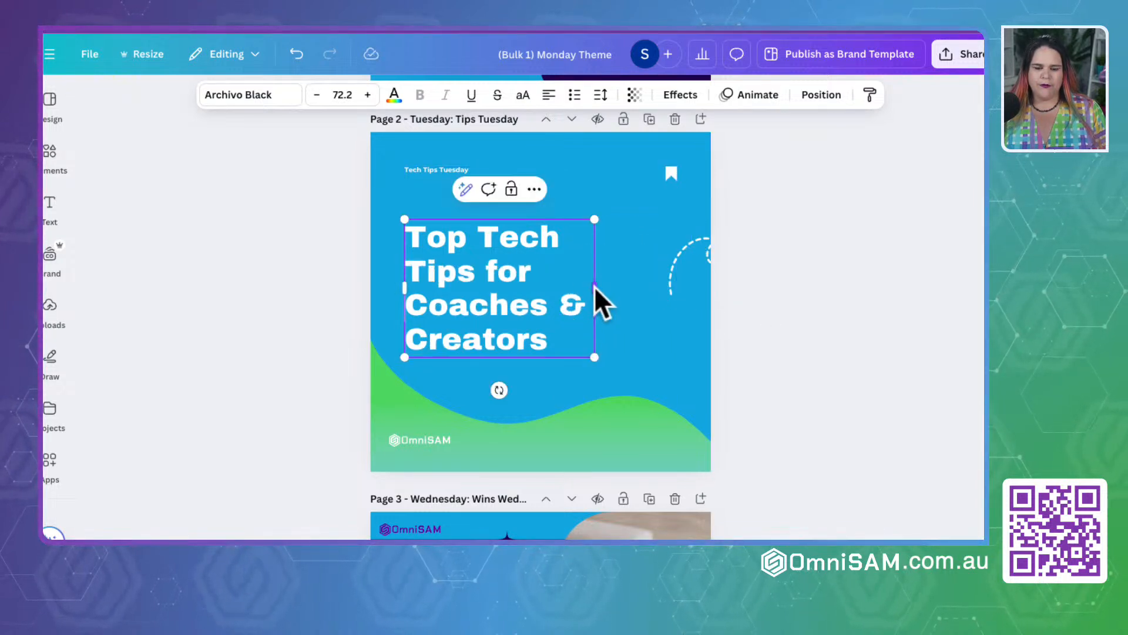
{"action": "left_click", "coordinate": [811, 348]}
Step: Enlarge the "Maximize Your Marketing Impact!" quote on page 3 to size 56.8 and align its left edge with the theme label's box
{"action": "scroll", "coordinate": [549, 382], "scroll_direction": "down", "scroll_amount": 8}
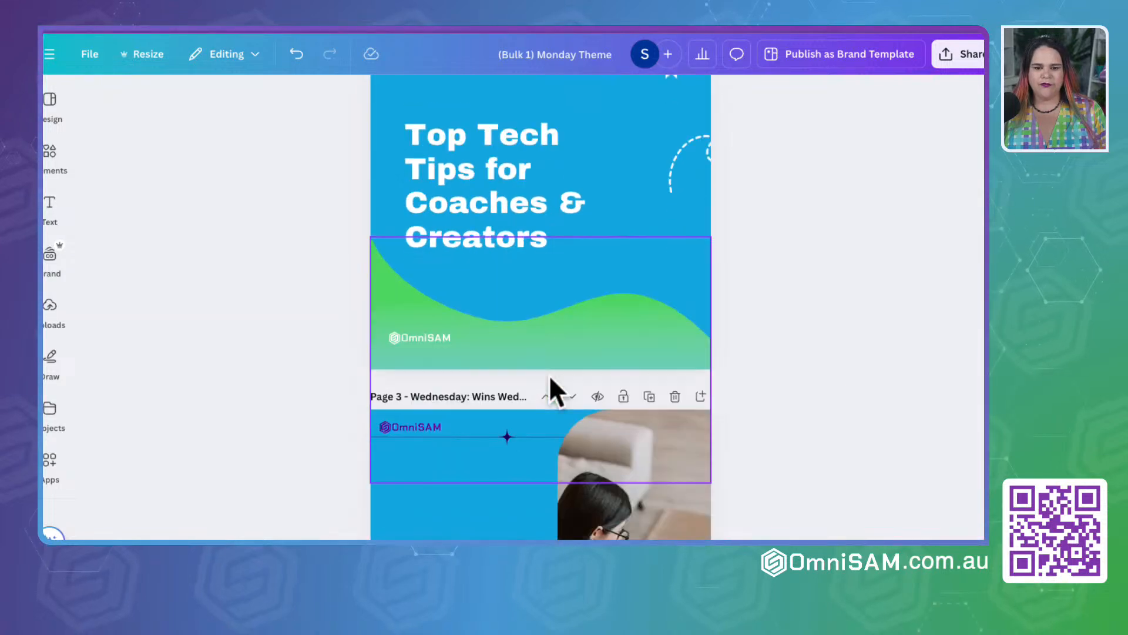
{"action": "left_click", "coordinate": [443, 168]}
{"action": "scroll", "coordinate": [443, 168], "scroll_direction": "up", "scroll_amount": 2}
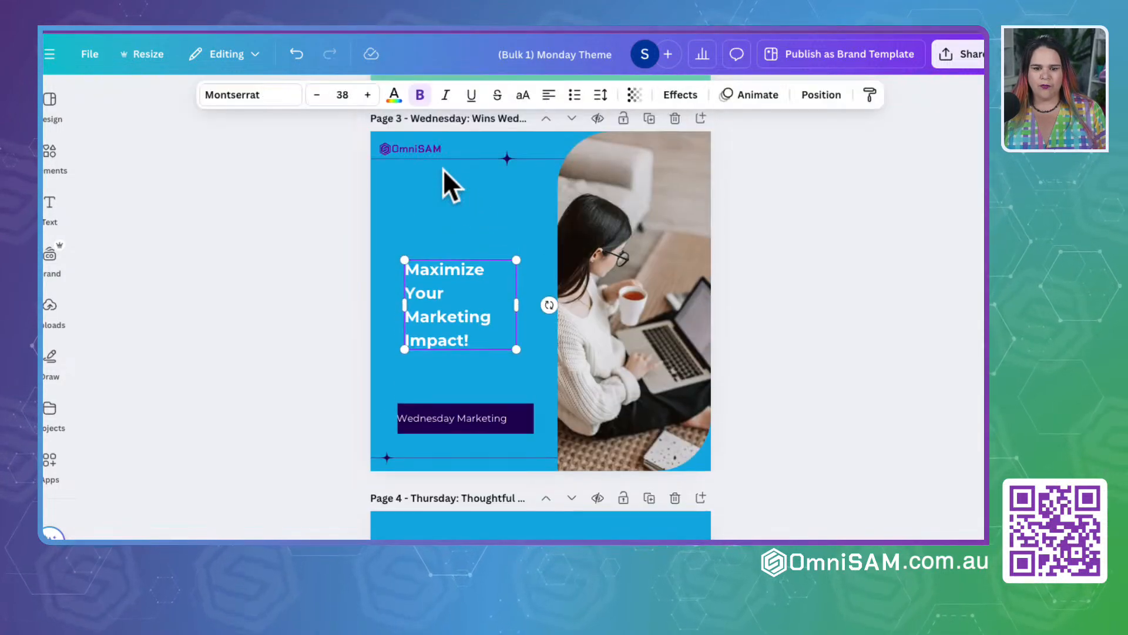
{"action": "left_click", "coordinate": [515, 256]}
{"action": "left_click_drag", "start_coordinate": [514, 256], "coordinate": [549, 189]}
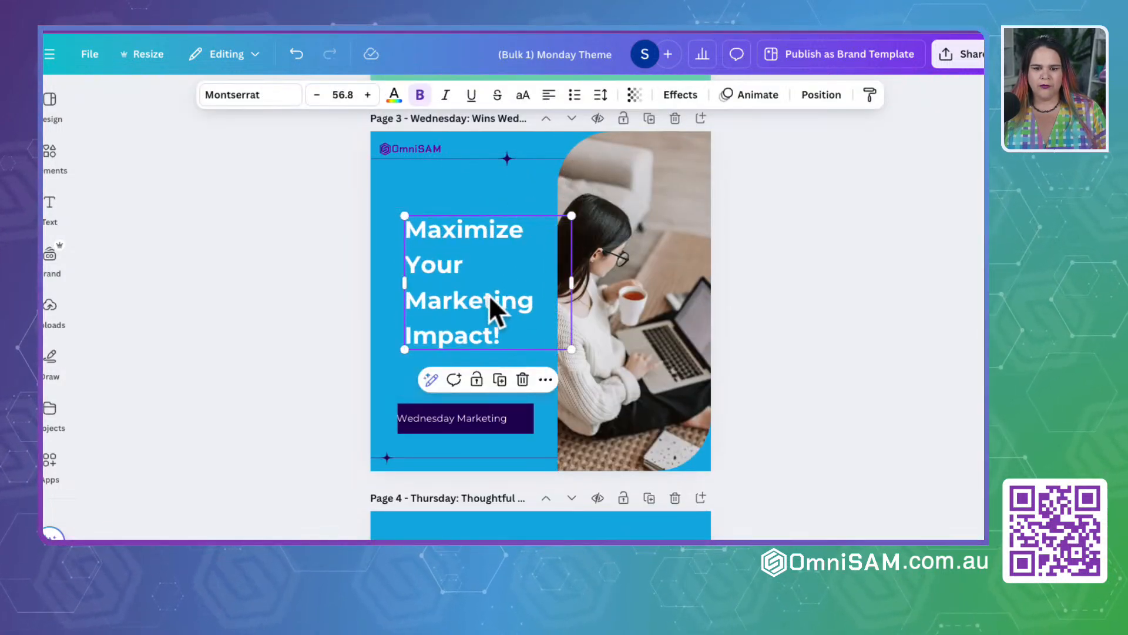
{"action": "left_click_drag", "start_coordinate": [494, 312], "coordinate": [481, 304]}
Step: Try widening the quote text box on page 4
{"action": "scroll", "coordinate": [481, 304], "scroll_direction": "down", "scroll_amount": 7}
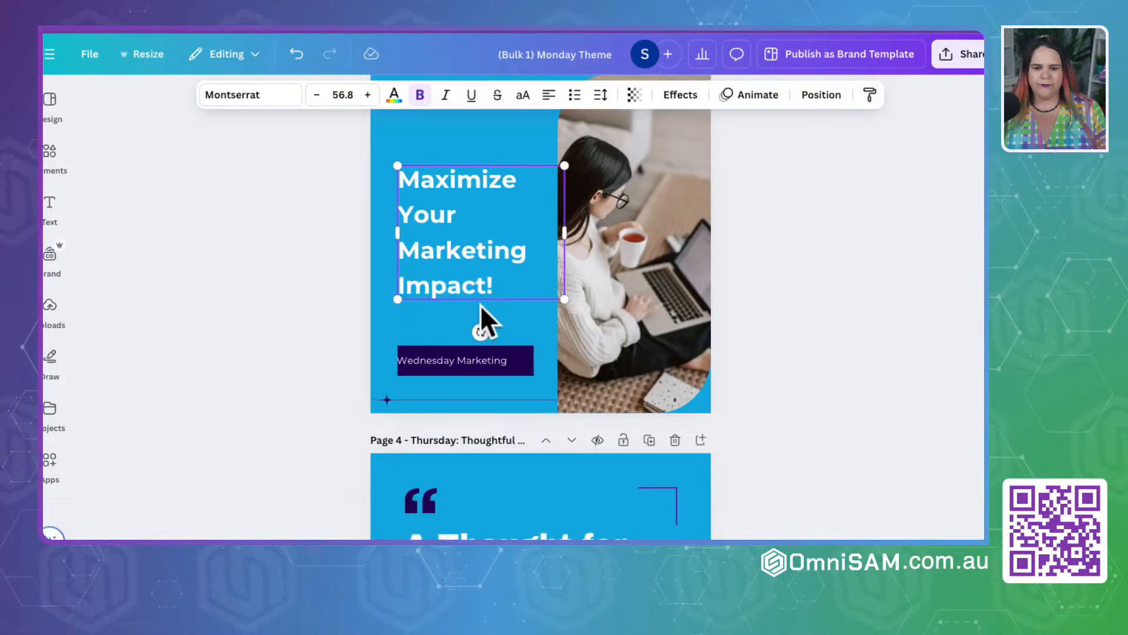
{"action": "left_click", "coordinate": [479, 217]}
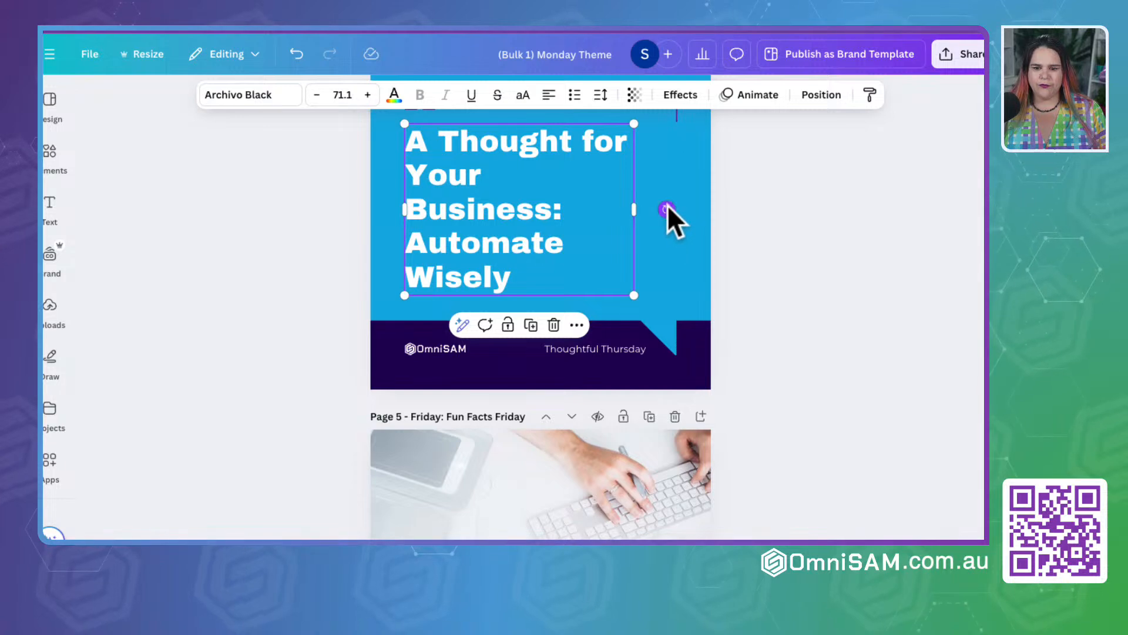
{"action": "mouse_move", "coordinate": [630, 206]}
{"action": "left_mouse_down"}
{"action": "mouse_move", "coordinate": [690, 207]}
{"action": "mouse_move", "coordinate": [652, 208]}
{"action": "left_mouse_up"}
{"action": "key", "text": "ctrl+z"}
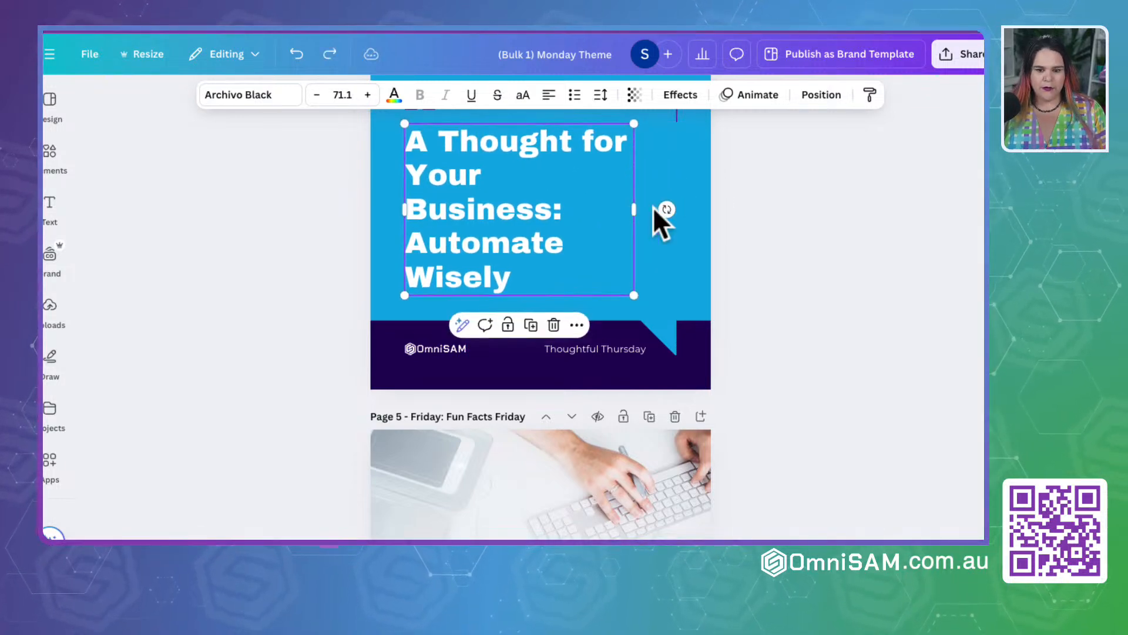
Step: Widen the "Fun Fact Friday" heading on page 5 to fit one line and centre it in the blue box
{"action": "scroll", "coordinate": [654, 206], "scroll_direction": "down", "scroll_amount": 5}
{"action": "left_click", "coordinate": [517, 238]}
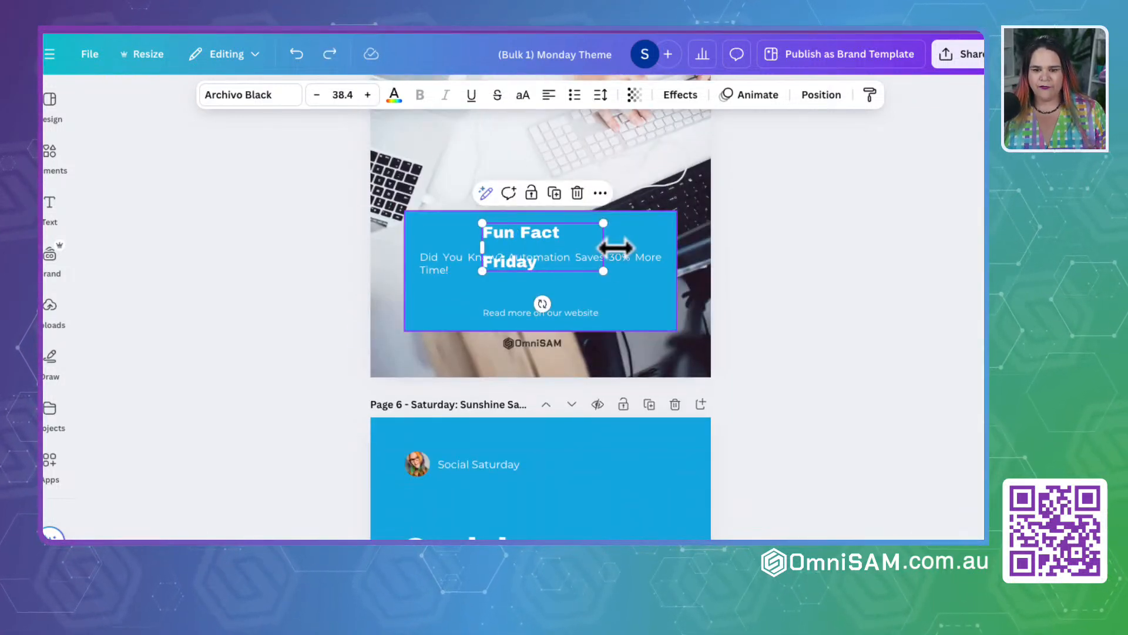
{"action": "left_click_drag", "start_coordinate": [604, 246], "coordinate": [679, 244]}
{"action": "left_click", "coordinate": [553, 244]}
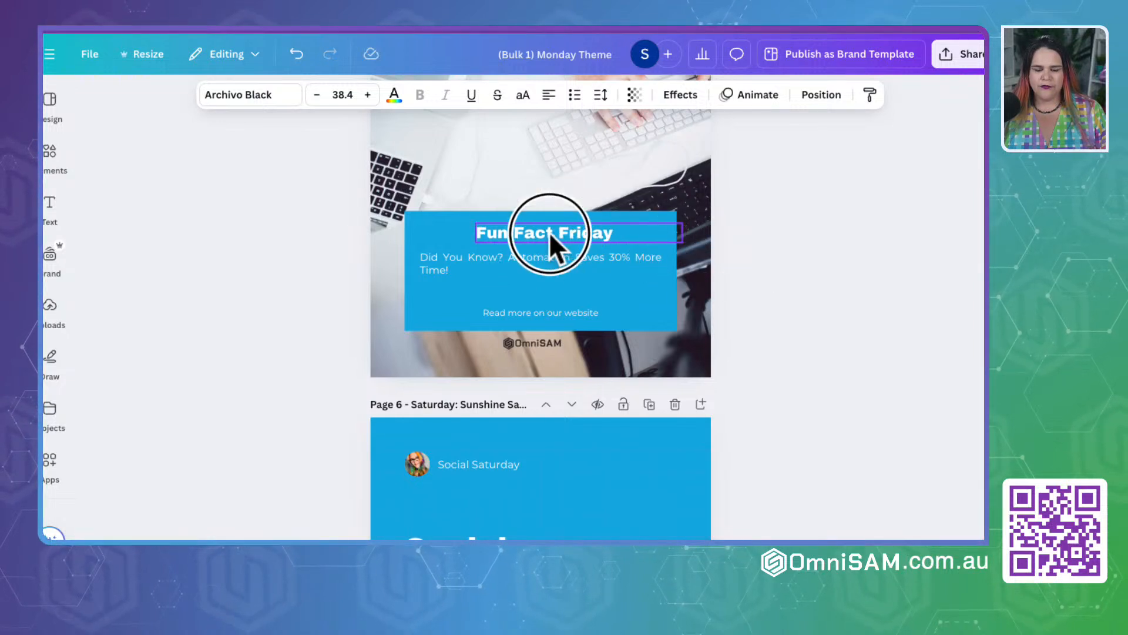
{"action": "left_click_drag", "start_coordinate": [550, 238], "coordinate": [512, 232]}
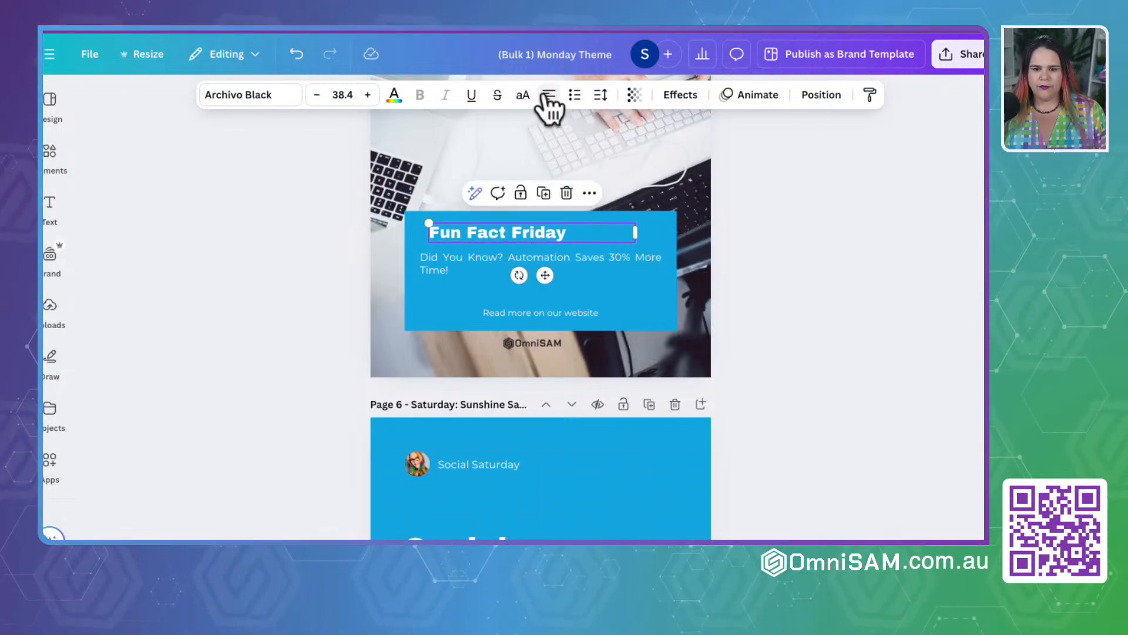
Step: Enlarge the "Did You Know?" text on page 5 to size 38.6 within the blue box
{"action": "left_click", "coordinate": [464, 267]}
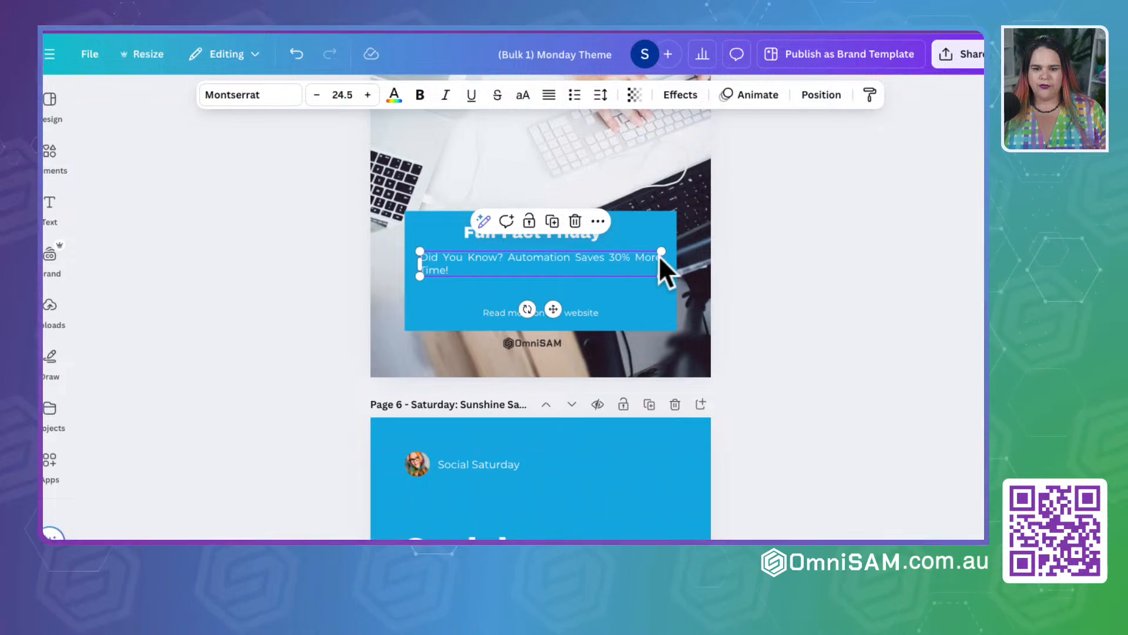
{"action": "left_click_drag", "start_coordinate": [662, 263], "coordinate": [643, 307]}
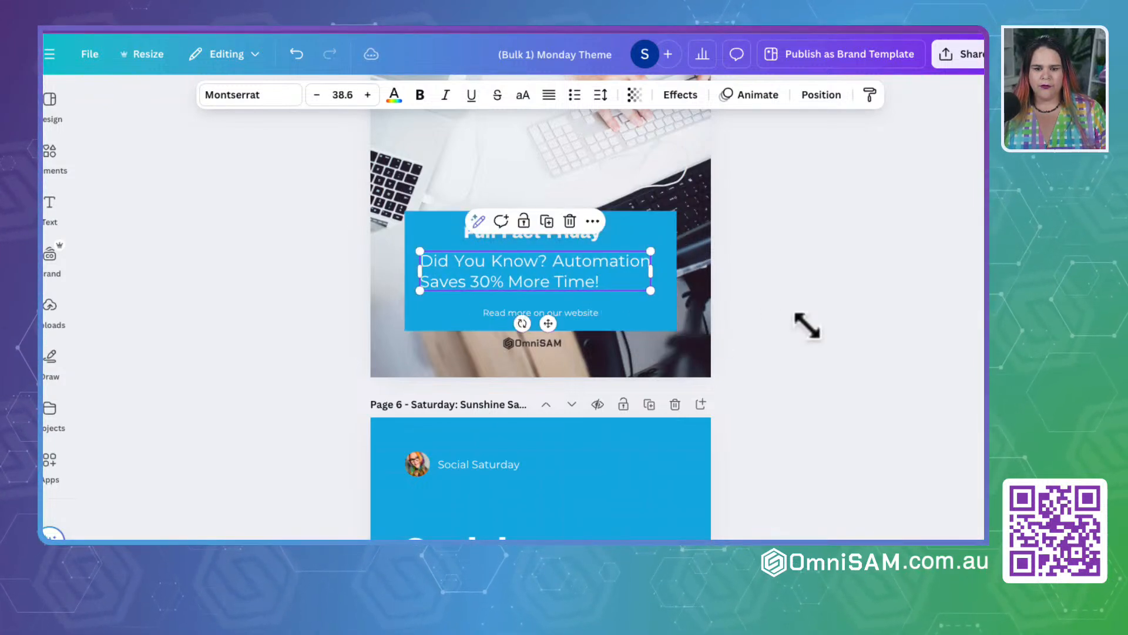
{"action": "left_click", "coordinate": [806, 324]}
Step: Move the "Prioritize Yourself to Fuel Success" quote on page 7 down alongside the vertical blue bar
{"action": "scroll", "coordinate": [621, 364], "scroll_direction": "down", "scroll_amount": 10}
{"action": "scroll", "coordinate": [621, 364], "scroll_direction": "up", "scroll_amount": 5}
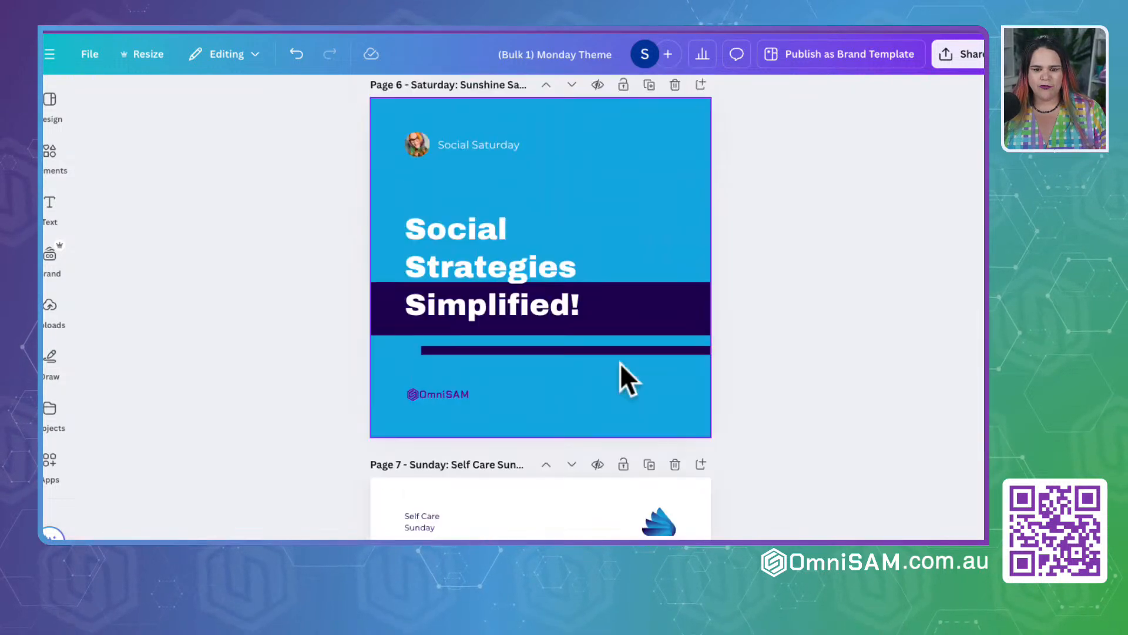
{"action": "scroll", "coordinate": [620, 362], "scroll_direction": "down", "scroll_amount": 5}
{"action": "left_click", "coordinate": [559, 267]}
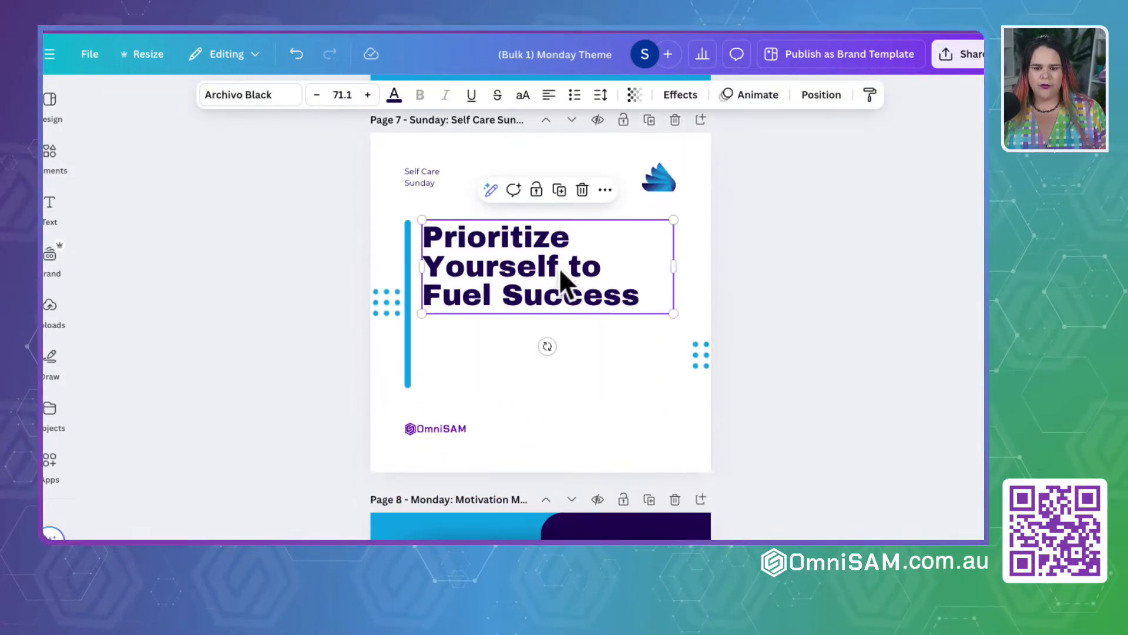
{"action": "left_click_drag", "start_coordinate": [559, 266], "coordinate": [556, 301]}
Step: Widen the quote text box on page 8 so "Automation!" fits on one line and reposition it within the white card
{"action": "scroll", "coordinate": [556, 301], "scroll_direction": "down", "scroll_amount": 6}
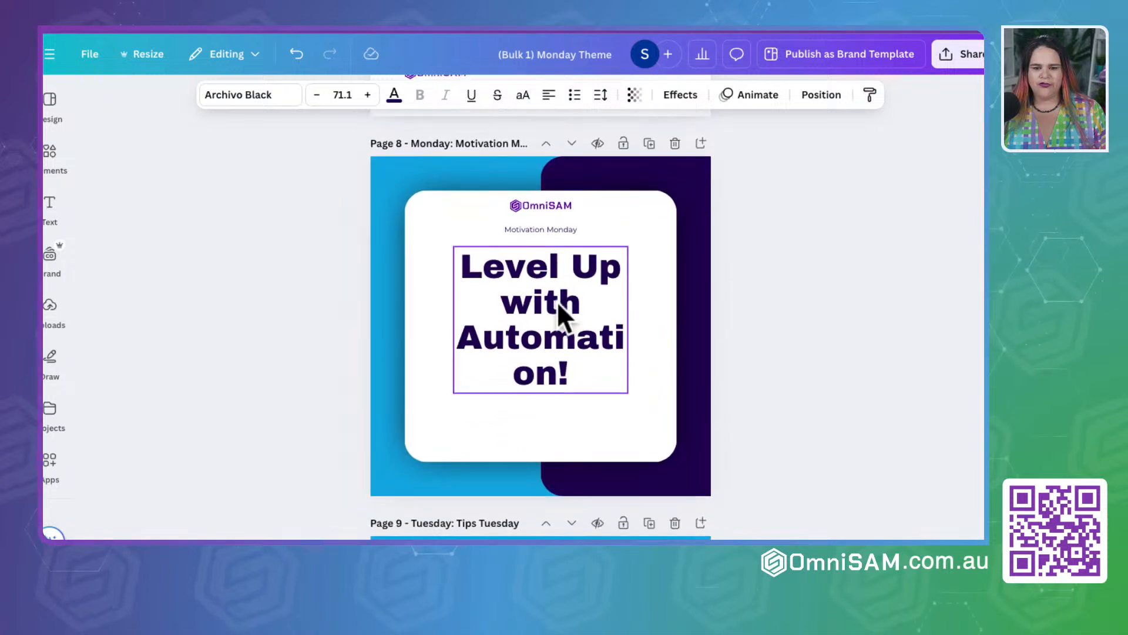
{"action": "left_click", "coordinate": [556, 301]}
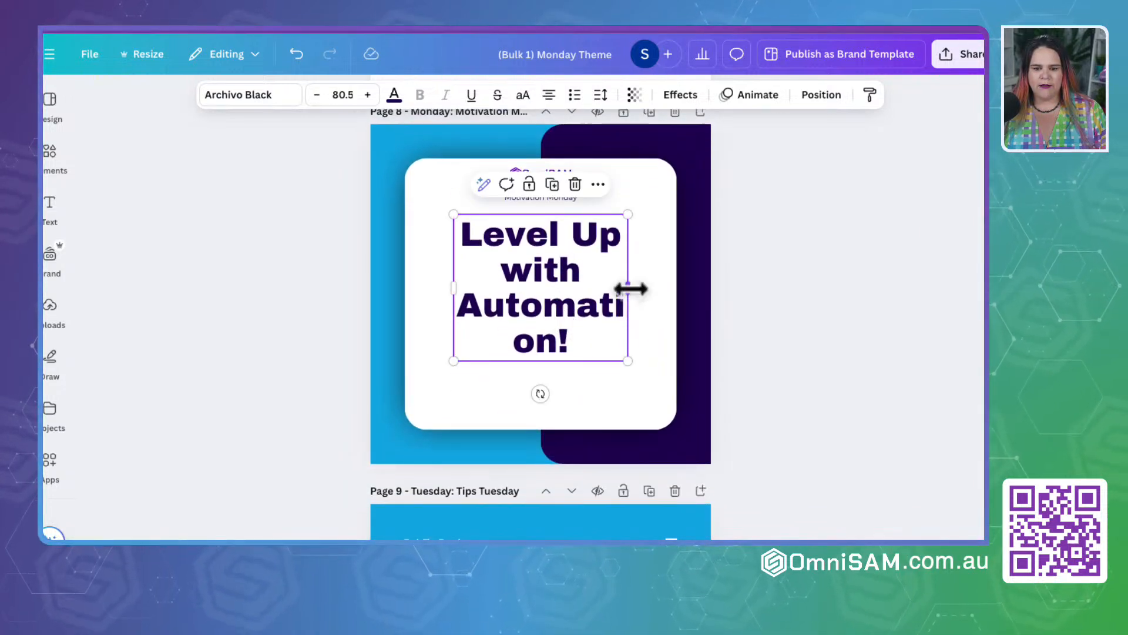
{"action": "left_click_drag", "start_coordinate": [628, 288], "coordinate": [686, 288]}
{"action": "left_click_drag", "start_coordinate": [532, 252], "coordinate": [512, 271]}
Step: Widen the quote text box on page 9 so "Communication" fits on one line
{"action": "scroll", "coordinate": [512, 269], "scroll_direction": "down", "scroll_amount": 4}
{"action": "scroll", "coordinate": [512, 269], "scroll_direction": "down", "scroll_amount": 2}
{"action": "left_click", "coordinate": [495, 379]}
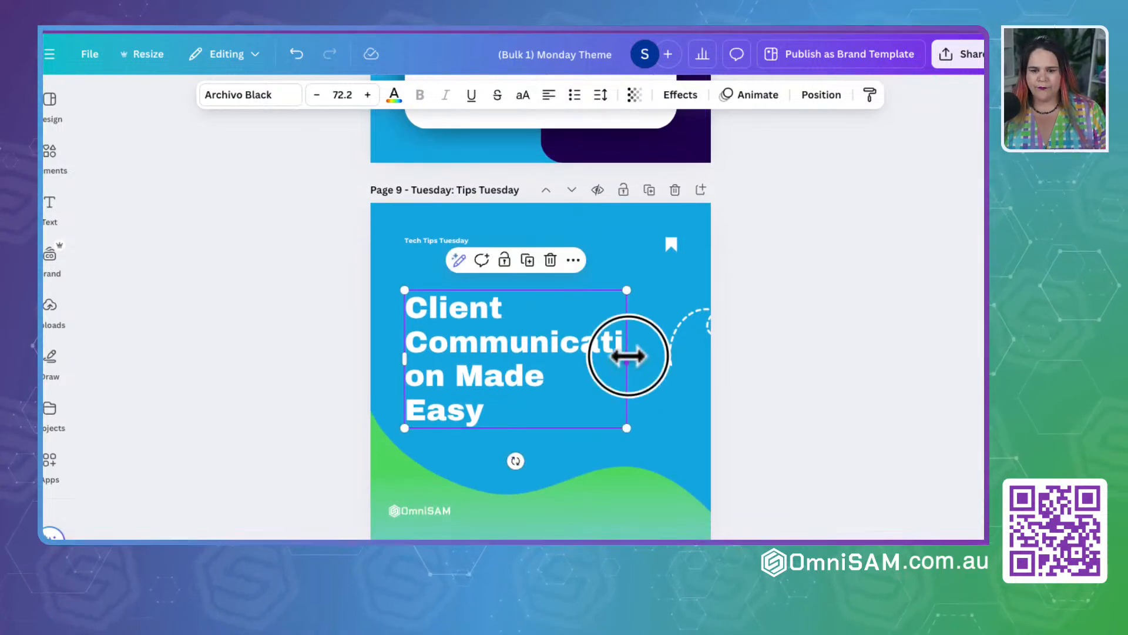
{"action": "left_click_drag", "start_coordinate": [628, 356], "coordinate": [668, 354]}
Step: Enlarge the page 10 quote to size 58.4, align it with the theme label's box, and narrow it to stay off the photo
{"action": "scroll", "coordinate": [506, 392], "scroll_direction": "down", "scroll_amount": 4}
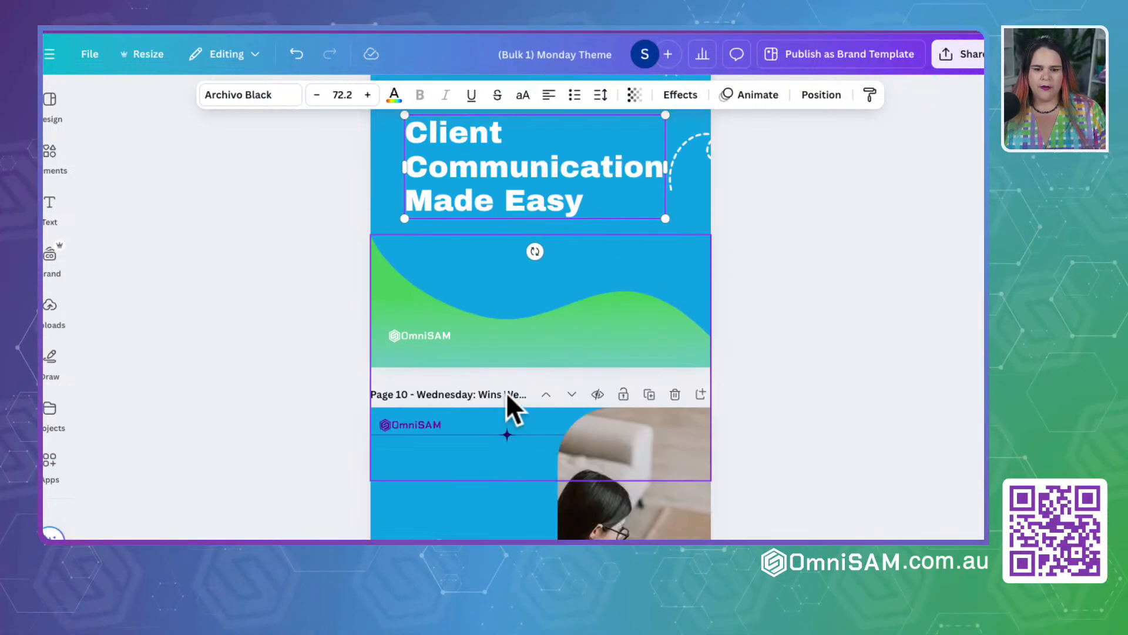
{"action": "scroll", "coordinate": [506, 393], "scroll_direction": "down", "scroll_amount": 10}
{"action": "scroll", "coordinate": [506, 393], "scroll_direction": "up", "scroll_amount": 7}
{"action": "left_click", "coordinate": [461, 389]}
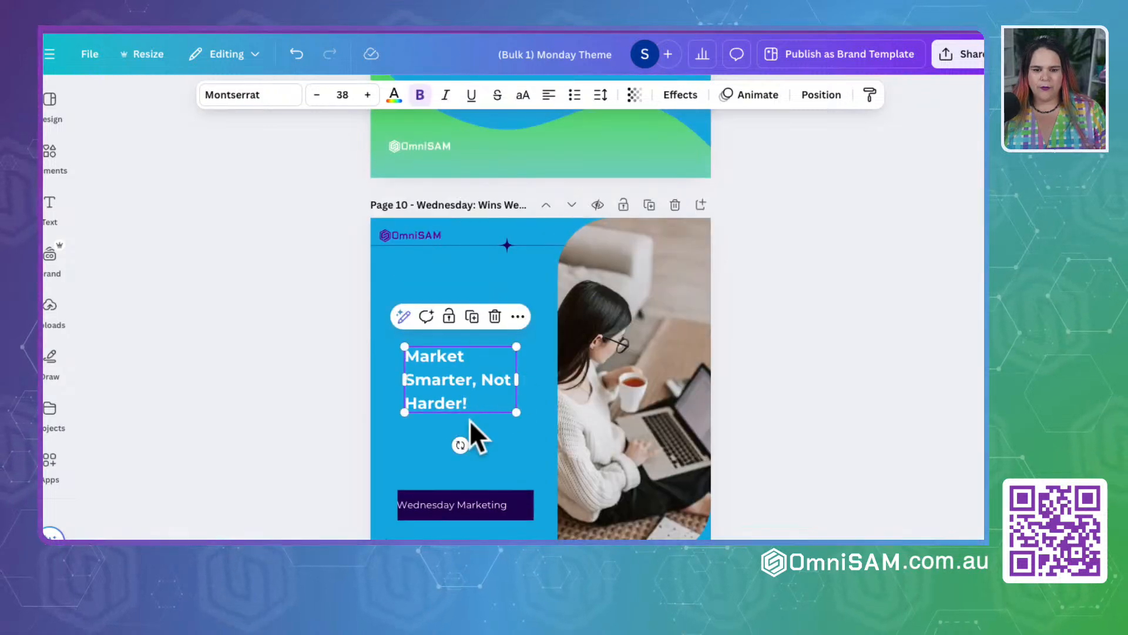
{"action": "left_click_drag", "start_coordinate": [516, 412], "coordinate": [577, 447]}
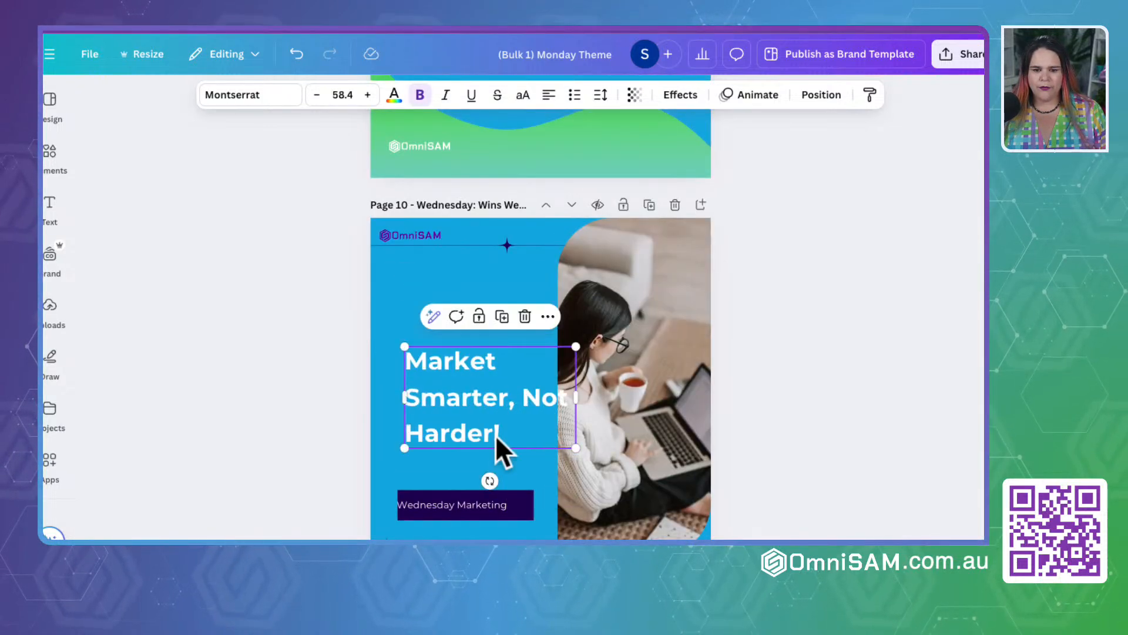
{"action": "mouse_move", "coordinate": [482, 421]}
{"action": "left_mouse_down"}
{"action": "mouse_move", "coordinate": [457, 402]}
{"action": "mouse_move", "coordinate": [475, 418]}
{"action": "left_mouse_up"}
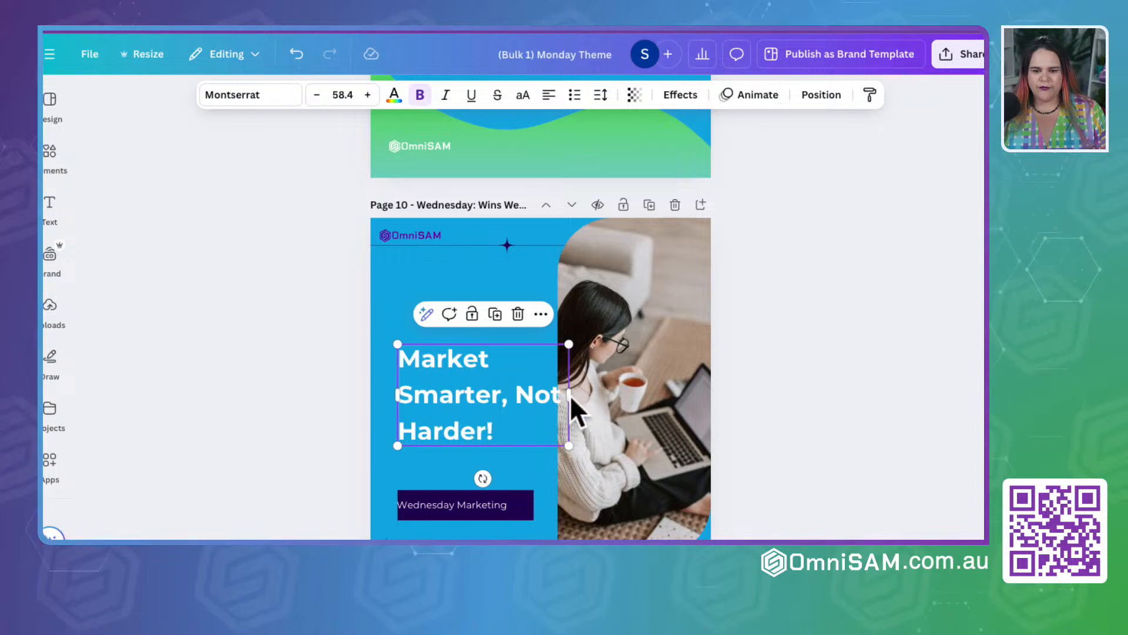
{"action": "mouse_move", "coordinate": [569, 394]}
{"action": "left_mouse_down"}
{"action": "mouse_move", "coordinate": [541, 392]}
{"action": "mouse_move", "coordinate": [552, 393]}
{"action": "left_mouse_up"}
{"action": "left_click_drag", "start_coordinate": [481, 396], "coordinate": [480, 390]}
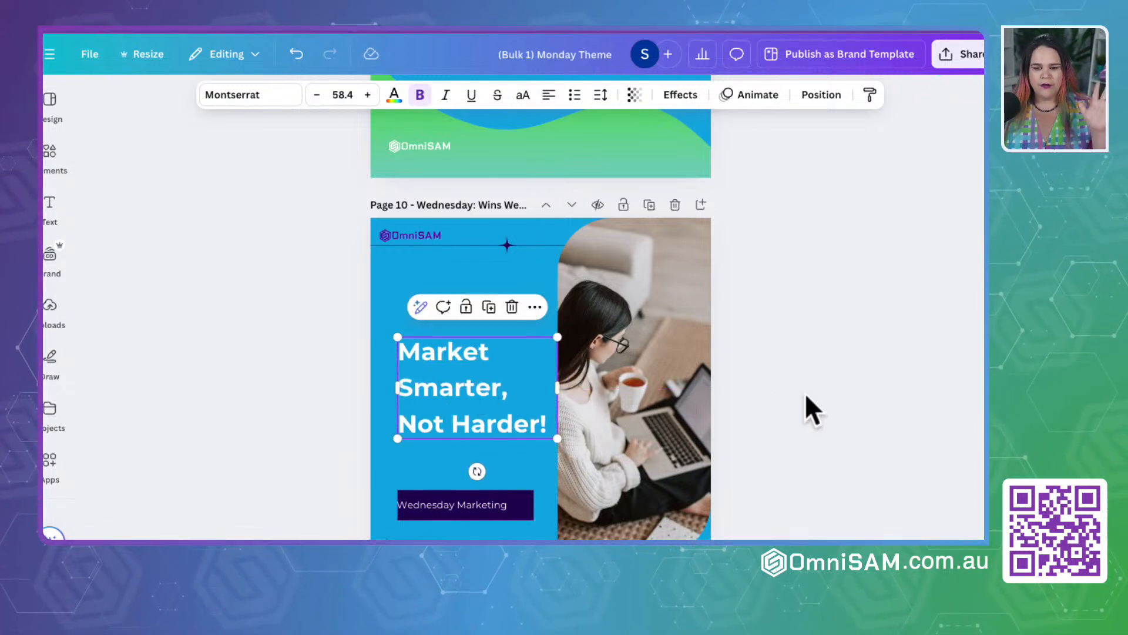
Step: Shift the "Wednesday Marketing" label on page 10 to sit centred in its dark box
{"action": "scroll", "coordinate": [825, 443], "scroll_direction": "down", "scroll_amount": 5}
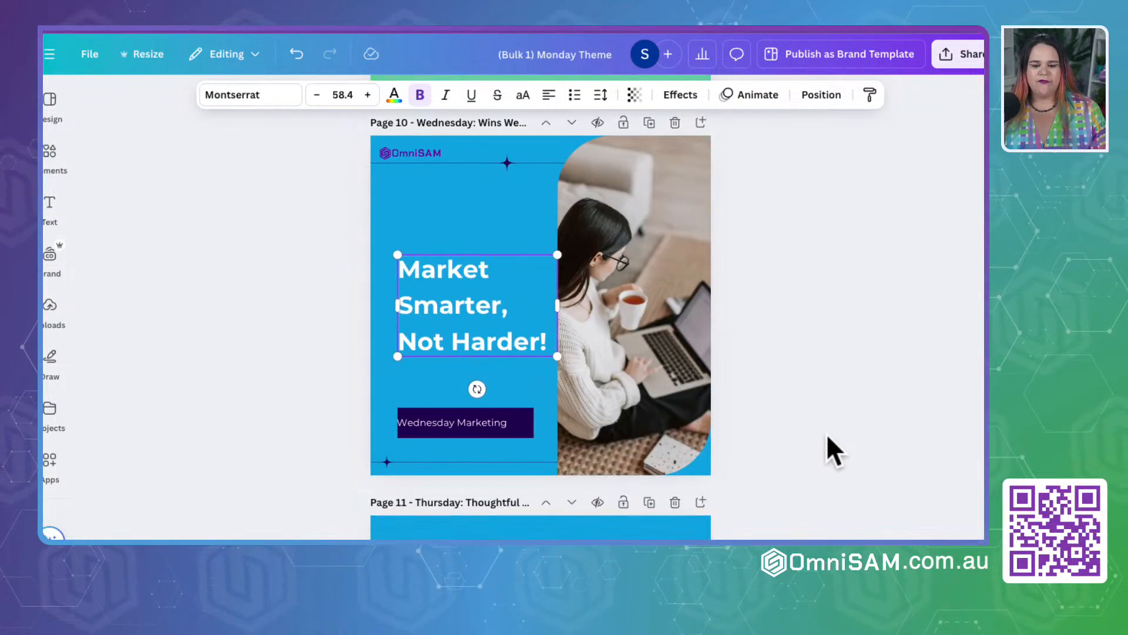
{"action": "left_click", "coordinate": [623, 189]}
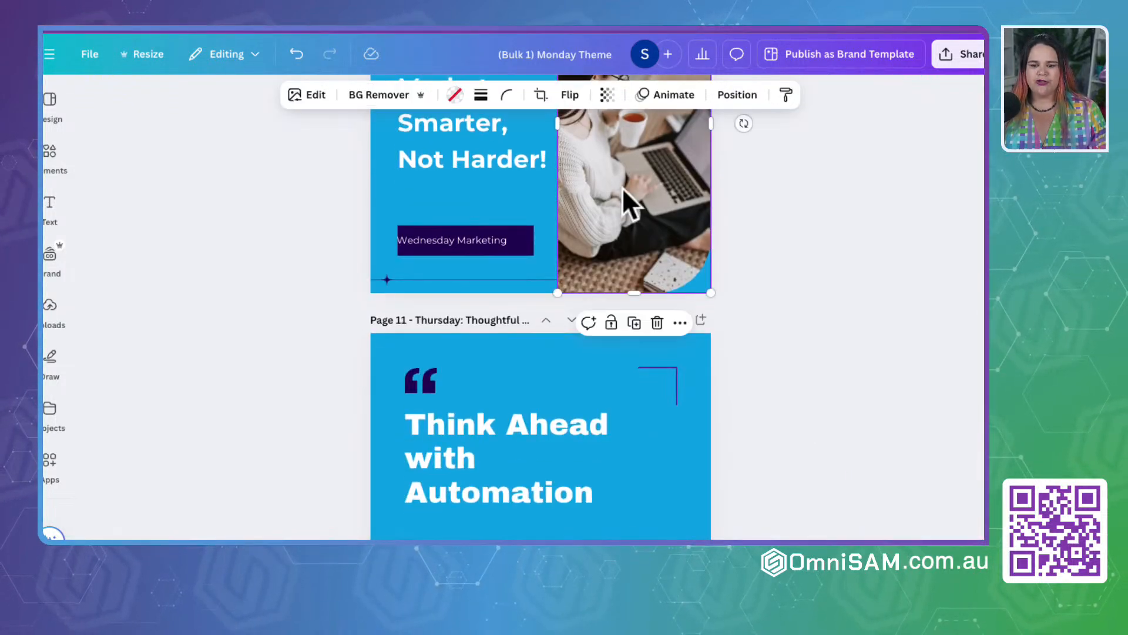
{"action": "left_click", "coordinate": [436, 241]}
{"action": "left_click", "coordinate": [792, 334]}
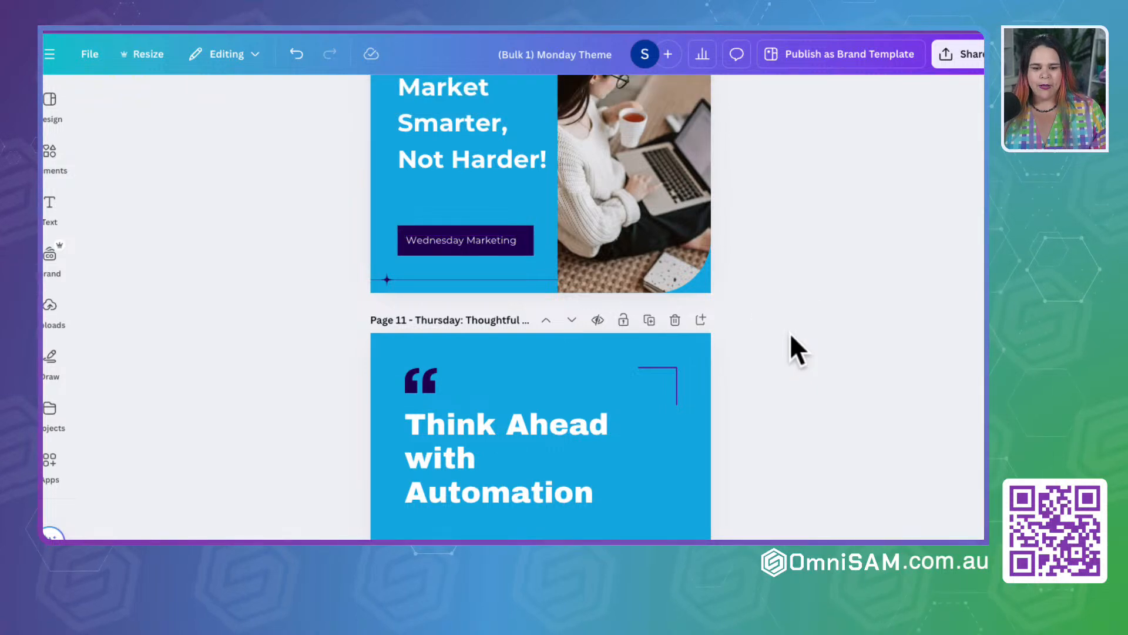
{"action": "scroll", "coordinate": [790, 335], "scroll_direction": "down", "scroll_amount": 15}
{"action": "scroll", "coordinate": [790, 333], "scroll_direction": "up", "scroll_amount": 5}
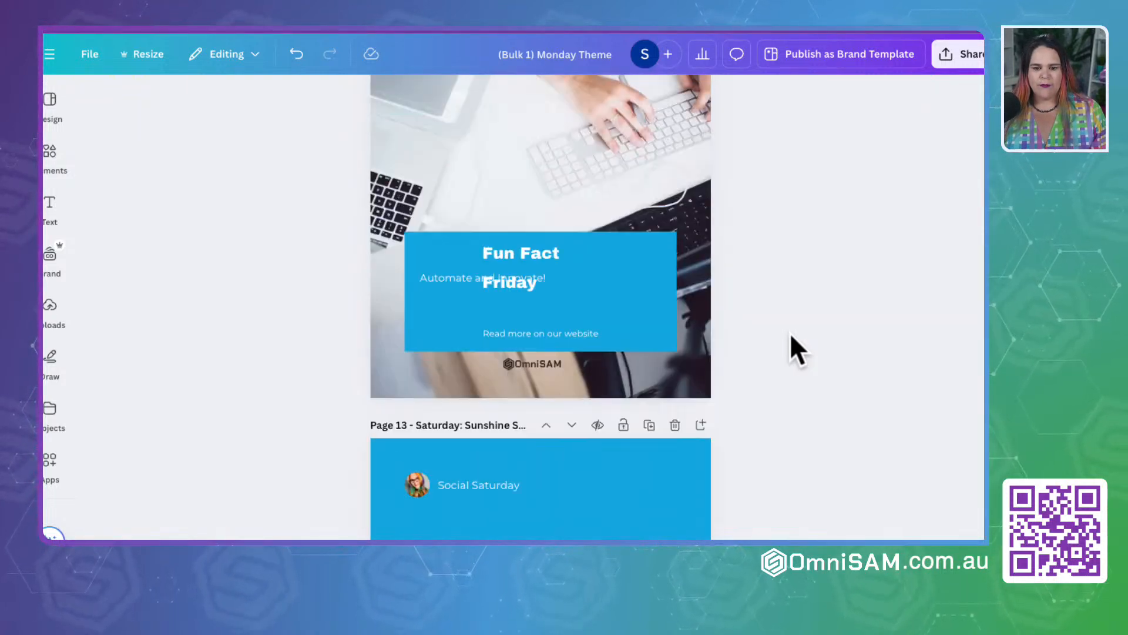
Step: Widen the "Fun Fact Friday" heading on page 12 to fit one line, centre-align its text and position it centrally in the blue box
{"action": "left_click", "coordinate": [554, 339]}
{"action": "left_click_drag", "start_coordinate": [603, 341], "coordinate": [674, 346]}
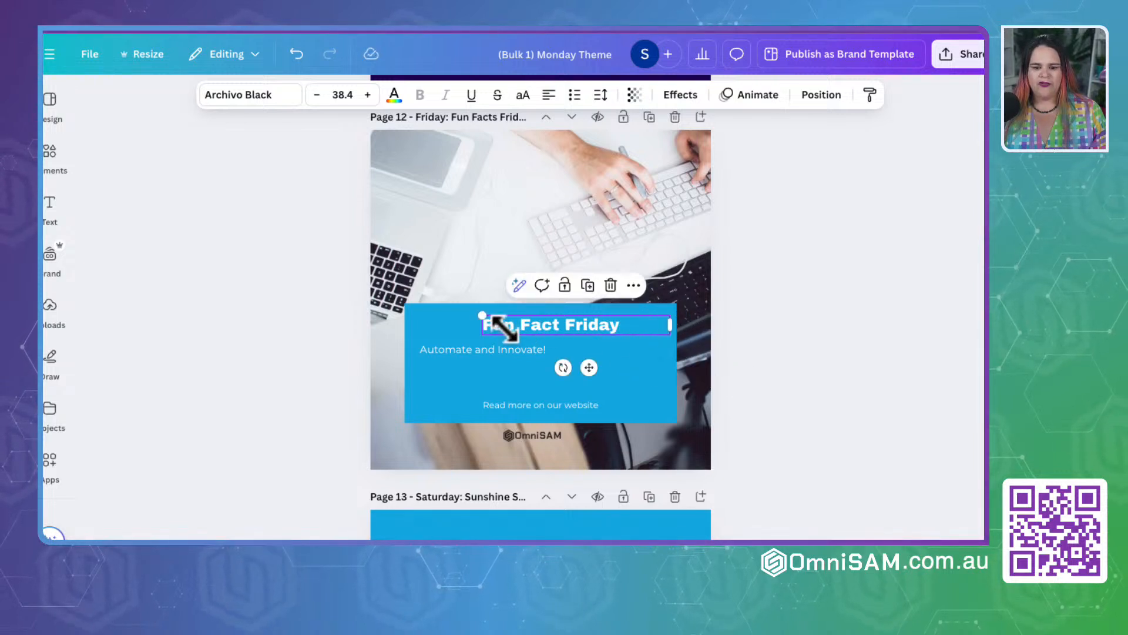
{"action": "left_click_drag", "start_coordinate": [568, 325], "coordinate": [538, 325]}
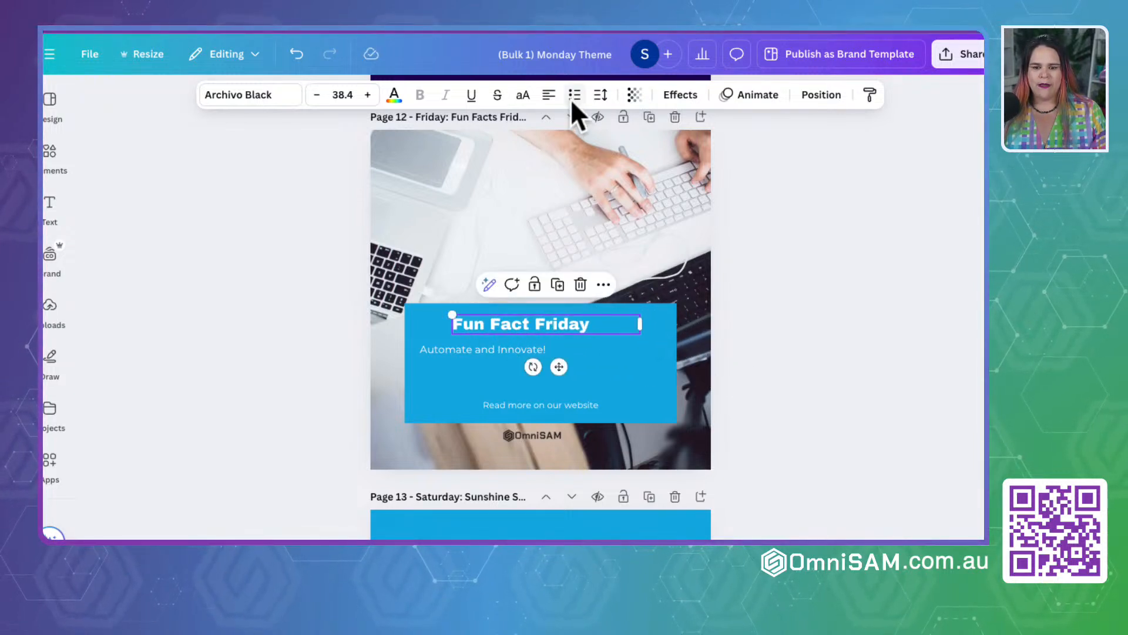
{"action": "left_click", "coordinate": [549, 94]}
{"action": "left_click", "coordinate": [881, 297]}
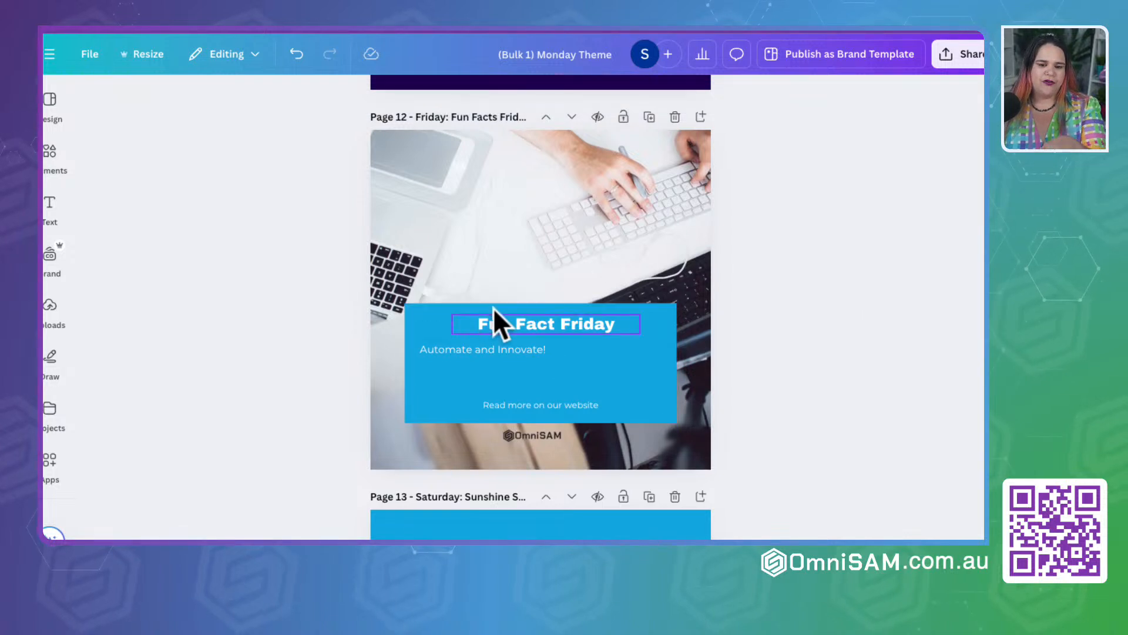
Step: Enlarge the "Automate and Innovate!" text on page 12 to size 44.6, centre-align it and position it midway between the heading and website line
{"action": "left_click", "coordinate": [499, 354]}
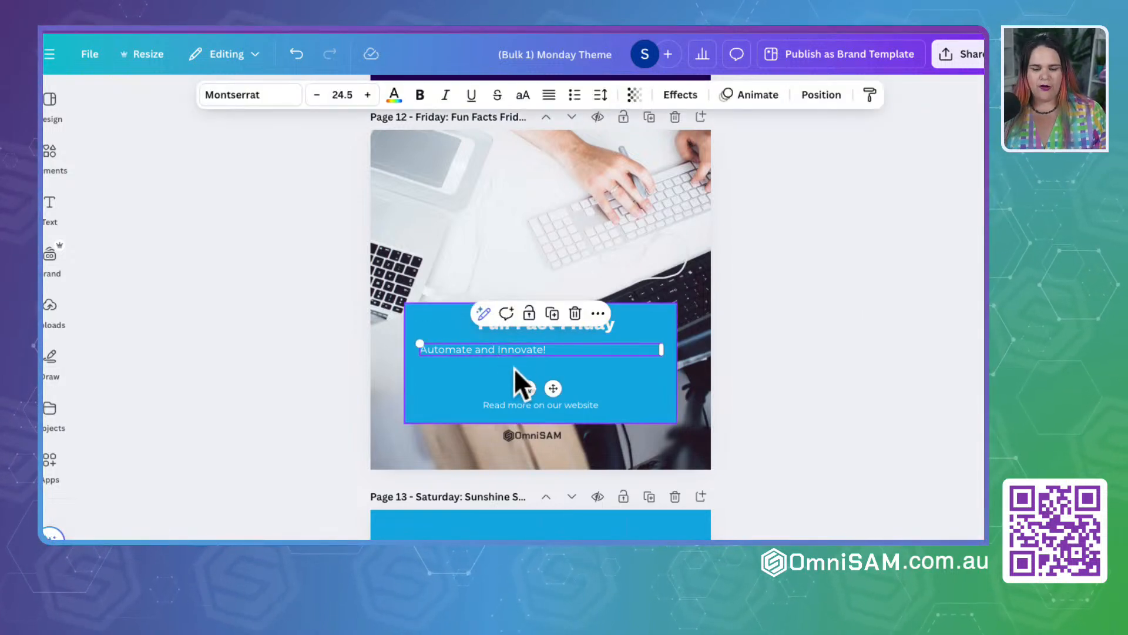
{"action": "left_click_drag", "start_coordinate": [661, 350], "coordinate": [672, 433]}
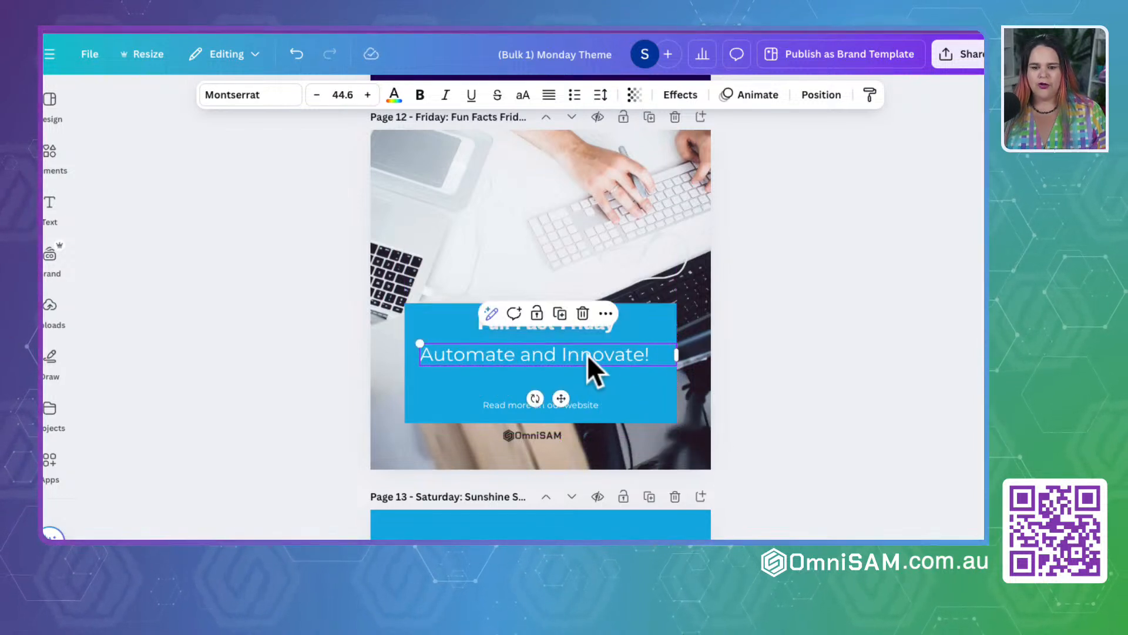
{"action": "left_click_drag", "start_coordinate": [587, 351], "coordinate": [587, 360]}
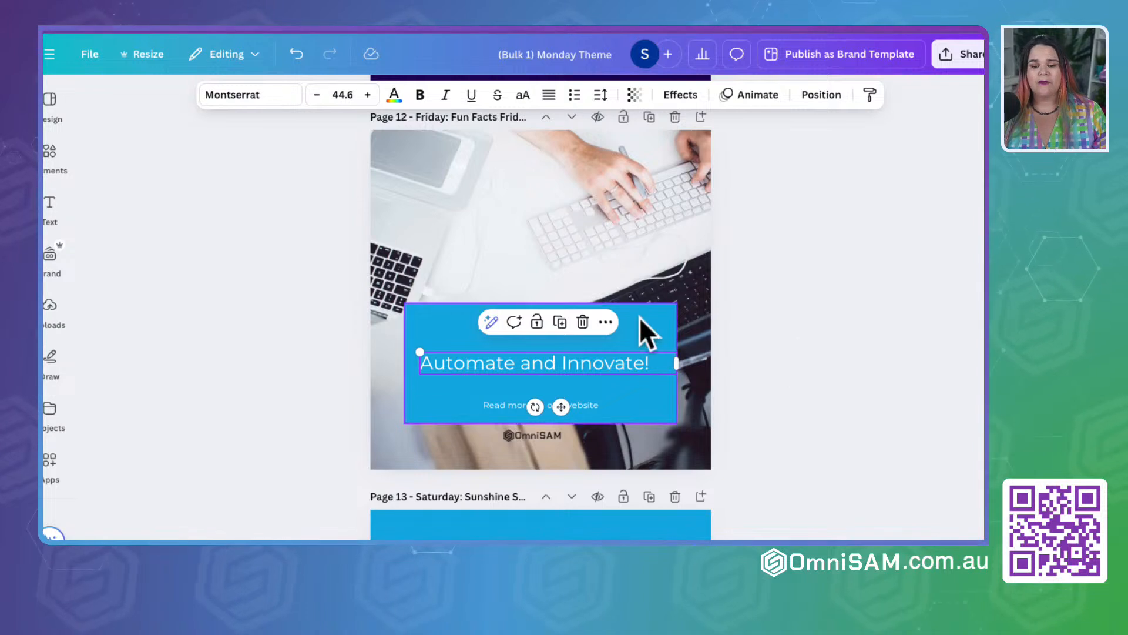
{"action": "left_click", "coordinate": [549, 94]}
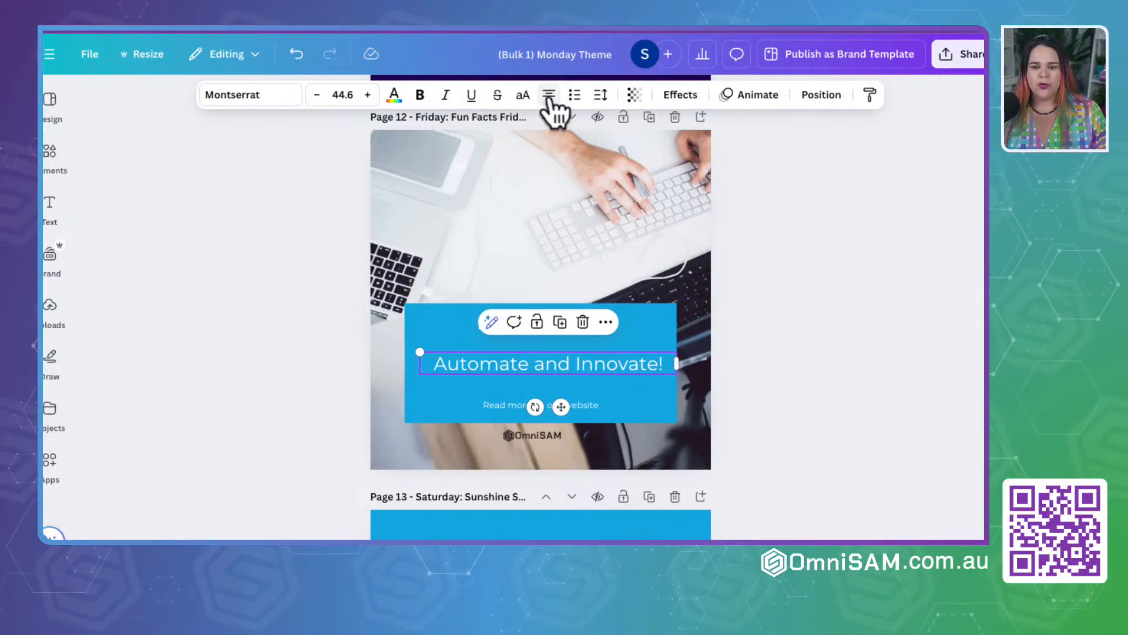
{"action": "left_click", "coordinate": [758, 361]}
{"action": "mouse_move", "coordinate": [588, 365]}
{"action": "left_mouse_down"}
{"action": "mouse_move", "coordinate": [570, 365]}
{"action": "mouse_move", "coordinate": [587, 362]}
{"action": "left_mouse_up"}
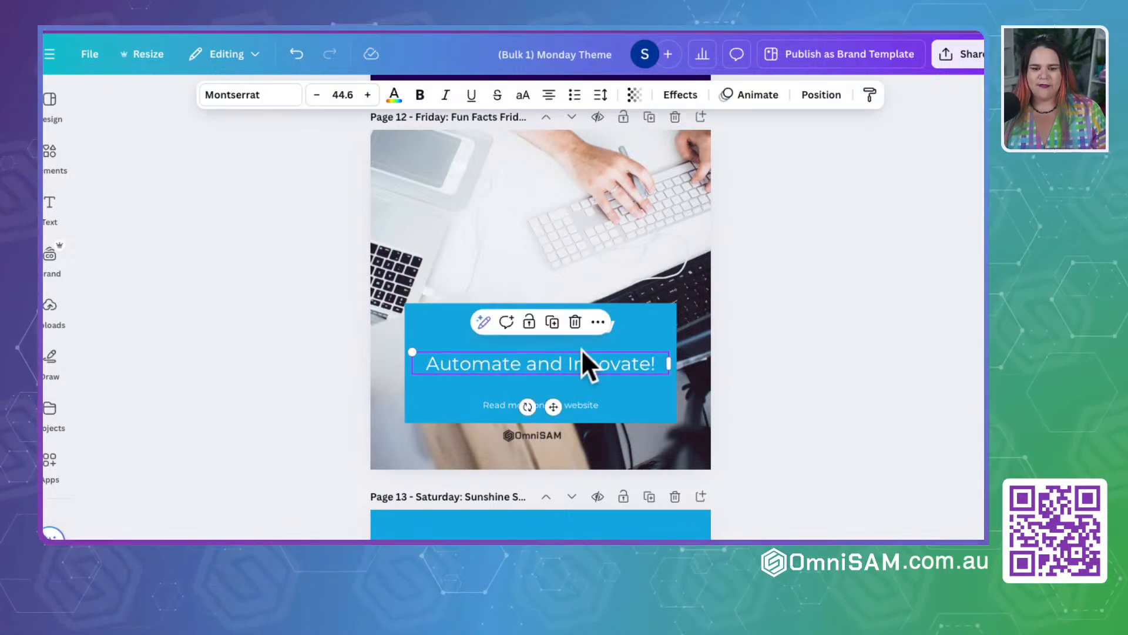
{"action": "left_click", "coordinate": [735, 326]}
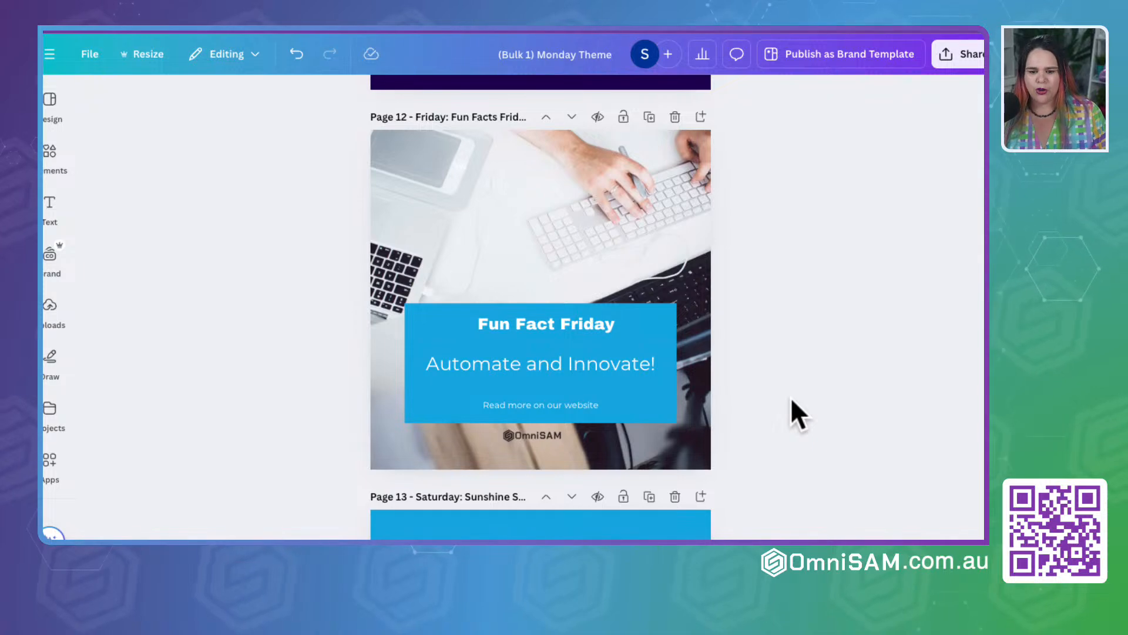
Step: Look through the remaining generated pages to page 28, then return to page 1 and inspect its page title
{"action": "scroll", "coordinate": [791, 397], "scroll_direction": "down", "scroll_amount": 15}
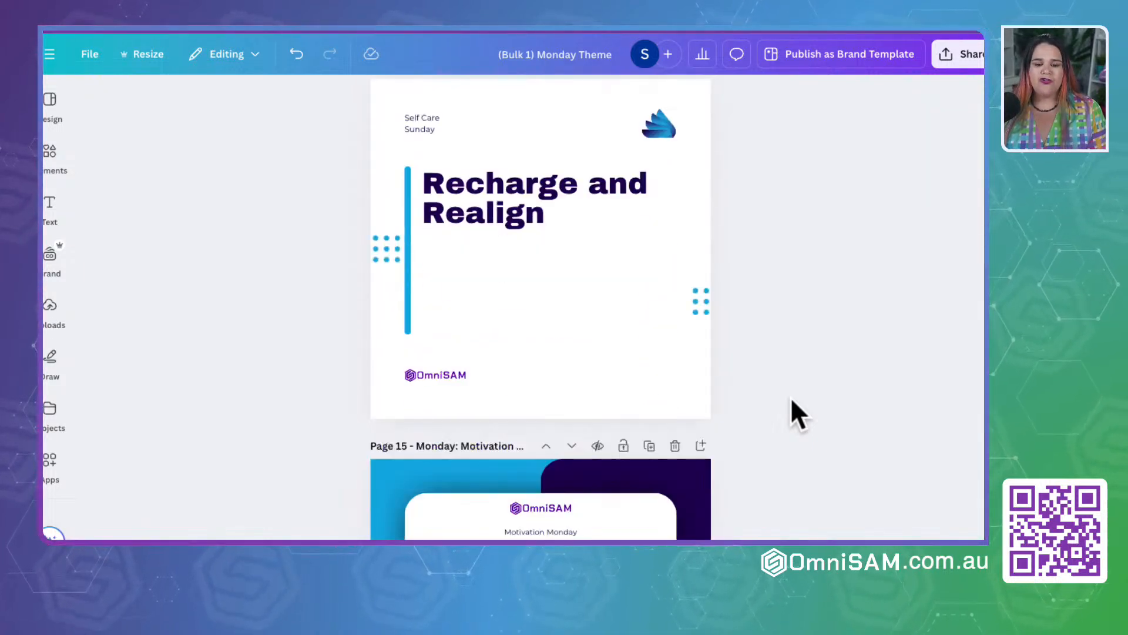
{"action": "scroll", "coordinate": [791, 397], "scroll_direction": "down", "scroll_amount": 20}
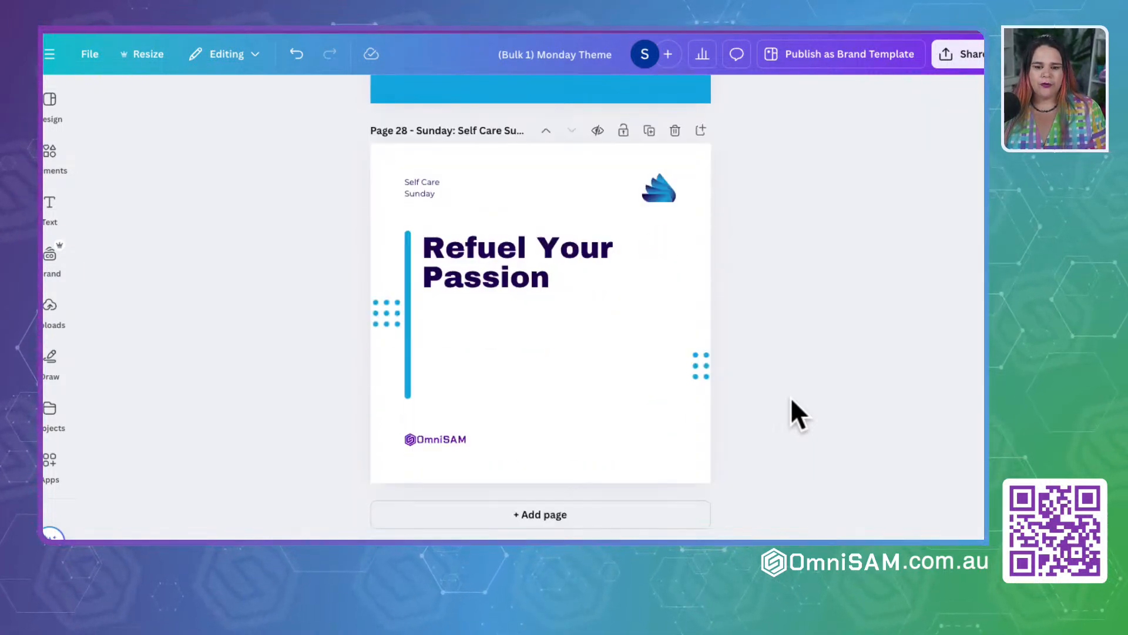
{"action": "scroll", "coordinate": [792, 400], "scroll_direction": "up", "scroll_amount": 20}
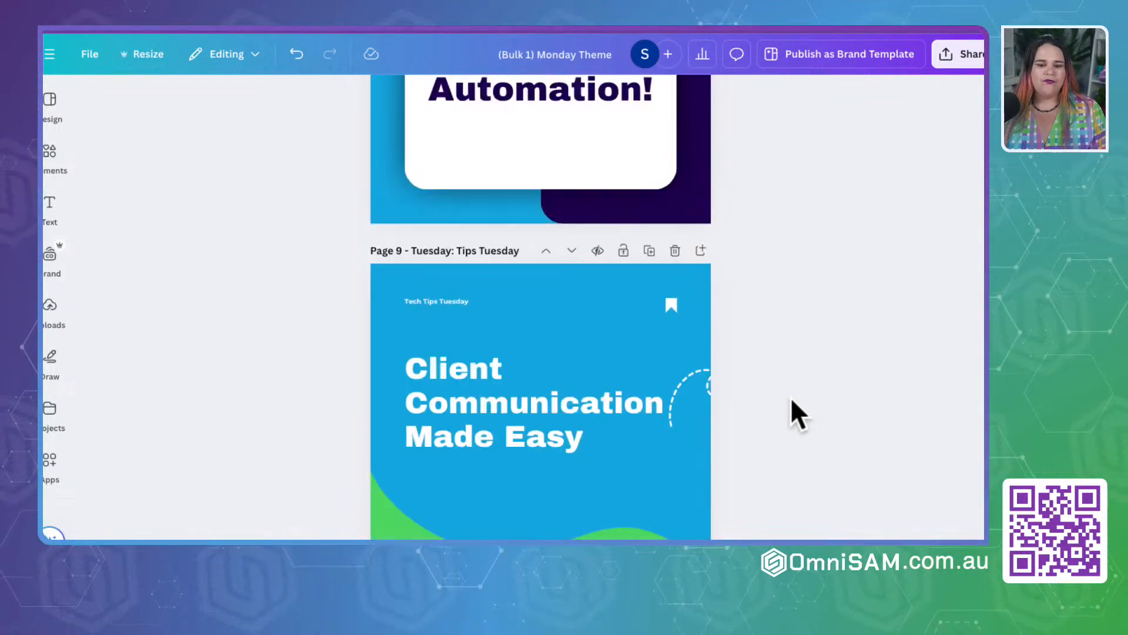
{"action": "scroll", "coordinate": [791, 396], "scroll_direction": "up", "scroll_amount": 8}
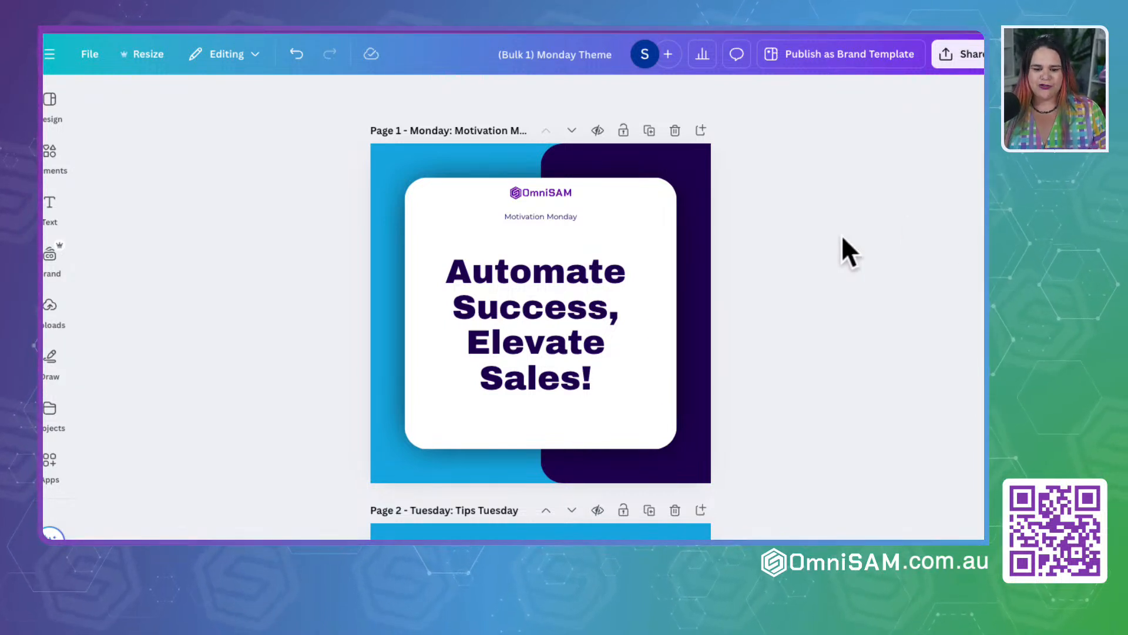
{"action": "left_click", "coordinate": [415, 130]}
{"action": "left_click_drag", "start_coordinate": [414, 131], "coordinate": [534, 133]}
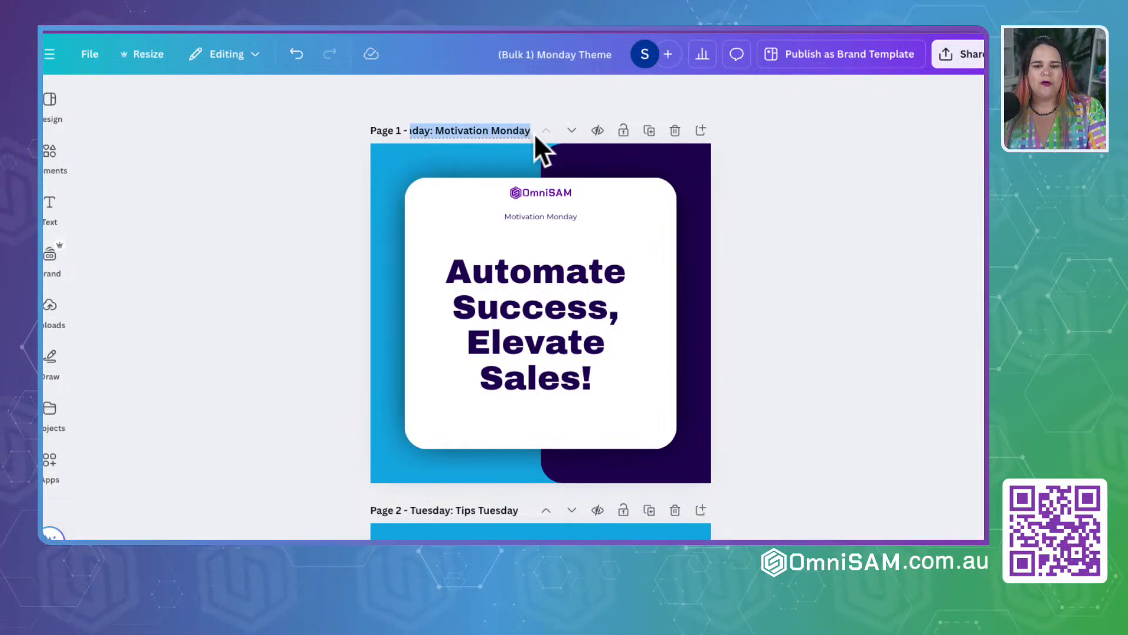
{"action": "left_click", "coordinate": [301, 203]}
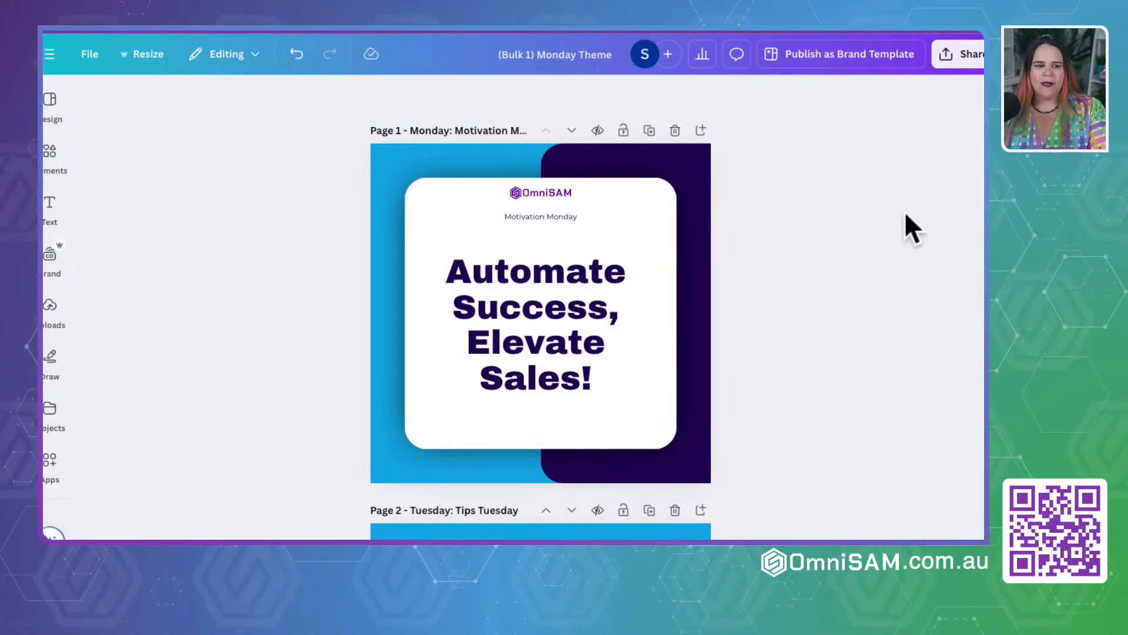
Step: Download all 28 pages as PNG images at 1,080 × 1,080 px
{"action": "left_click", "coordinate": [970, 56]}
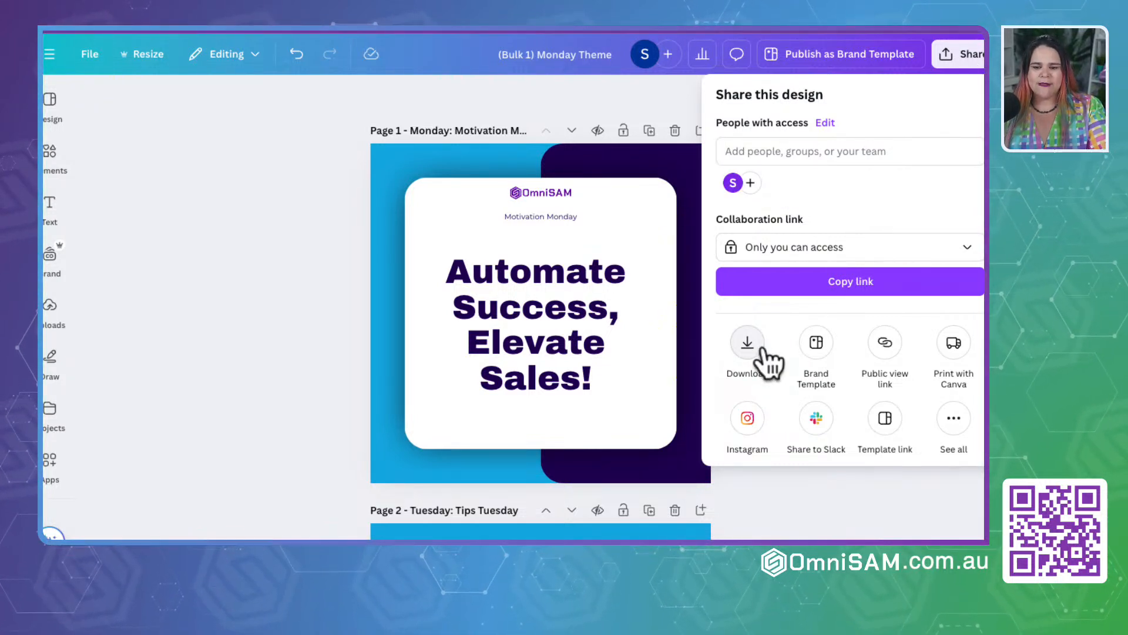
{"action": "left_click", "coordinate": [744, 356]}
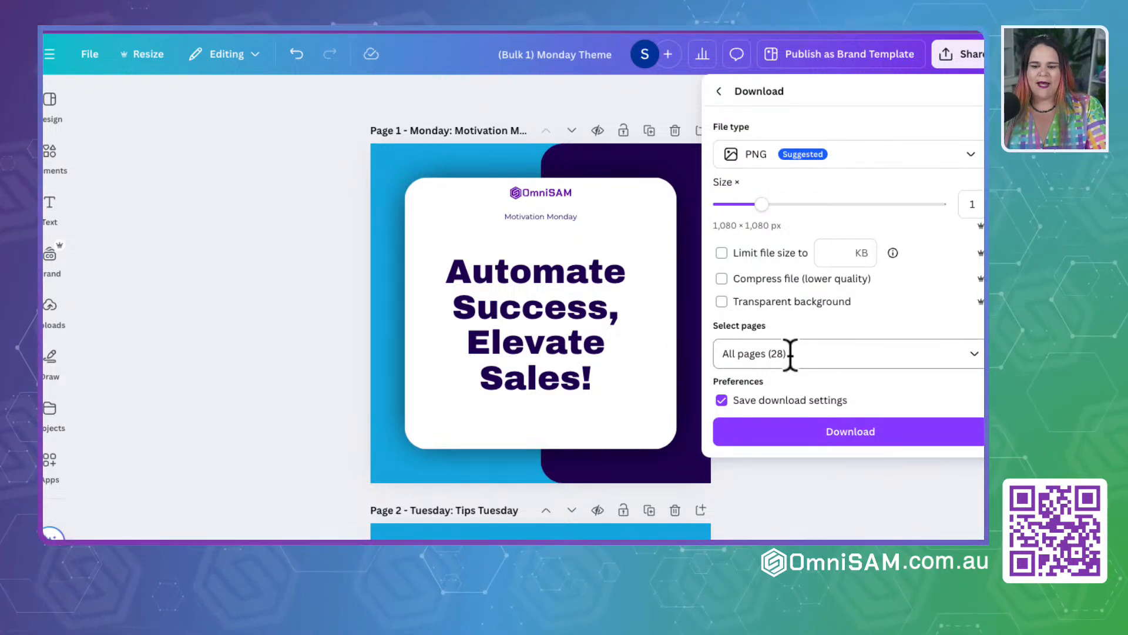
{"action": "left_click", "coordinate": [846, 435]}
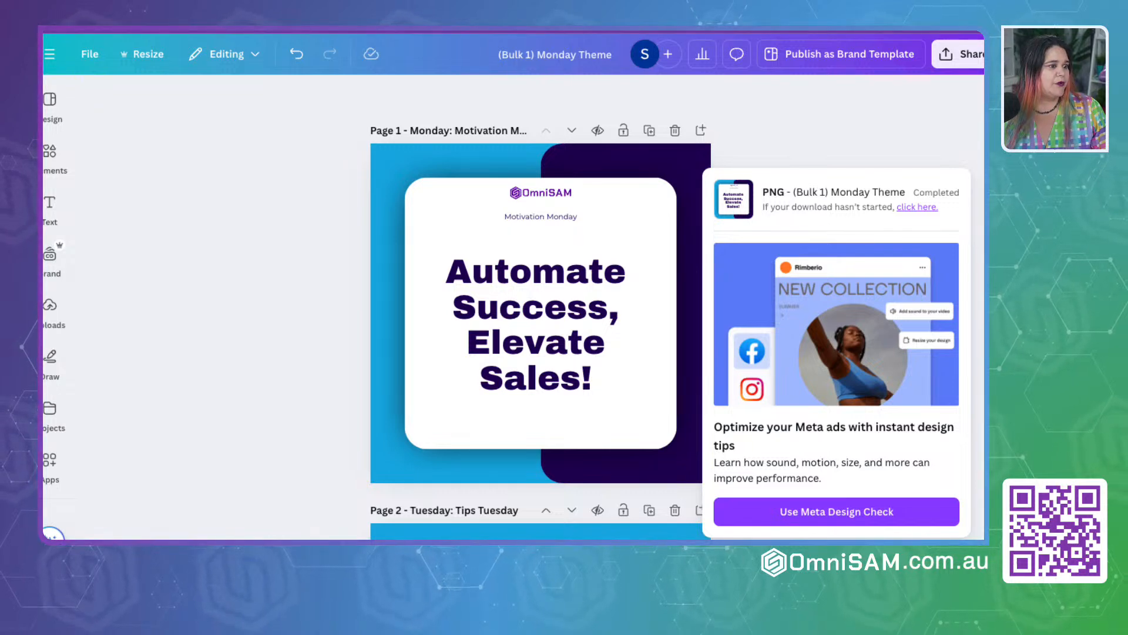
Step: Switch to the Downloads folder in Finder, extract "(Bulk 1) Monday Theme.zip" and open the extracted folder
{"action": "key", "text": "super+Tab"}
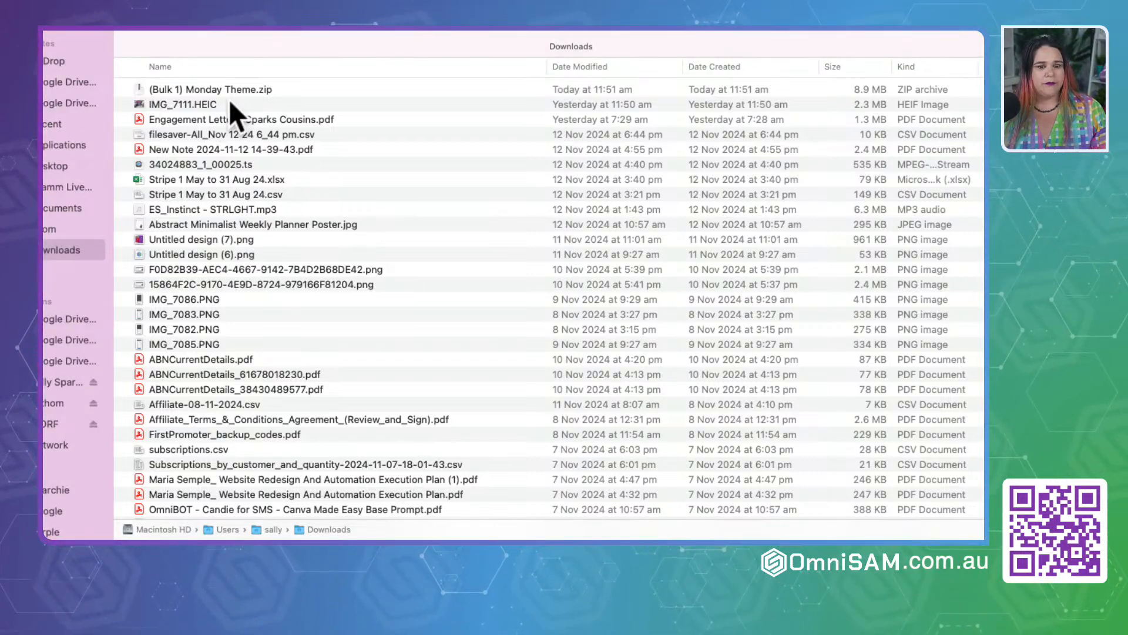
{"action": "left_click", "coordinate": [190, 88]}
{"action": "double_click", "coordinate": [190, 89]}
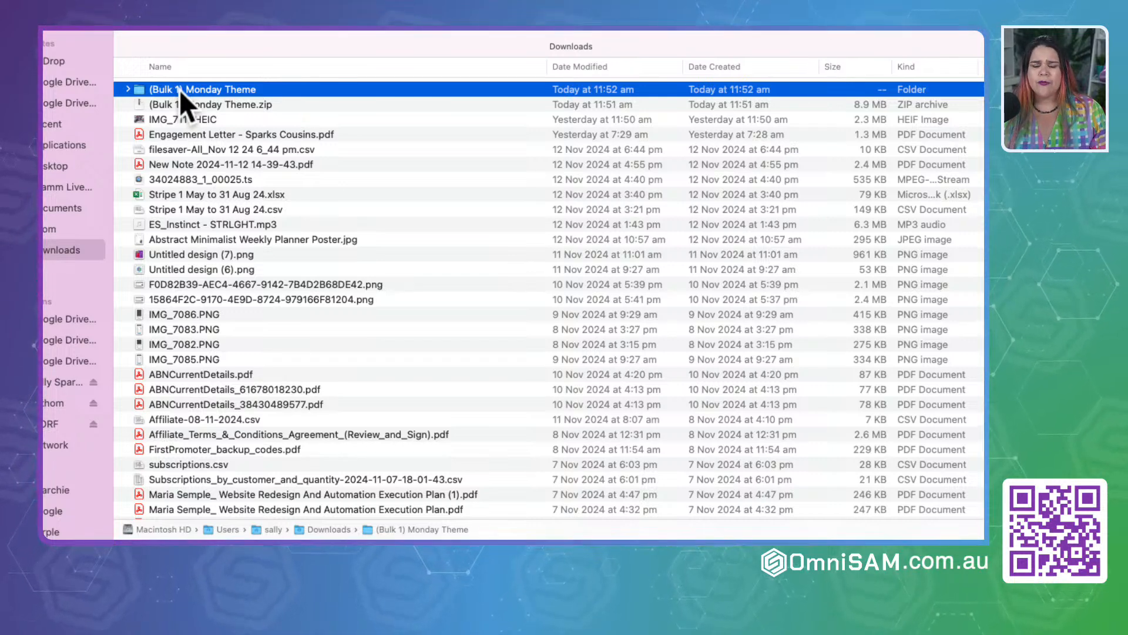
{"action": "double_click", "coordinate": [178, 89]}
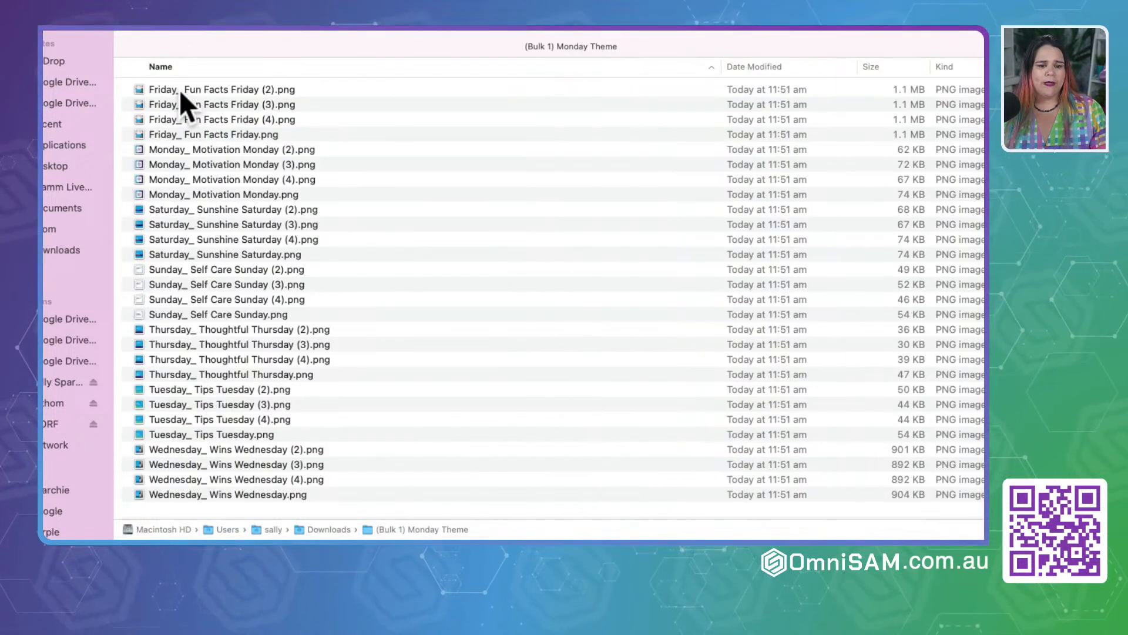
Step: Reverse the name sorting of the exported images, check the numbered Wednesday files, and restore ascending name order
{"action": "left_click", "coordinate": [167, 67]}
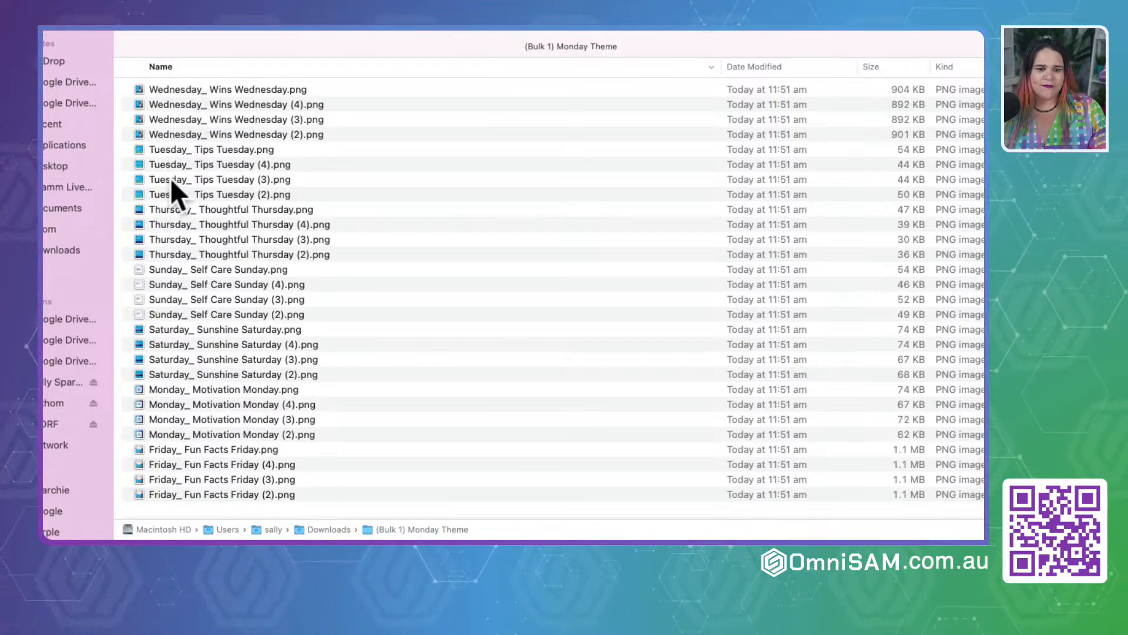
{"action": "left_click", "coordinate": [299, 135]}
{"action": "left_click", "coordinate": [298, 118]}
{"action": "left_click", "coordinate": [298, 108]}
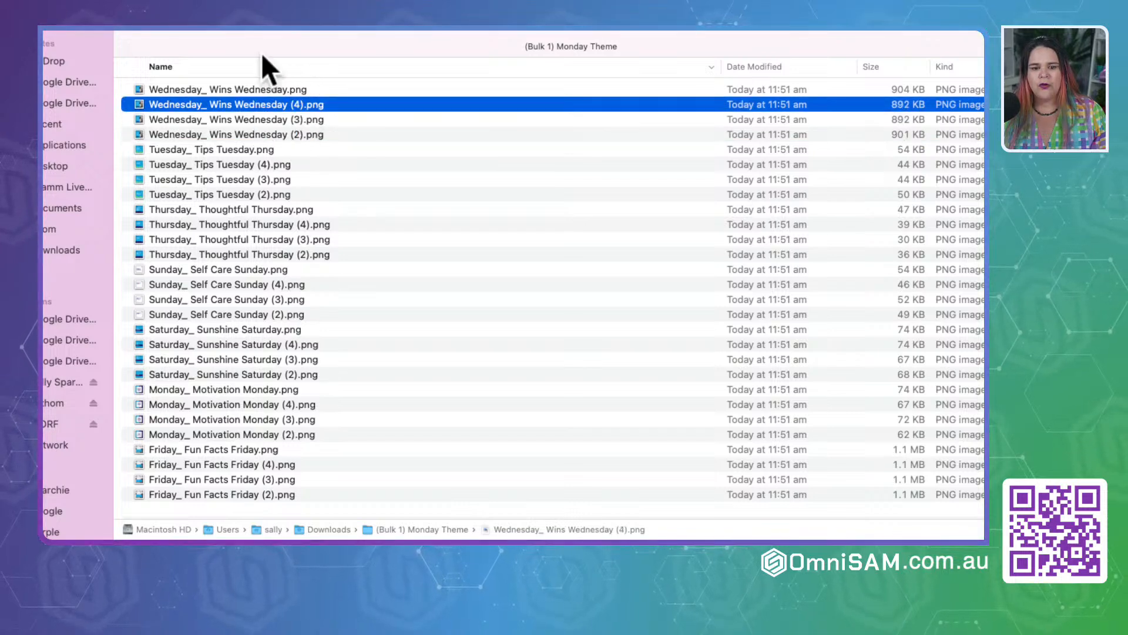
{"action": "left_click", "coordinate": [261, 69]}
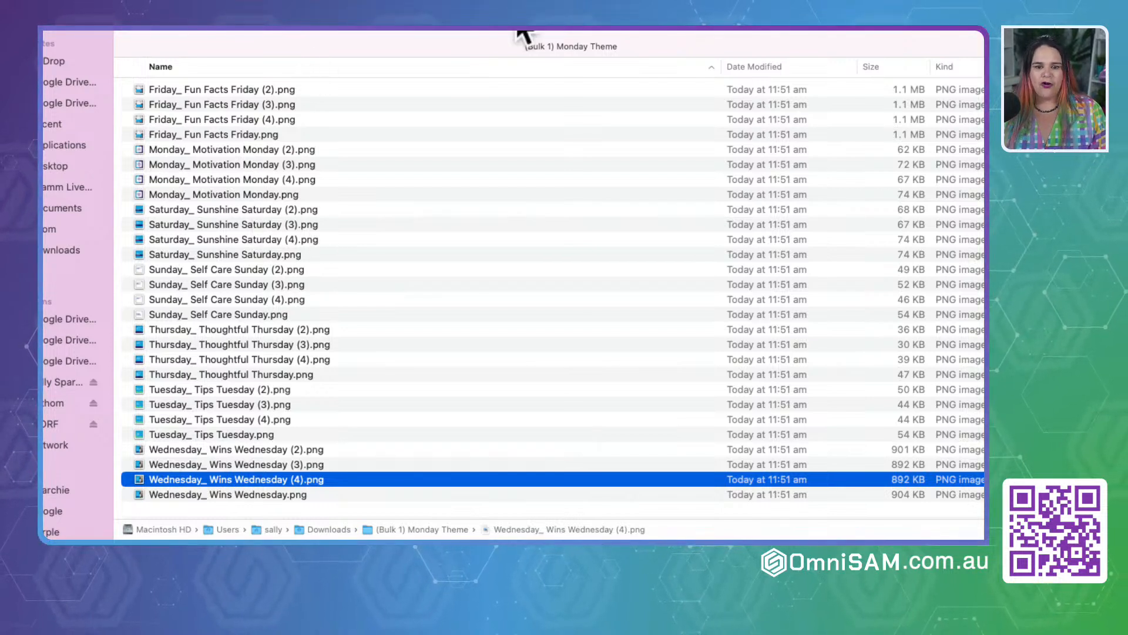
Step: Switch to the ChatGPT content table and highlight the long caption in the "Streamline for Success" Tech Tips Tuesday row for review
{"action": "key", "text": "super+Tab"}
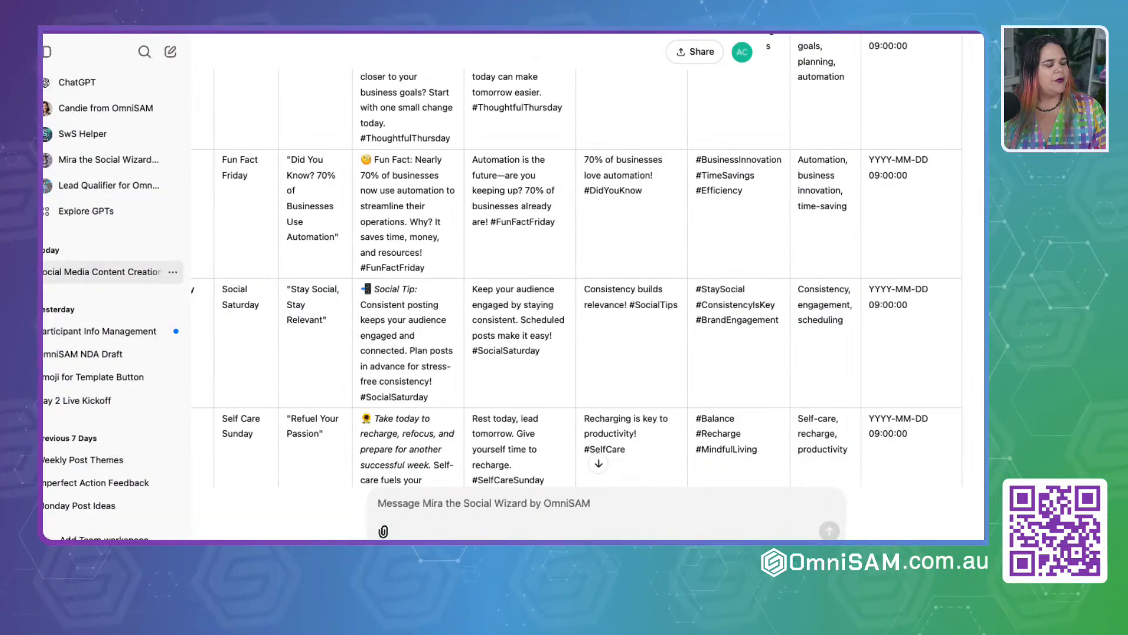
{"action": "scroll", "coordinate": [576, 276], "scroll_direction": "up", "scroll_amount": 3}
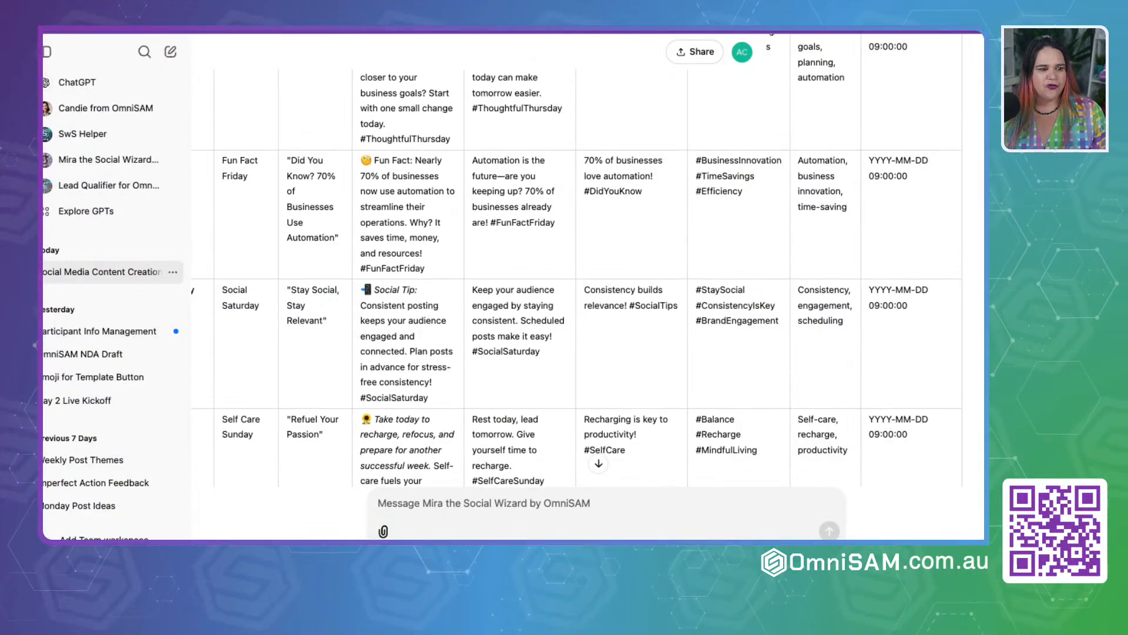
{"action": "scroll", "coordinate": [576, 276], "scroll_direction": "up", "scroll_amount": 5}
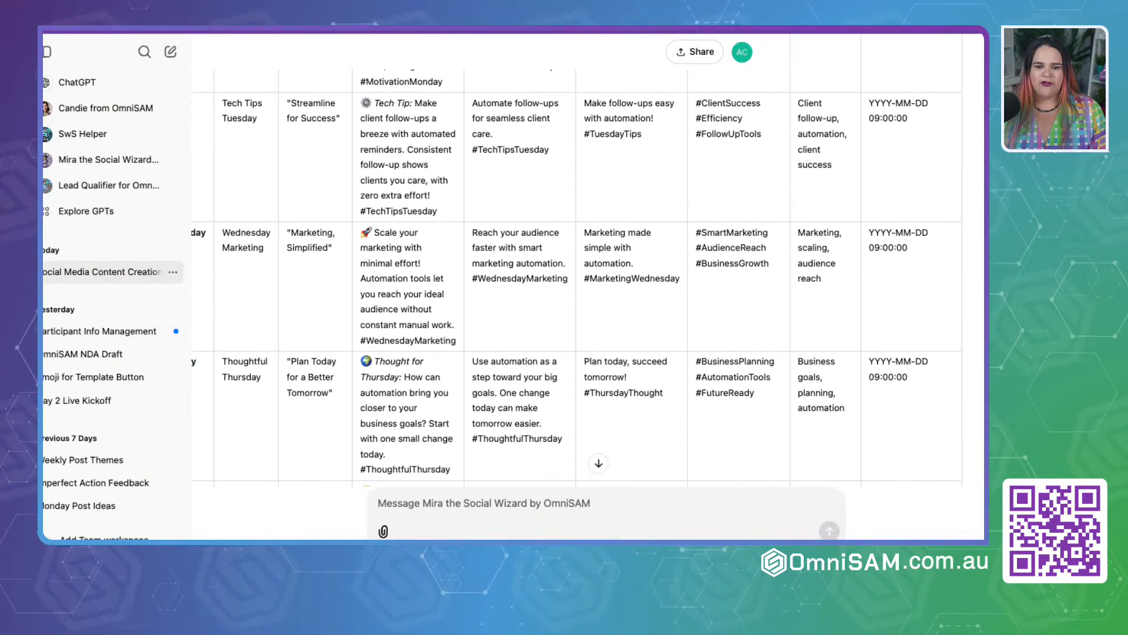
{"action": "left_click_drag", "start_coordinate": [437, 280], "coordinate": [362, 171]}
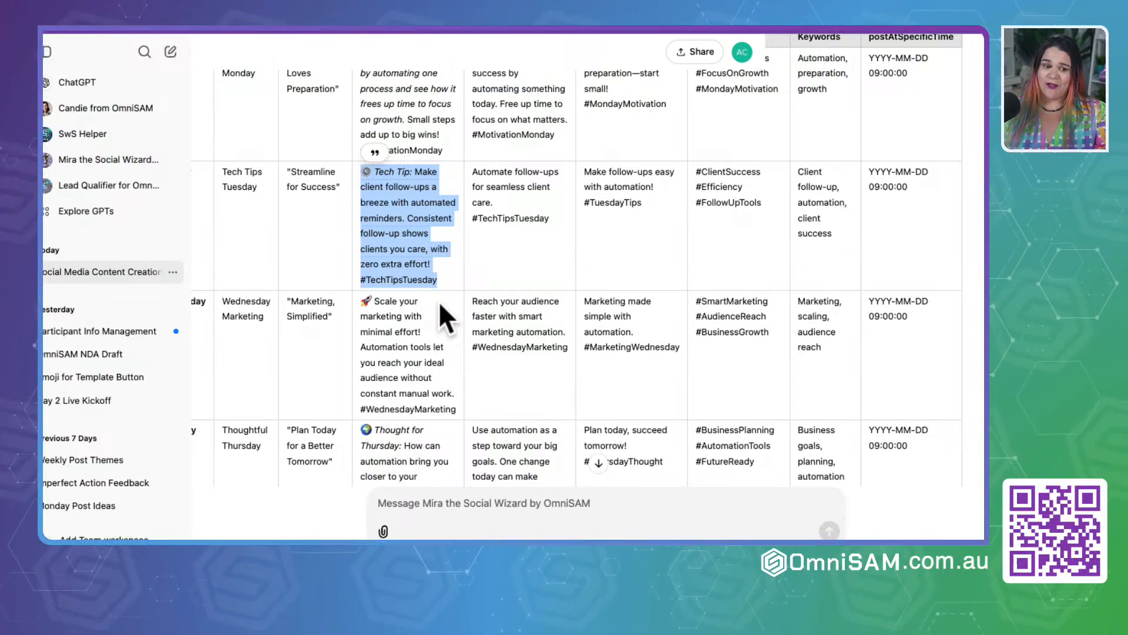
{"action": "left_click", "coordinate": [430, 313]}
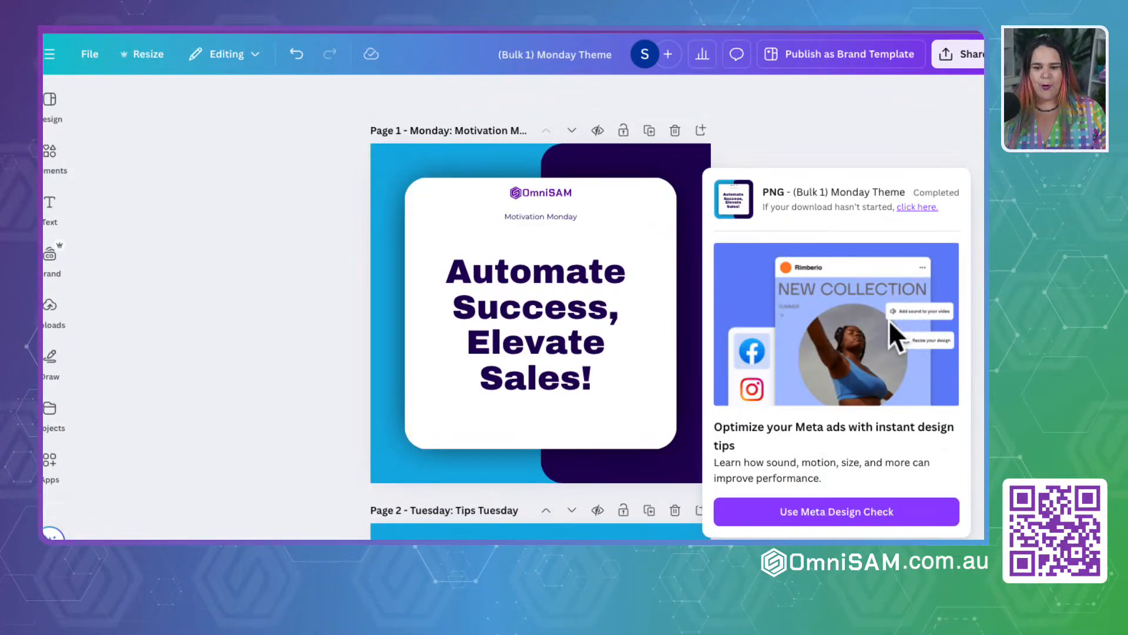
Step: Back in Canva, dismiss the download notice and examine all the generated pages as thumbnails in grid view
{"action": "left_click", "coordinate": [963, 164]}
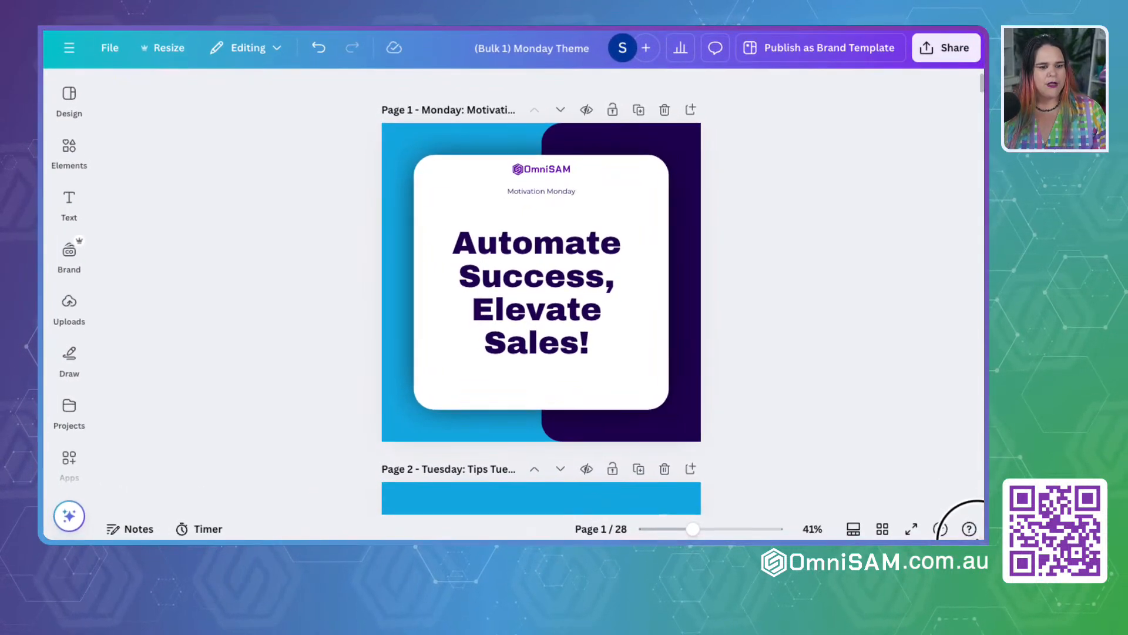
{"action": "left_click", "coordinate": [881, 526]}
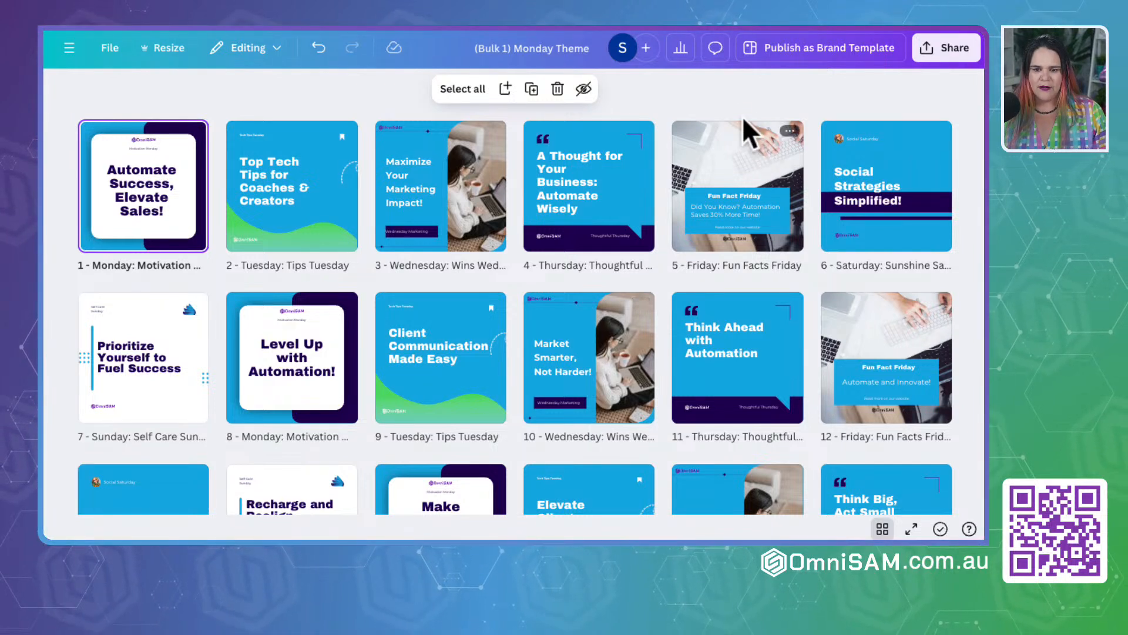
{"action": "left_click", "coordinate": [734, 94]}
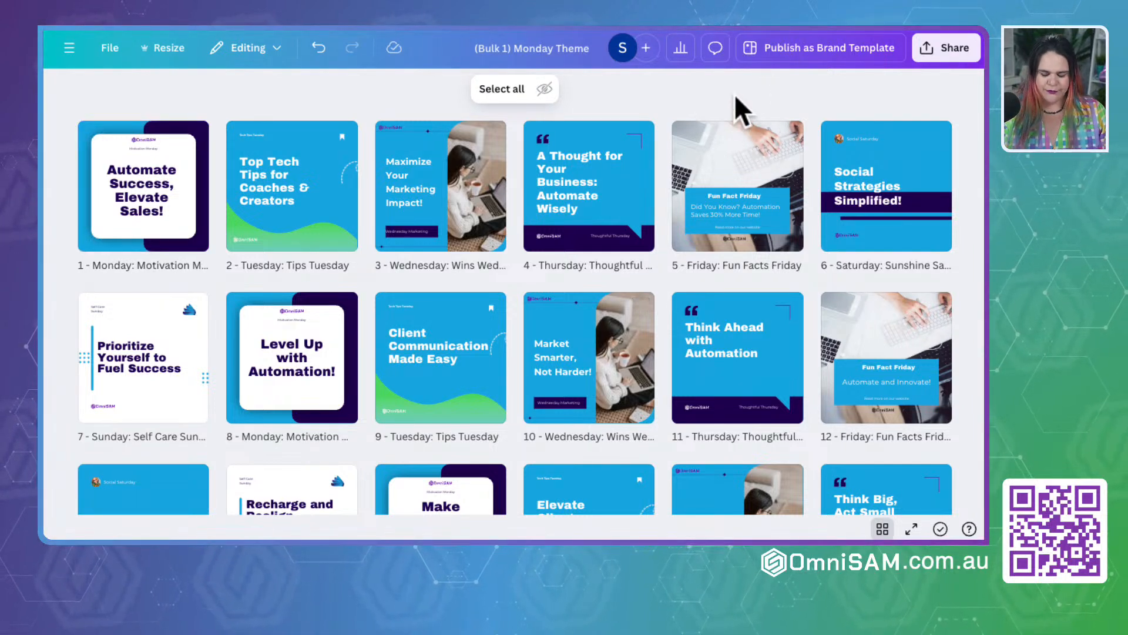
{"action": "scroll", "coordinate": [617, 251], "scroll_direction": "down", "scroll_amount": 4}
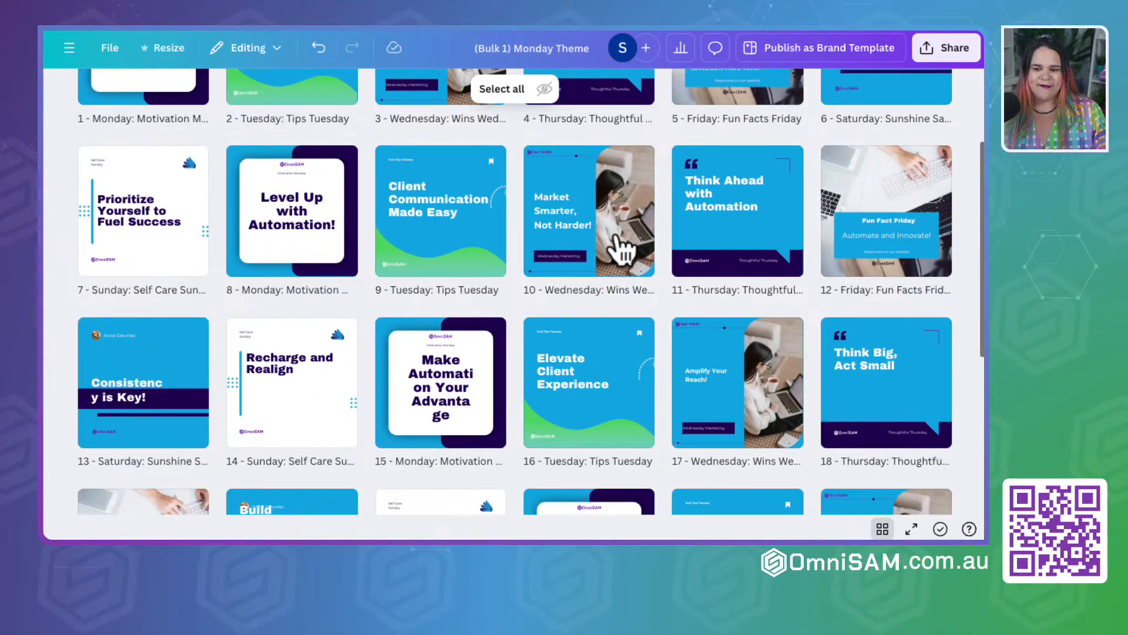
{"action": "scroll", "coordinate": [617, 252], "scroll_direction": "down", "scroll_amount": 3}
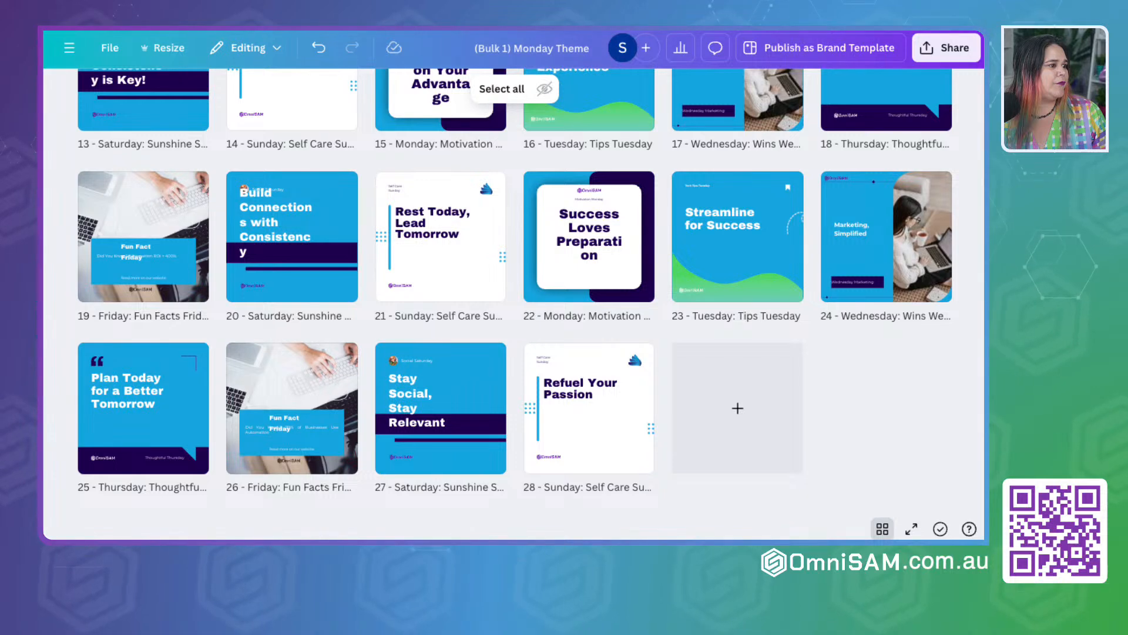
{"action": "key", "text": "ctrl+minus"}
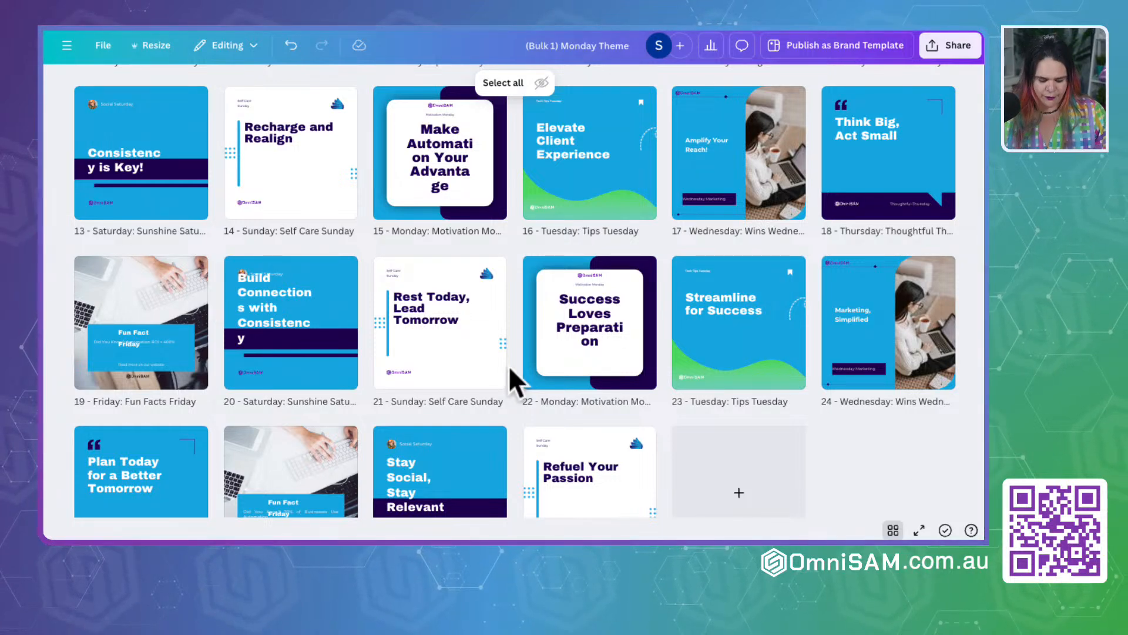
Step: Zoom out the page grid so each row holds seven days, and examine all four weeks of themed graphics
{"action": "key", "text": "ctrl+minus"}
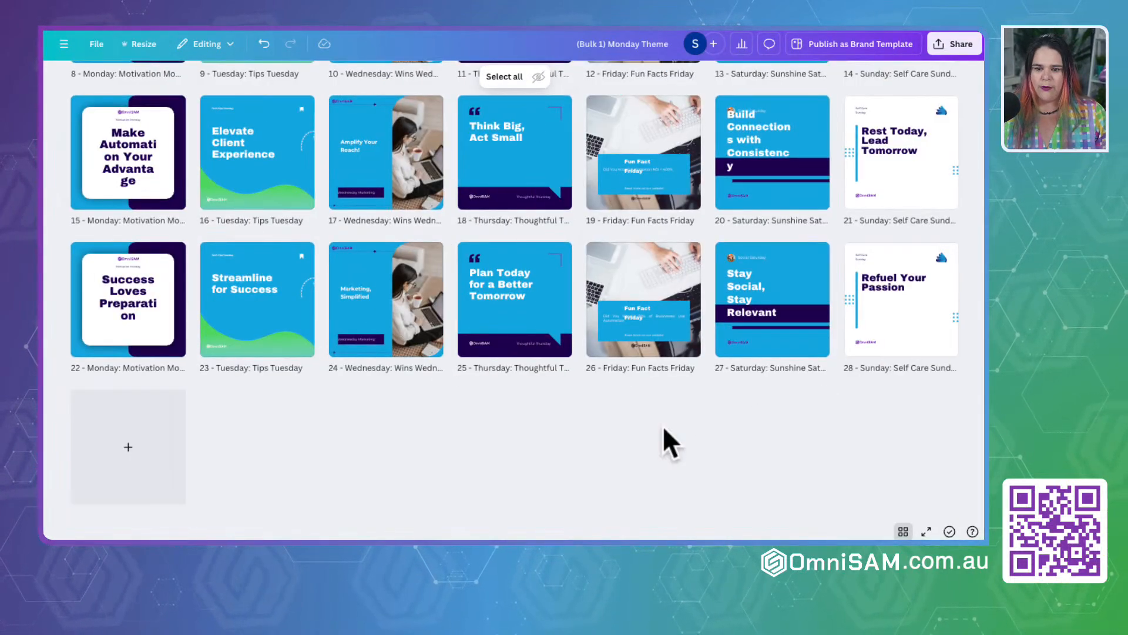
{"action": "scroll", "coordinate": [662, 426], "scroll_direction": "up", "scroll_amount": 5}
{"action": "scroll", "coordinate": [665, 435], "scroll_direction": "down", "scroll_amount": 1}
{"action": "scroll", "coordinate": [670, 443], "scroll_direction": "up", "scroll_amount": 1}
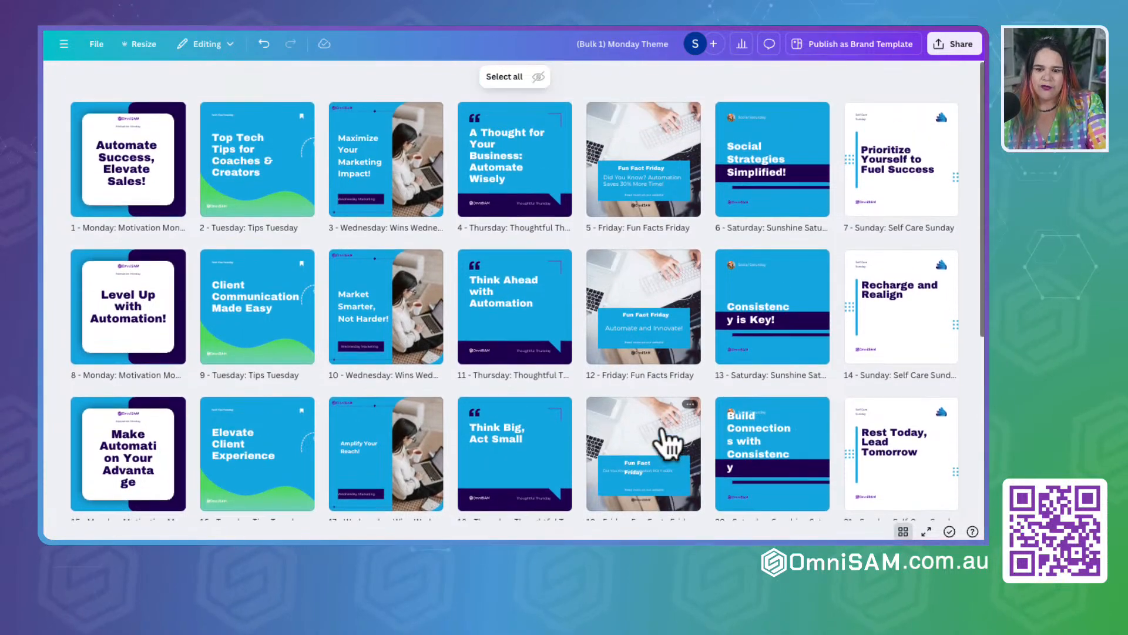
{"action": "scroll", "coordinate": [662, 444], "scroll_direction": "down", "scroll_amount": 5}
{"action": "scroll", "coordinate": [669, 433], "scroll_direction": "up", "scroll_amount": 5}
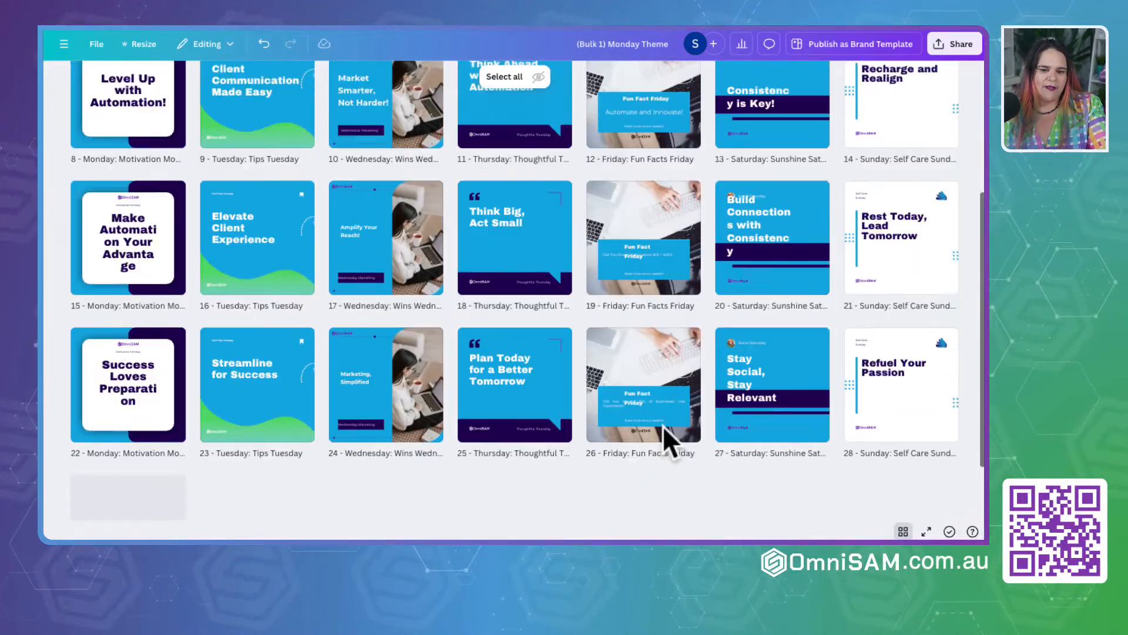
{"action": "scroll", "coordinate": [667, 434], "scroll_direction": "down", "scroll_amount": 5}
{"action": "scroll", "coordinate": [664, 429], "scroll_direction": "down", "scroll_amount": 1}
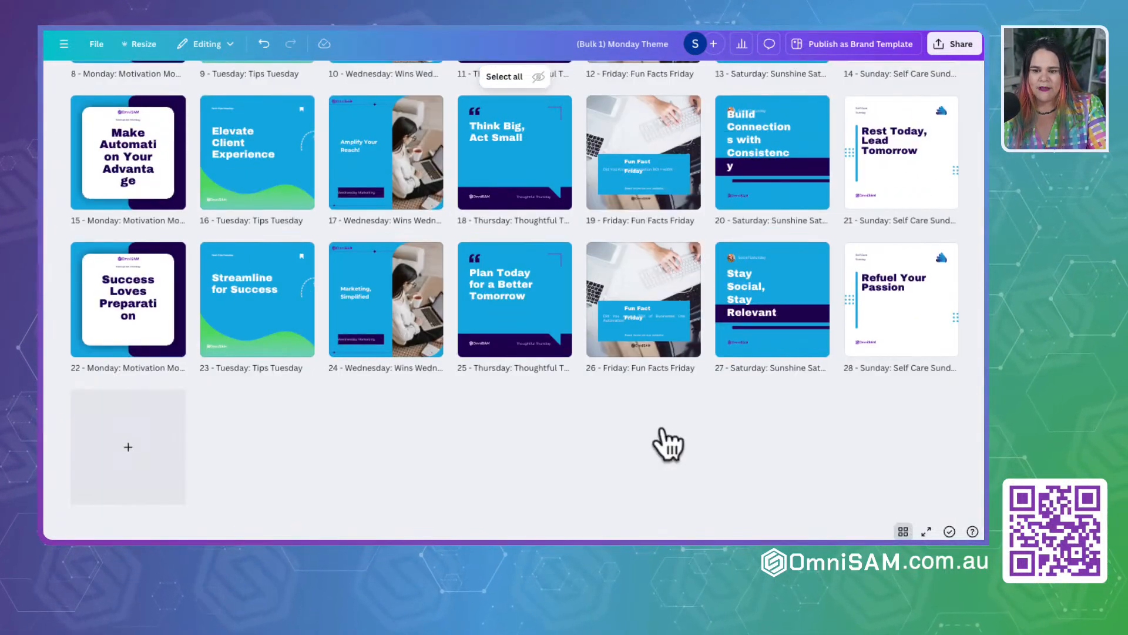
{"action": "scroll", "coordinate": [663, 428], "scroll_direction": "up", "scroll_amount": 5}
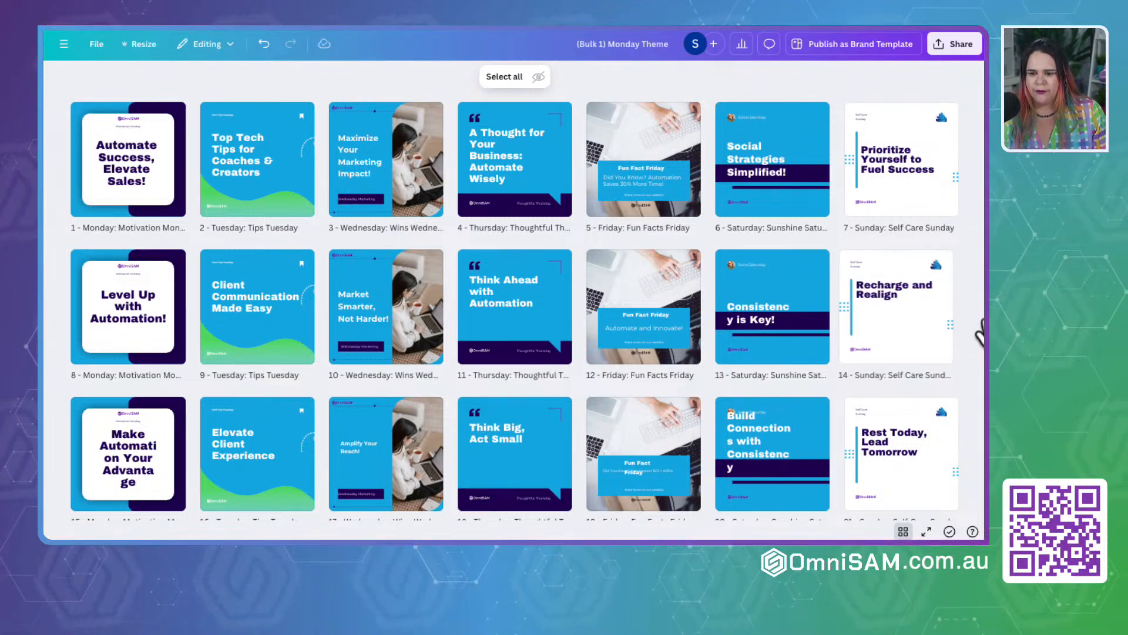
Step: Narrow the browser window until the grid shows three thumbnails per row, and preview the graphics like a social feed
{"action": "left_click_drag", "start_coordinate": [980, 321], "coordinate": [823, 317]}
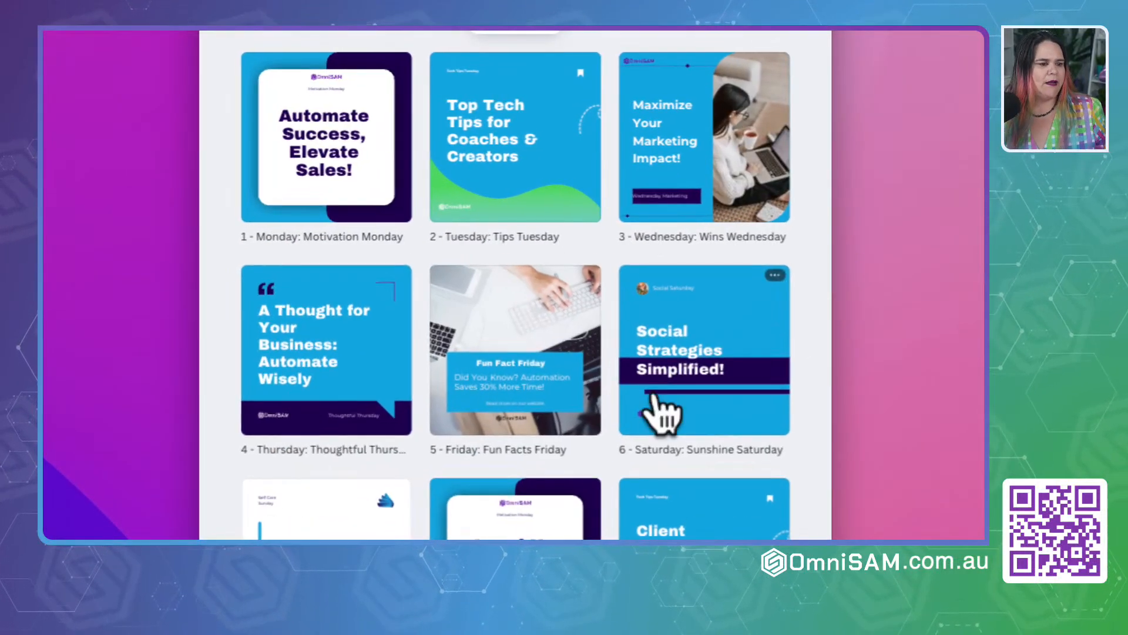
{"action": "scroll", "coordinate": [662, 415], "scroll_direction": "down", "scroll_amount": 20}
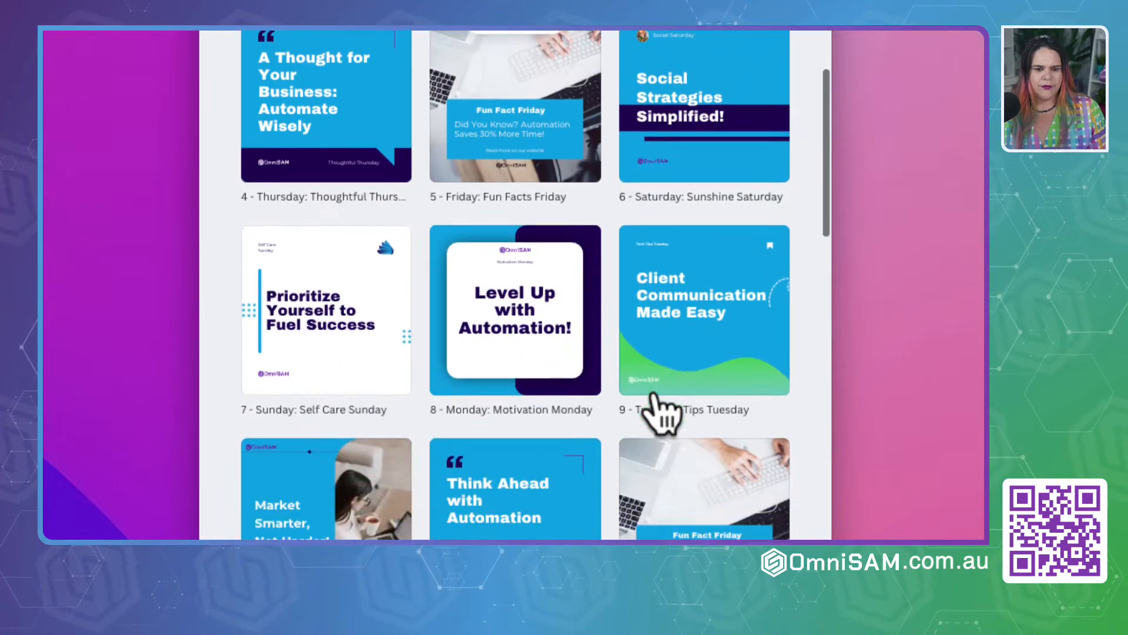
{"action": "scroll", "coordinate": [661, 411], "scroll_direction": "down", "scroll_amount": 3}
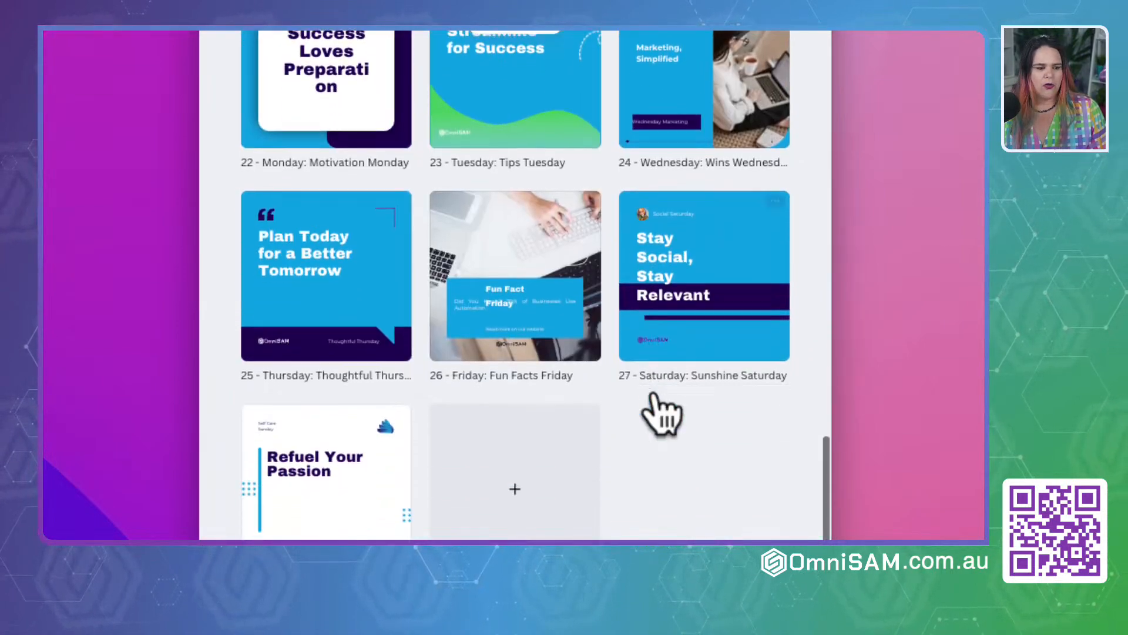
{"action": "scroll", "coordinate": [661, 411], "scroll_direction": "up", "scroll_amount": 10}
{"action": "scroll", "coordinate": [662, 414], "scroll_direction": "up", "scroll_amount": 8}
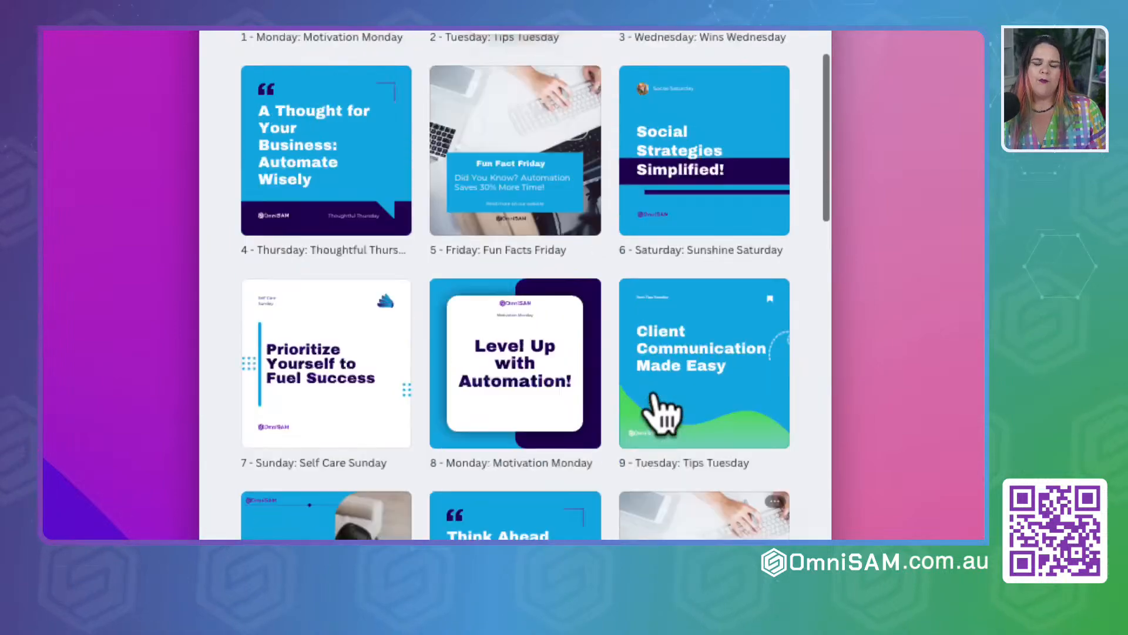
Step: Widen the browser window back to seven thumbnails per row and look over the weekly rows once more
{"action": "left_click_drag", "start_coordinate": [832, 388], "coordinate": [978, 381]}
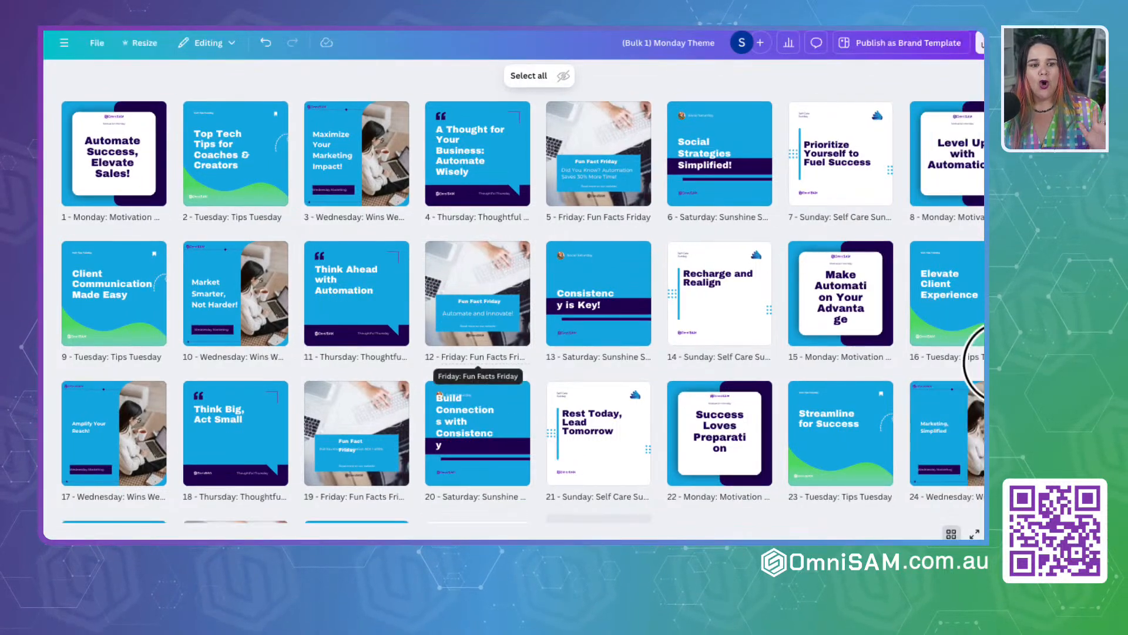
{"action": "left_click_drag", "start_coordinate": [991, 365], "coordinate": [984, 366]}
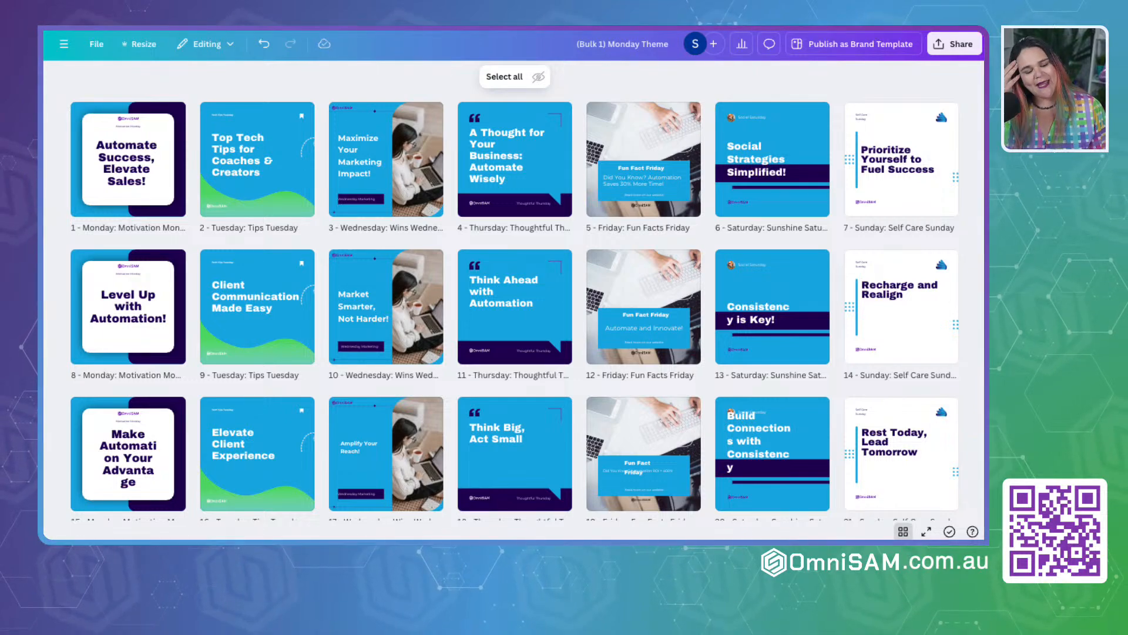
{"action": "scroll", "coordinate": [292, 222], "scroll_direction": "down", "scroll_amount": 4}
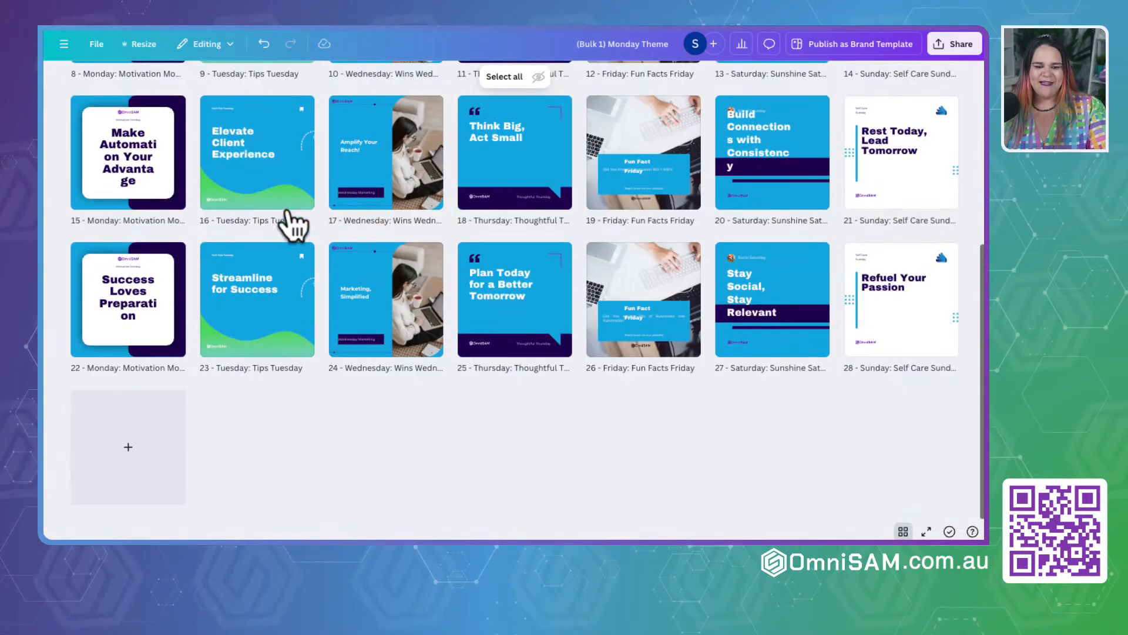
{"action": "scroll", "coordinate": [426, 397], "scroll_direction": "up", "scroll_amount": 4}
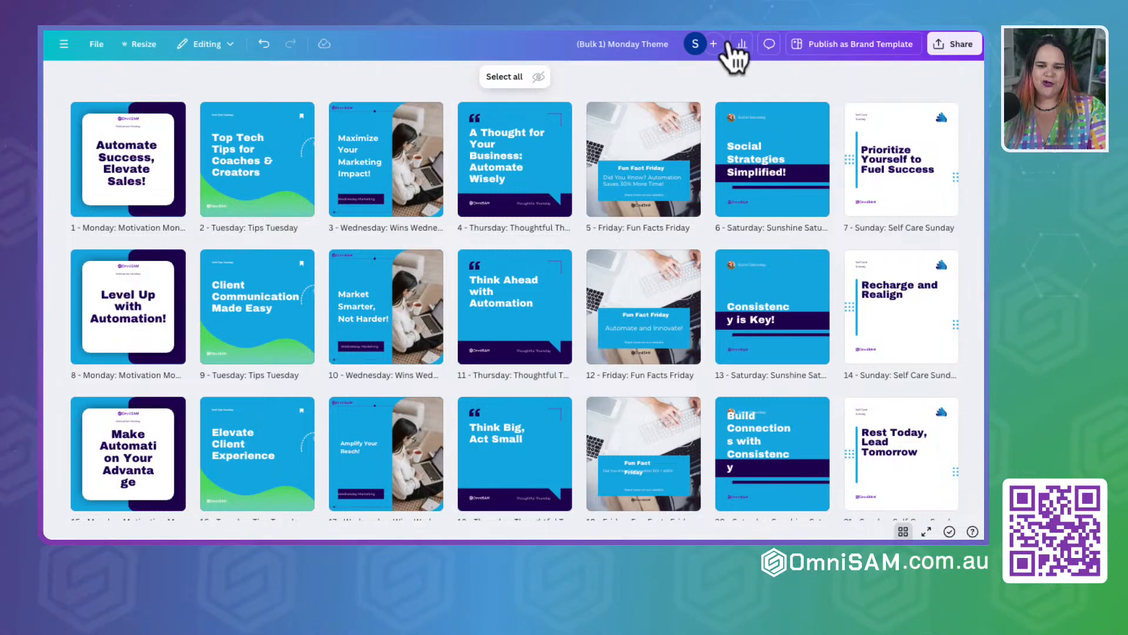